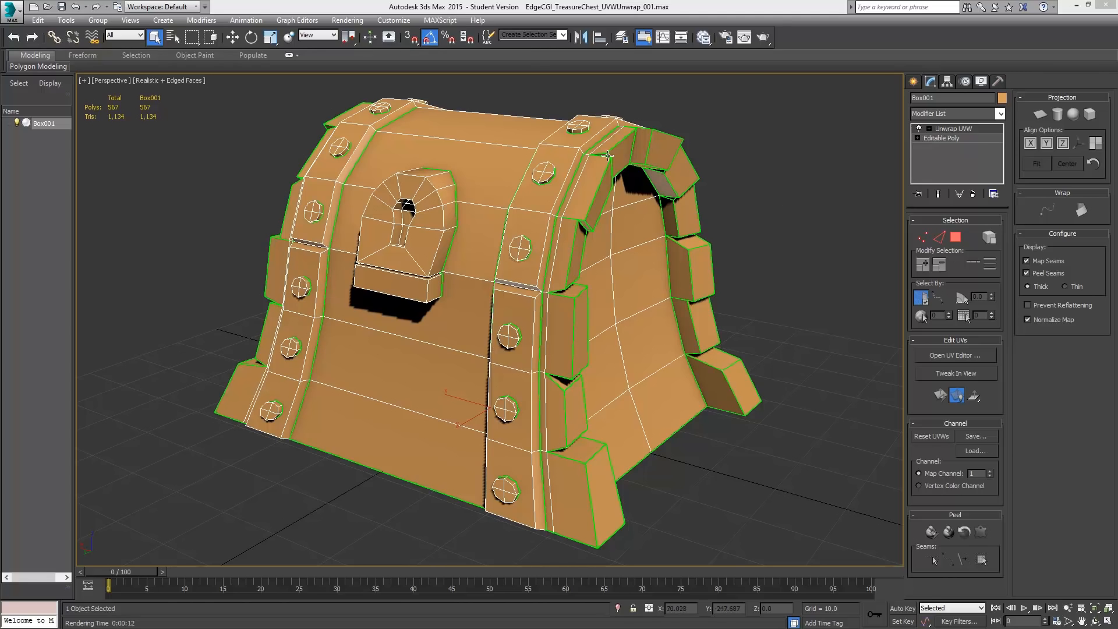
Examine the chest's UV layout in the UV editor, then close the editor and leave sub-object selection.
click(951, 355)
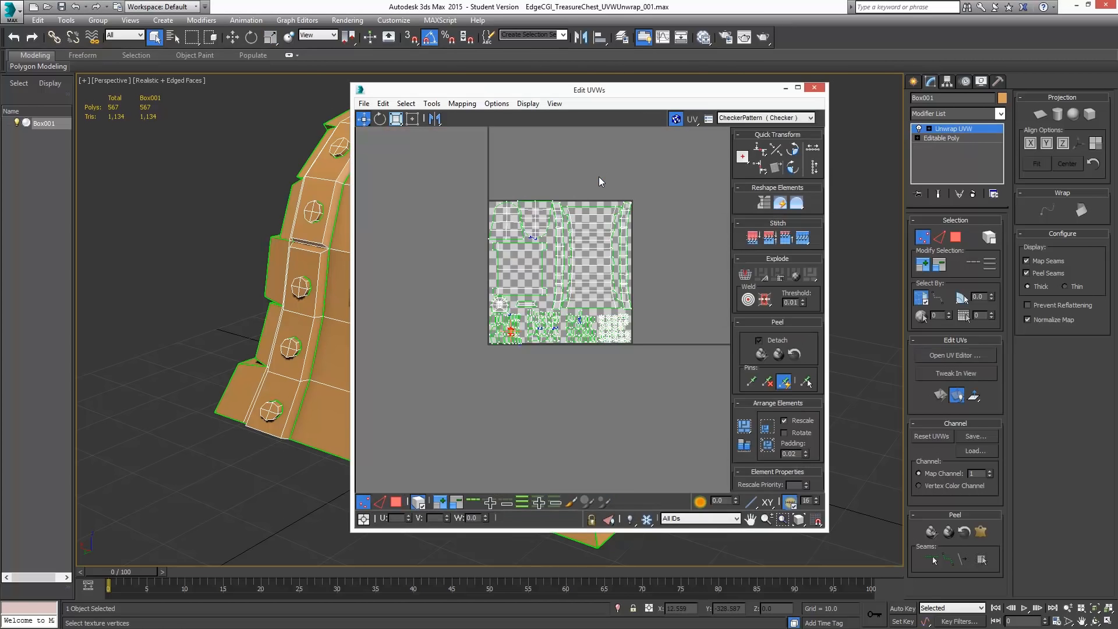
scroll(564, 271, up, 5)
scroll(561, 239, down, 2)
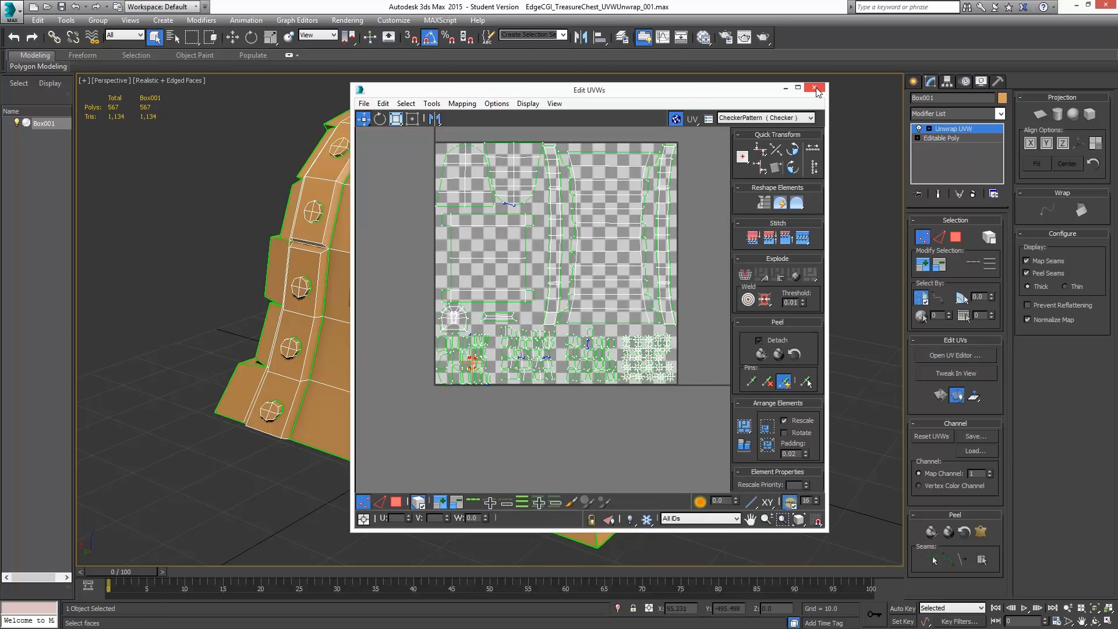
click(815, 88)
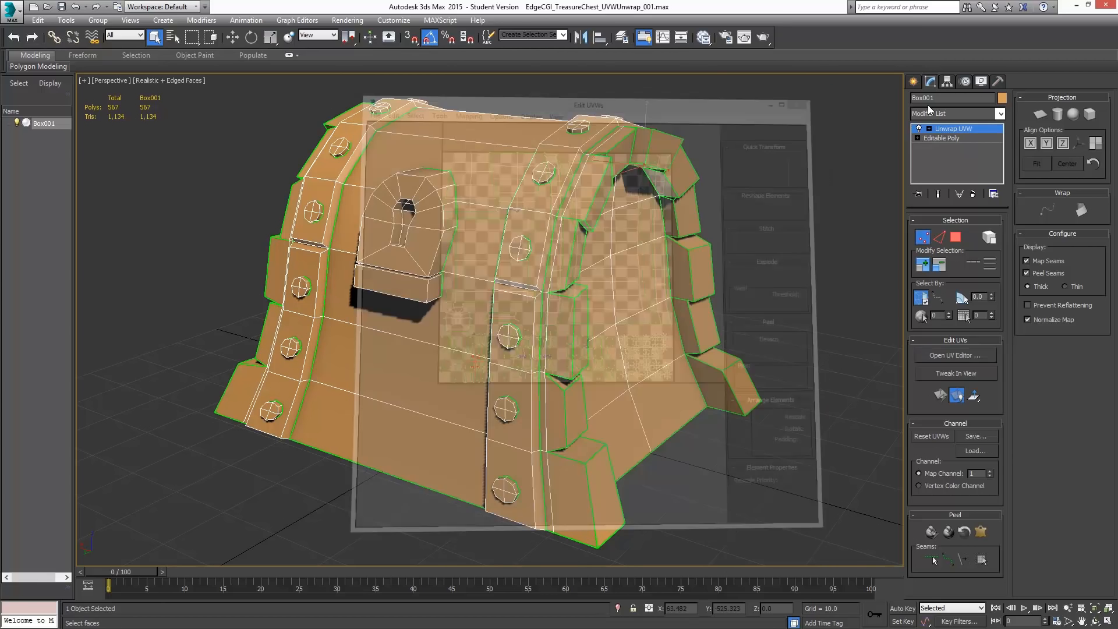
click(980, 130)
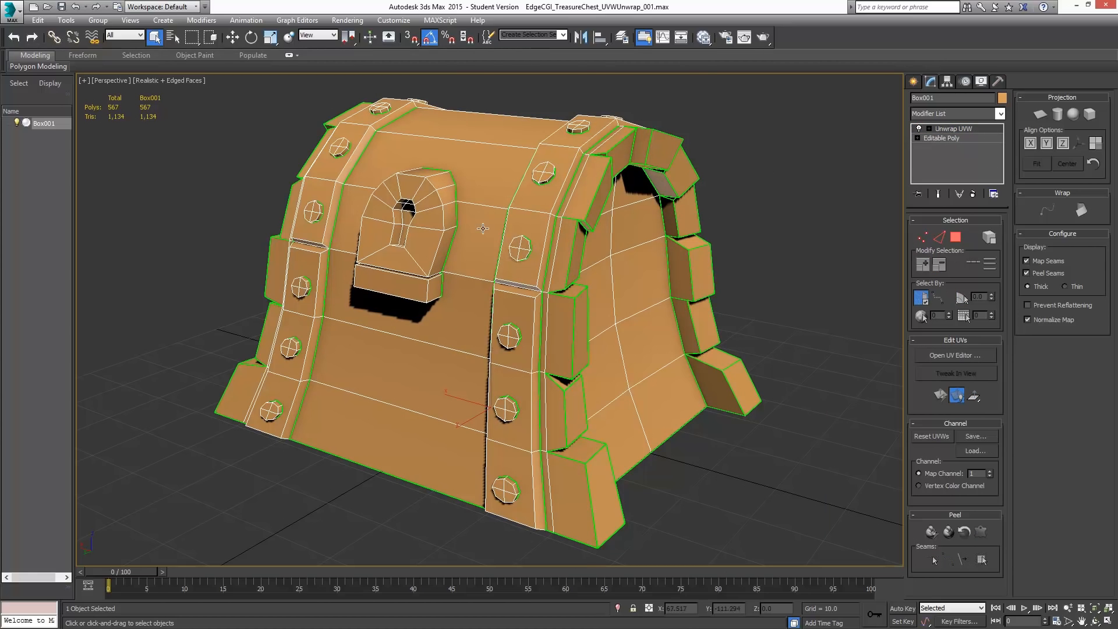
Convert the unwrapped chest model to an Editable Poly and rename the object Ches.
right_click(549, 244)
mouse_move(602, 362)
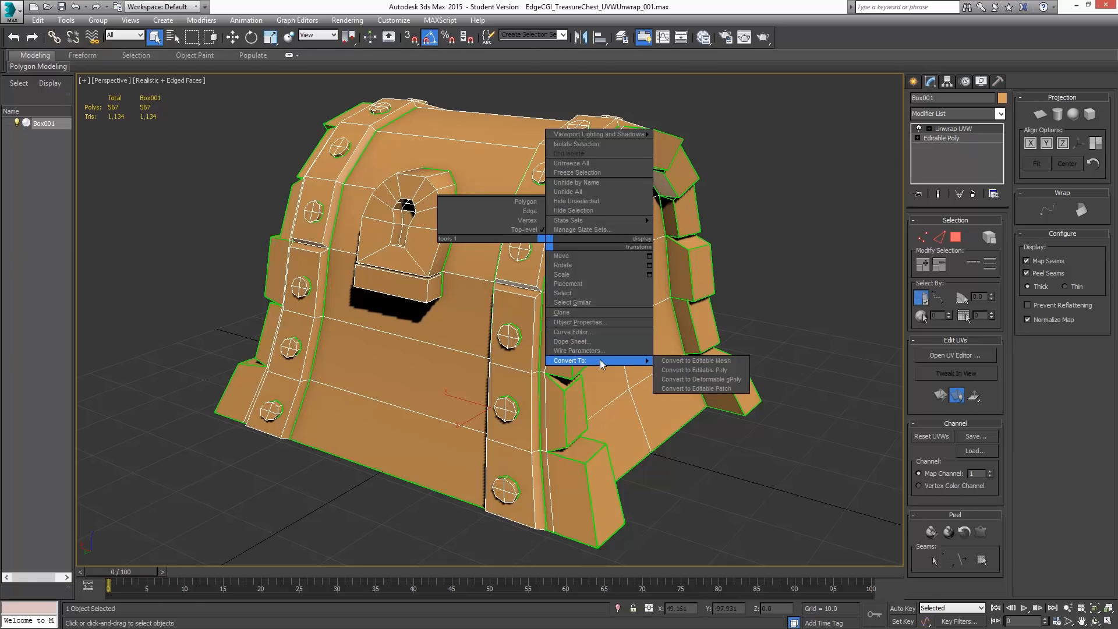
click(699, 370)
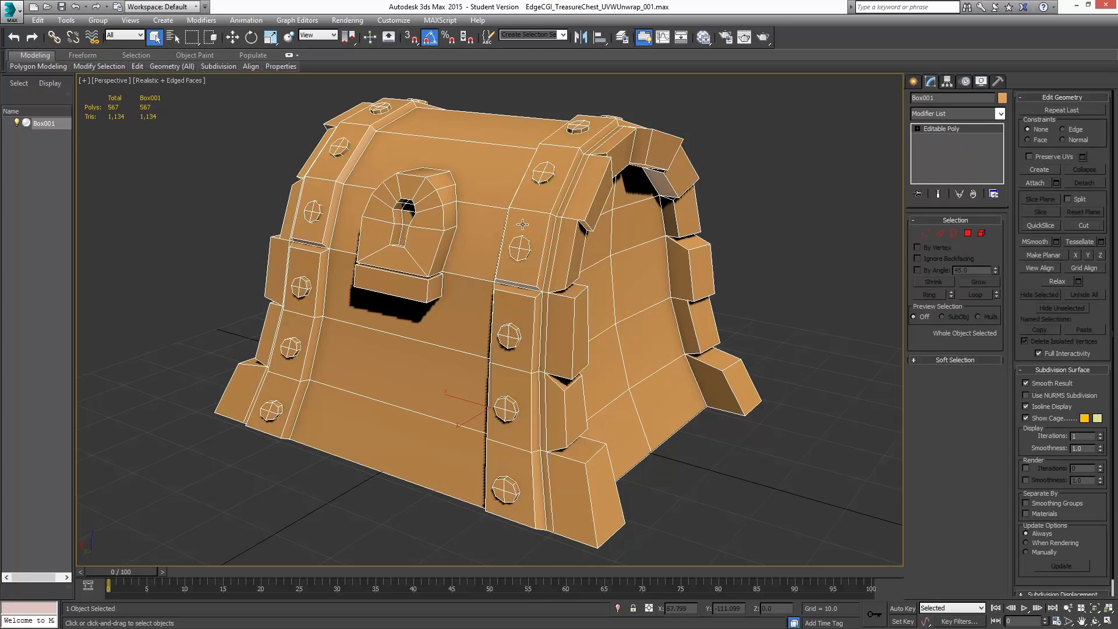
click(962, 98)
text(Ches)
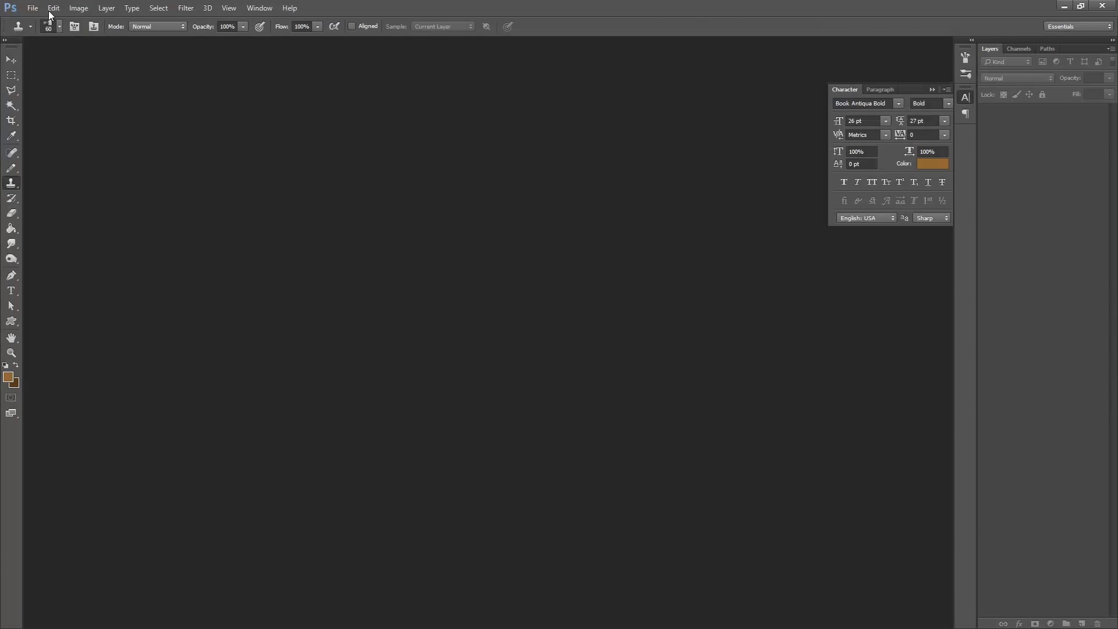
Switch to Photoshop and create a new white document 1024 pixels wide and 1024 pixels high.
click(33, 8)
click(41, 20)
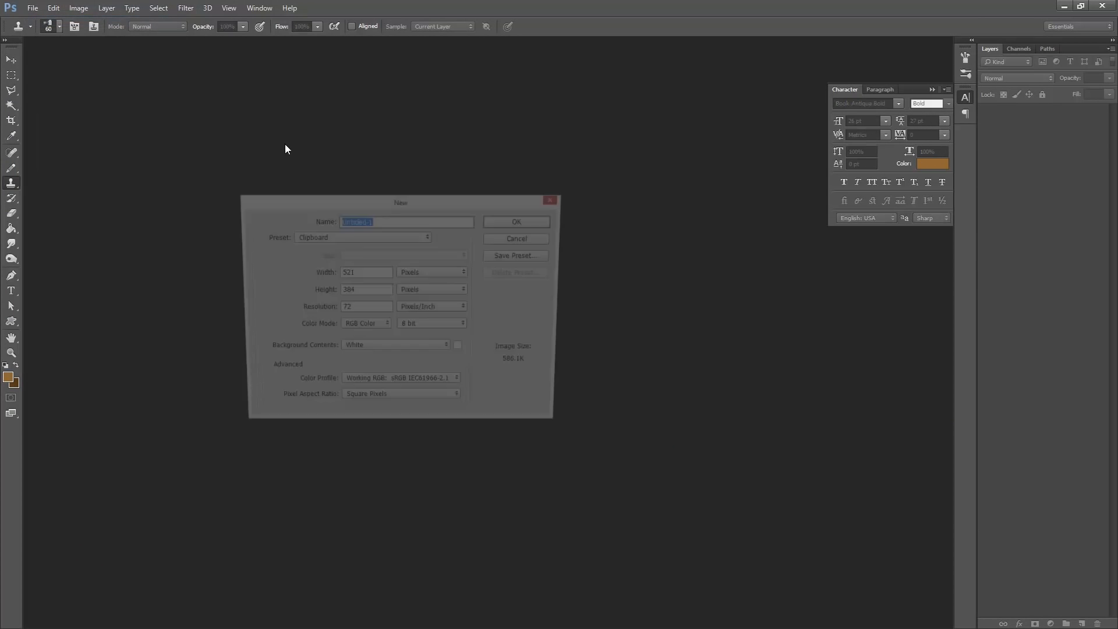
double_click(385, 269)
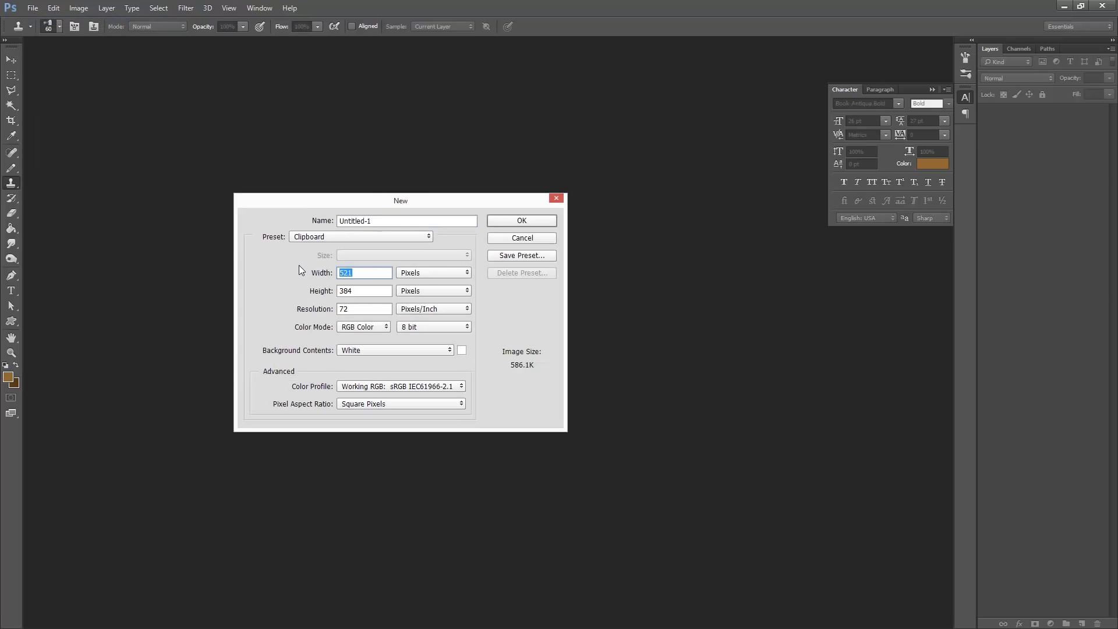
text(1024)
key(Tab)
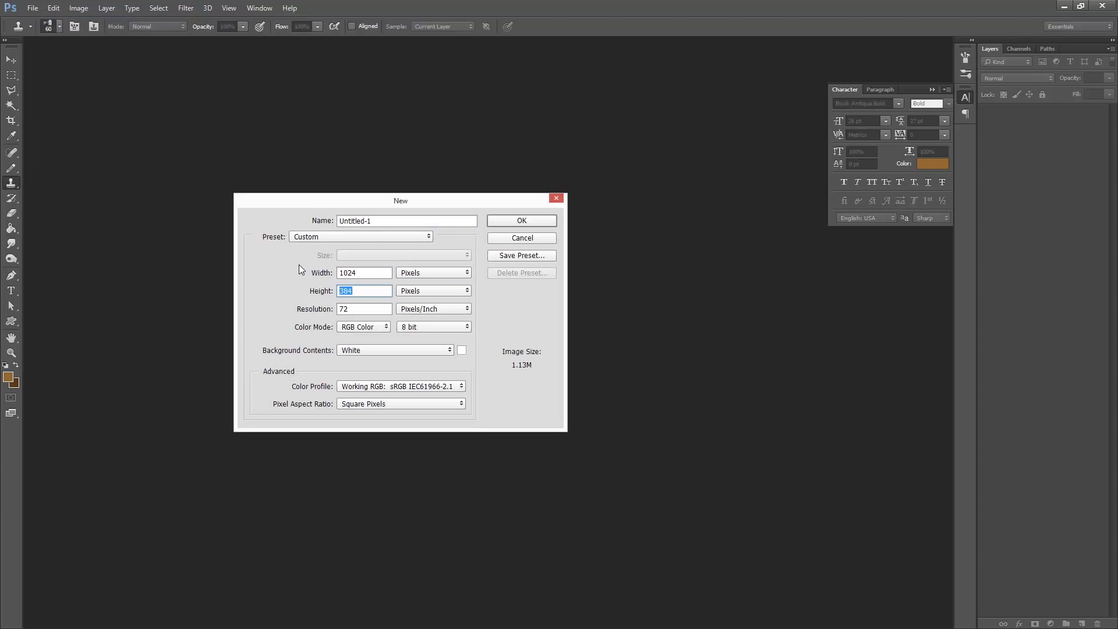
text(1027)
key(BackSpace)
text(4)
click(534, 221)
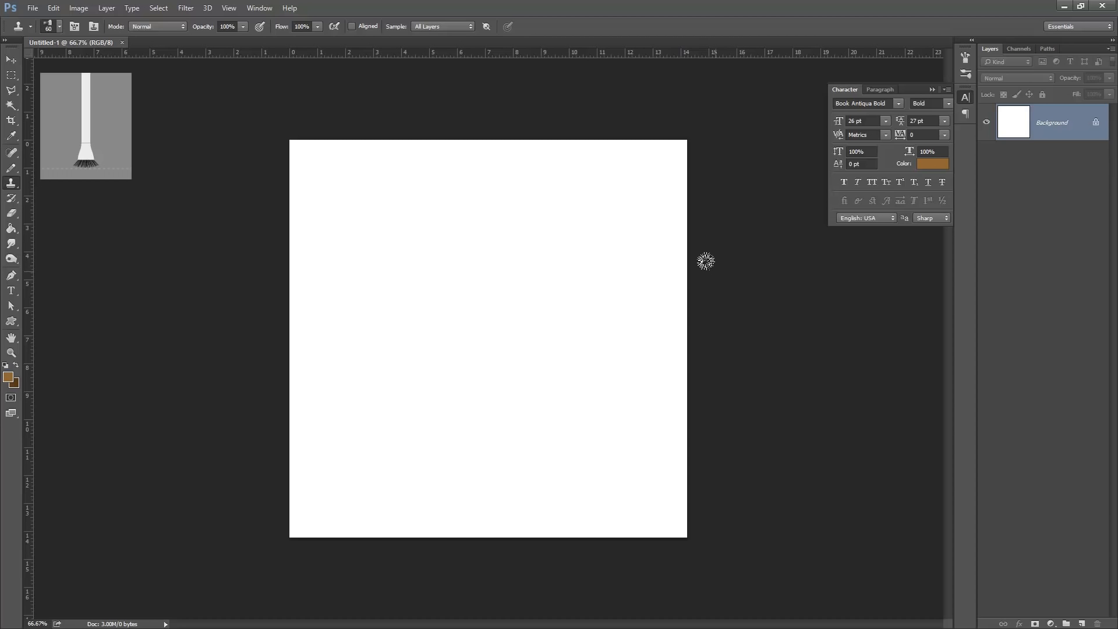
Keep the brown foreground colour 906736 and apply the Fibers render filter to the background with variance 32 and strength 32.
click(8, 377)
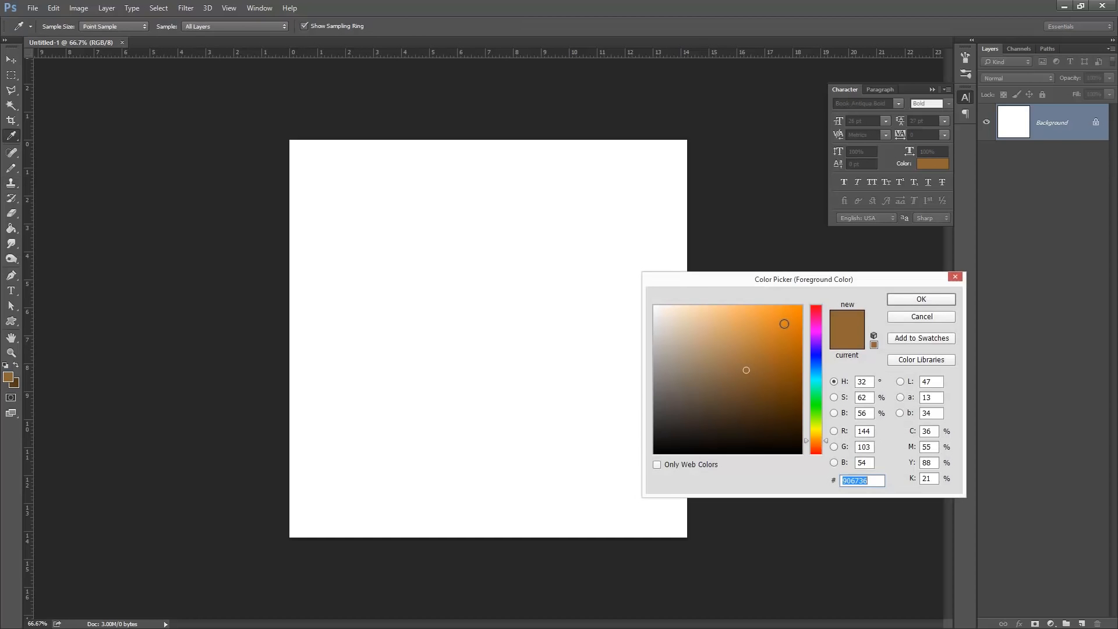
click(932, 298)
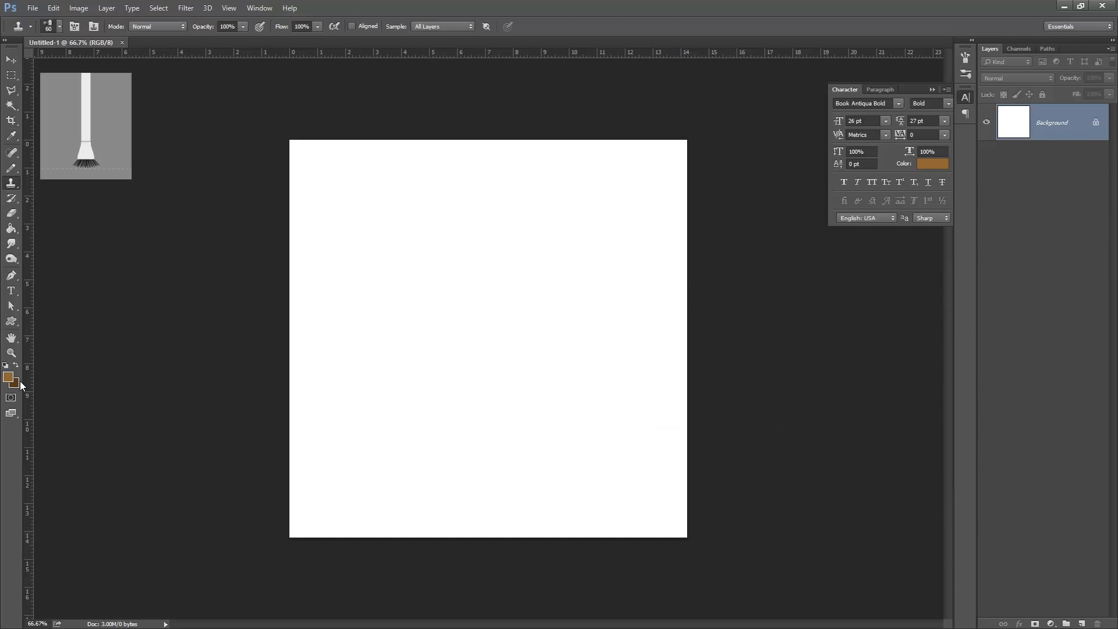
click(187, 9)
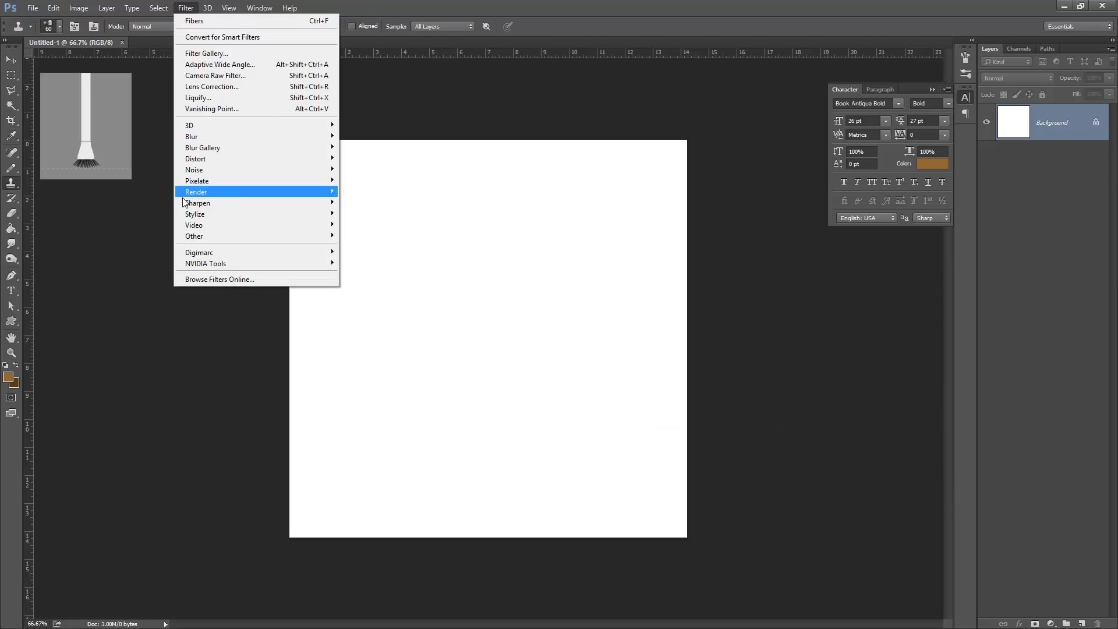
mouse_move(197, 191)
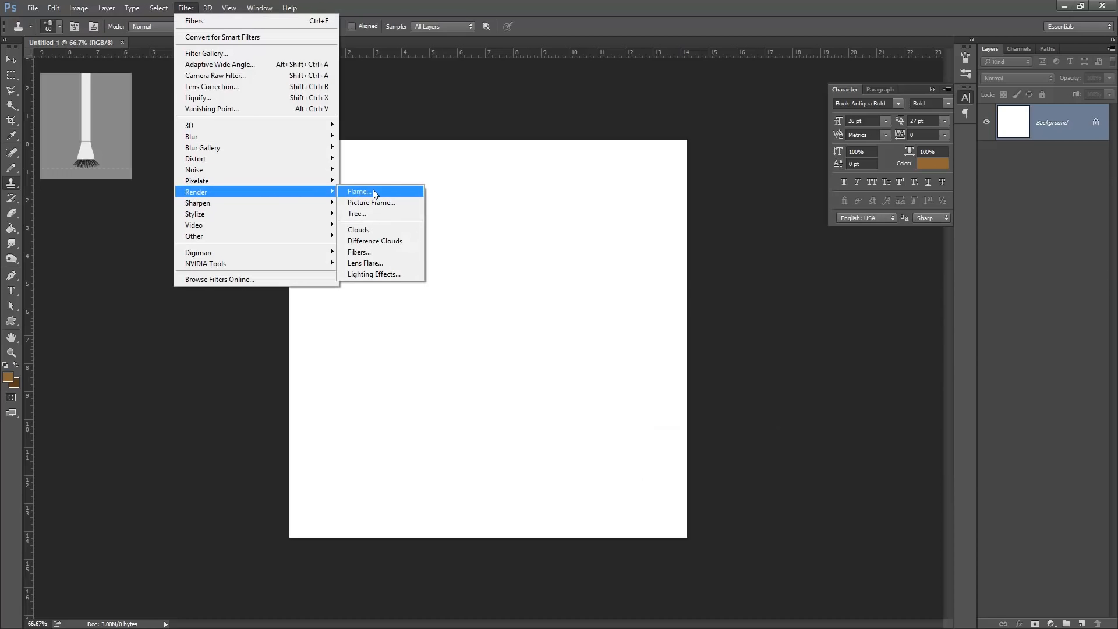
click(358, 252)
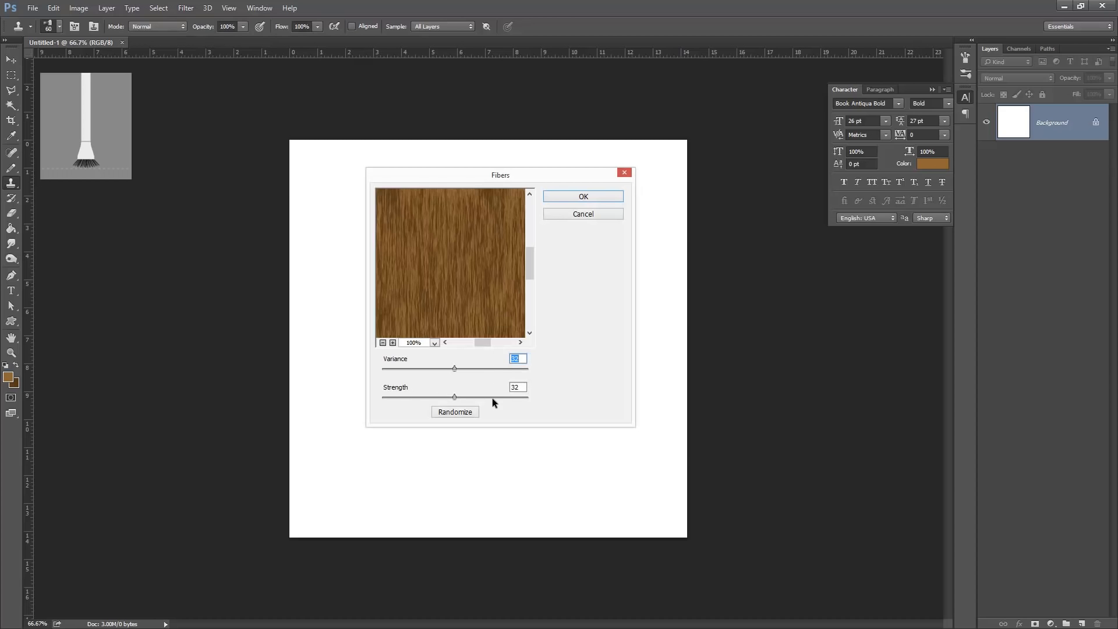
click(579, 196)
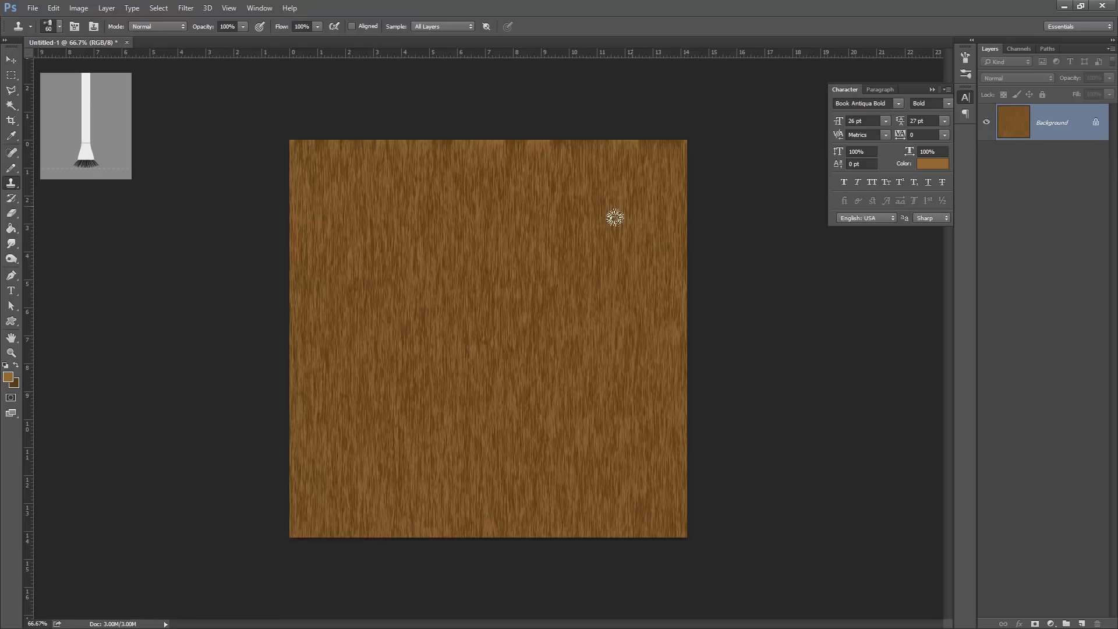
Convert the background into a normal layer and rotate it a quarter turn so the wood grain runs horizontally.
double_click(1075, 117)
click(756, 236)
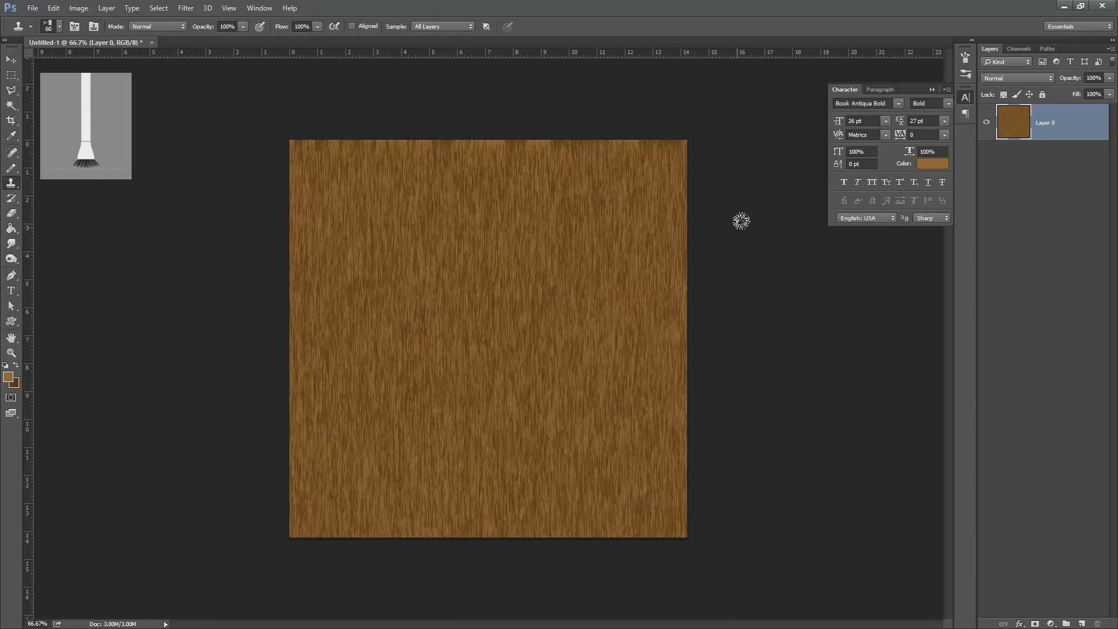
key(ctrl+t)
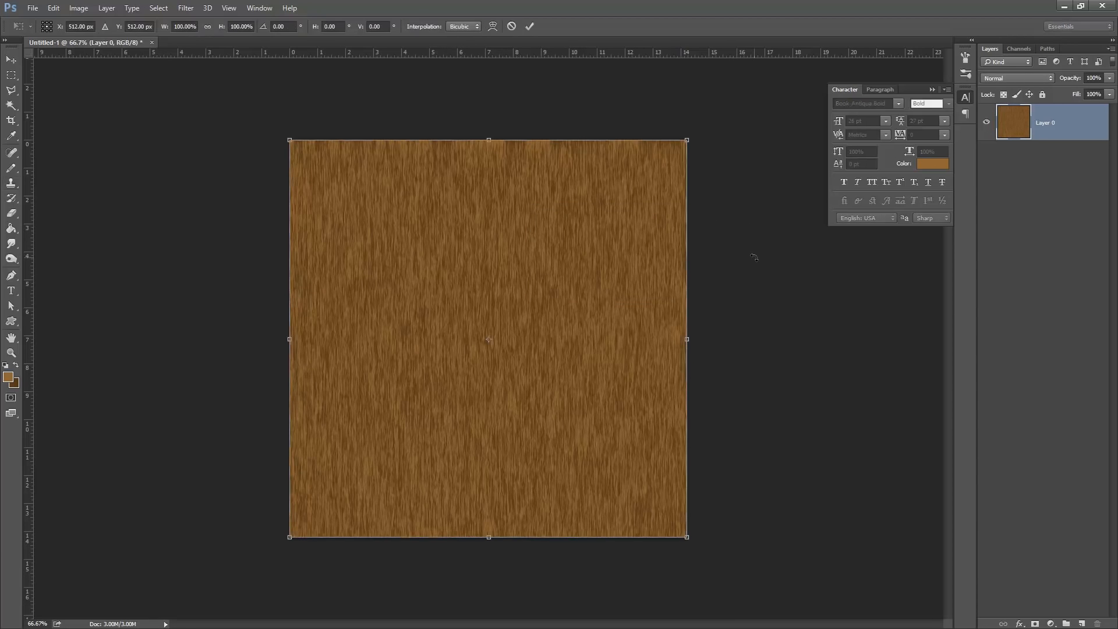
drag(748, 274, 507, 539)
key(Return)
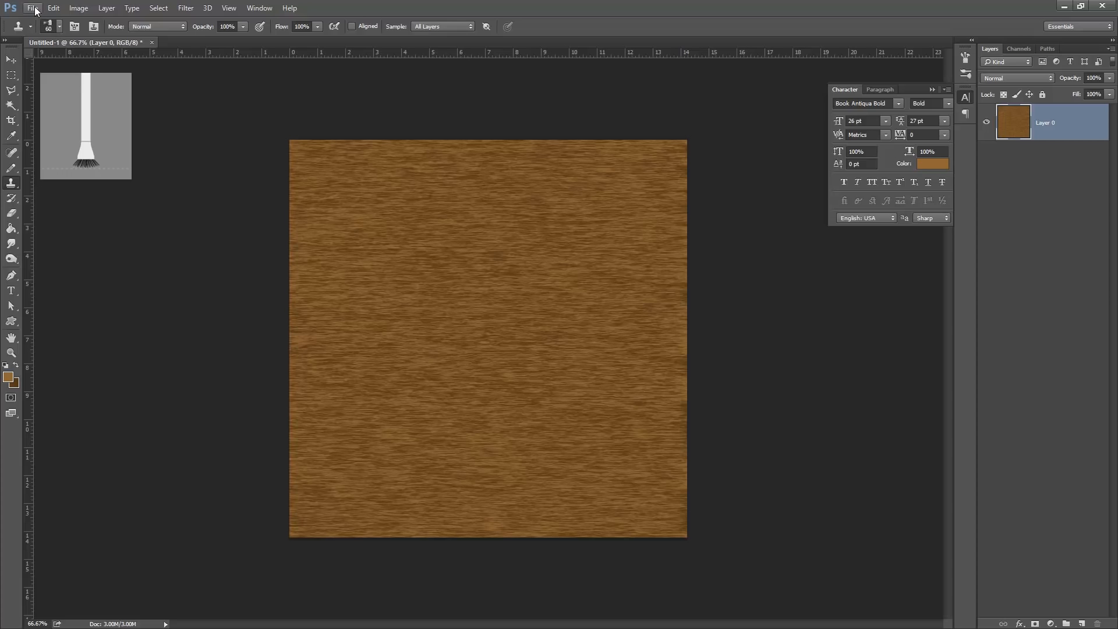
Save the document as WoodGrain.psd in the Textures folder, replacing the existing file and keeping Maximize Compatibility enabled.
click(33, 8)
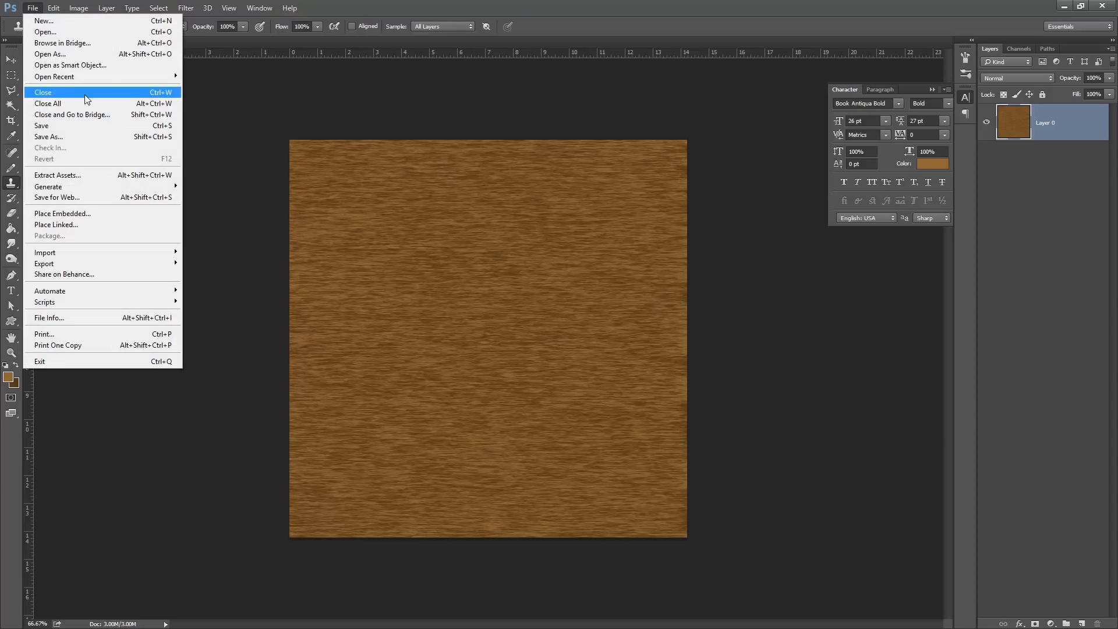
click(111, 138)
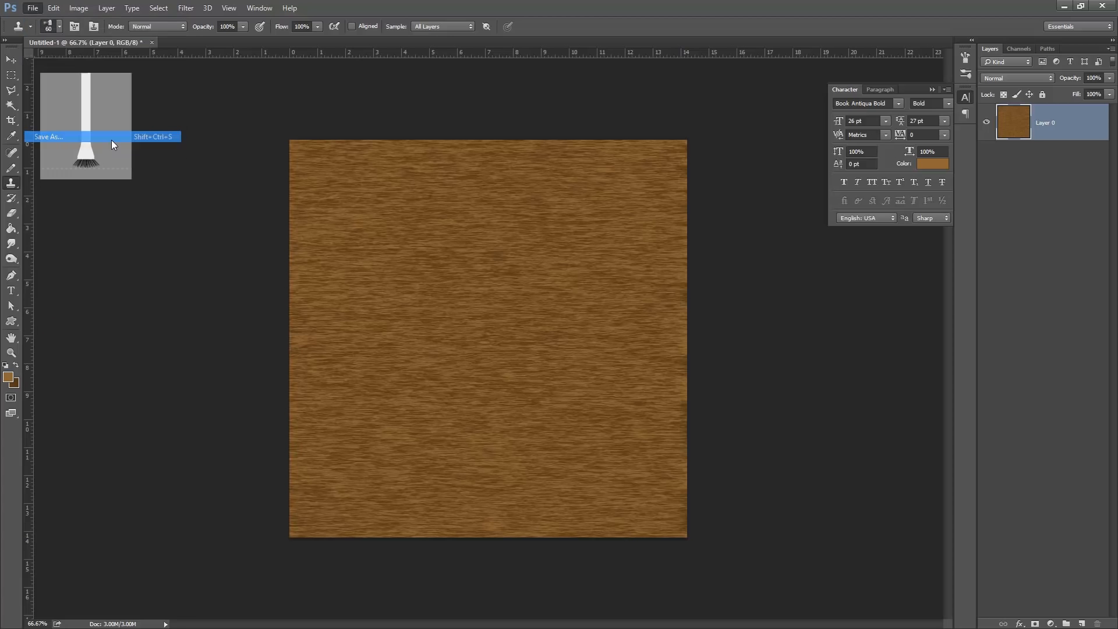
click(207, 97)
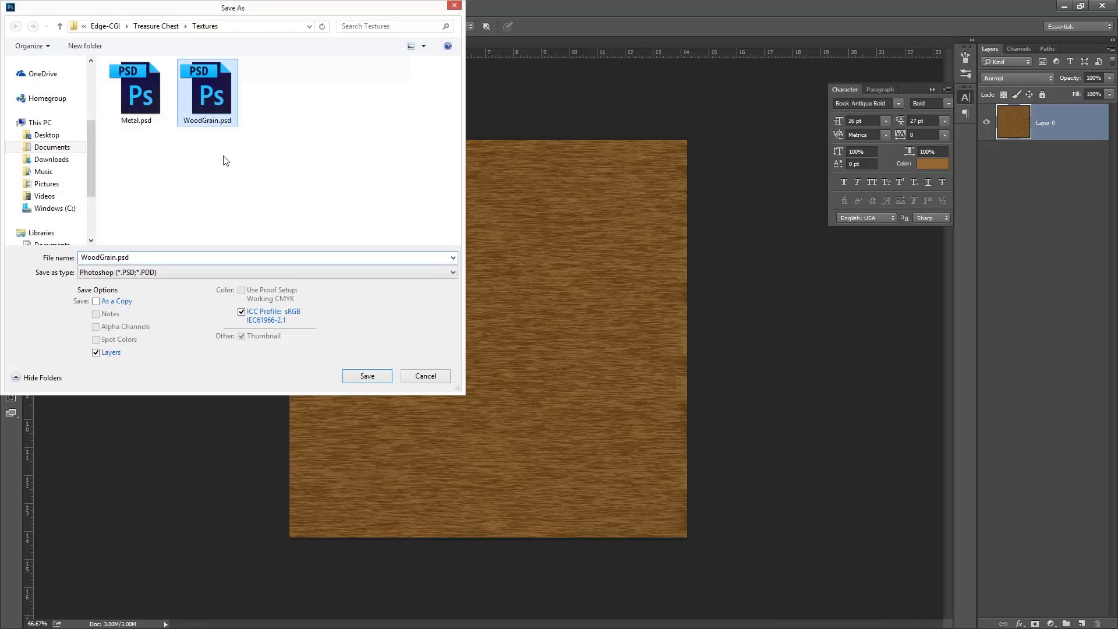
click(367, 376)
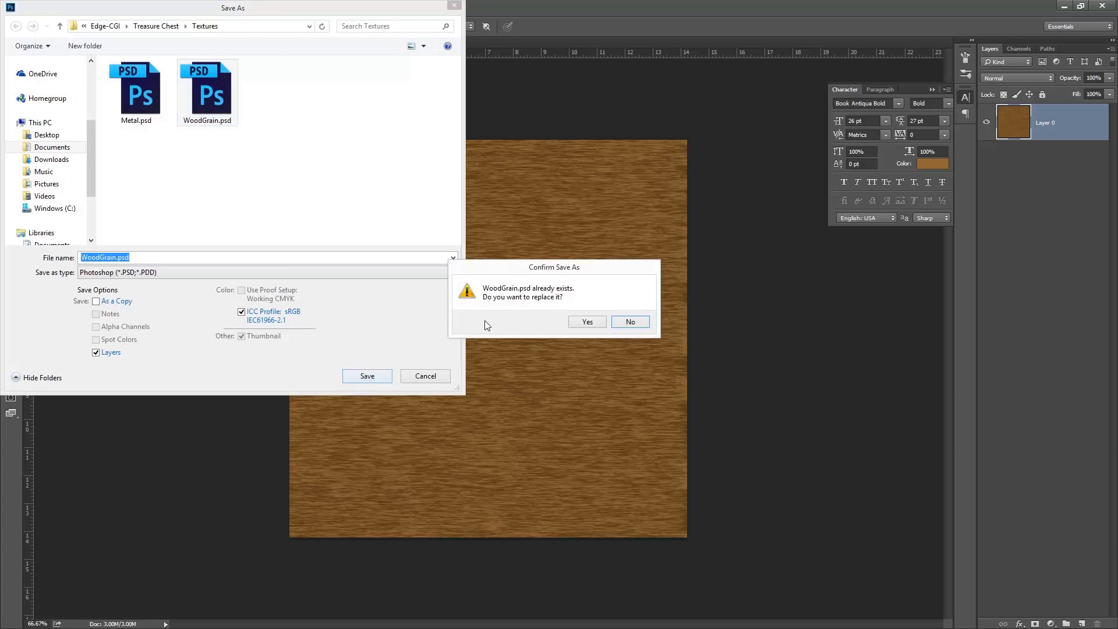
click(587, 322)
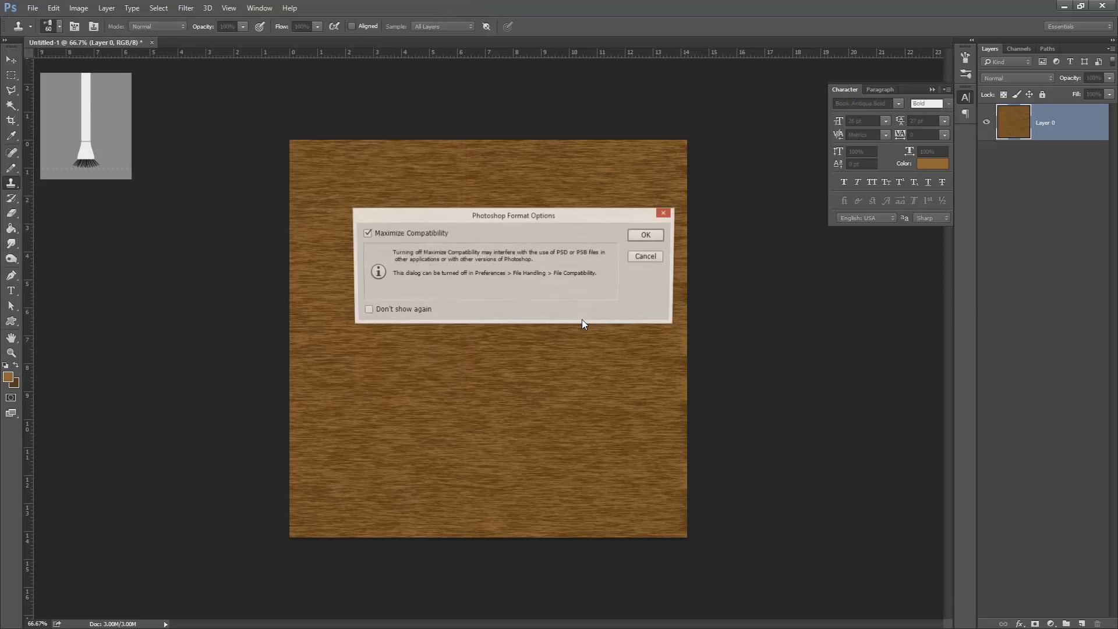
click(639, 239)
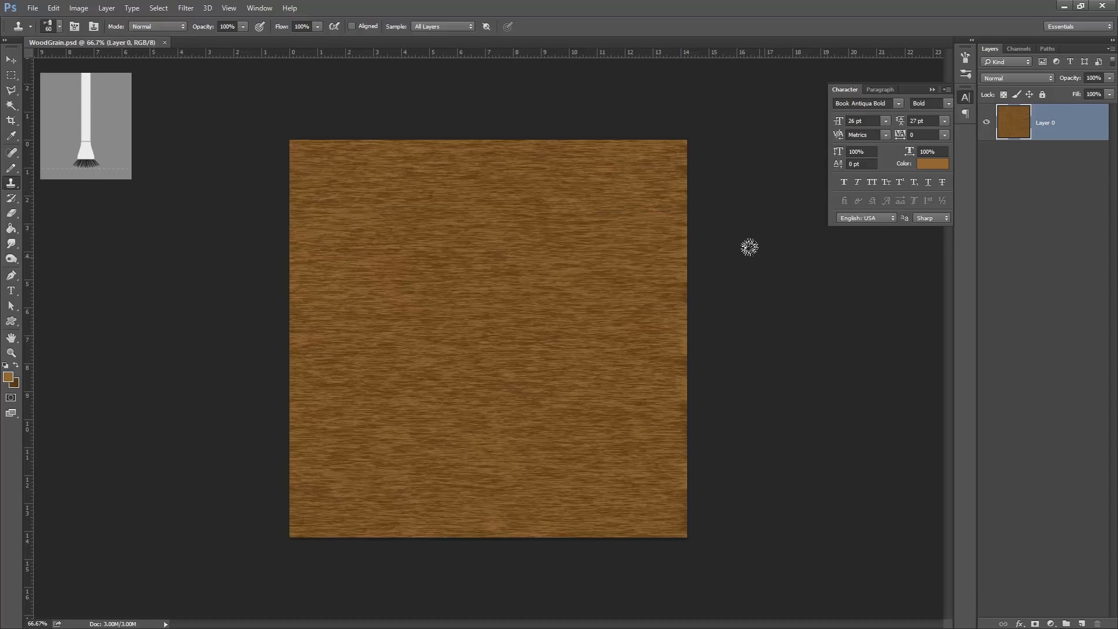
key(ctrl+j)
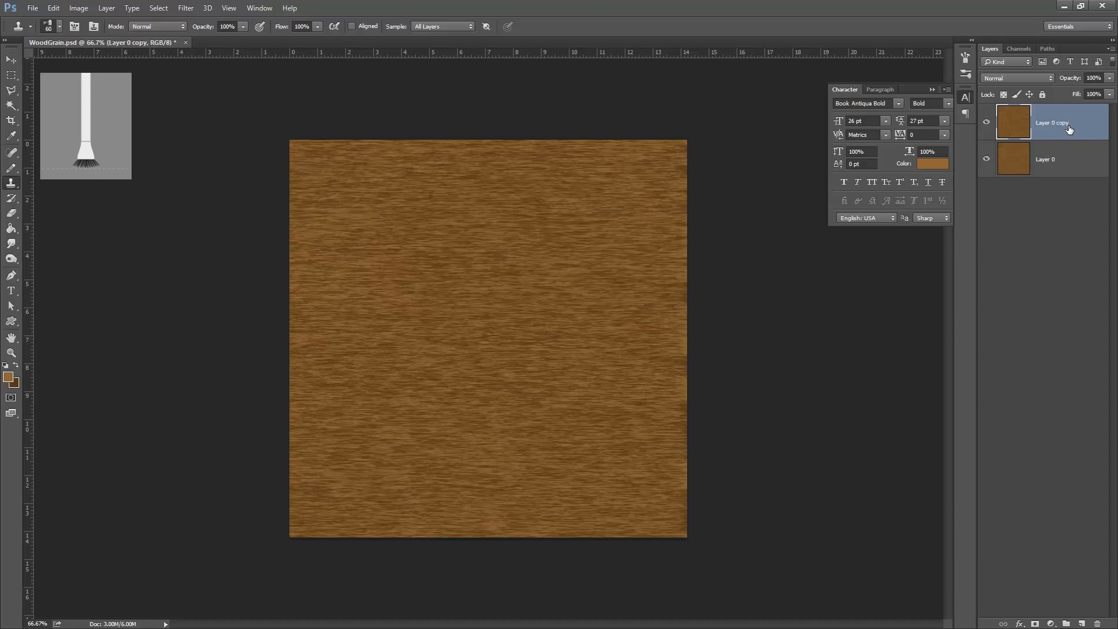
key(ctrl+t)
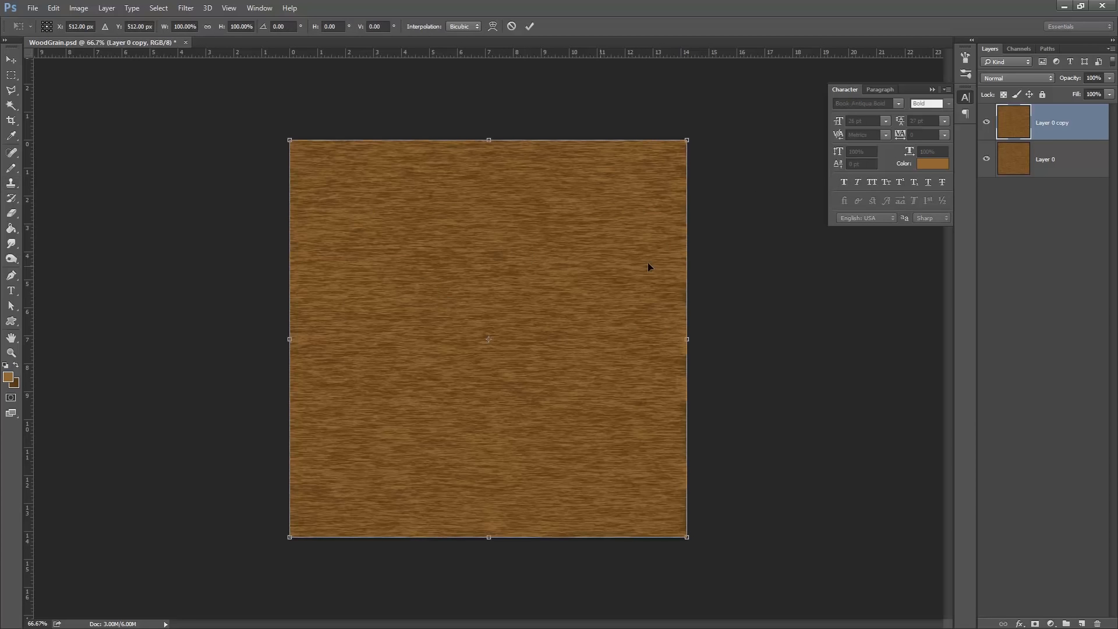
drag(737, 316, 655, 114)
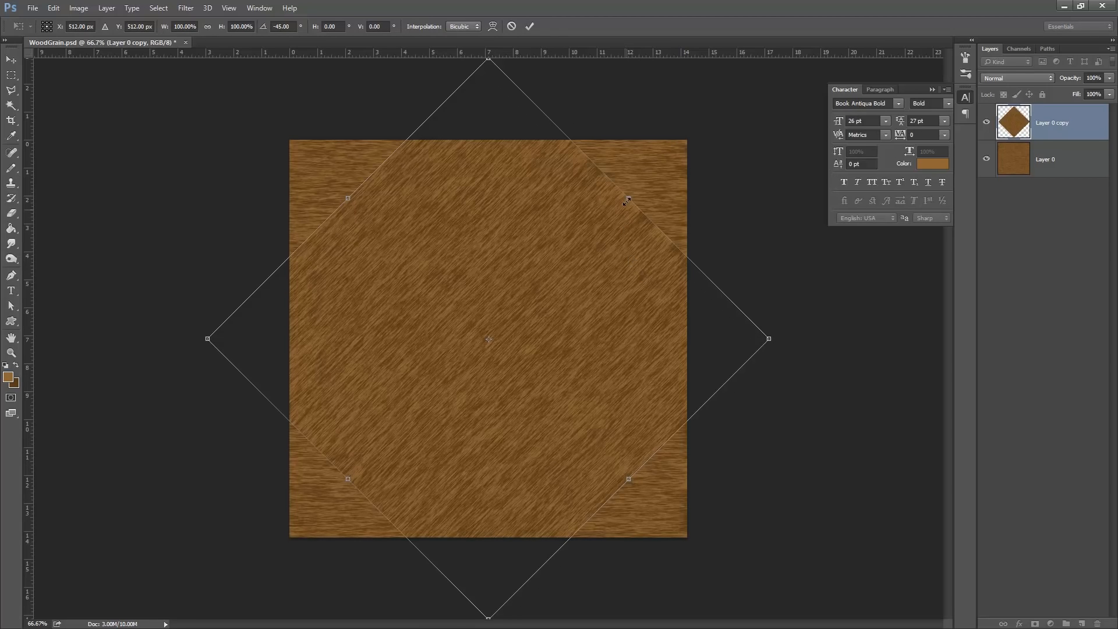
drag(627, 198, 696, 149)
key(s)
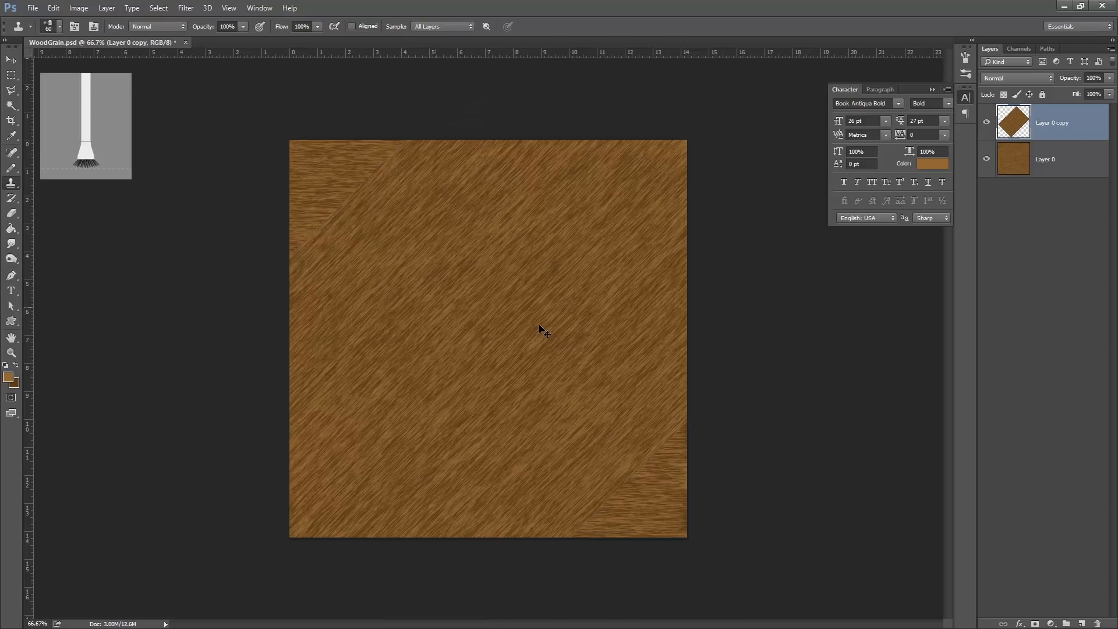
key(ctrl+alt+z)
key(ctrl+alt+z)
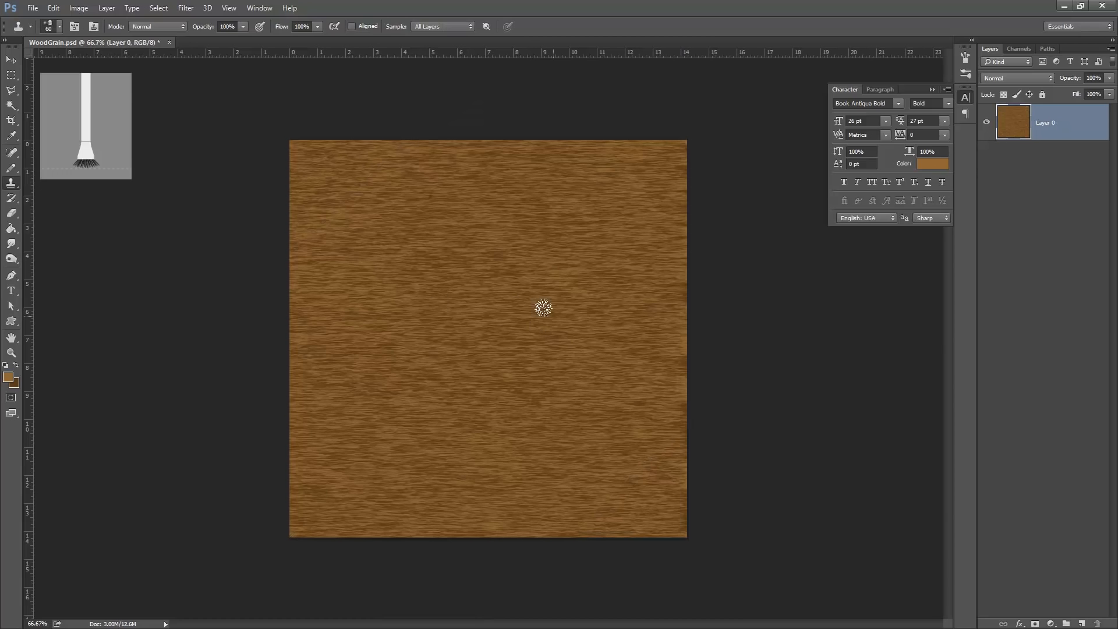
Rotate the wood grain layer 45 degrees and stretch it to about 144% width and 146% height so it covers the canvas.
key(ctrl+t)
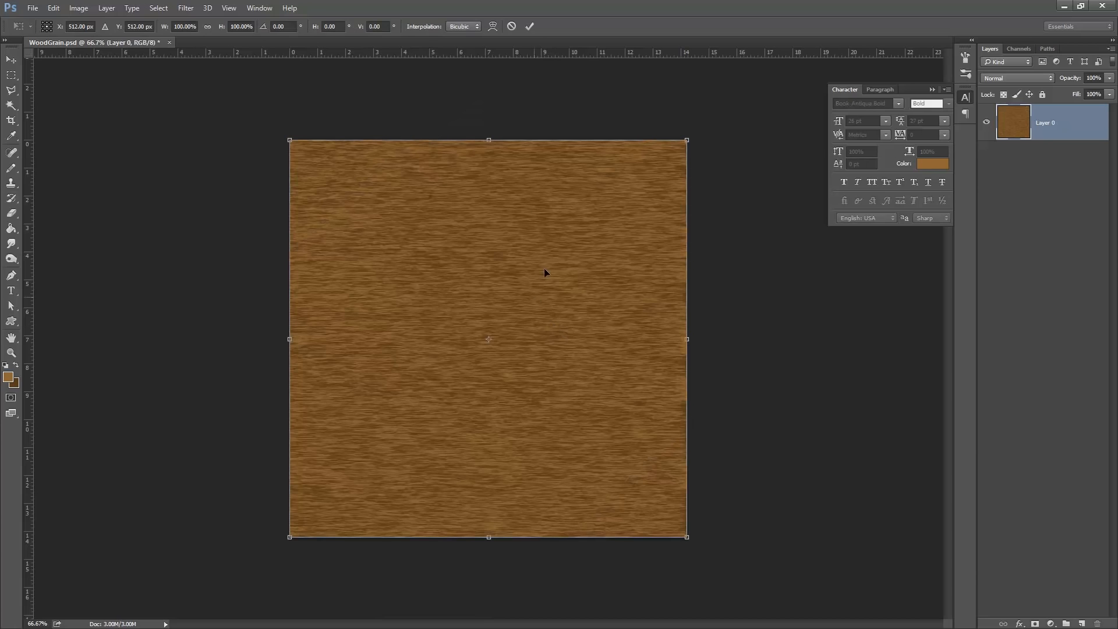
shift+drag(724, 243, 750, 426)
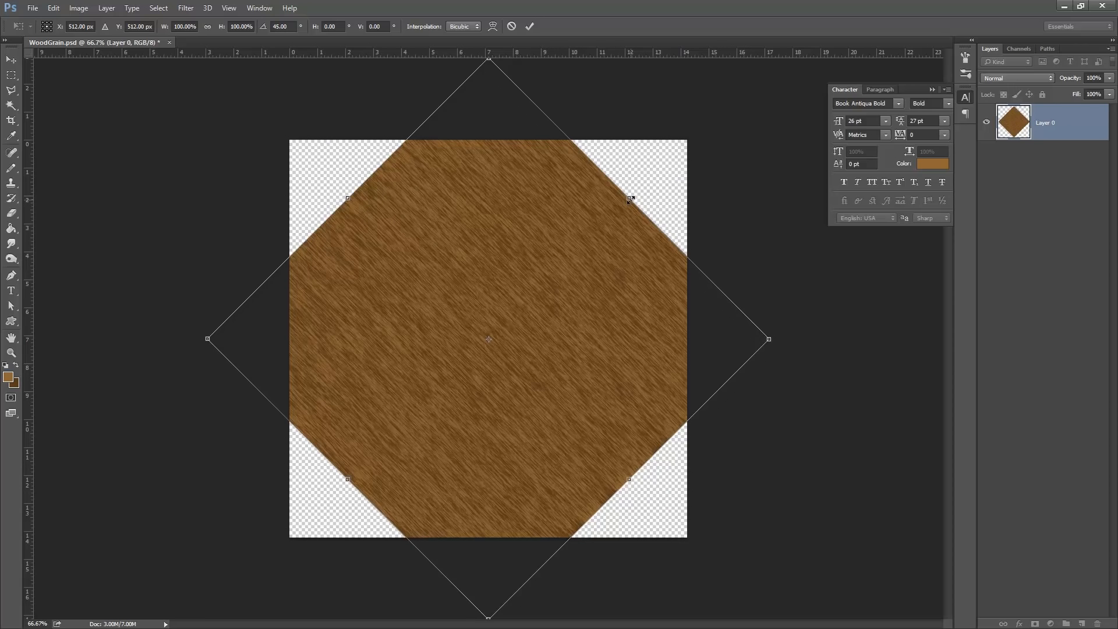
alt+drag(630, 199, 707, 140)
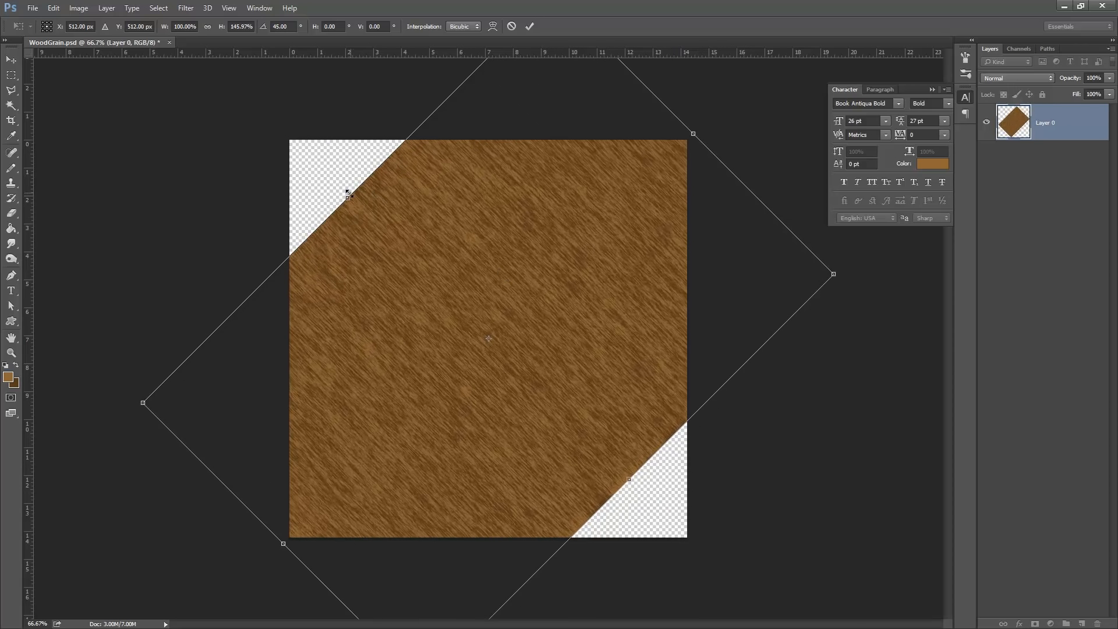
alt+drag(349, 194, 294, 128)
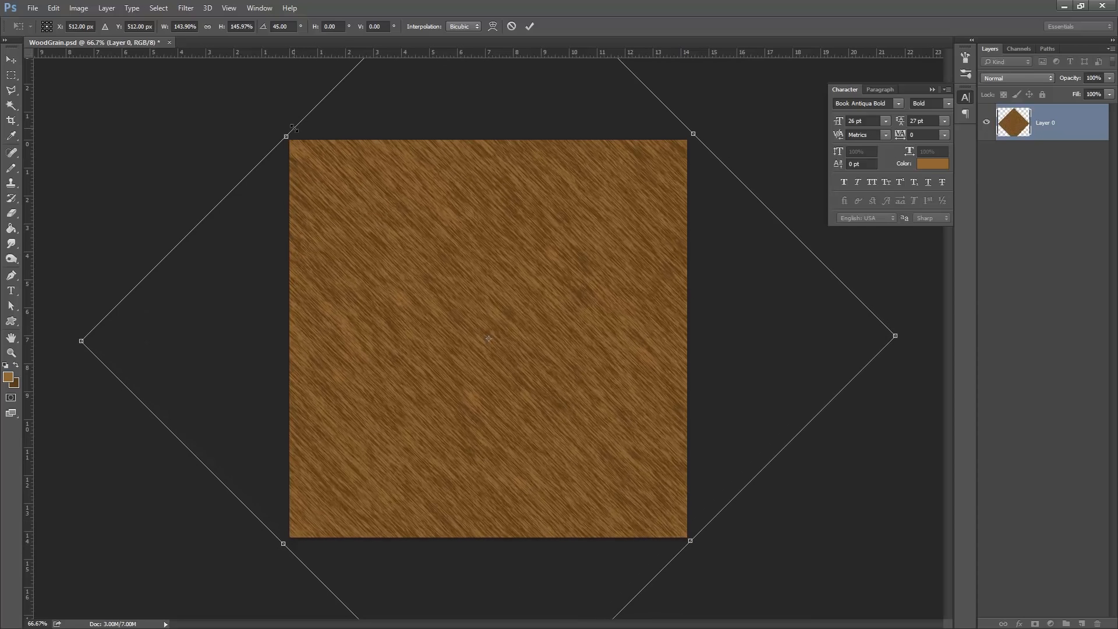
key(Return)
key(s)
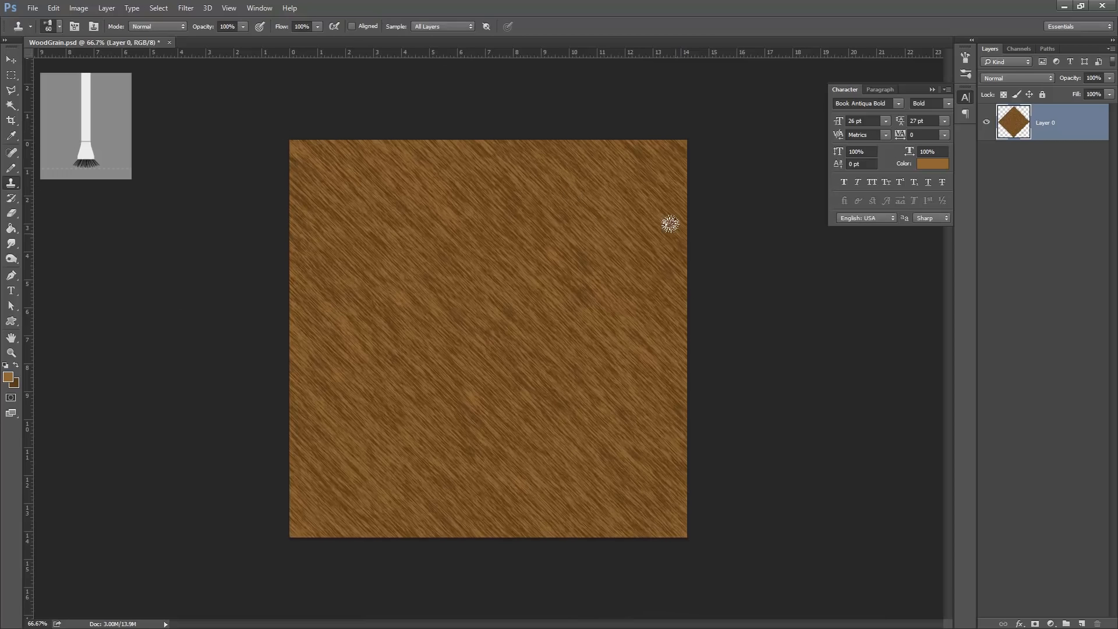
Copy the full canvas area of the rotated grain onto a new layer and delete the original Layer 0.
click(10, 74)
drag(289, 140, 695, 545)
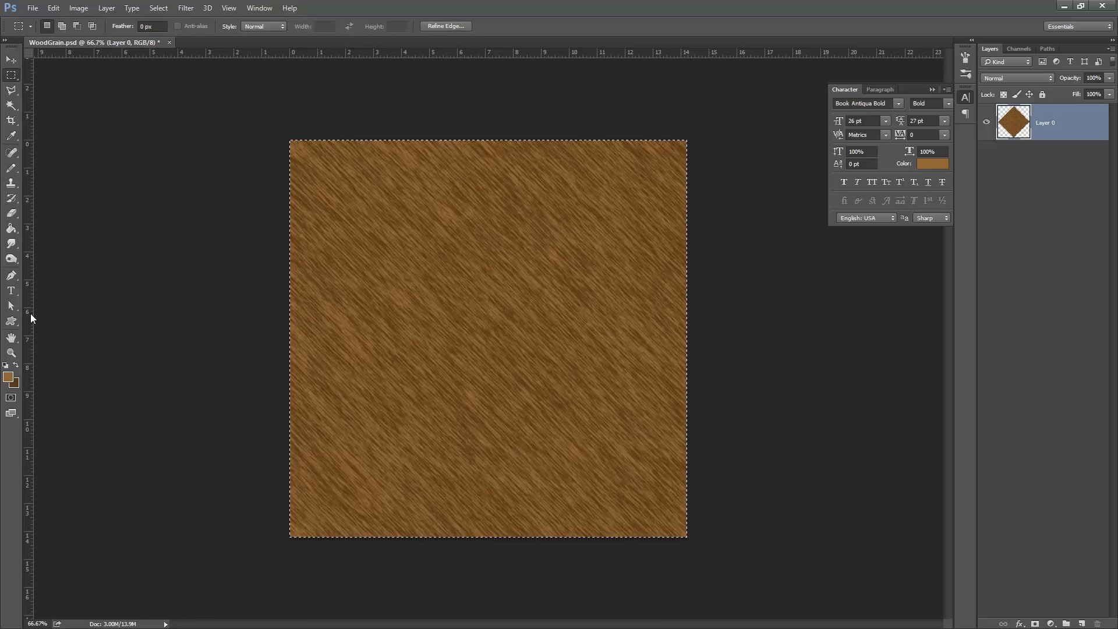
key(ctrl+j)
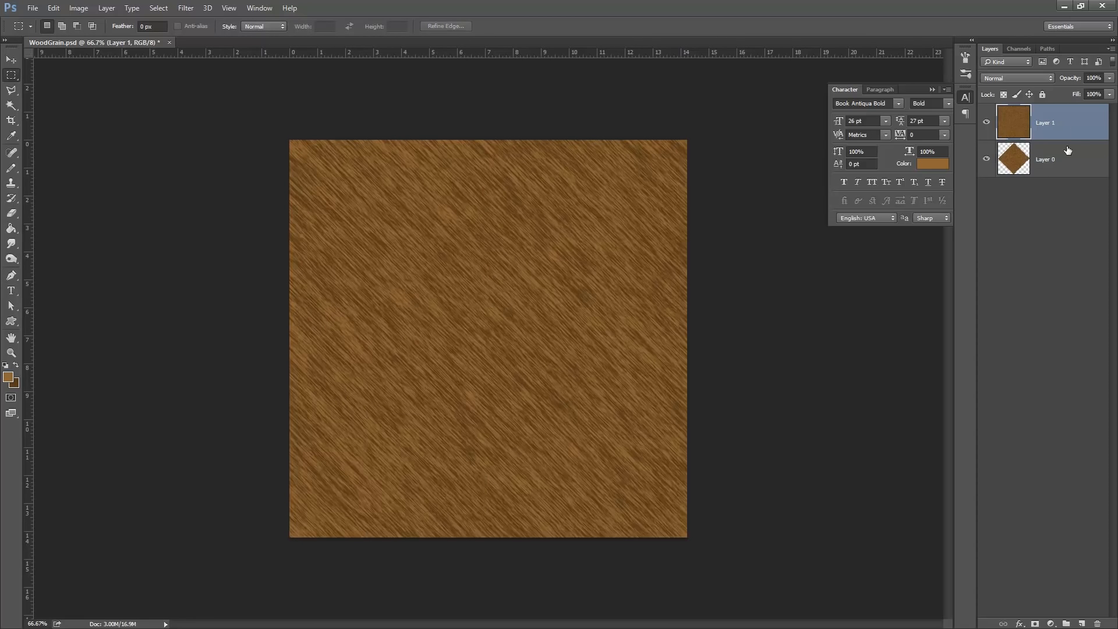
drag(1072, 156, 1098, 624)
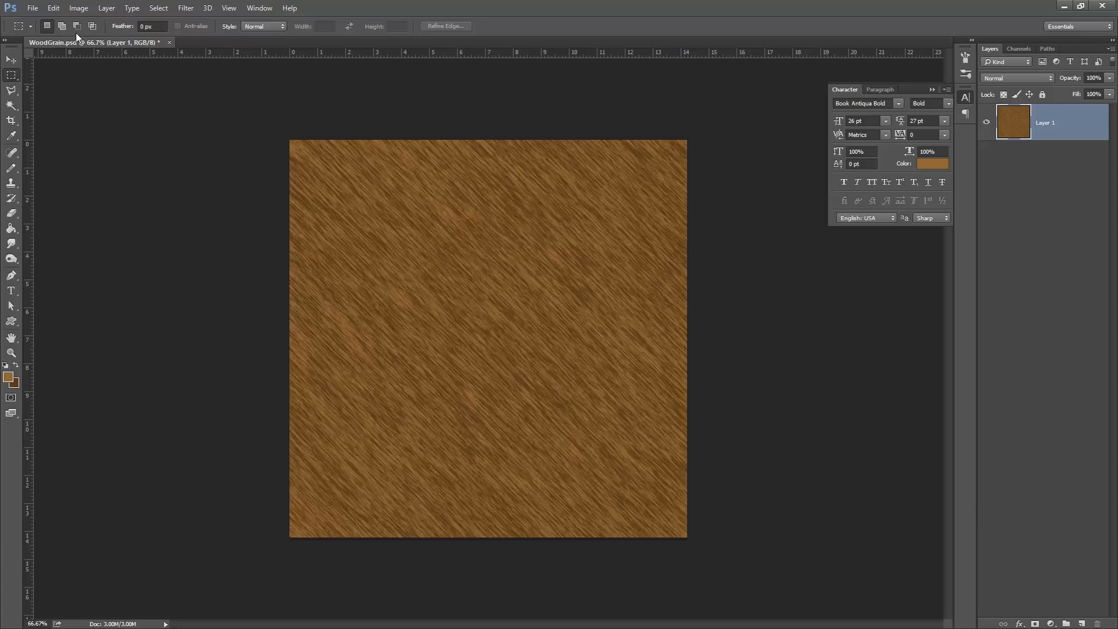
Desaturate the diagonal grain layer.
click(78, 9)
mouse_move(167, 37)
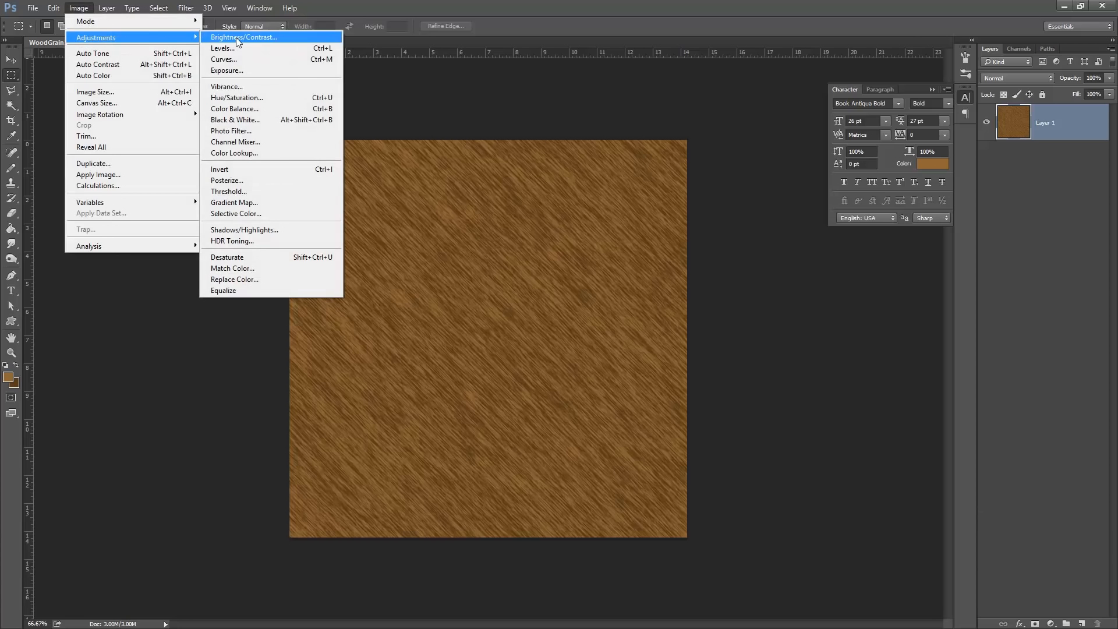
click(232, 256)
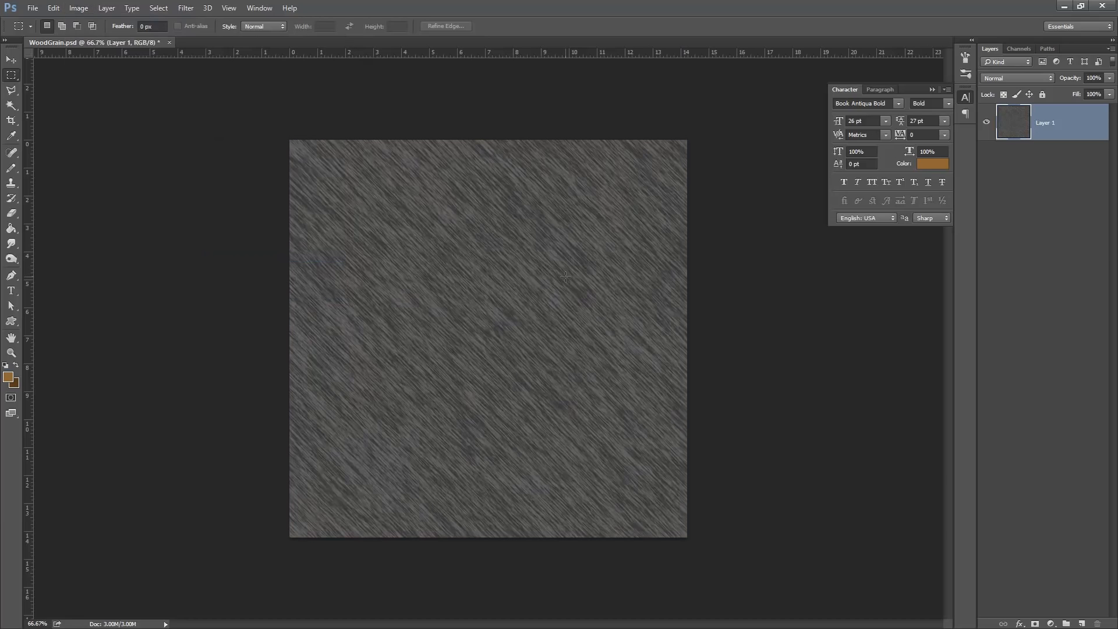
Duplicate the grey grain layer and rotate the copy 90 degrees so its strokes cross the original's.
key(ctrl+j)
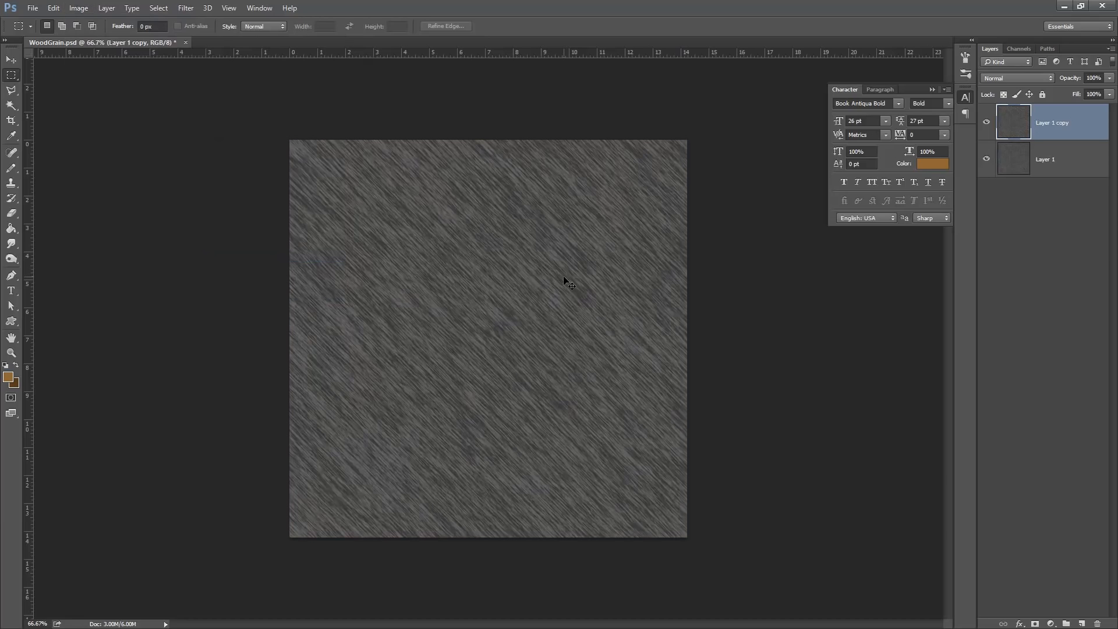
key(ctrl+t)
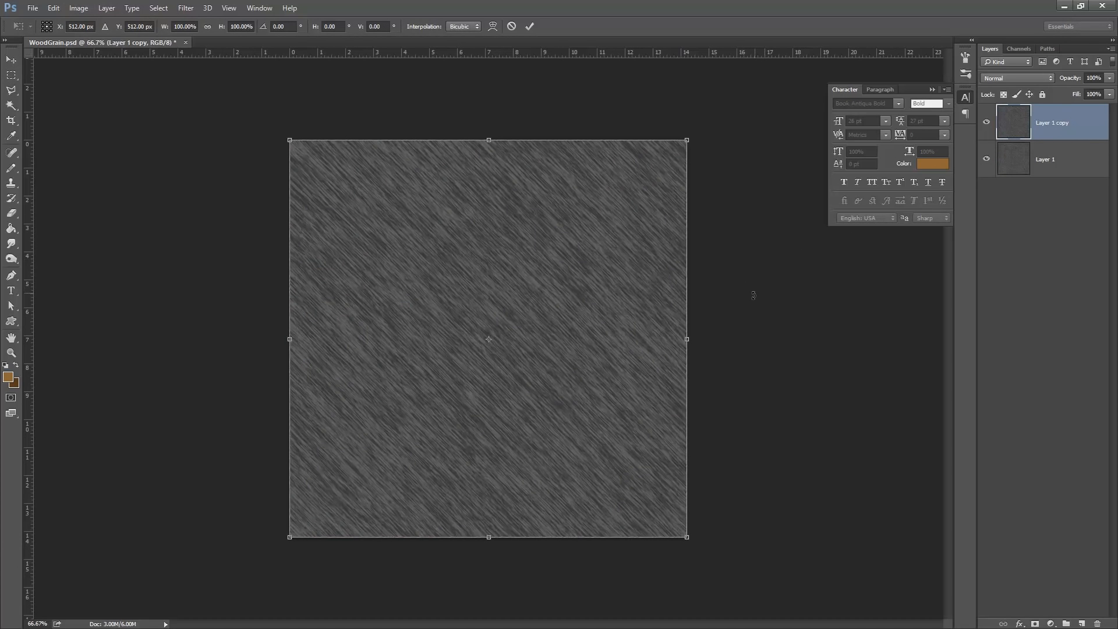
drag(753, 295, 525, 501)
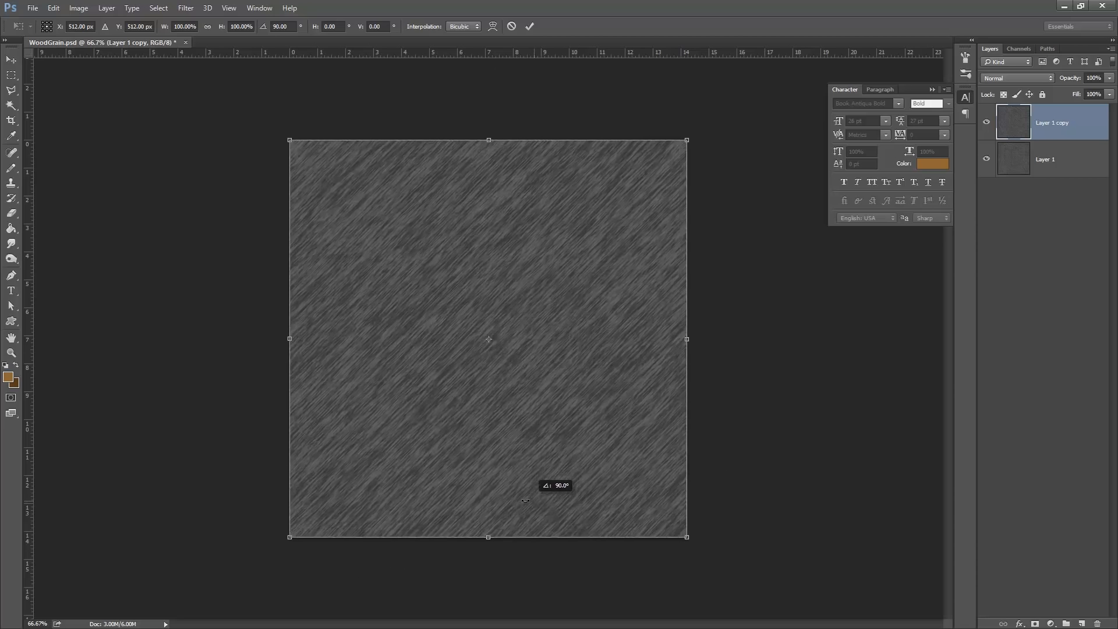
key(Return)
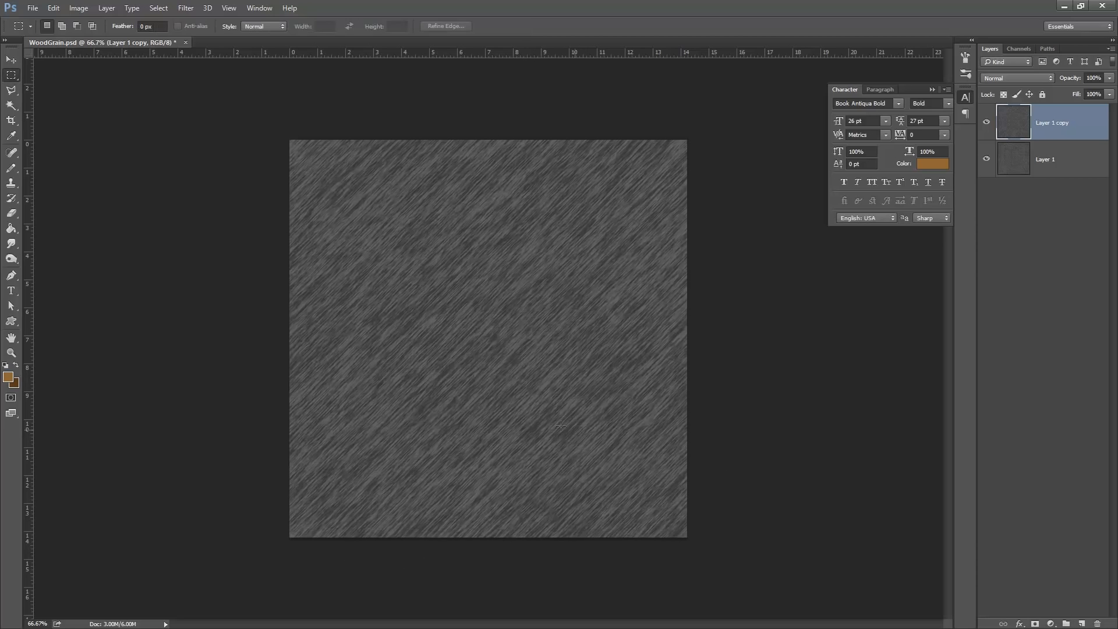
Set the rotated copy's blend mode to Darken and merge it with the grain layer underneath.
click(1000, 80)
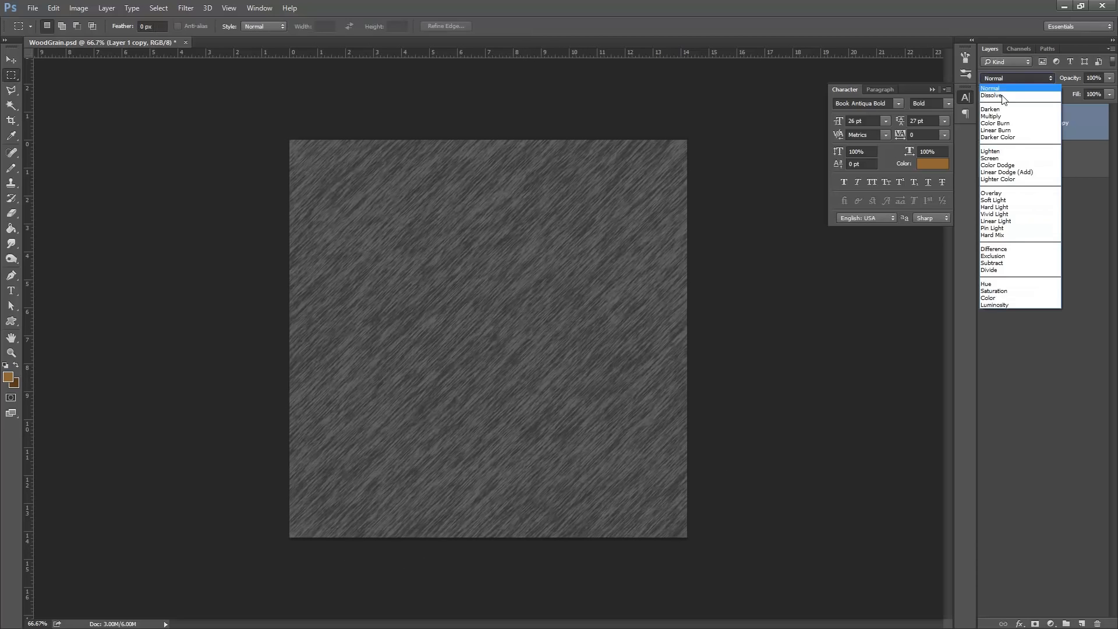
click(1002, 110)
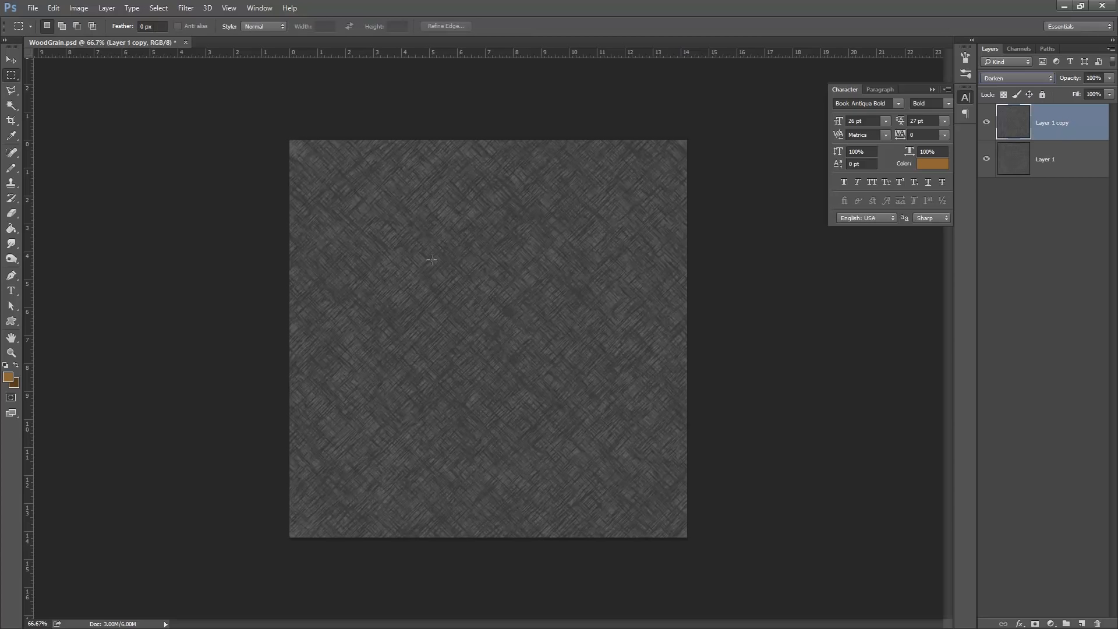
shift+click(1067, 172)
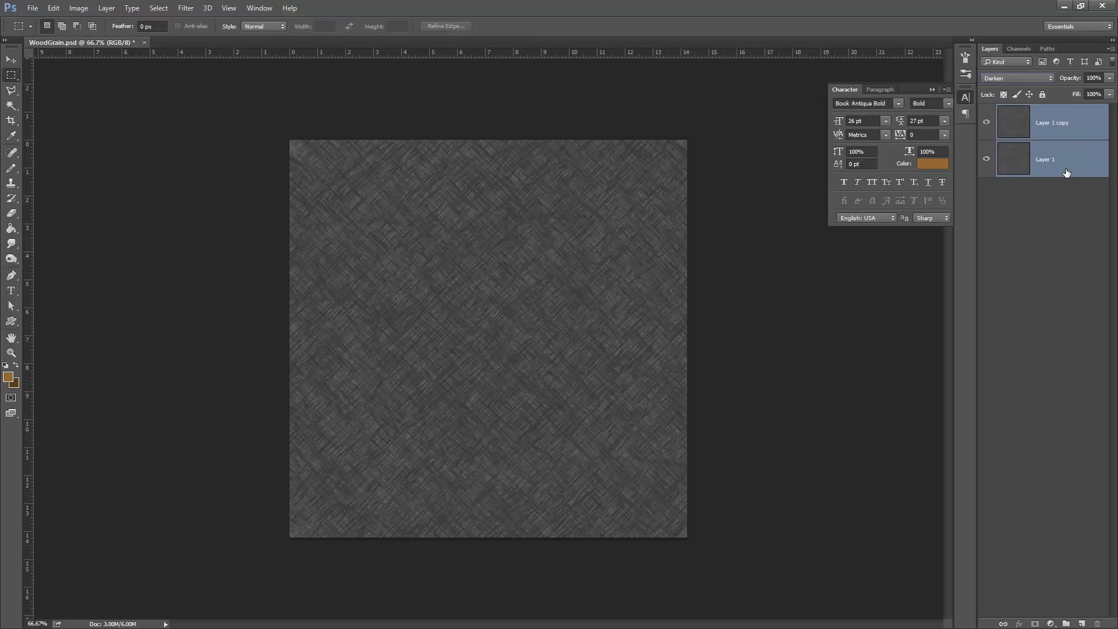
key(ctrl+e)
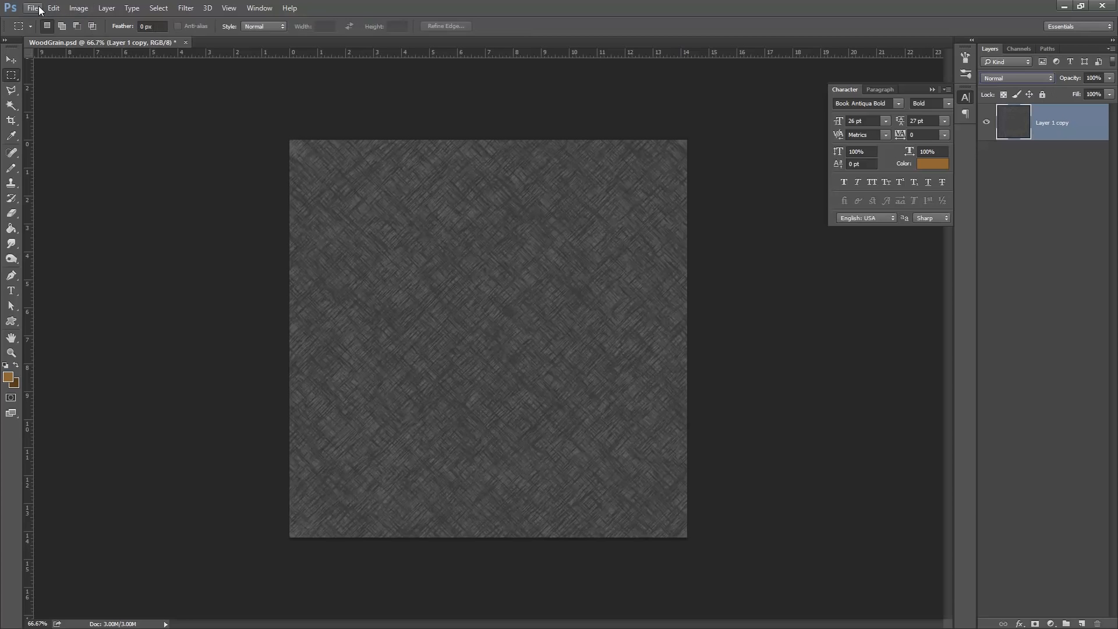
Save the crosshatched texture as a separate Photoshop file named MetalDark in the Textures folder.
click(34, 8)
click(71, 136)
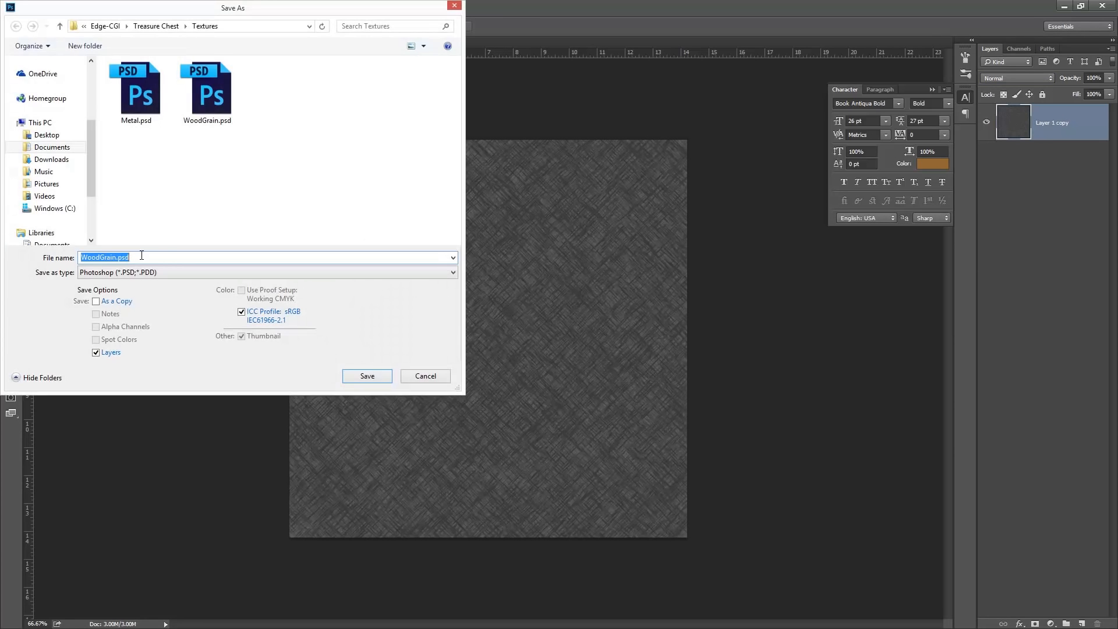
text(Met)
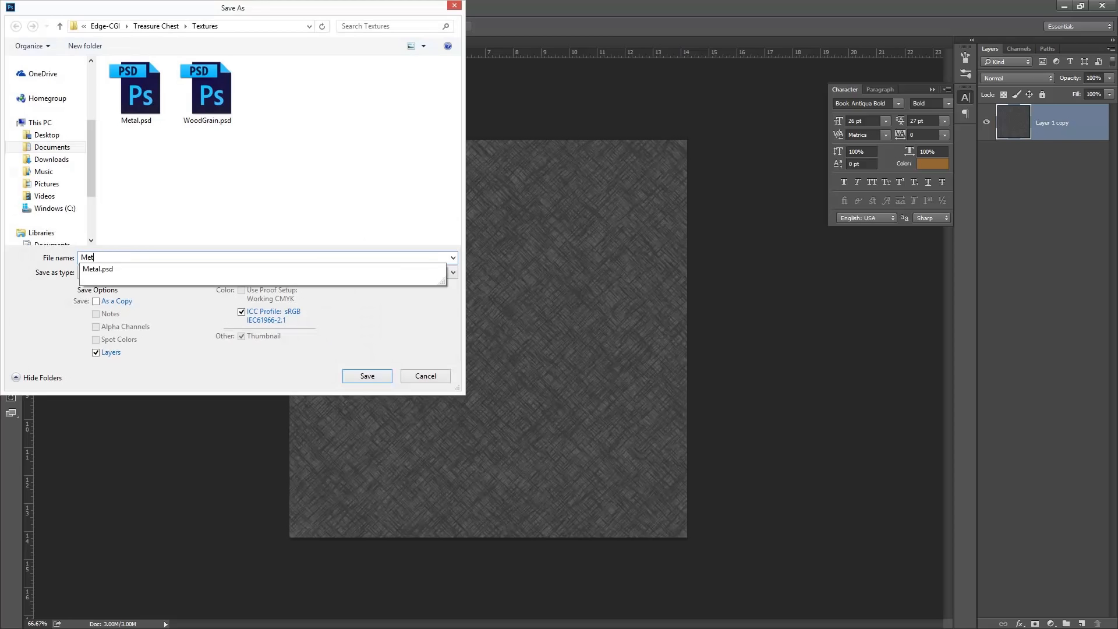
text(alDark)
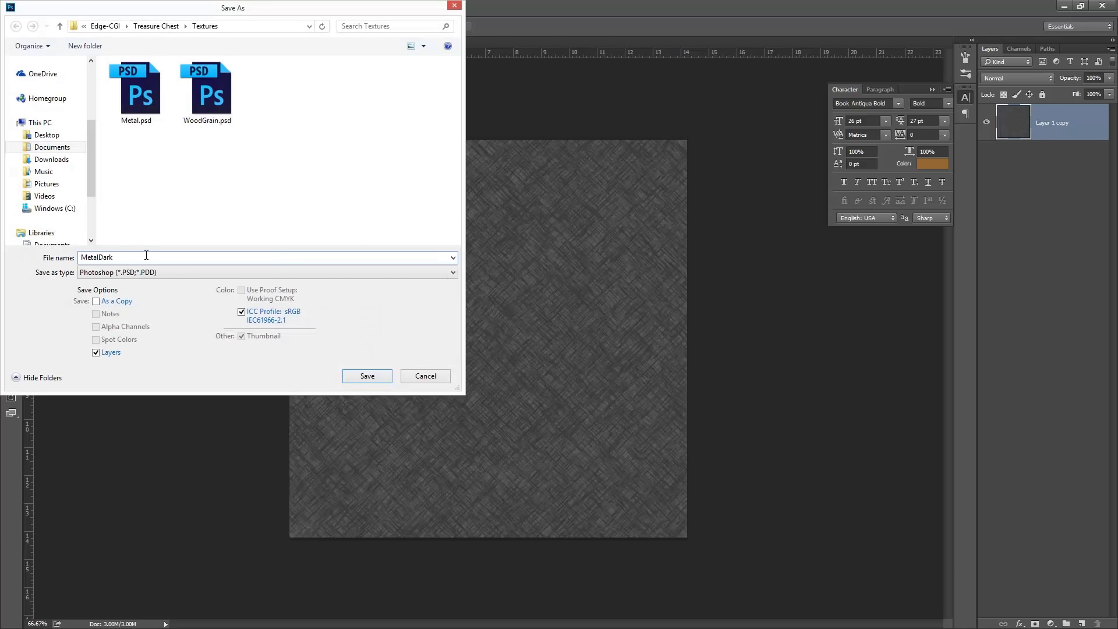
click(363, 377)
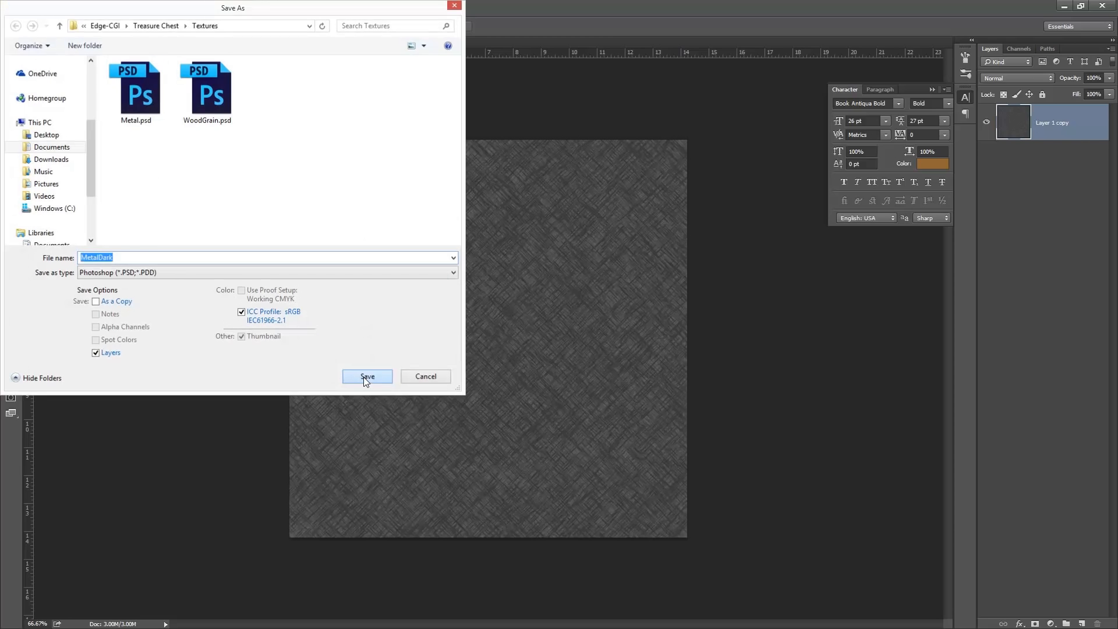
click(652, 233)
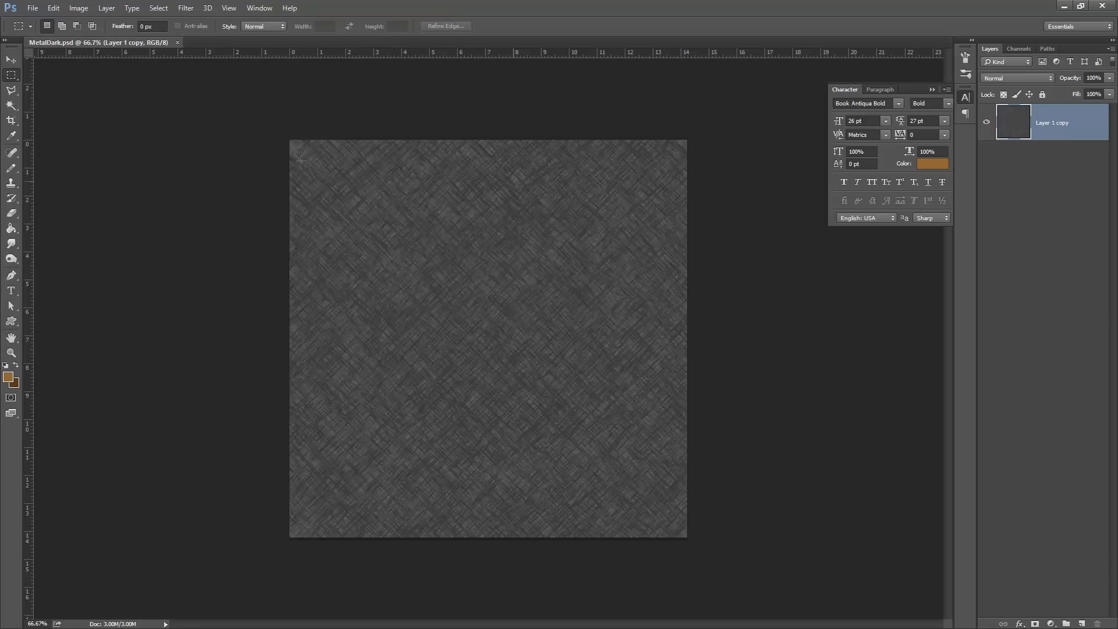
Scale the metal texture layer to 50% width and height so it fills the lower-right quarter of the canvas.
key(ctrl+t)
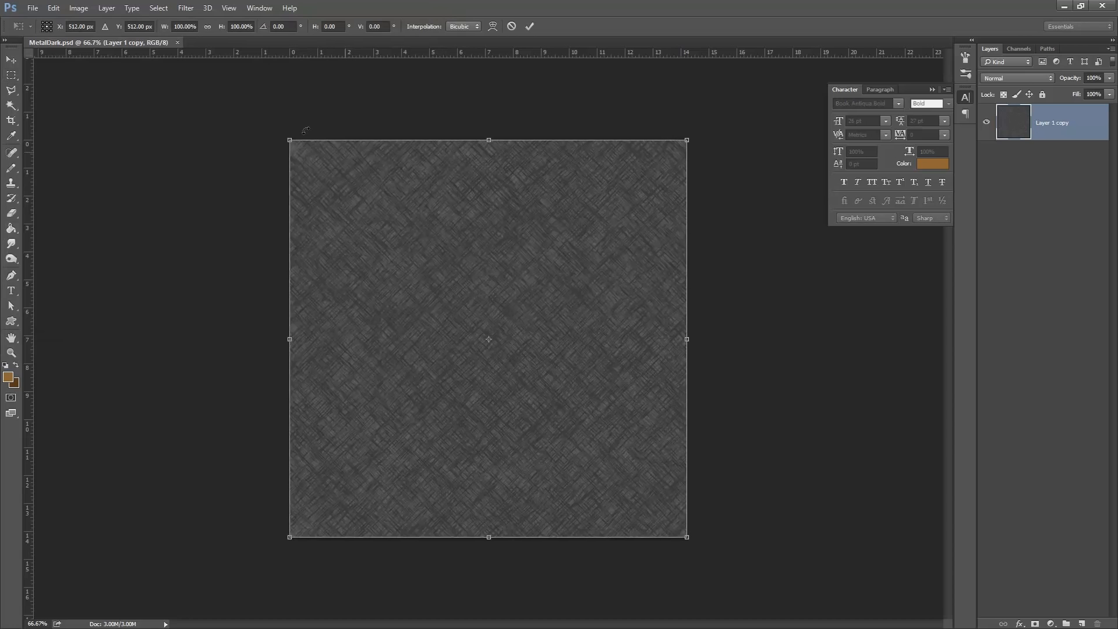
shift+drag(289, 140, 460, 360)
drag(591, 329, 589, 338)
drag(488, 439, 485, 435)
key(Return)
key(m)
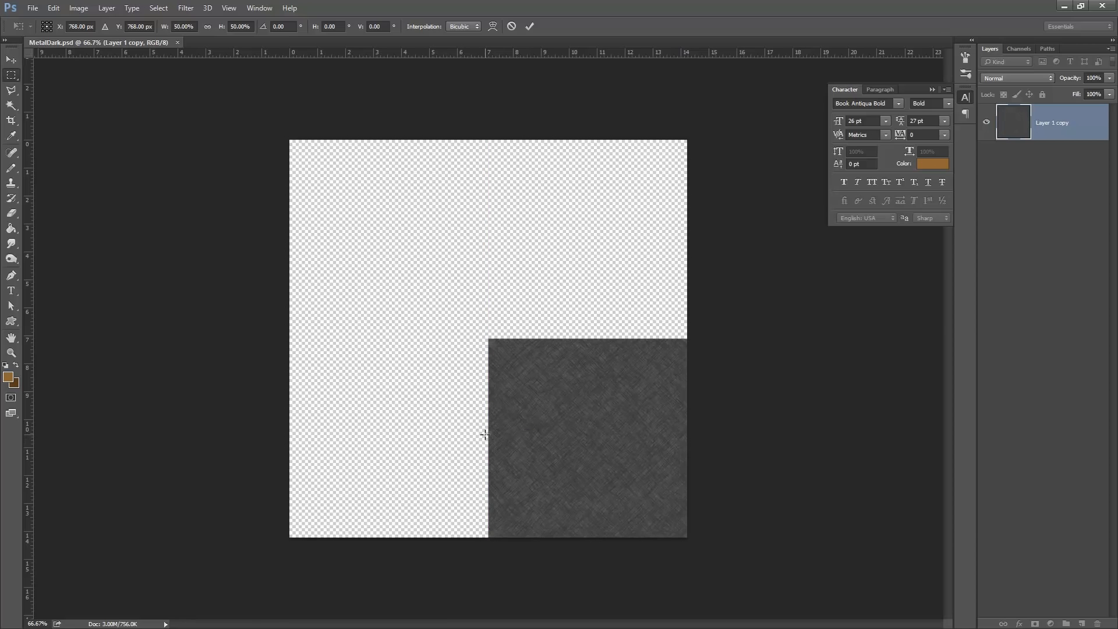
Duplicate the quarter-size metal tile and align the copy directly above it in the canvas's upper-right quarter.
key(ctrl+j)
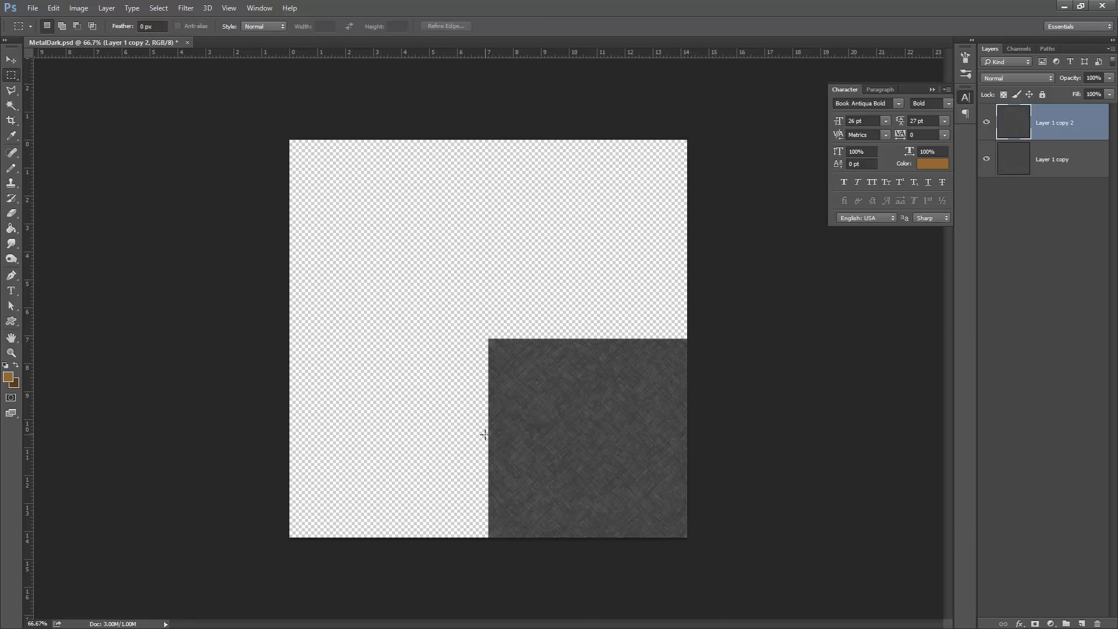
click(13, 61)
drag(575, 366, 566, 211)
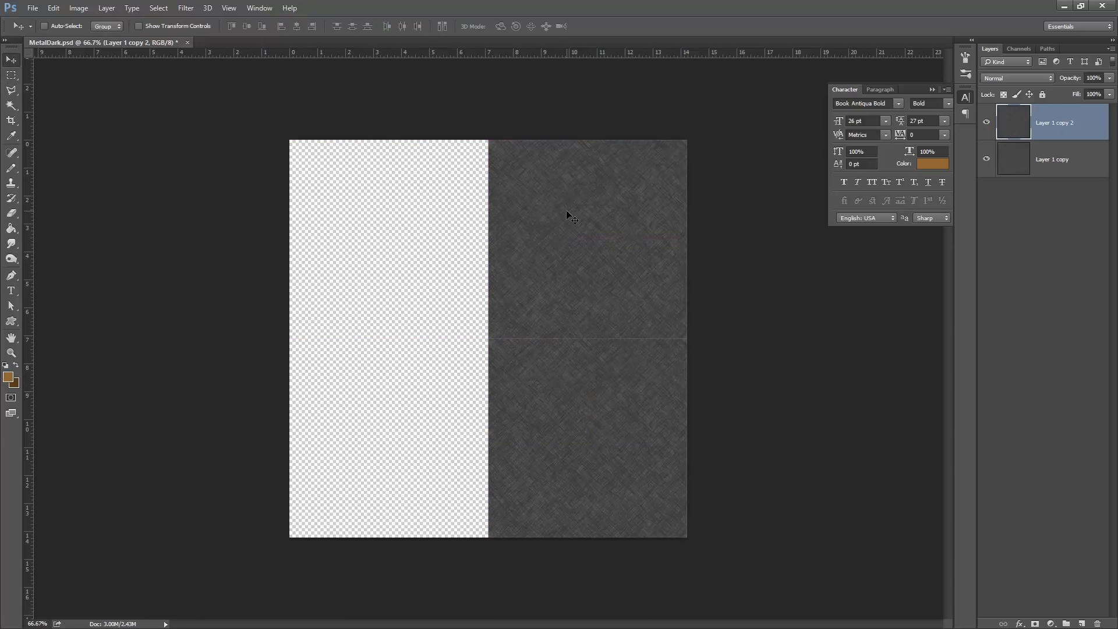
key(Up)
key(Down)
key(ctrl)
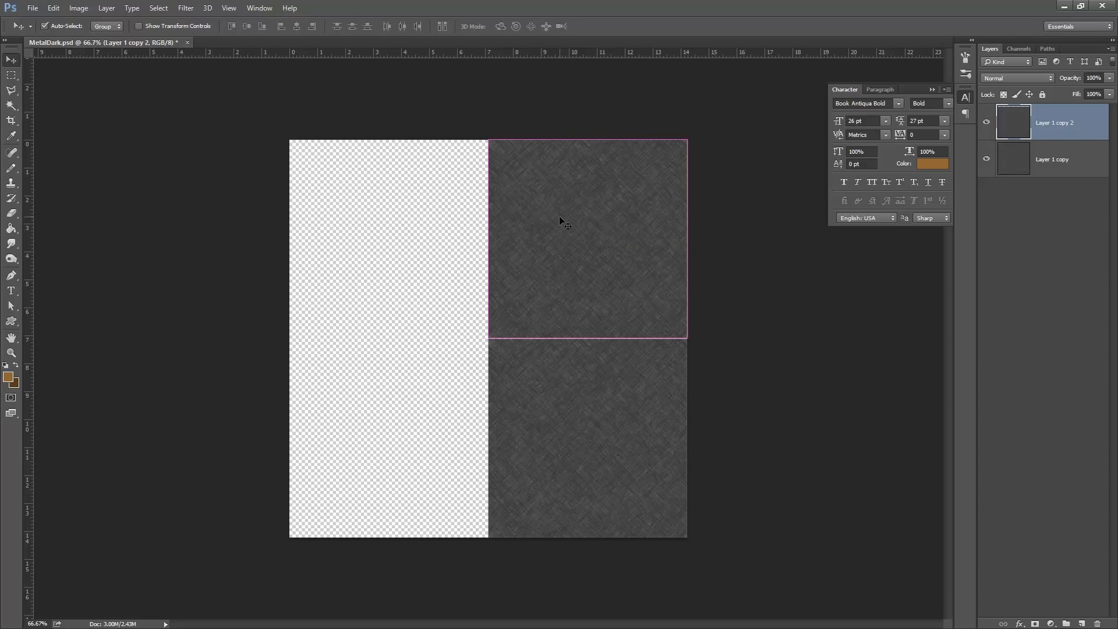
key(ctrl+j)
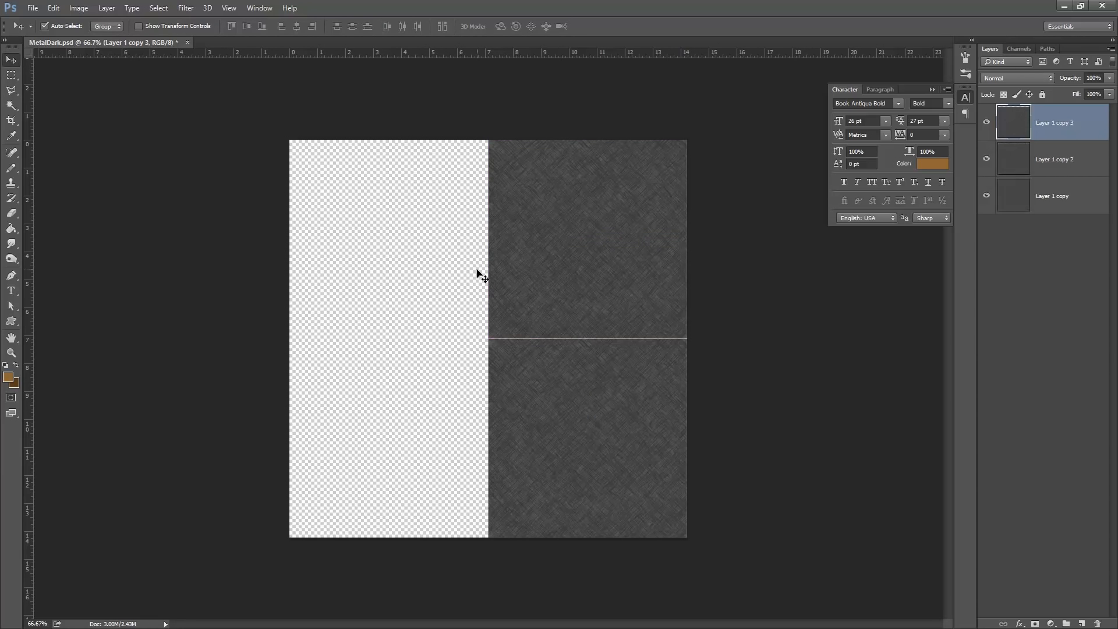
key(ctrl+t)
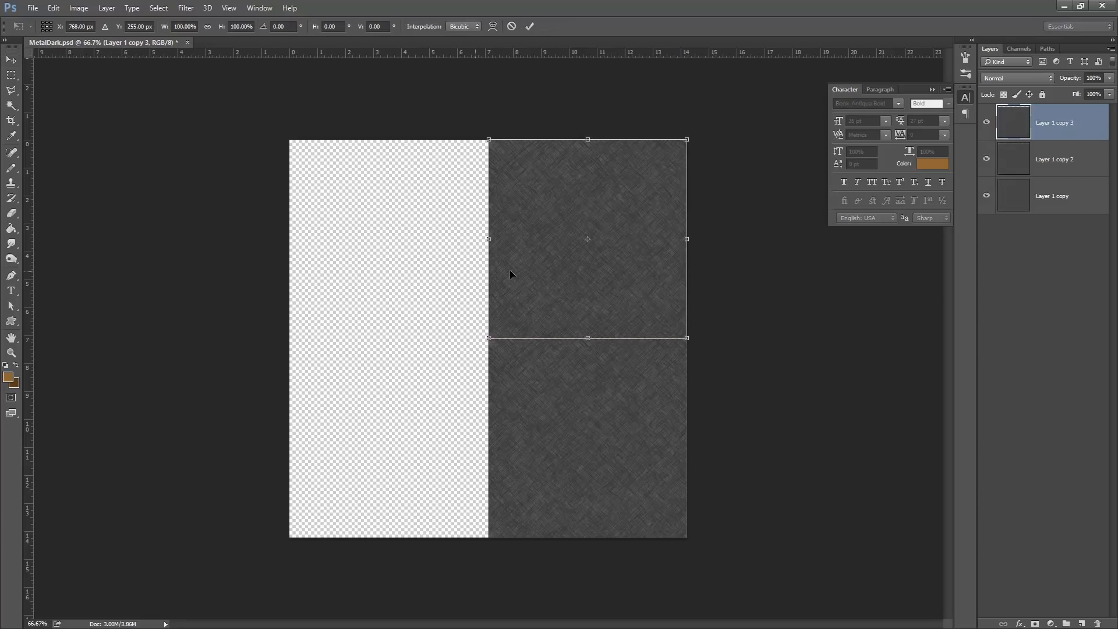
key(Return)
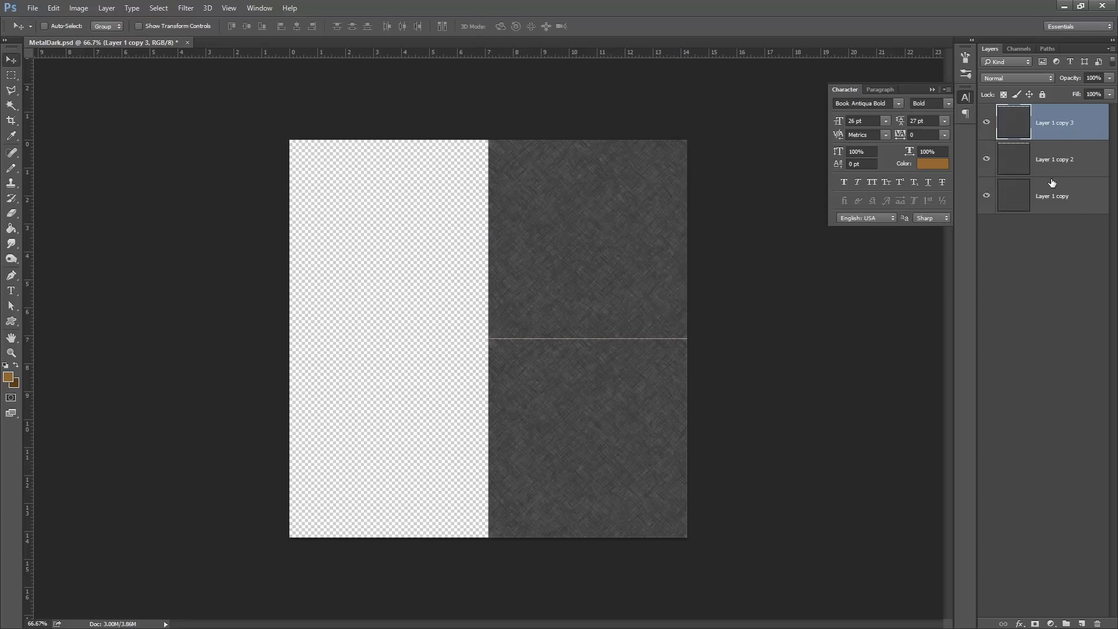
key(ctrl+e)
Merge the two stacked metal tiles into one layer and place a duplicate of it over the canvas's empty left half.
shift+click(1071, 167)
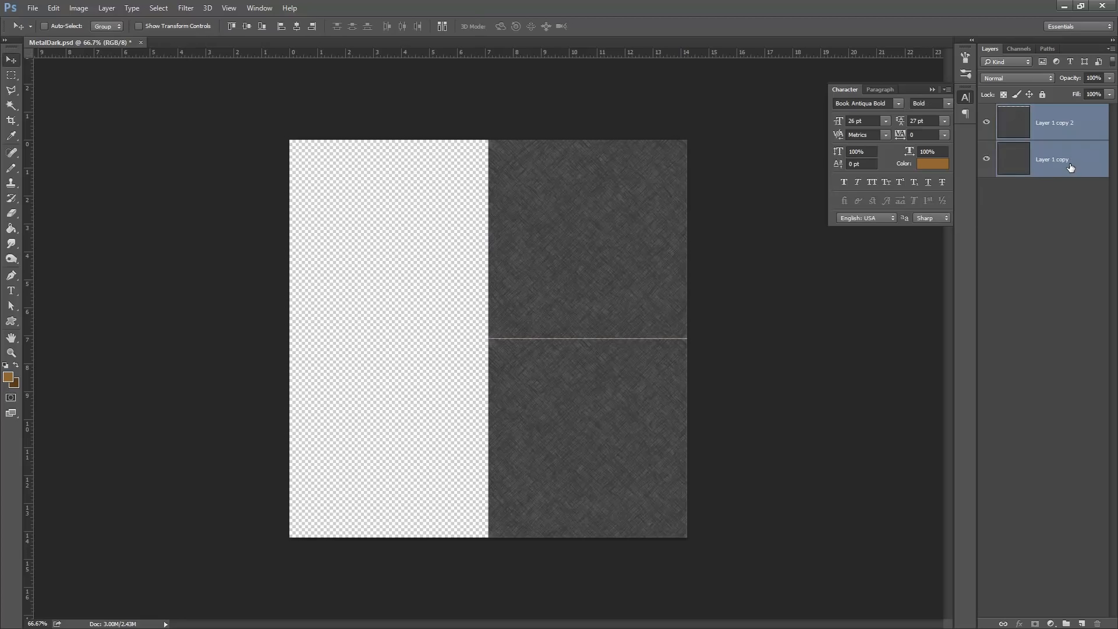
key(ctrl+e)
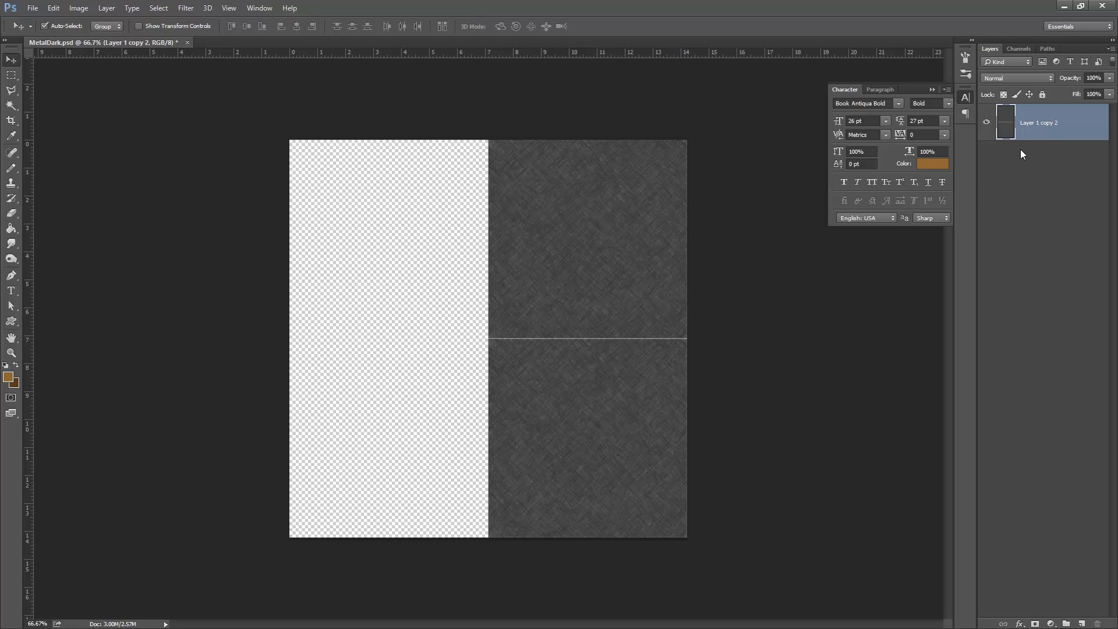
key(ctrl+j)
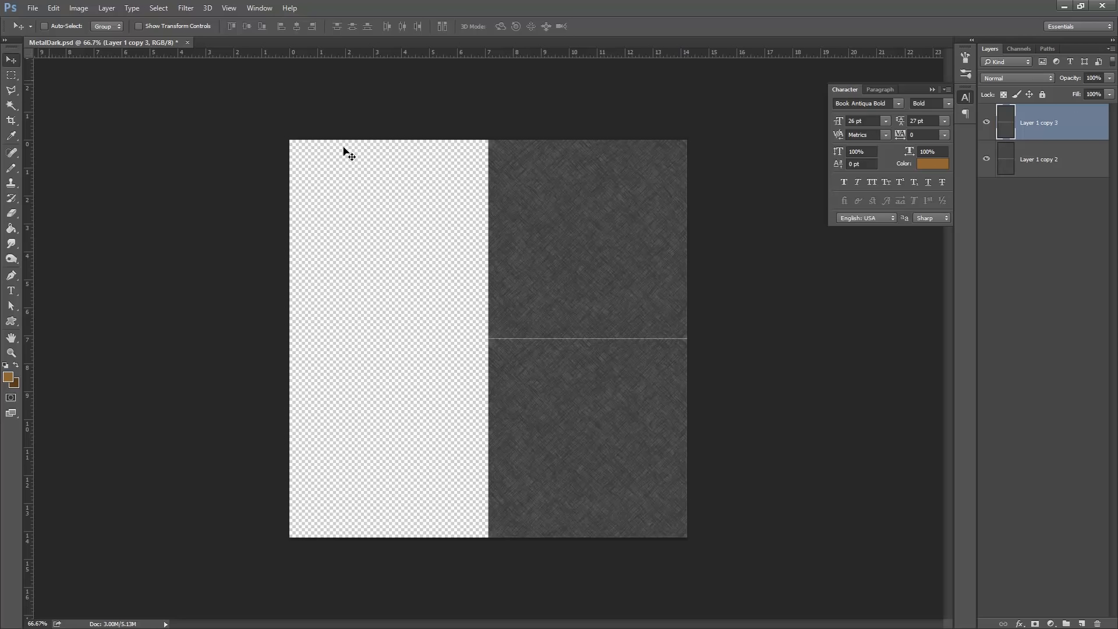
drag(582, 265, 388, 257)
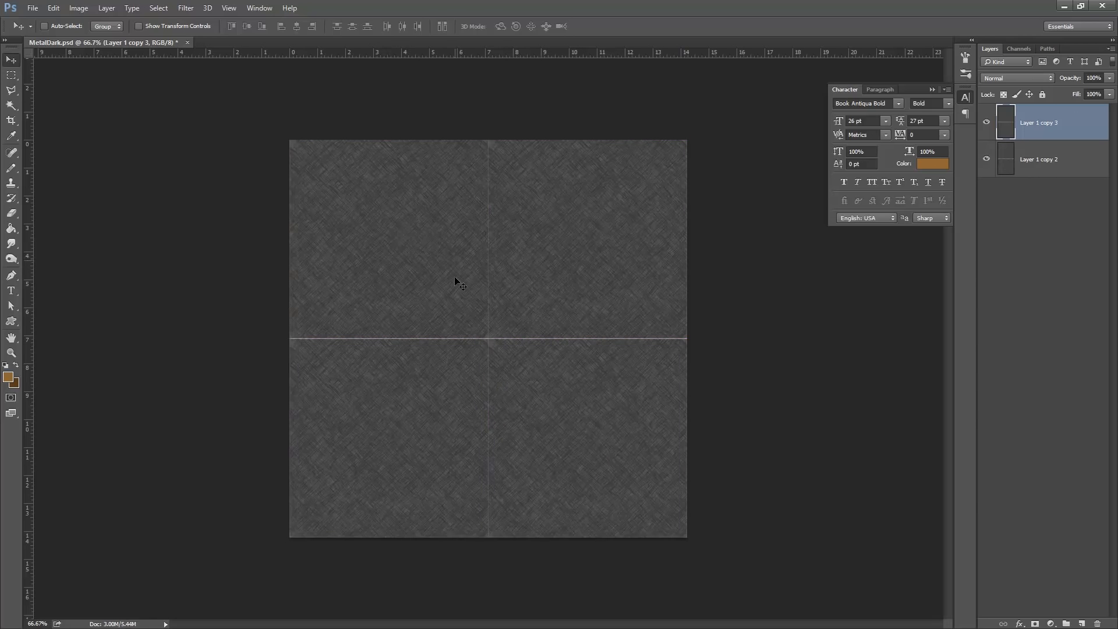
Merge the two metal texture halves into one layer and cover the vertical seam with the Clone Stamp using a 60 px brush.
ctrl+click(1058, 160)
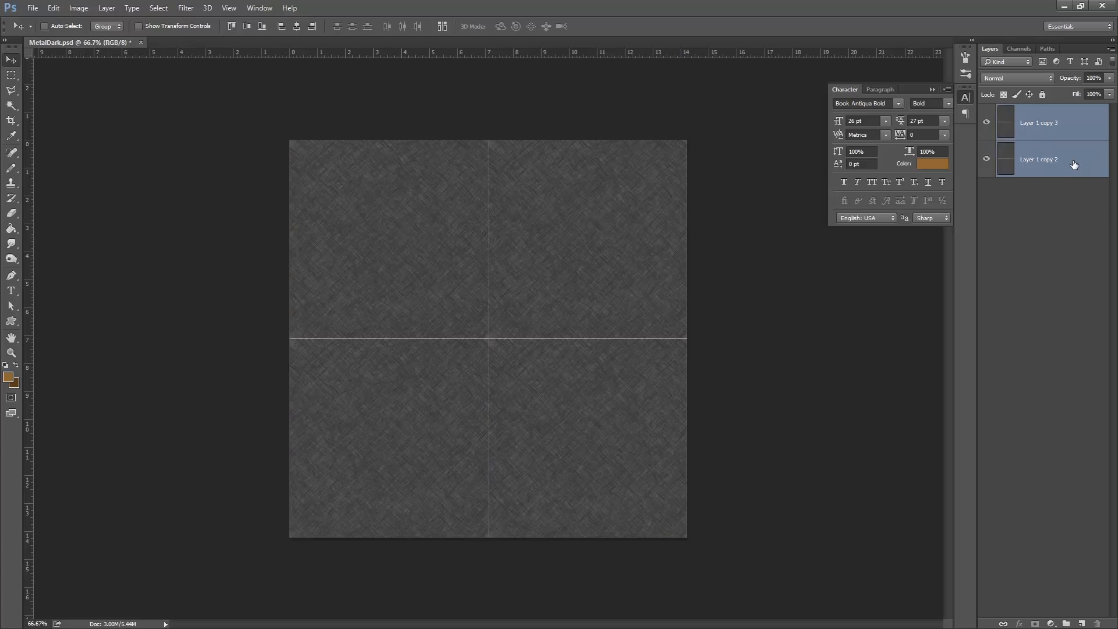
key(ctrl+e)
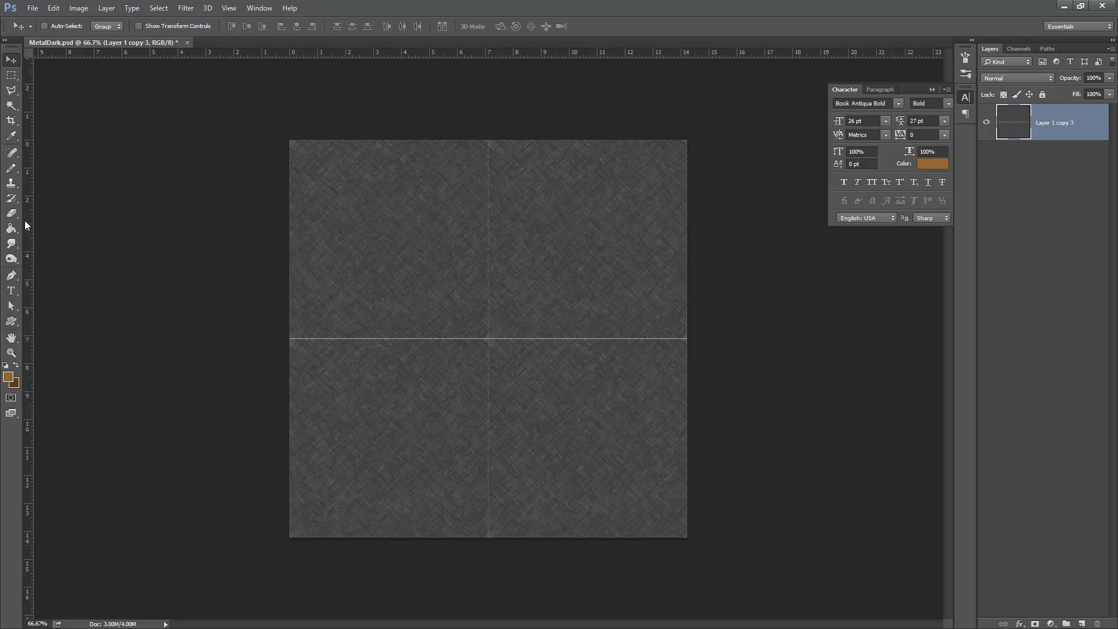
click(11, 183)
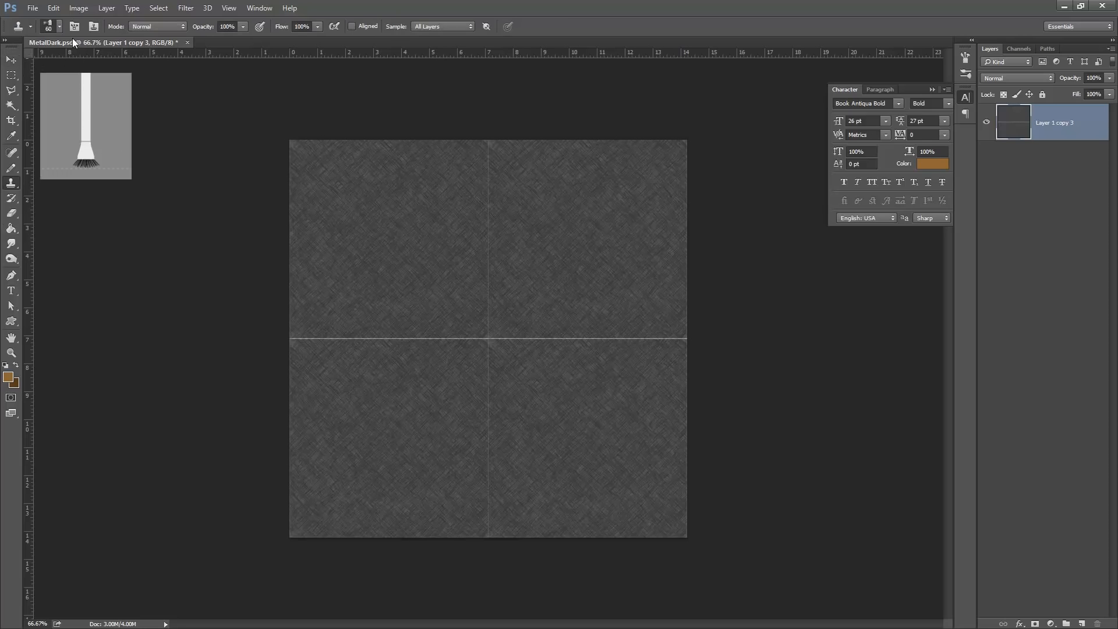
click(60, 26)
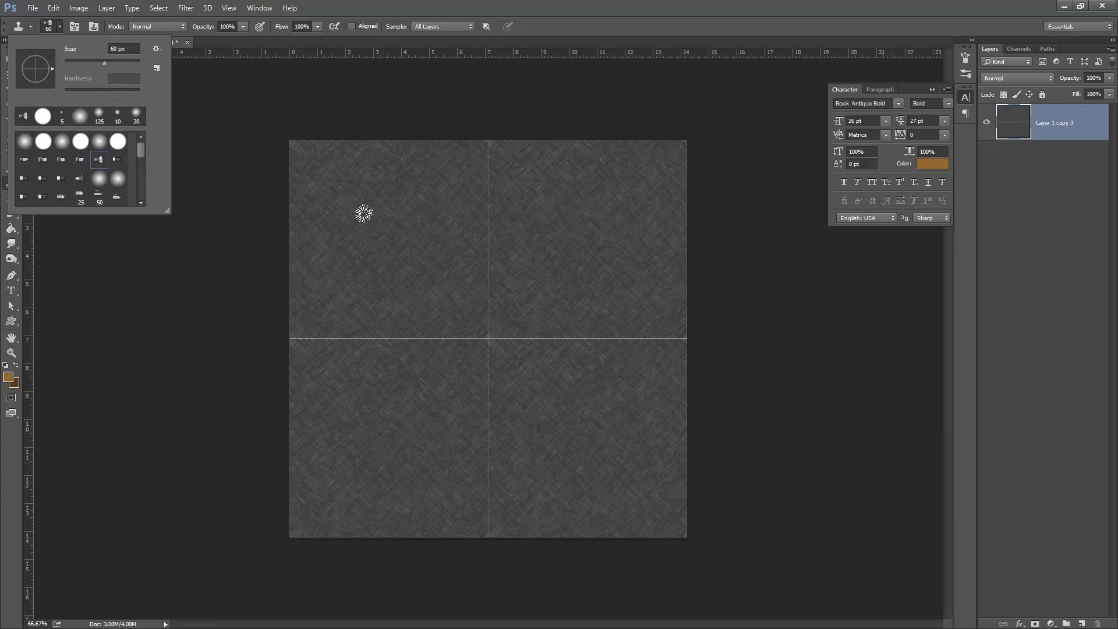
alt+click(335, 201)
drag(476, 135, 474, 481)
alt+click(605, 245)
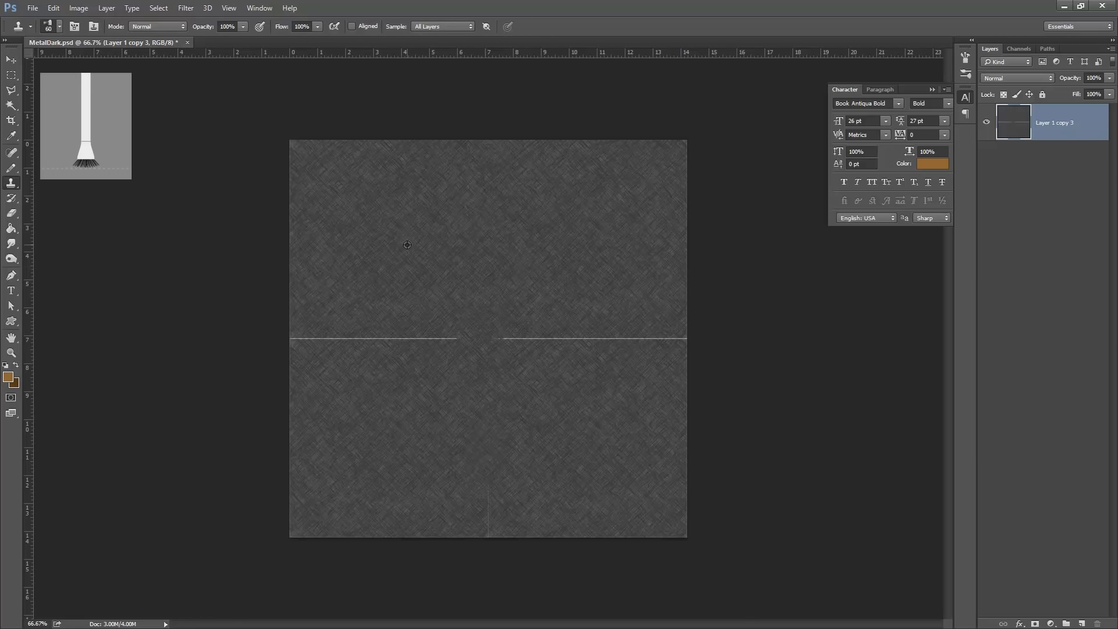
drag(480, 331, 477, 526)
Clone clean metal texture over the horizontal seam across the middle of the canvas, including its leftover fragments.
mouse_move(649, 327)
mouse_down()
mouse_move(666, 320)
mouse_move(472, 327)
mouse_move(530, 278)
mouse_up()
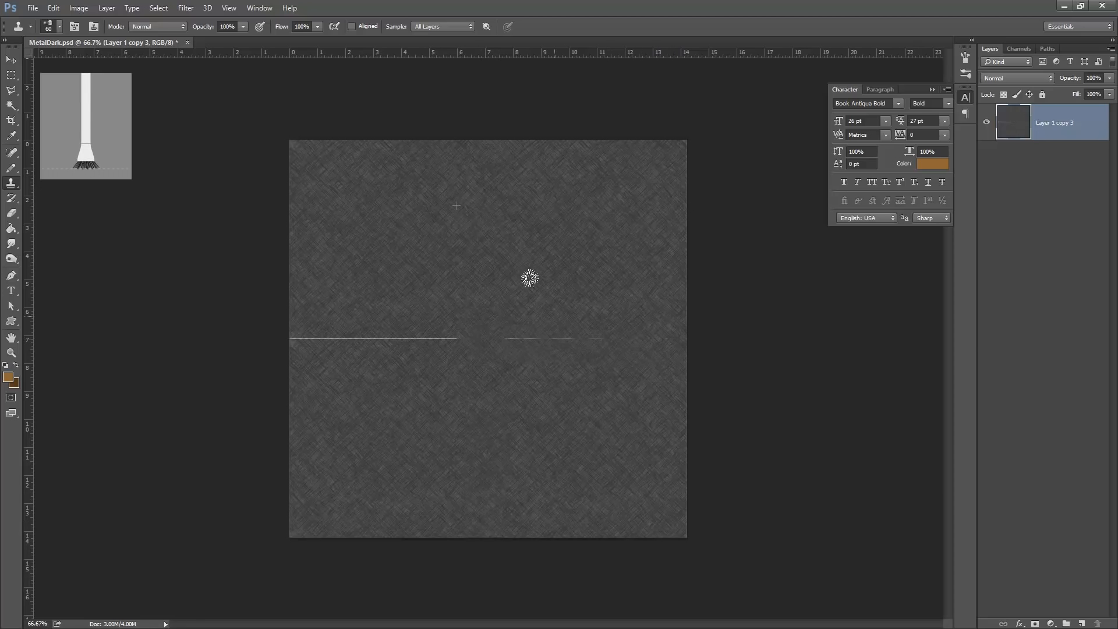
drag(460, 332, 274, 337)
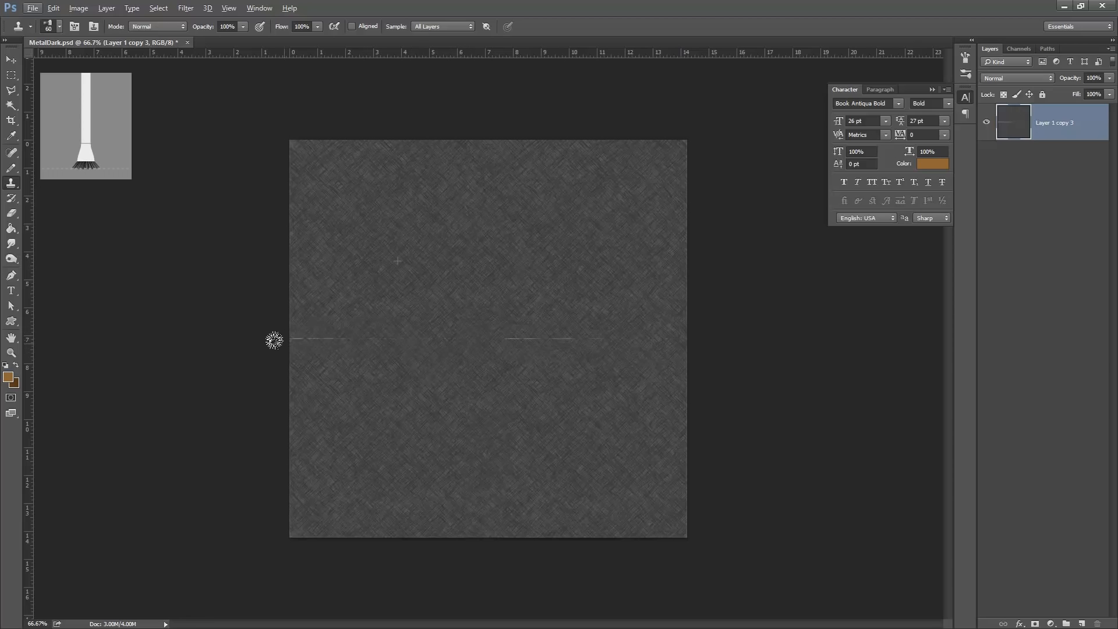
alt+click(347, 223)
mouse_move(492, 320)
mouse_down()
mouse_move(544, 337)
mouse_move(608, 326)
mouse_up()
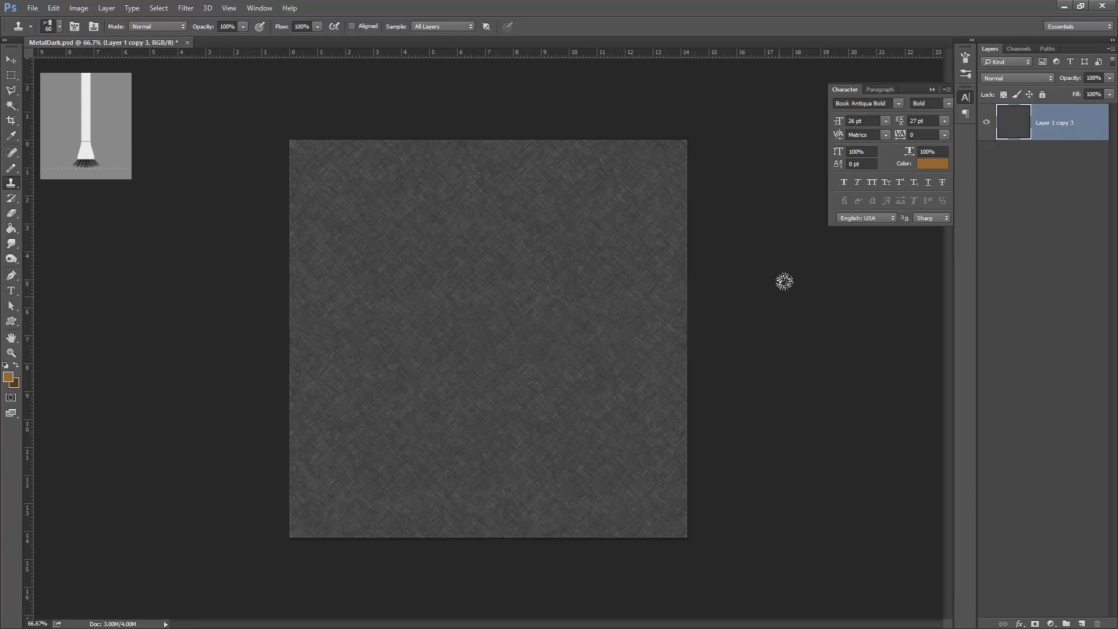
Save the seamless dark metal texture over the existing MetalDark.psd in the Textures folder, accepting the Photoshop format options.
click(33, 8)
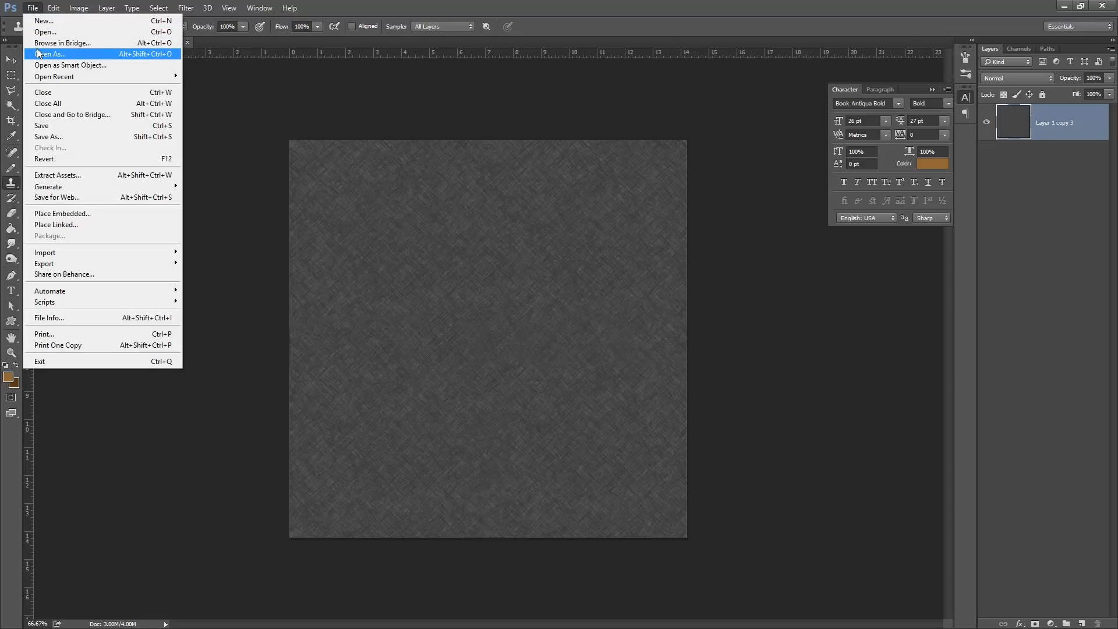
click(48, 137)
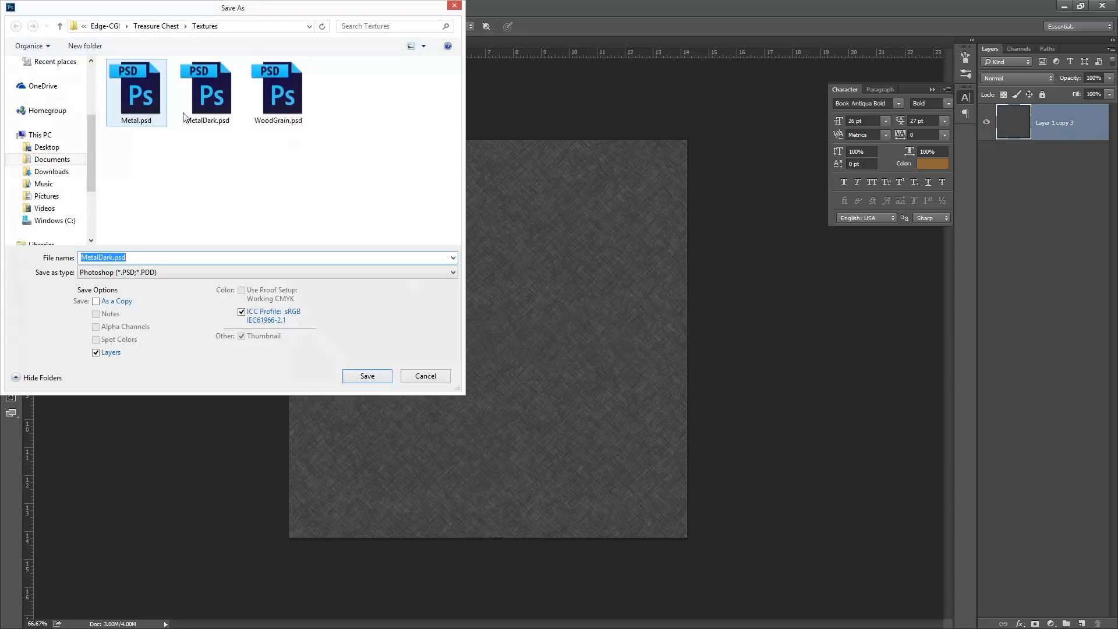
click(215, 89)
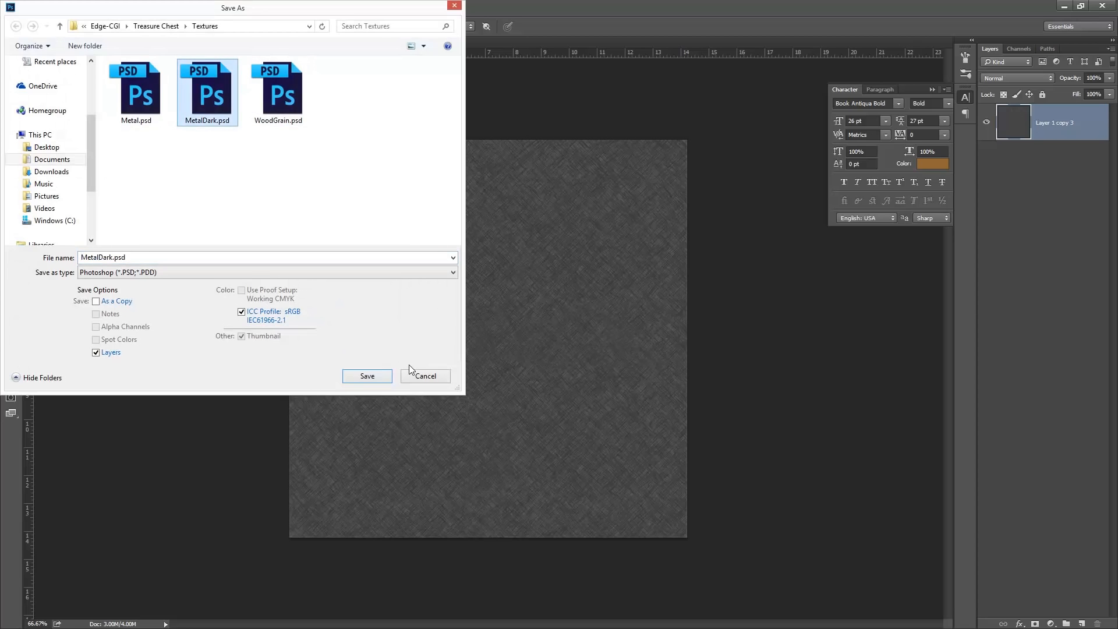
click(376, 376)
click(592, 327)
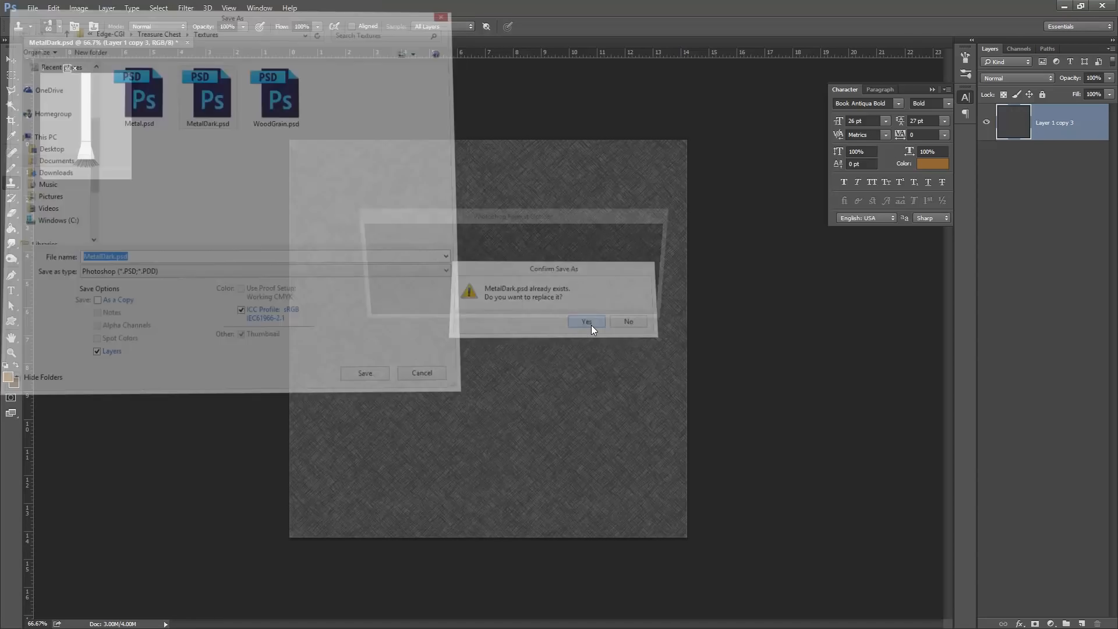
click(642, 235)
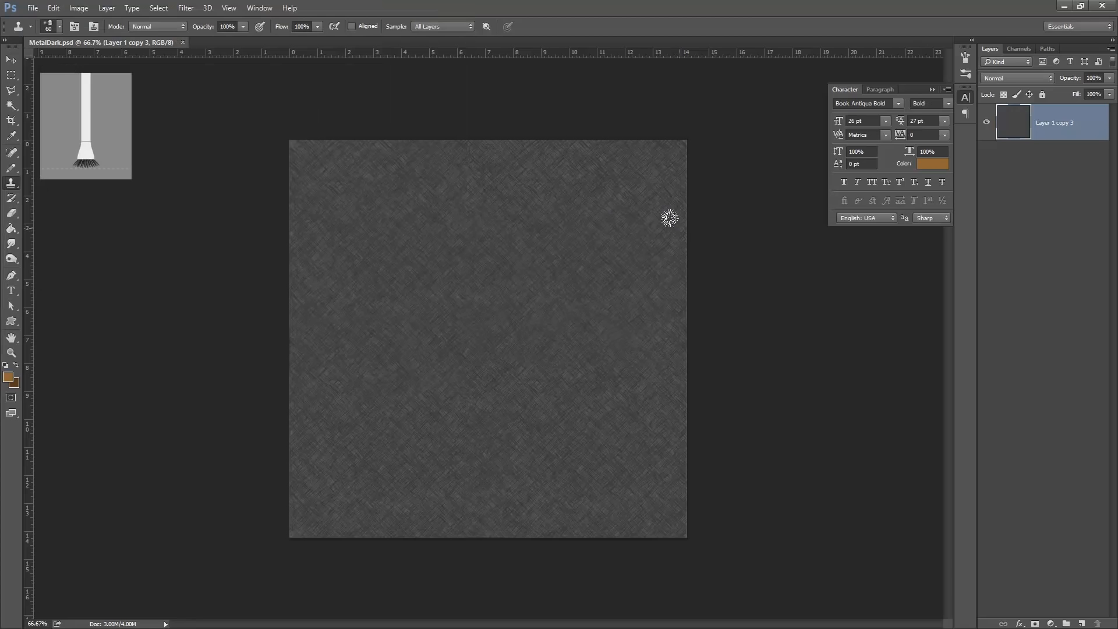
Brighten the metal texture with a Levels adjustment, setting the white input to 111 and the midtones to 0.89.
click(74, 13)
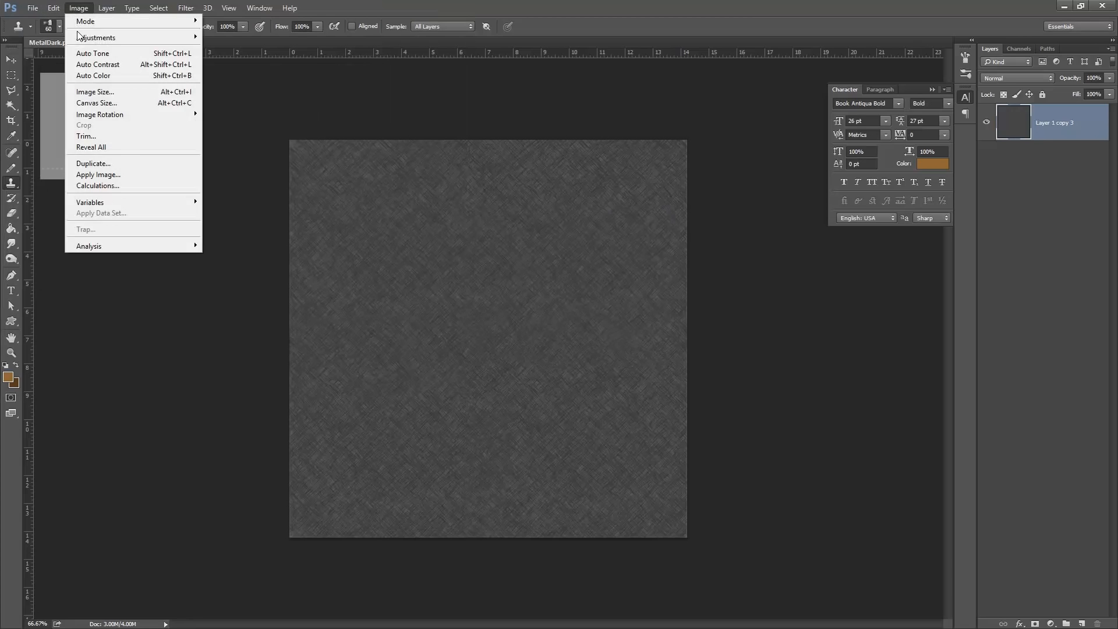
mouse_move(106, 36)
click(238, 49)
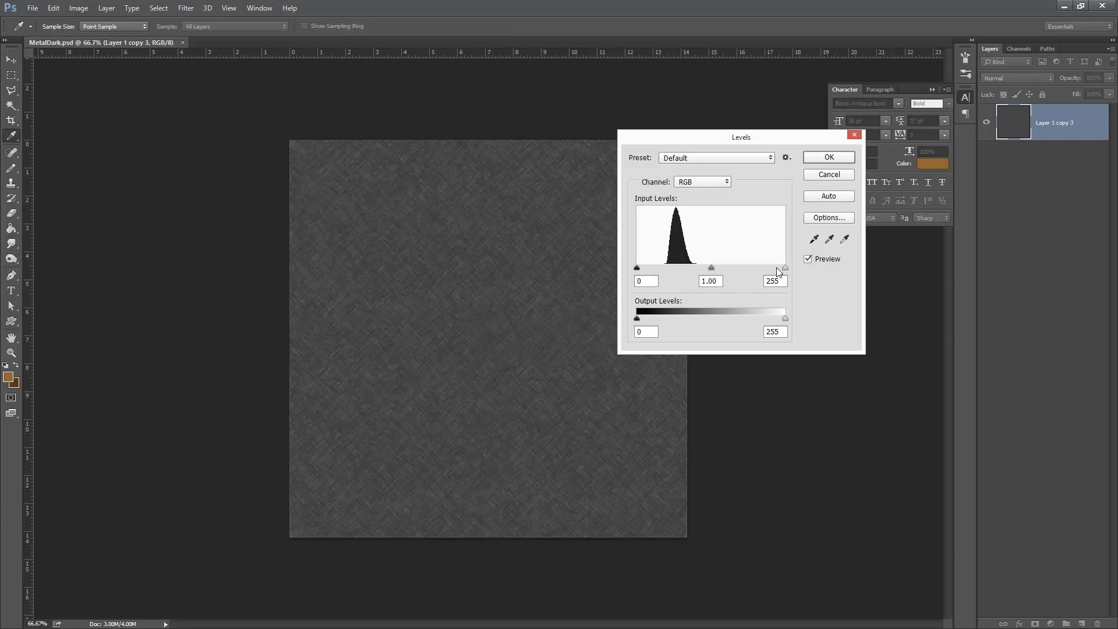
drag(784, 268, 672, 269)
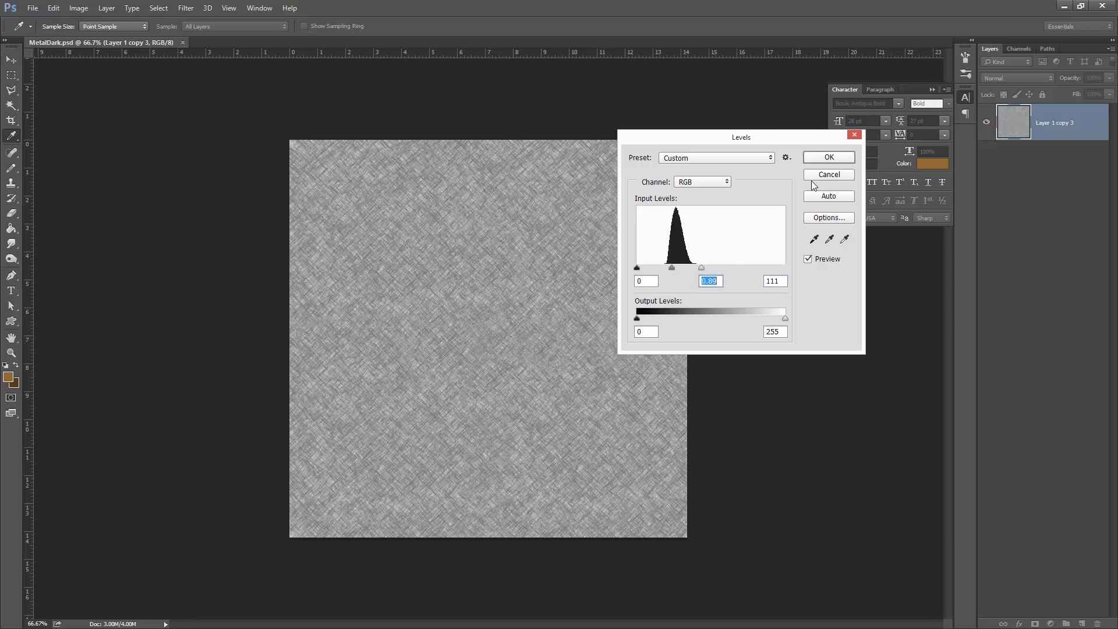
click(829, 158)
key(s)
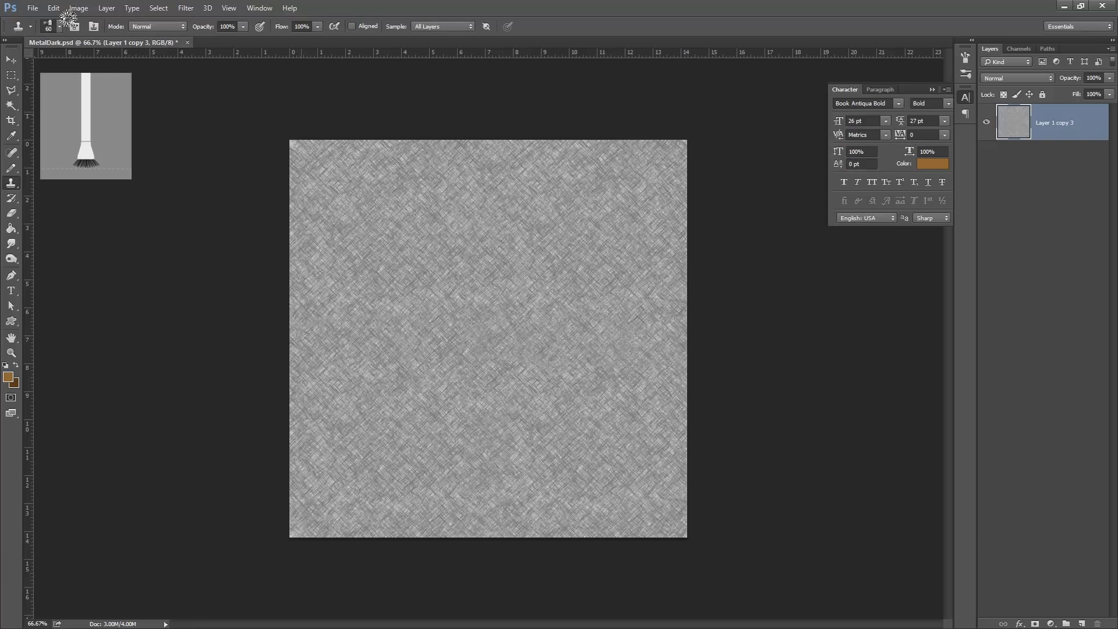
Save the brightened texture as Metal.psd in the Textures folder, replacing the existing file.
click(32, 8)
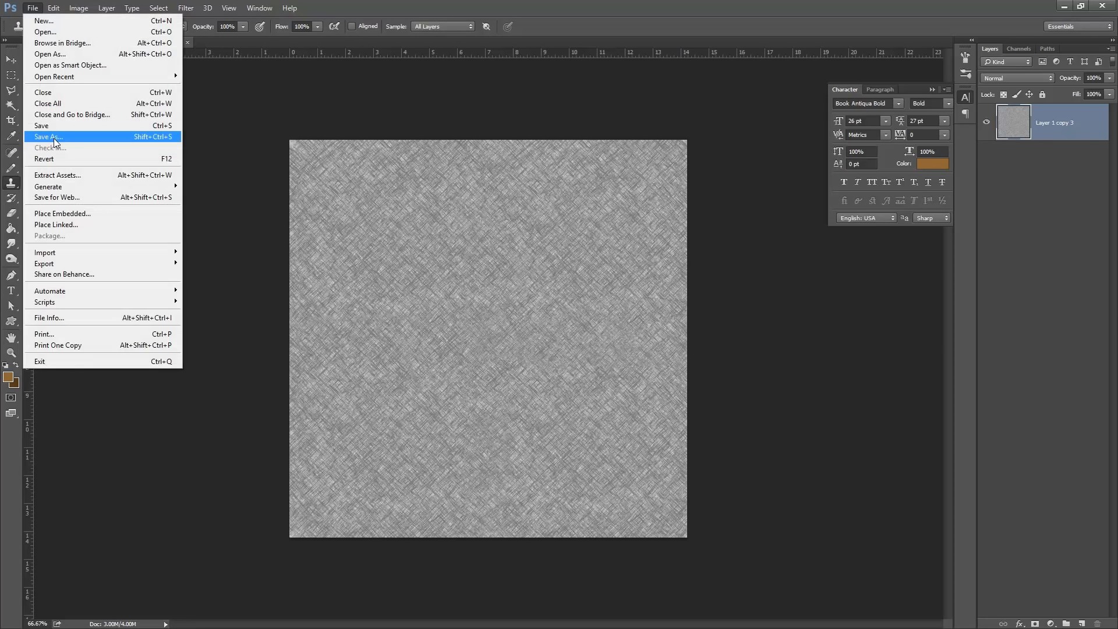
click(53, 137)
click(143, 94)
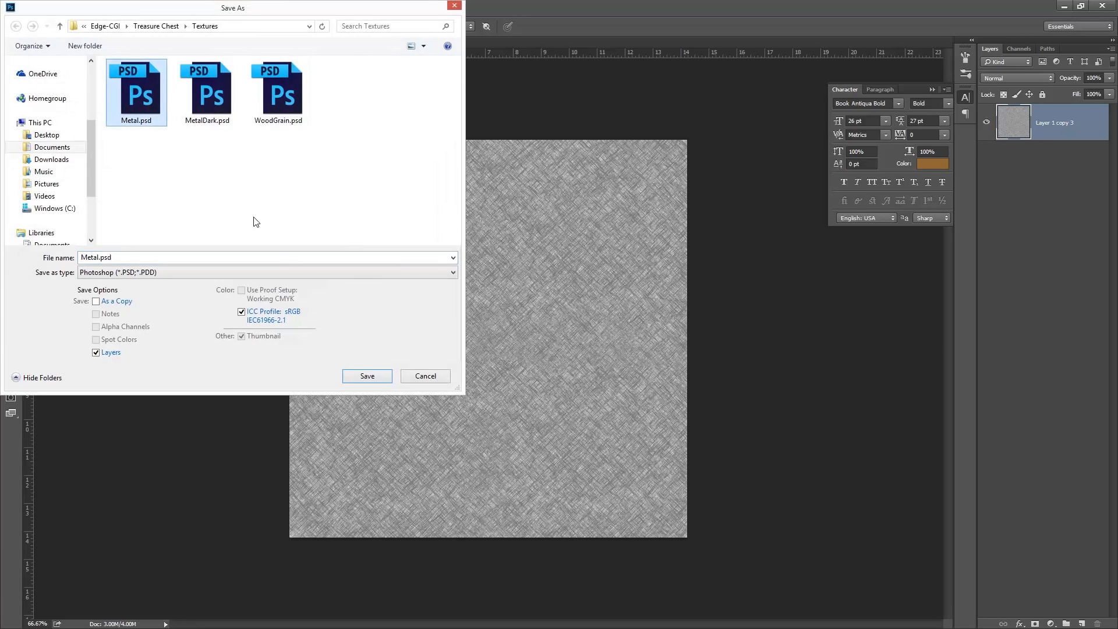
click(368, 376)
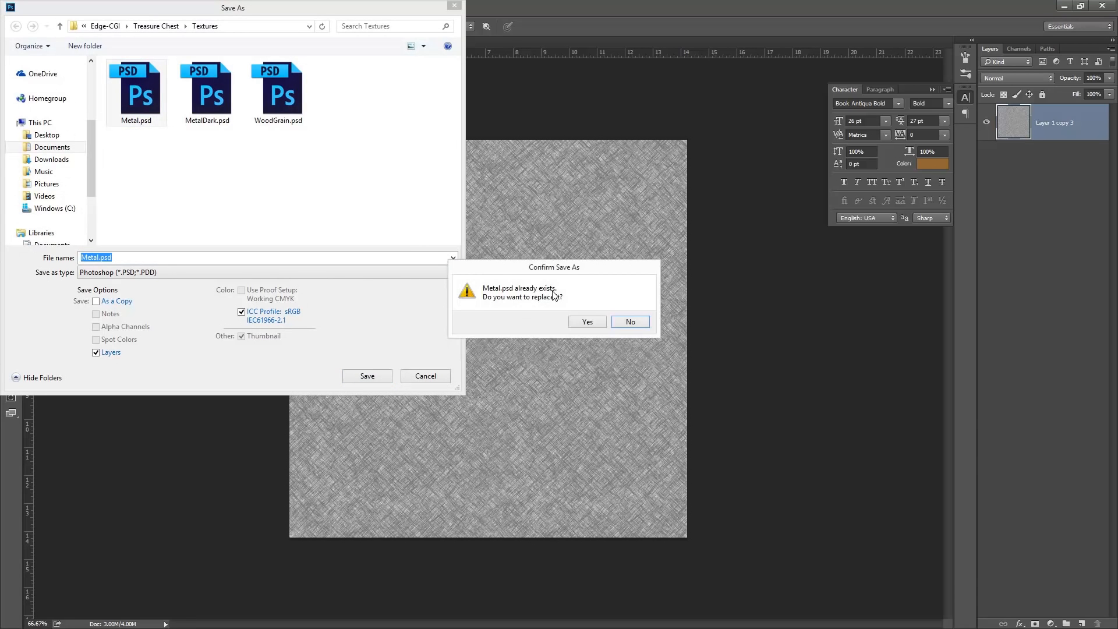
click(586, 322)
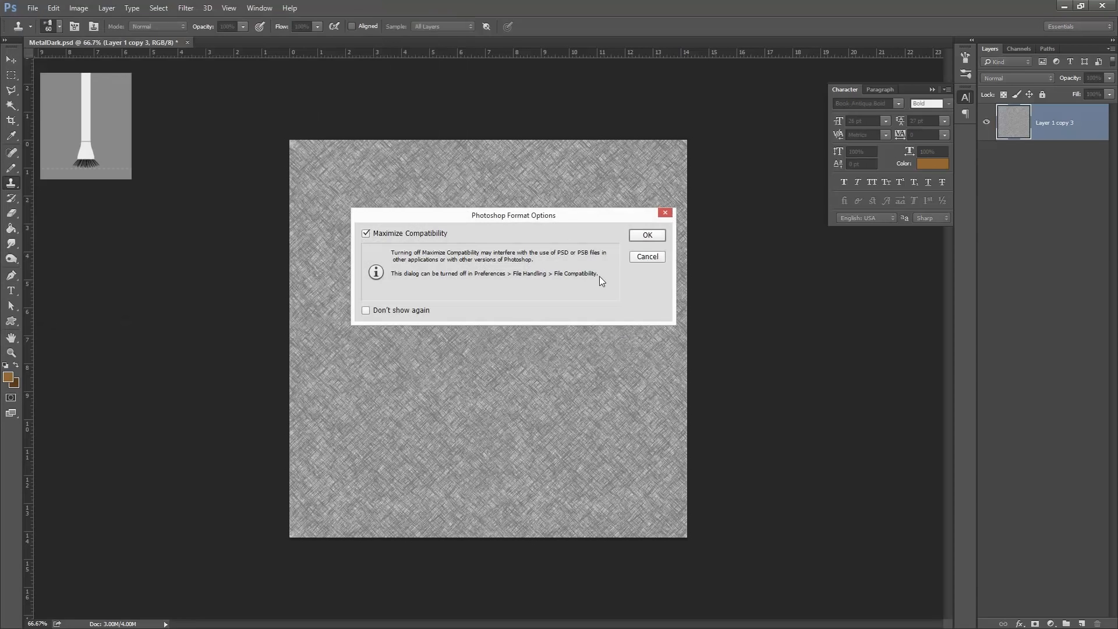
click(638, 236)
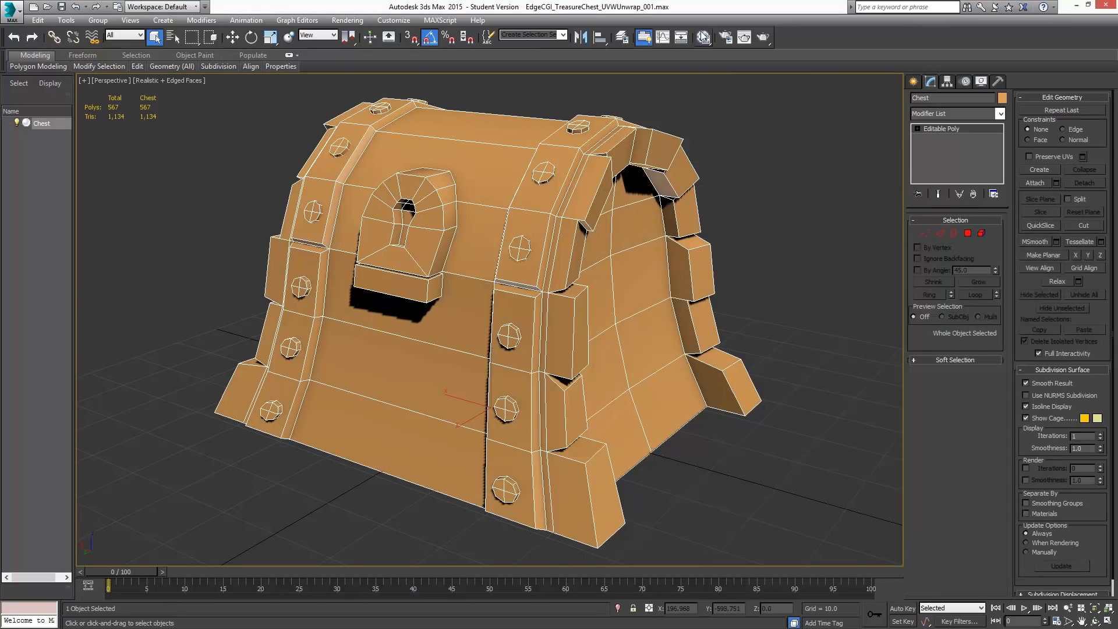
In 3ds Max, create a Standard material in the Slate Material Editor and set its specular level to 44.
click(703, 37)
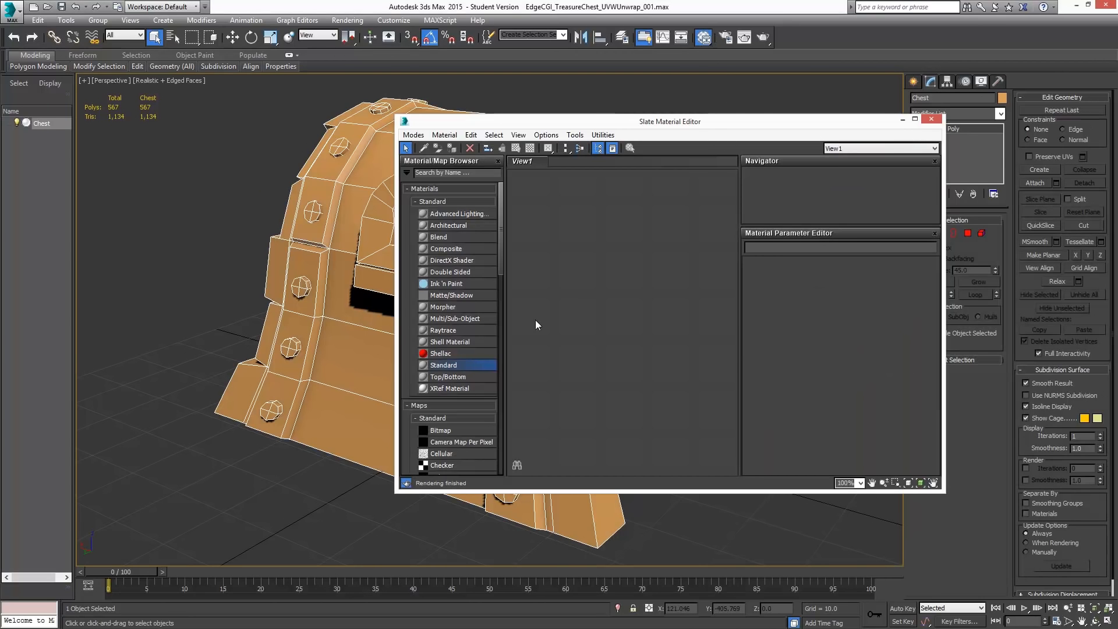
drag(494, 346, 637, 202)
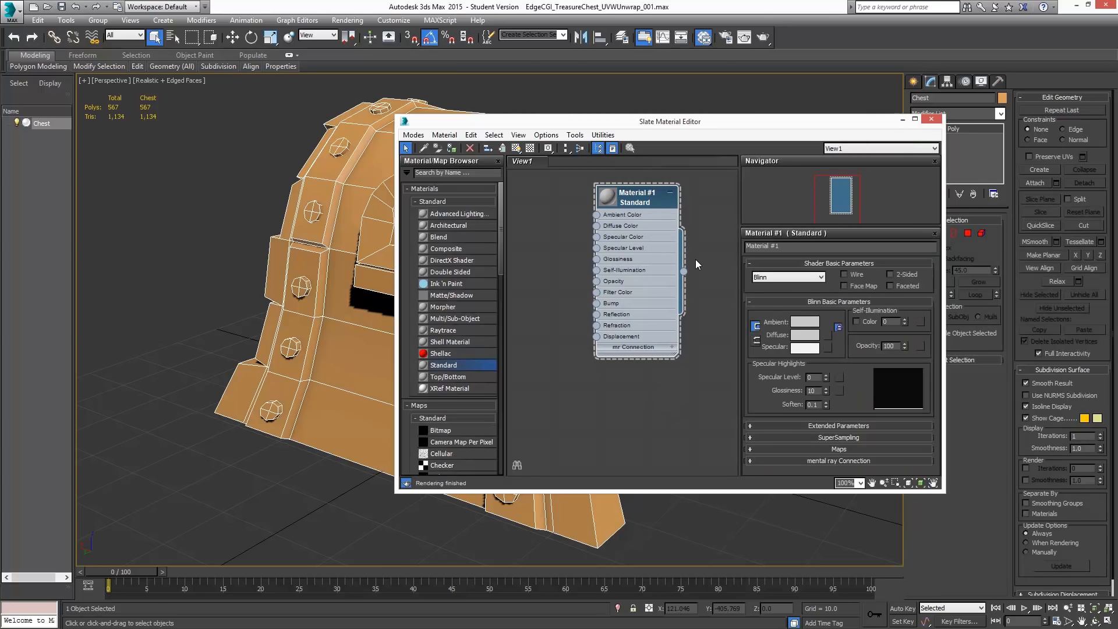
click(804, 337)
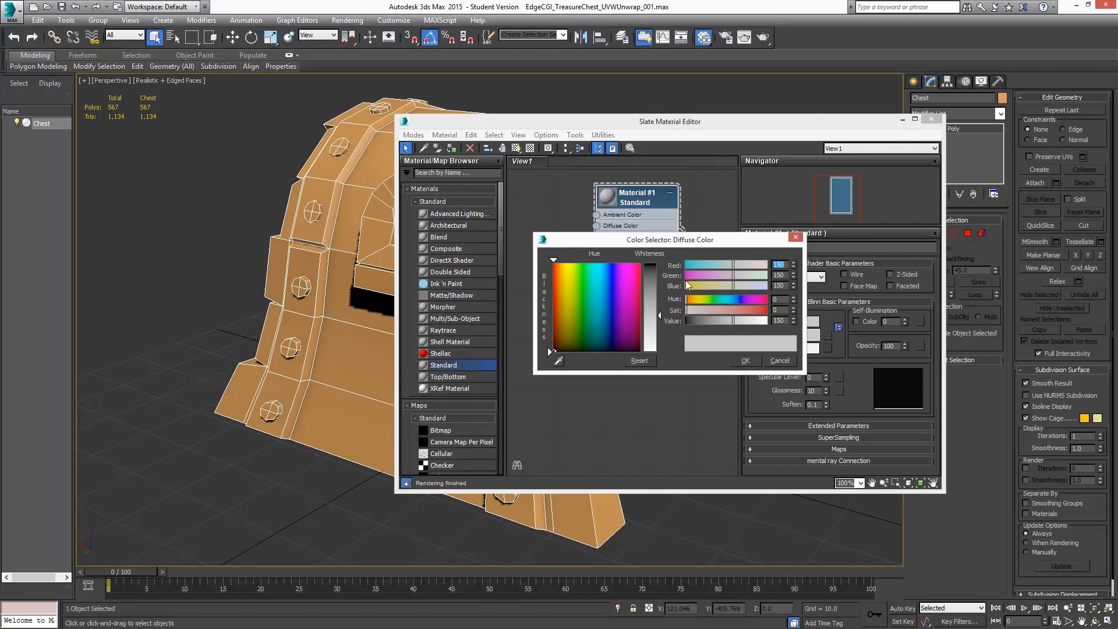
click(795, 239)
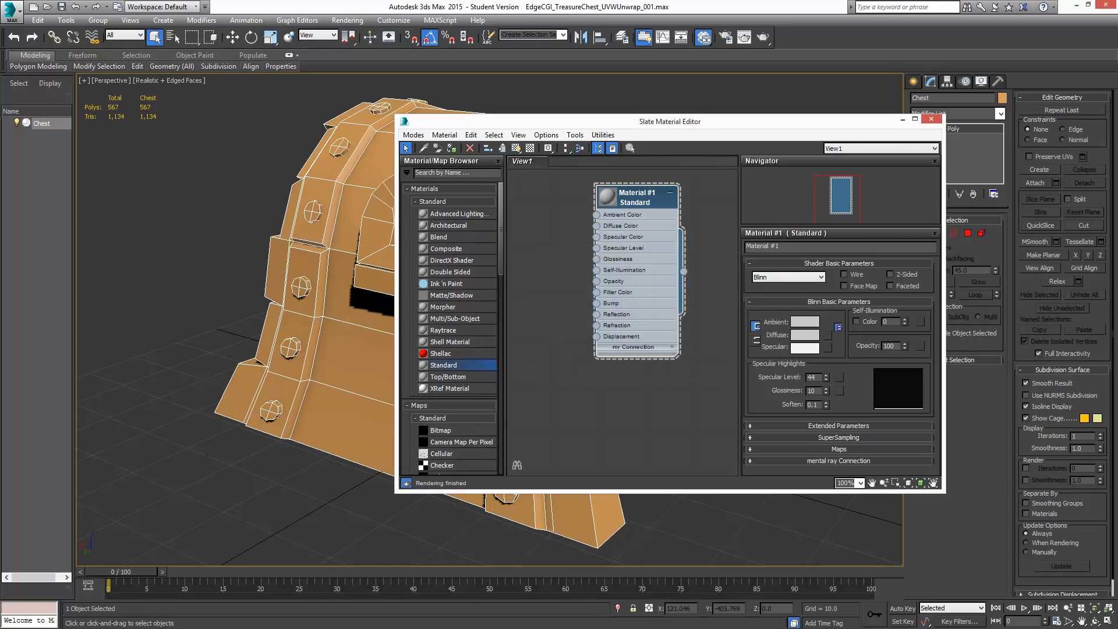
key(Return)
Add a Bitmap map beside the material, loading WoodGrain.psd from the Treasure Chest Textures folder with collapsed layers.
middle_drag(613, 223, 624, 260)
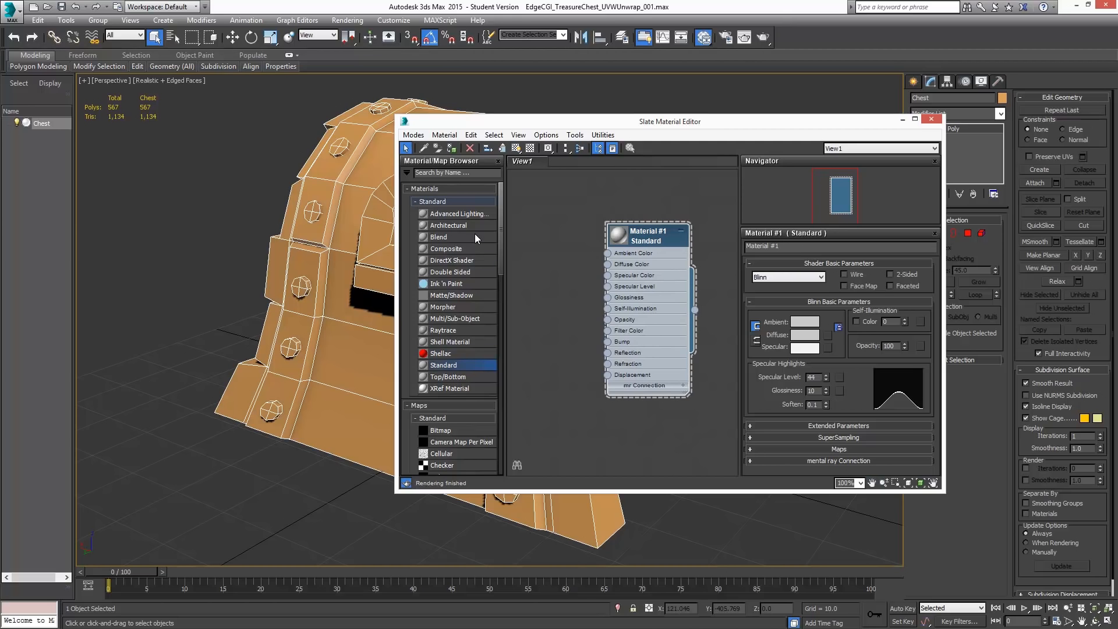
drag(445, 430, 540, 277)
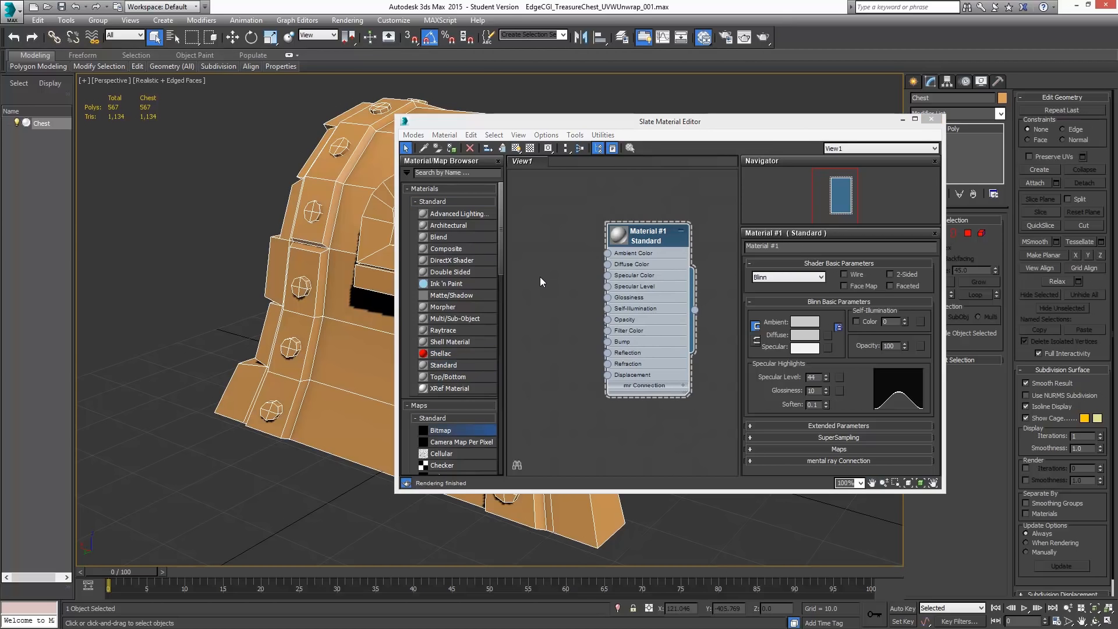
click(194, 26)
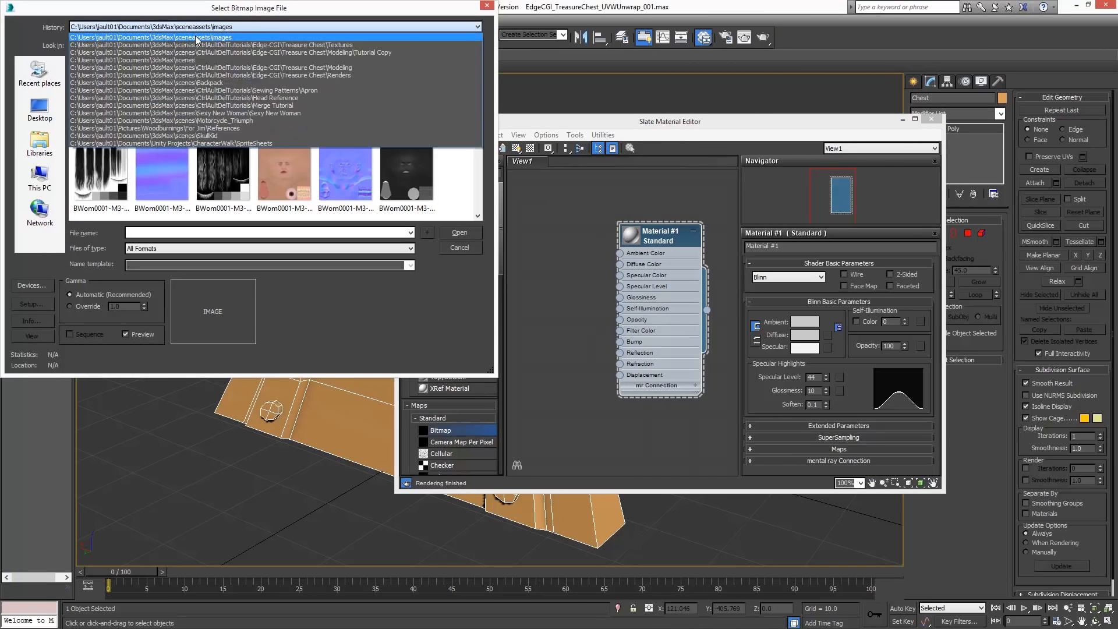
click(197, 45)
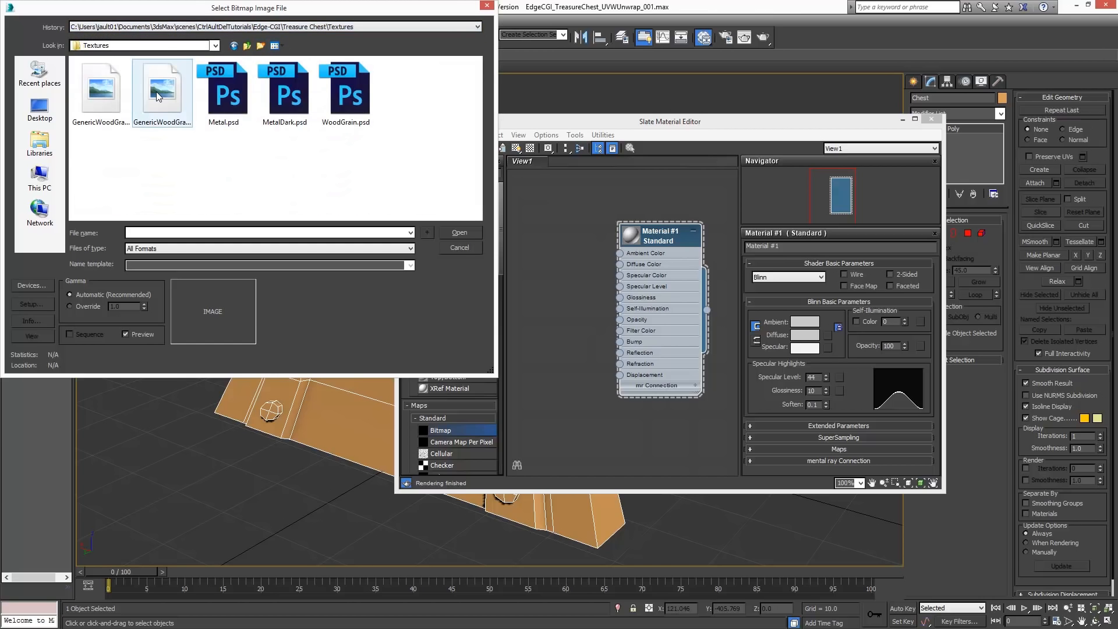
click(355, 100)
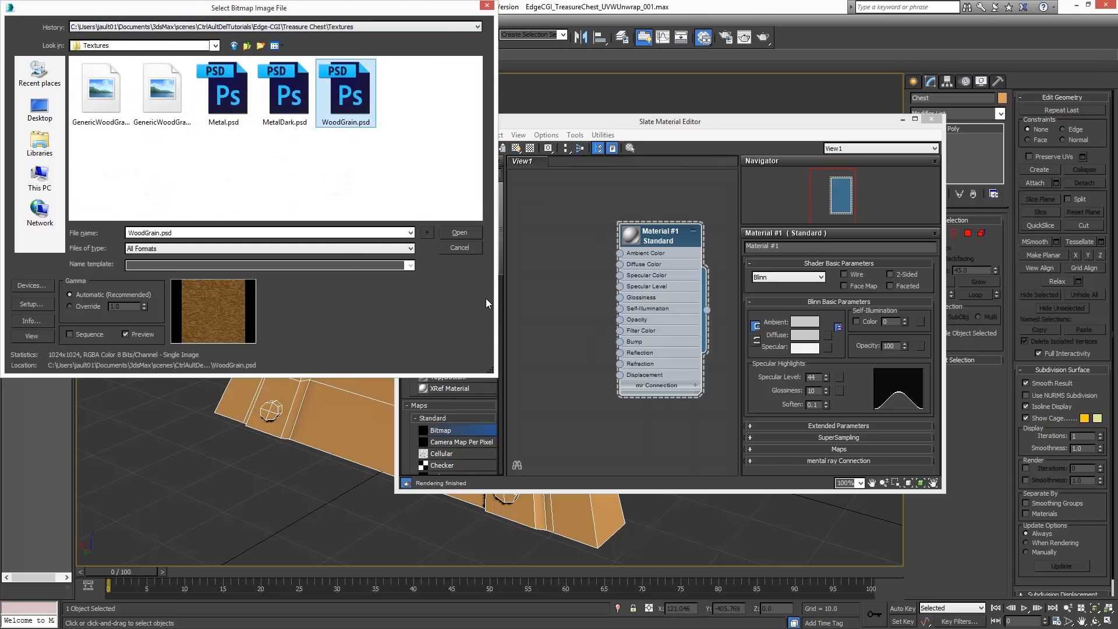
click(463, 233)
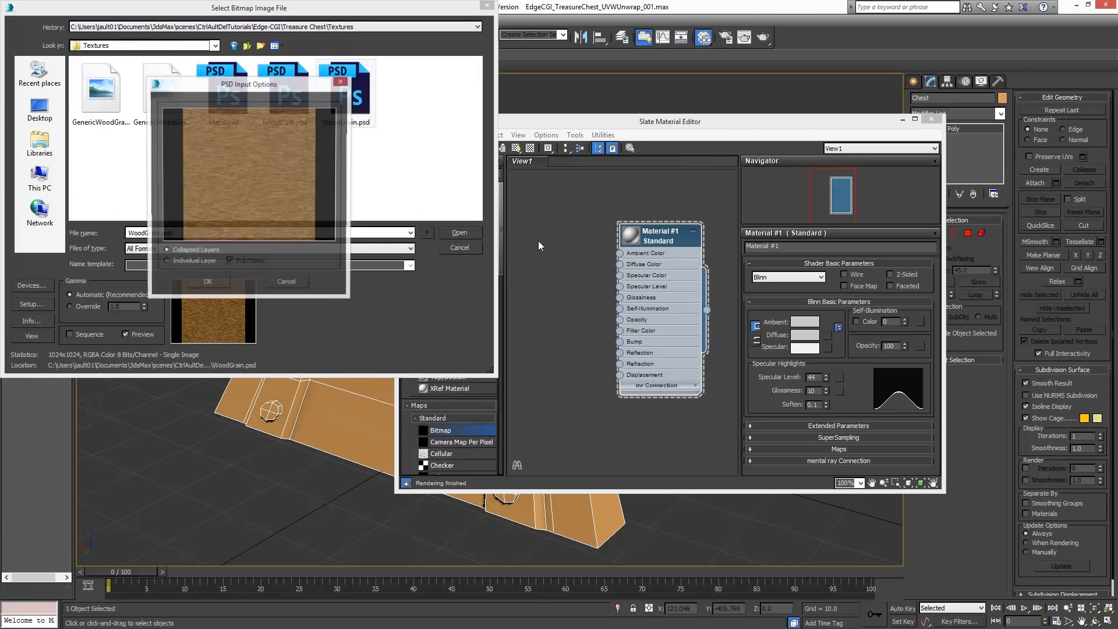
click(206, 285)
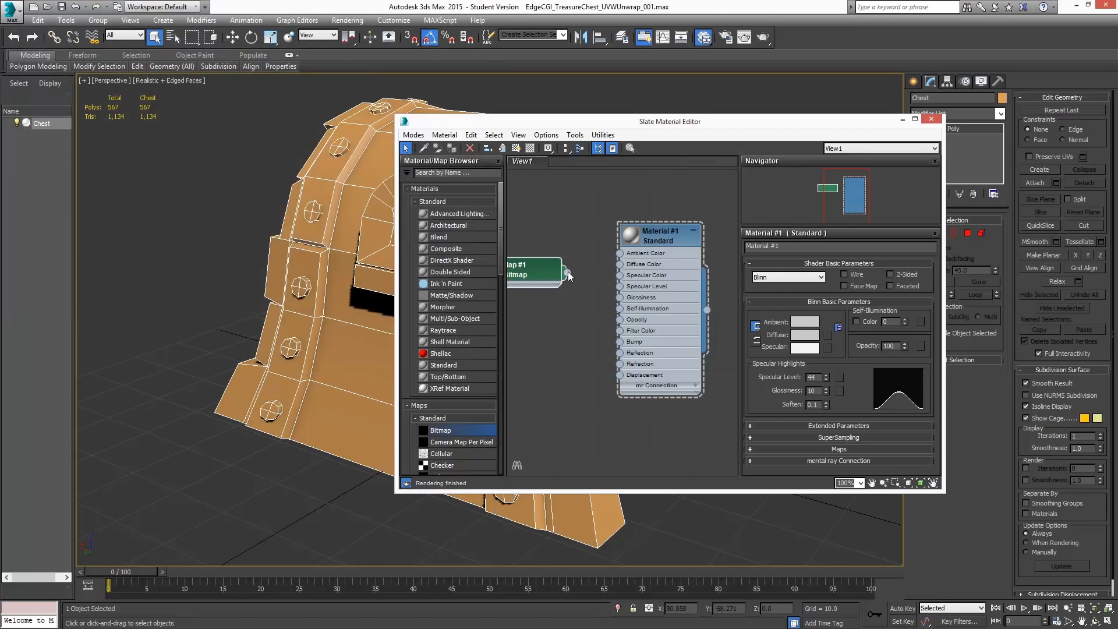
Connect the wood grain bitmap to the material's Diffuse Color and arrange the two nodes side by side.
drag(567, 272, 620, 264)
drag(532, 270, 554, 247)
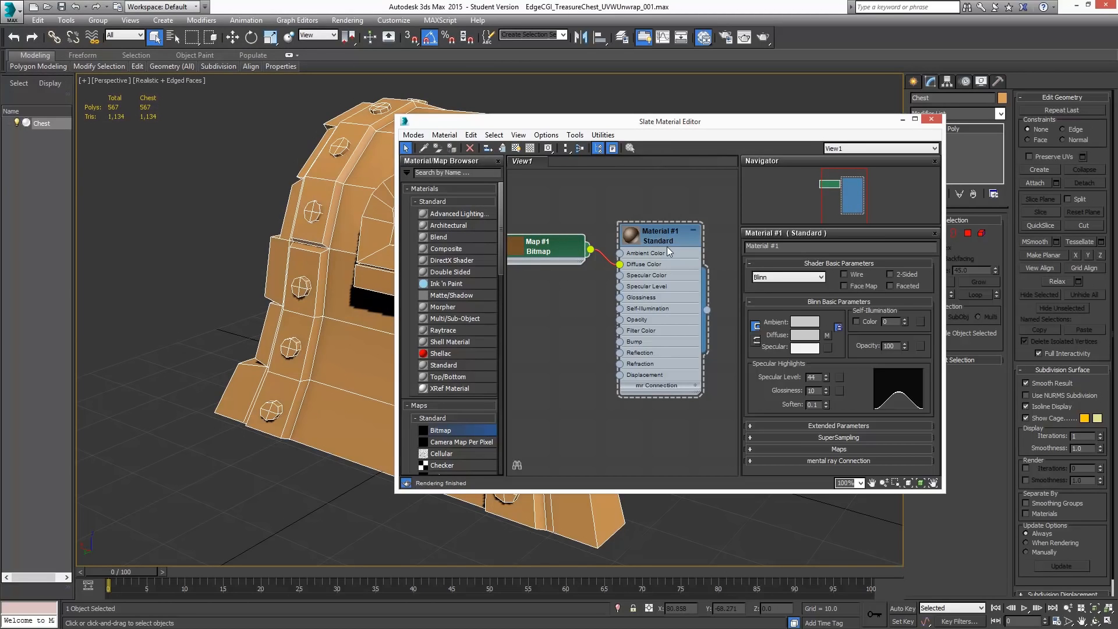
drag(663, 236, 675, 237)
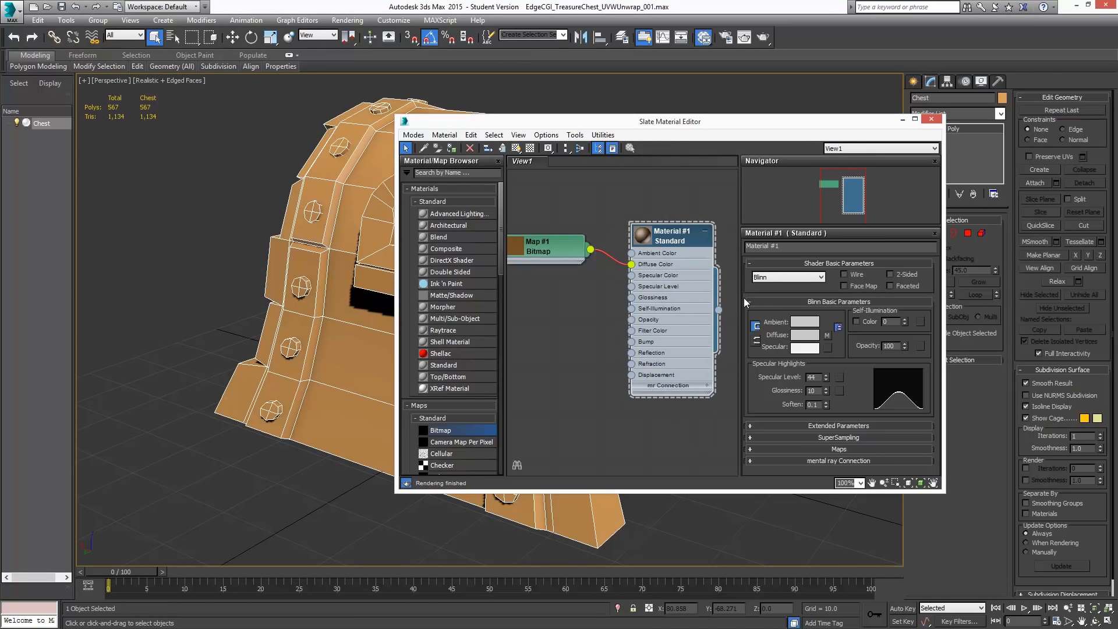
Set the wood material's specular color to red 162, green 101, blue 68.
click(808, 348)
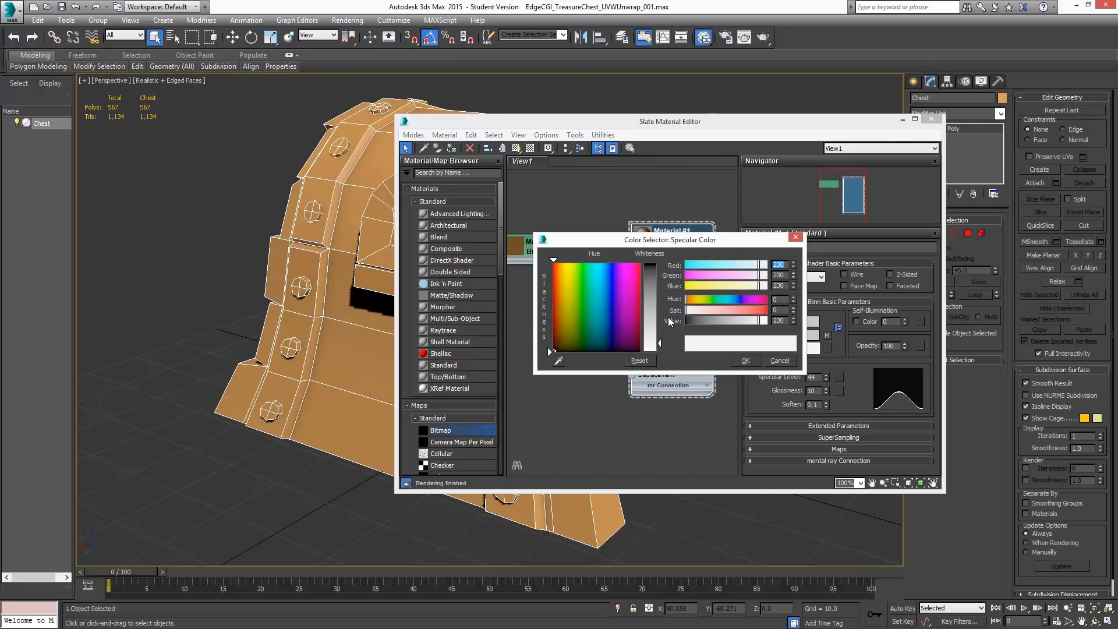
text(162)
key(Tab)
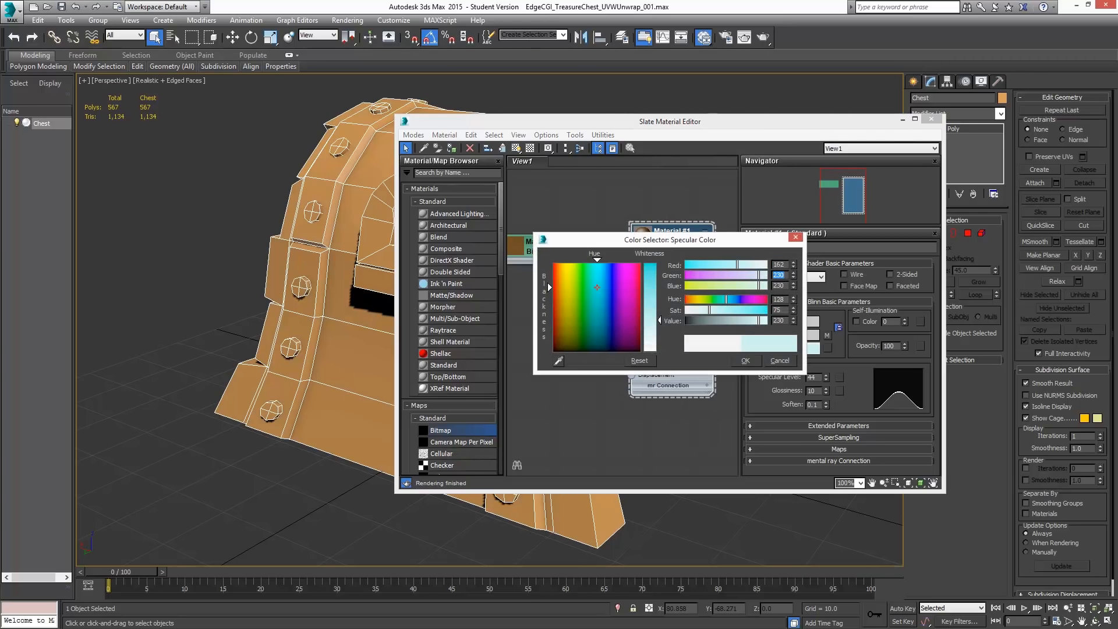
key(Tab)
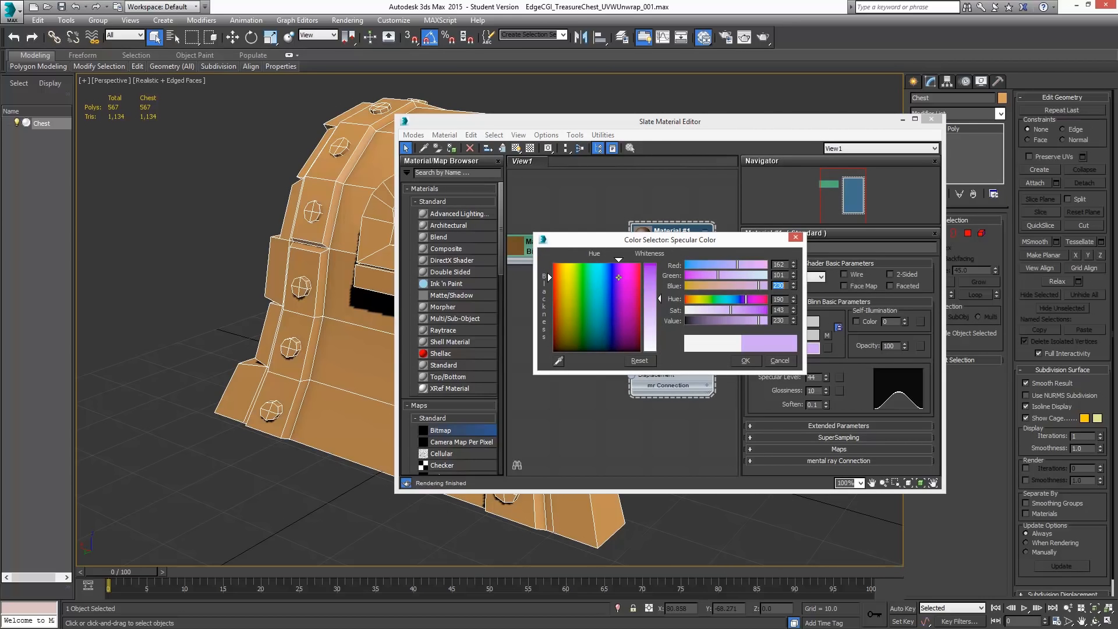
key(Return)
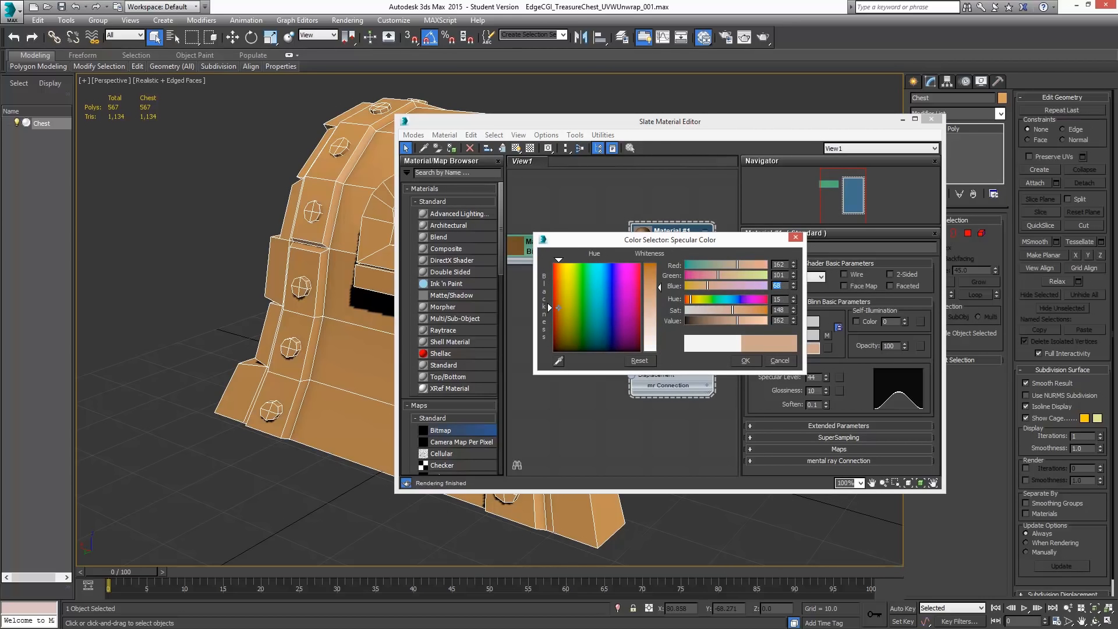
click(745, 361)
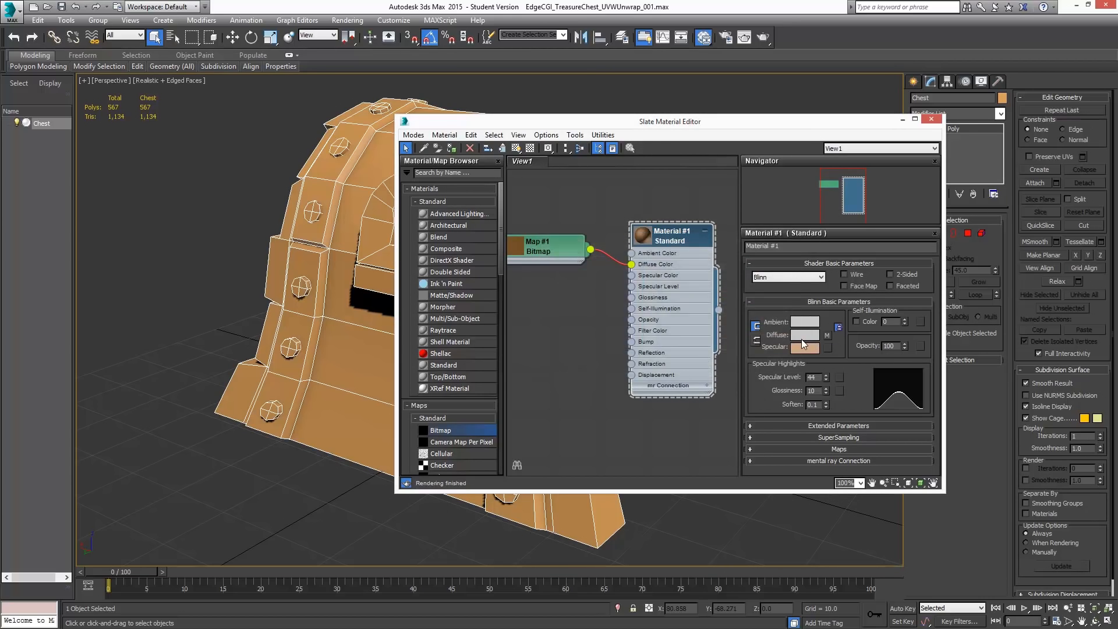
Set the wood material's ambient color to a dark brown with red 23, green 6 and blue 0.
click(809, 322)
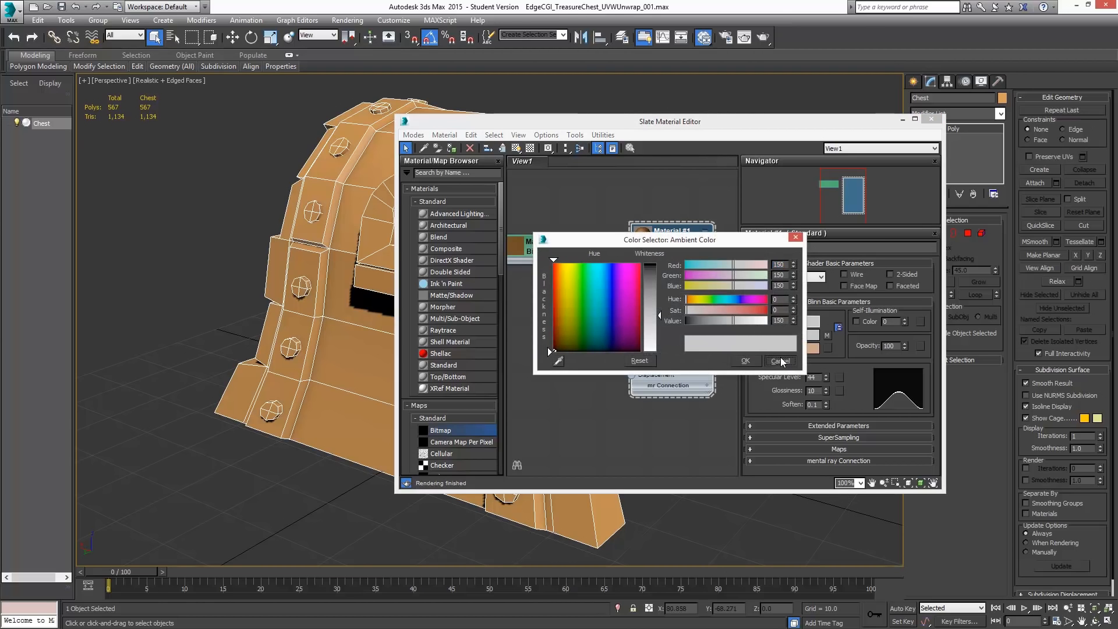
click(780, 361)
click(805, 322)
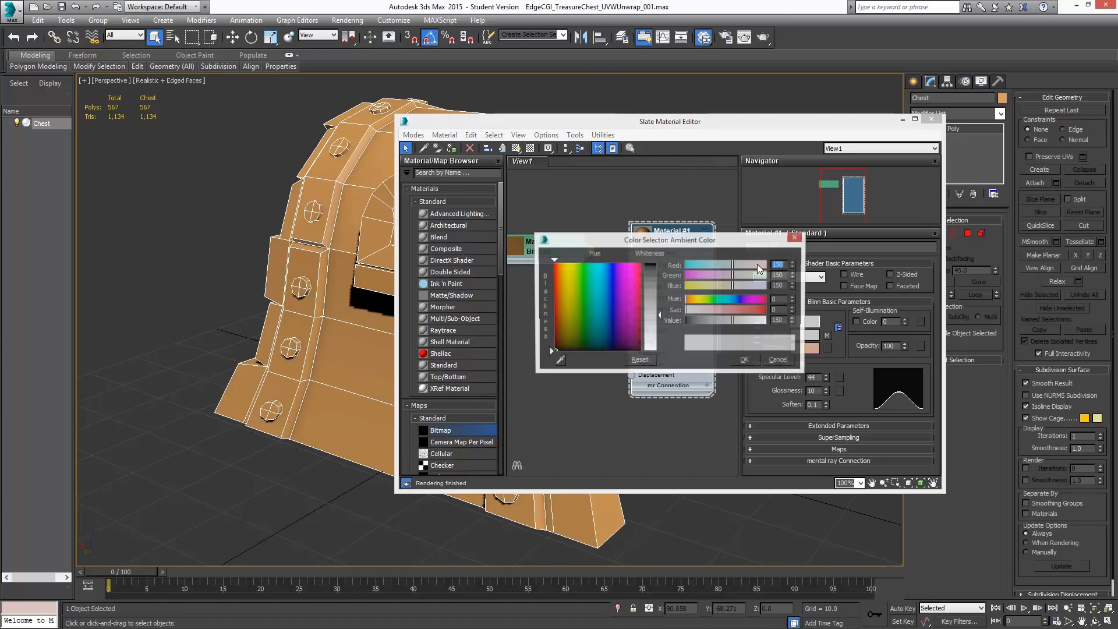
click(557, 344)
drag(652, 315, 650, 264)
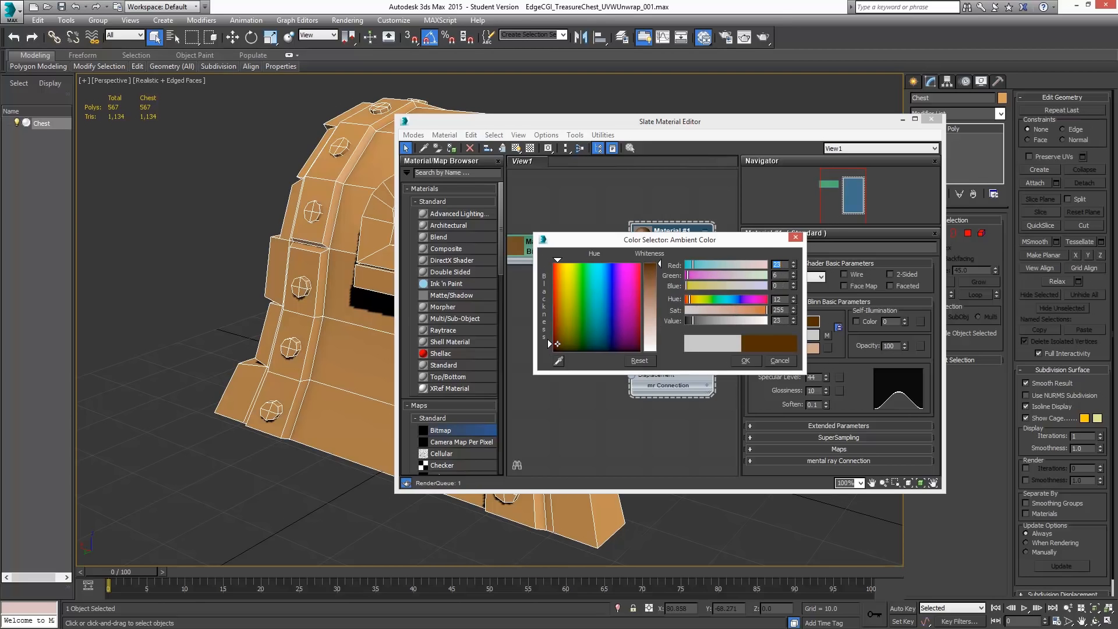
click(745, 361)
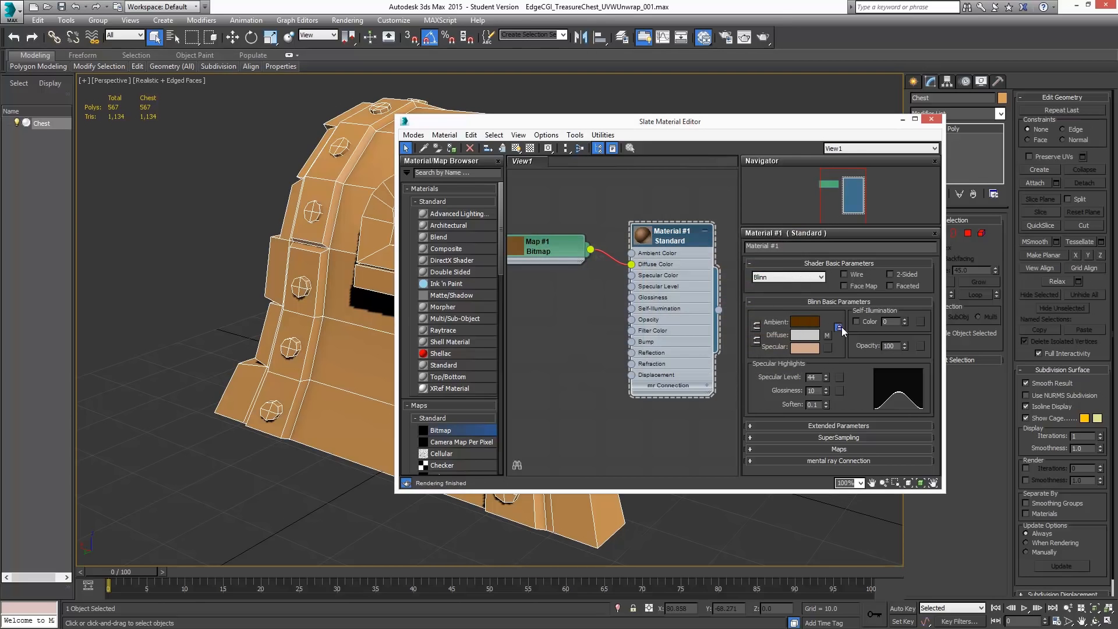
Assign the wood material to the chest, show its texture in the viewport and close the Slate Material Editor.
middle_drag(604, 299, 611, 306)
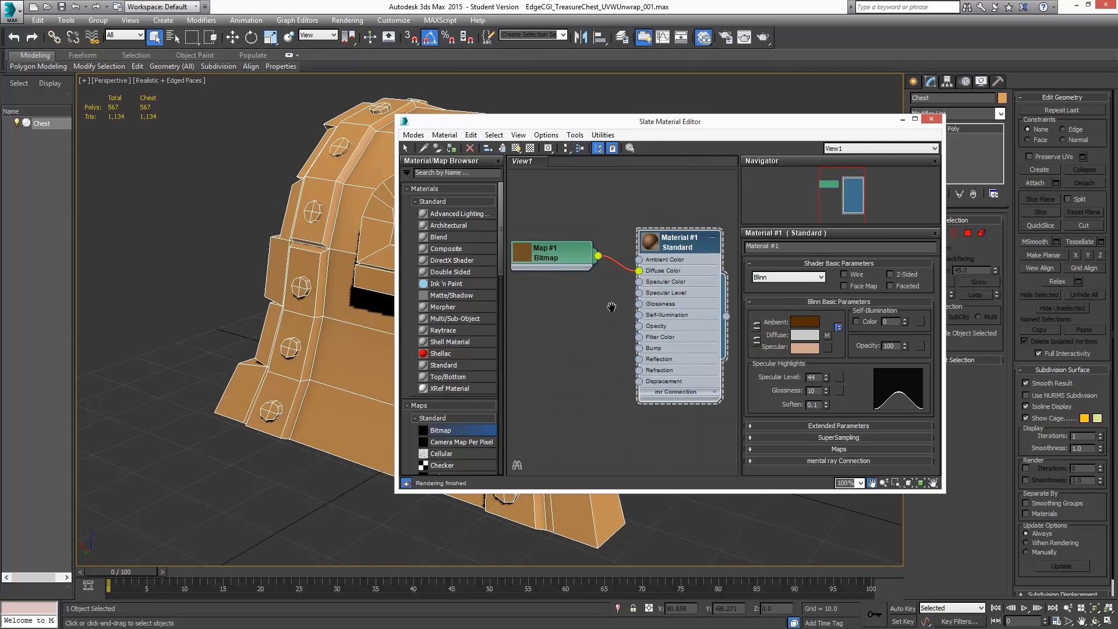
middle_drag(616, 348, 621, 306)
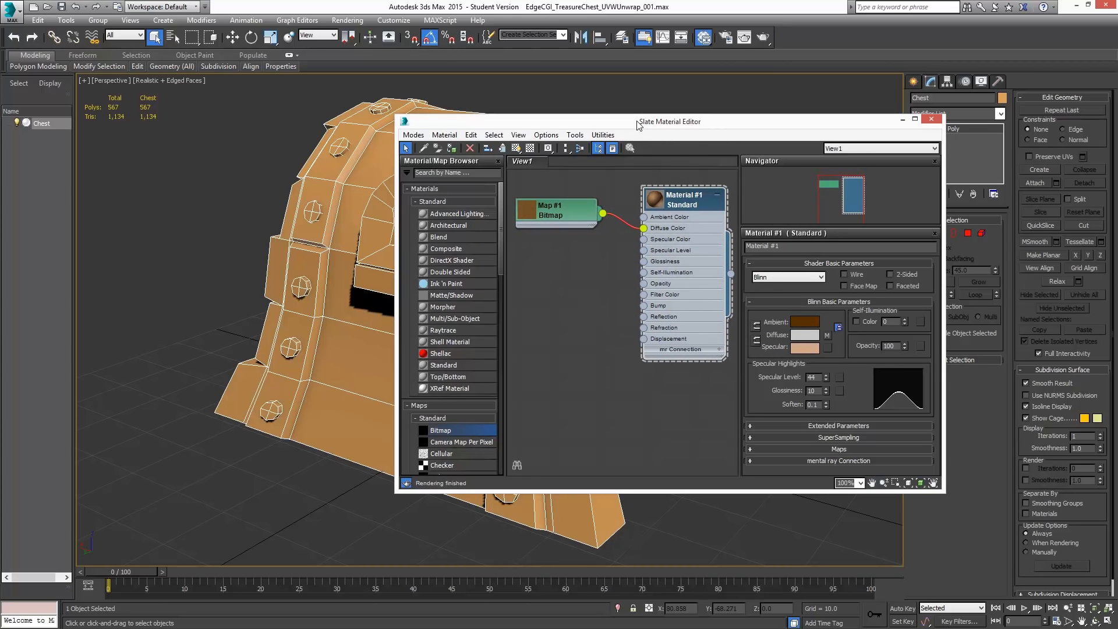
drag(639, 124, 850, 136)
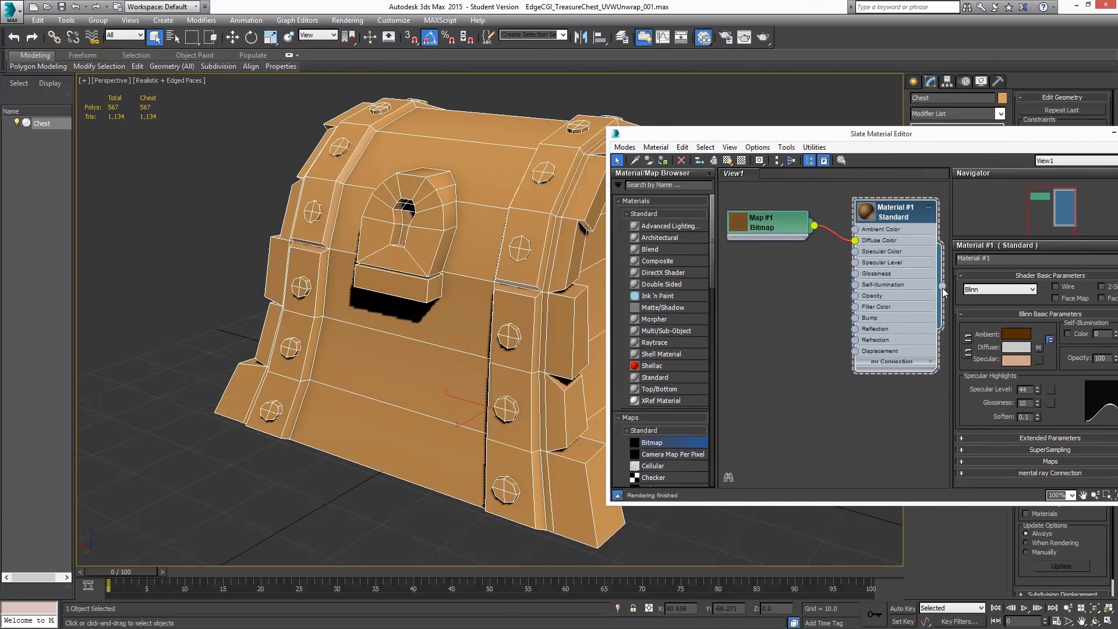
drag(943, 286, 476, 309)
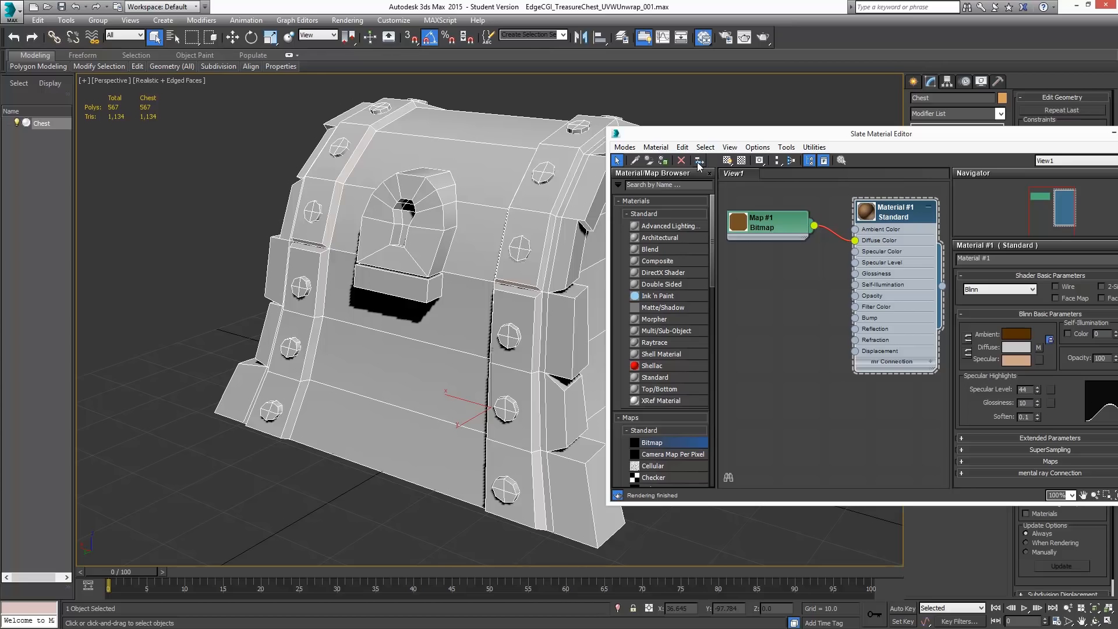
click(728, 160)
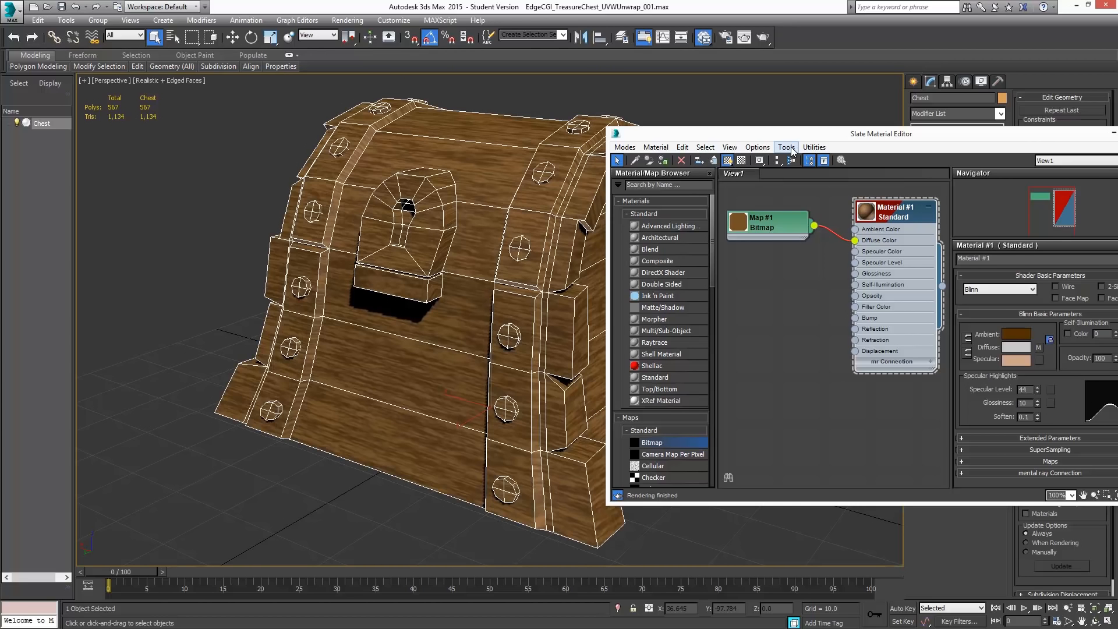
drag(775, 134, 668, 147)
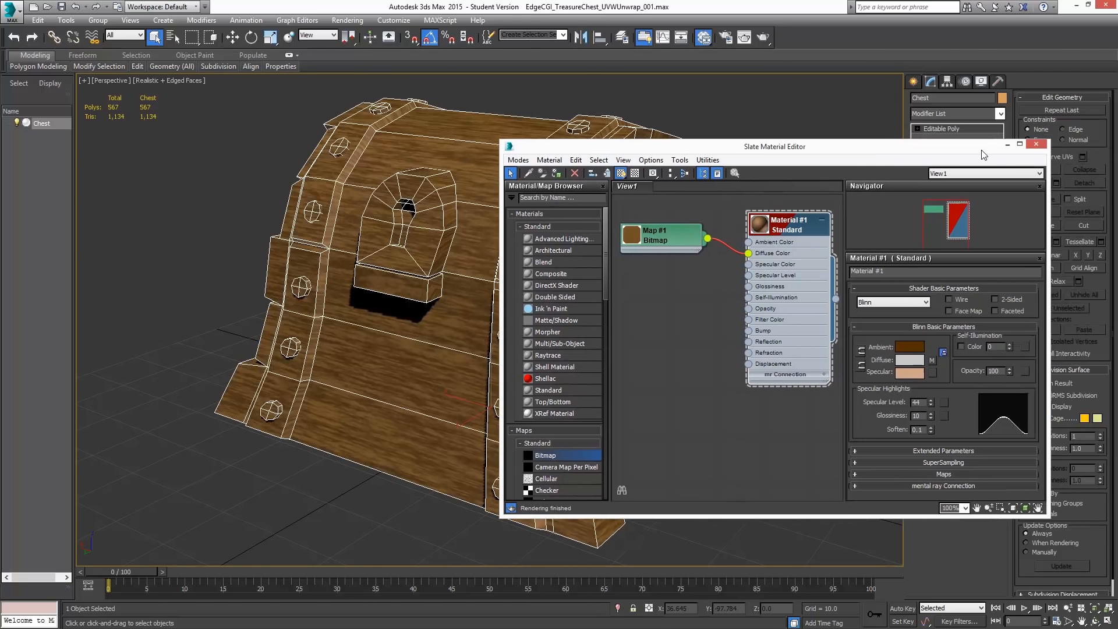
click(1036, 144)
Select the chest's wooden elements at Element level and invert the selection to the metal bands, rivets and lock.
alt+middle_drag(594, 286, 431, 448)
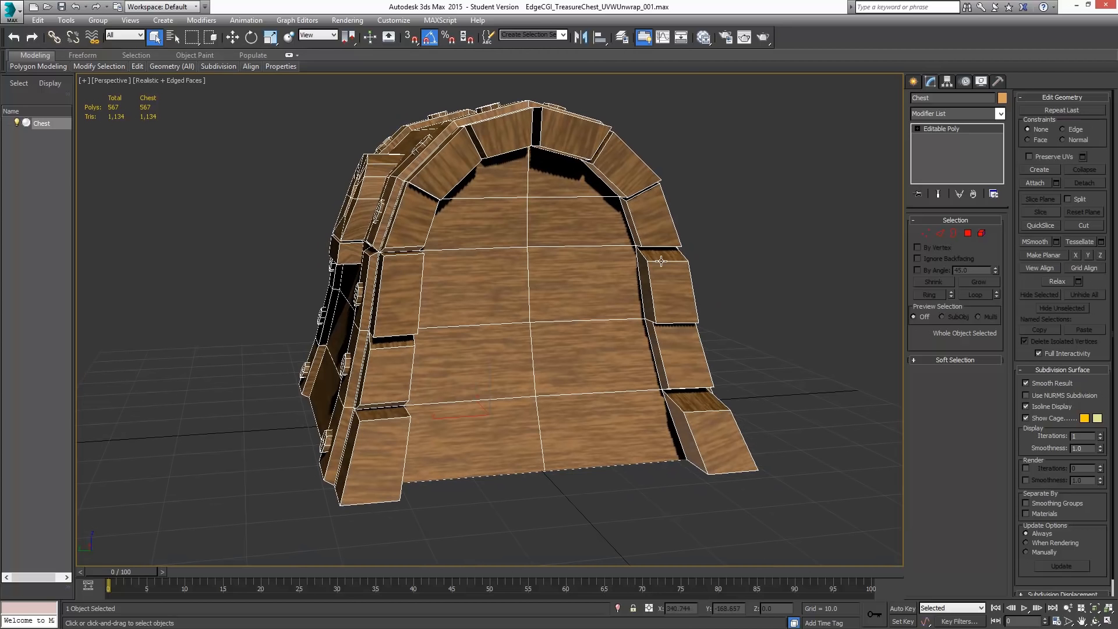
alt+middle_drag(519, 328, 636, 336)
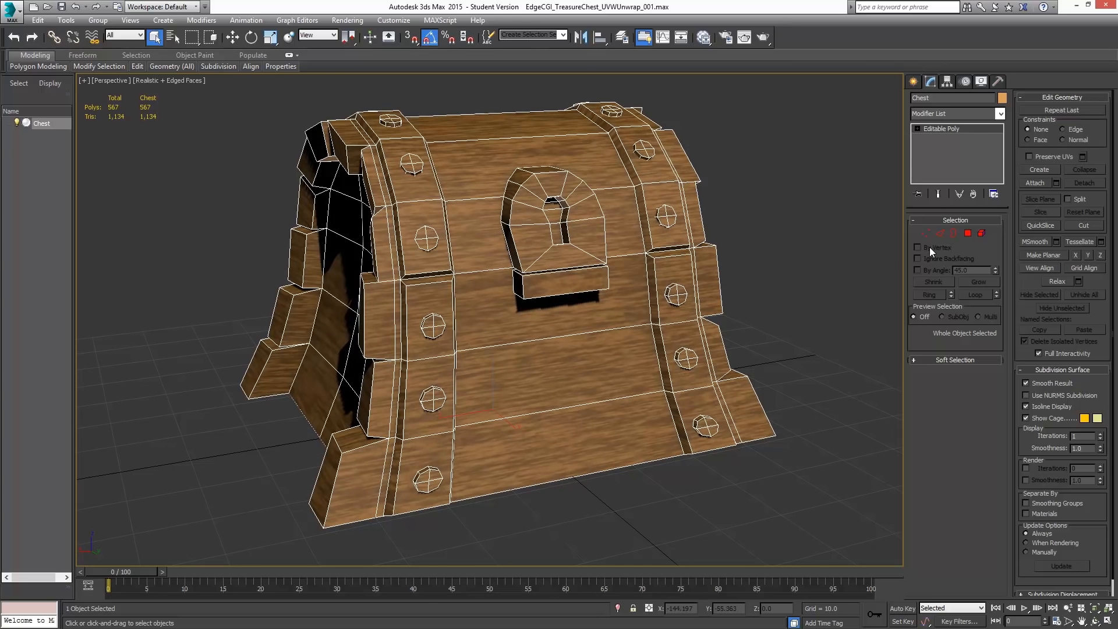
click(982, 235)
click(560, 282)
click(568, 143)
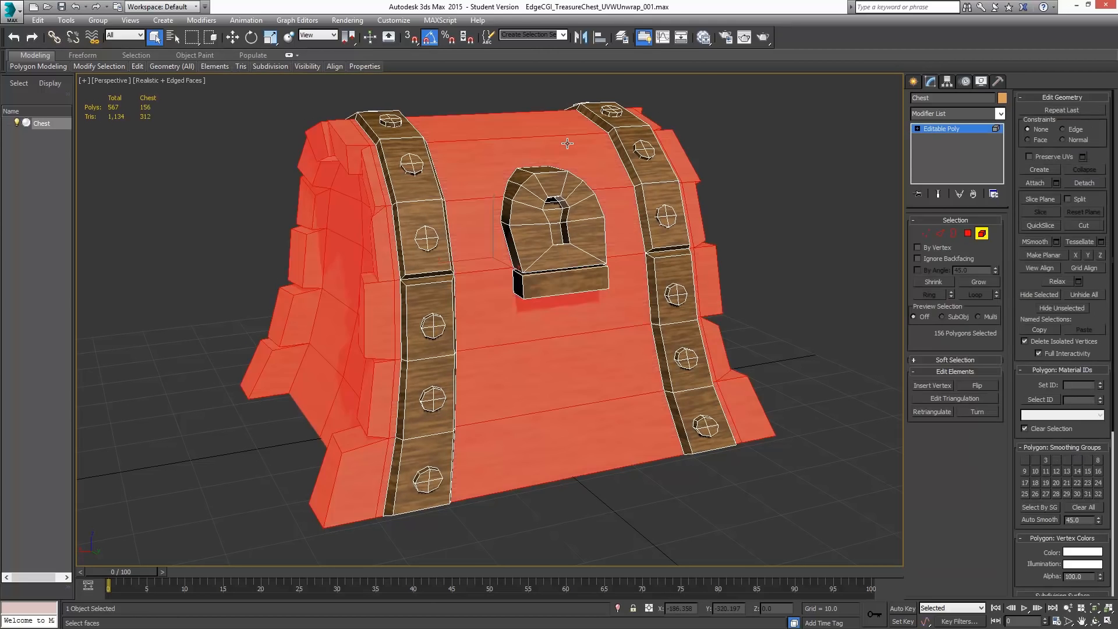
alt+middle_drag(472, 254, 424, 250)
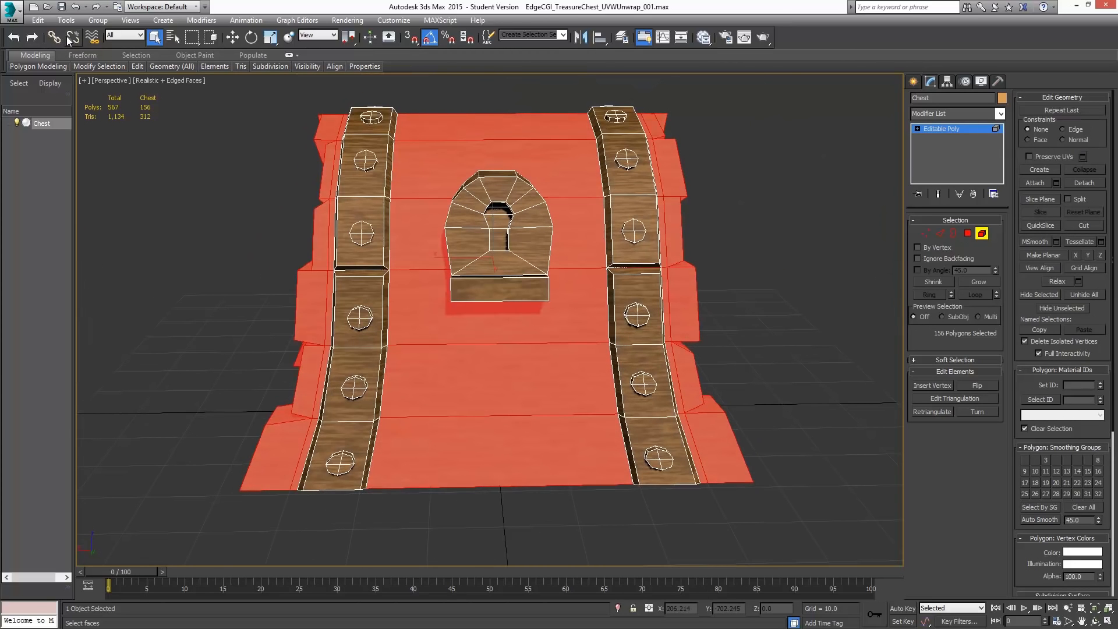
click(37, 20)
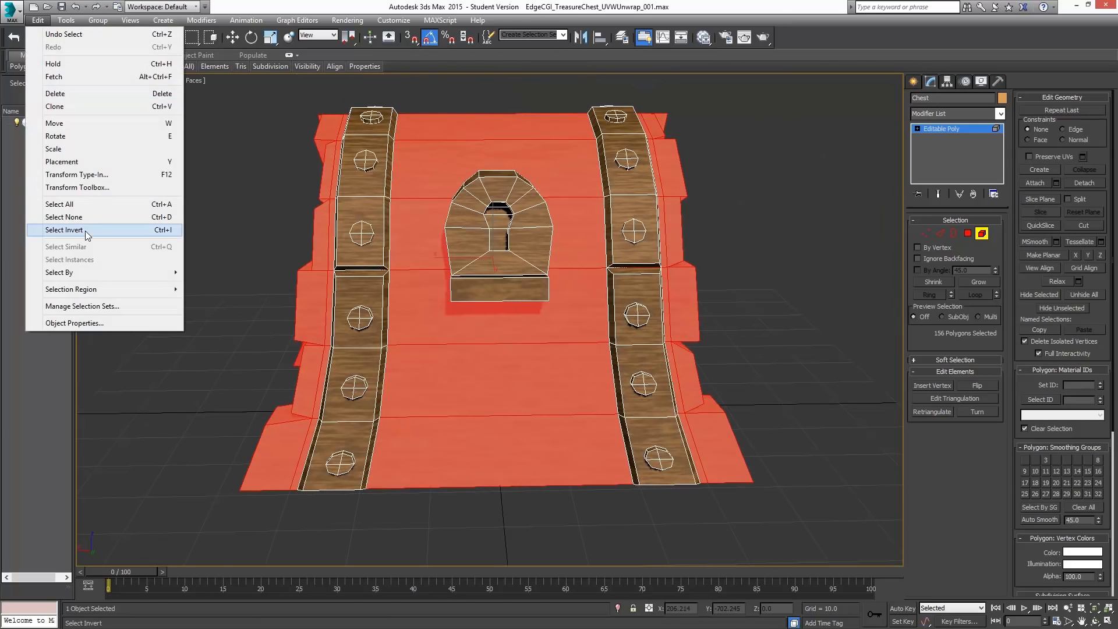
click(64, 230)
Create a second Standard material below the wood material in the Slate Material Editor and set its specular level to 44.
click(705, 38)
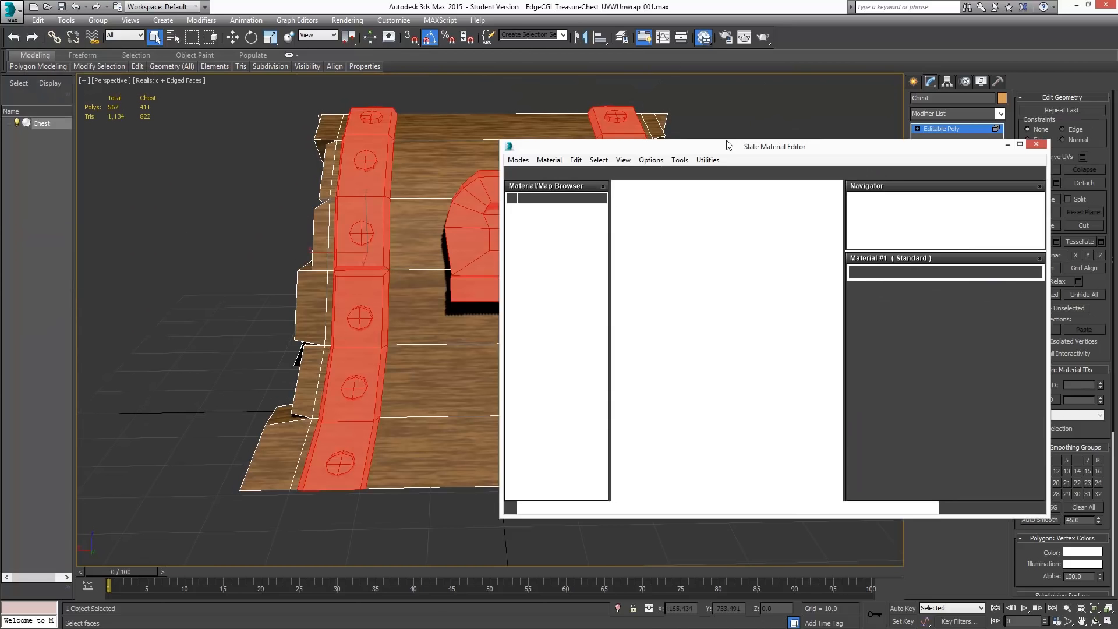
middle_drag(716, 343, 714, 318)
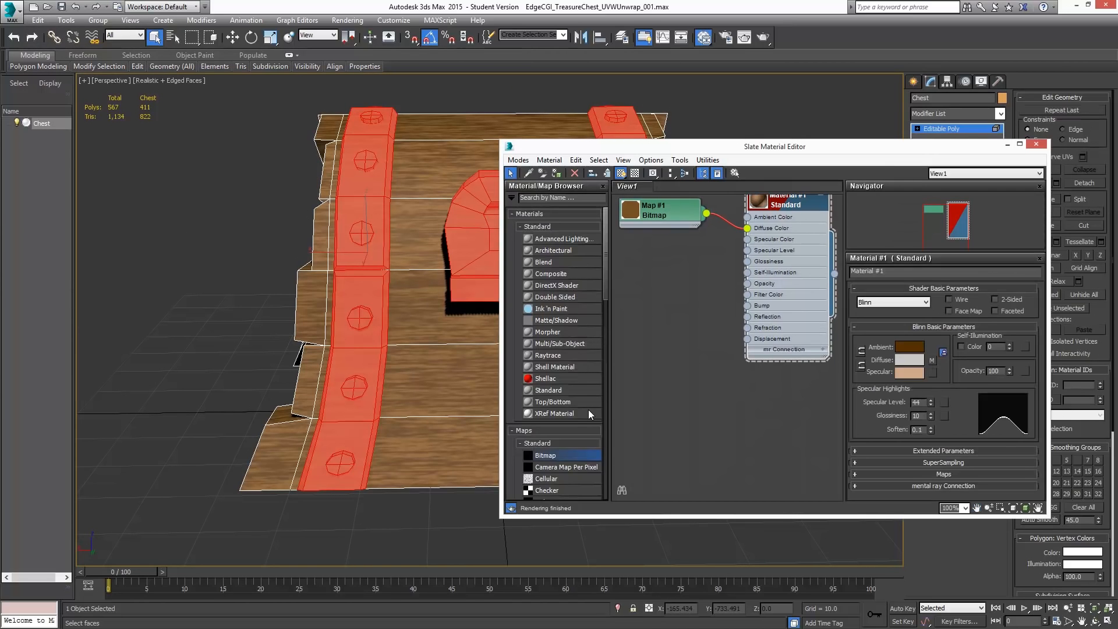
drag(546, 391, 744, 396)
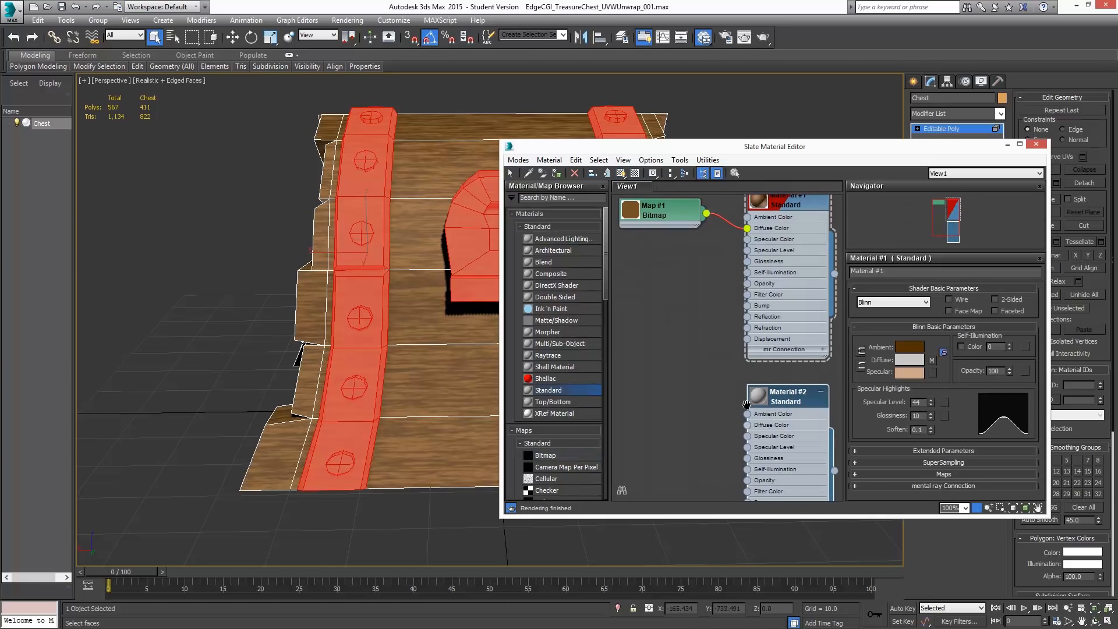
middle_drag(768, 399, 759, 280)
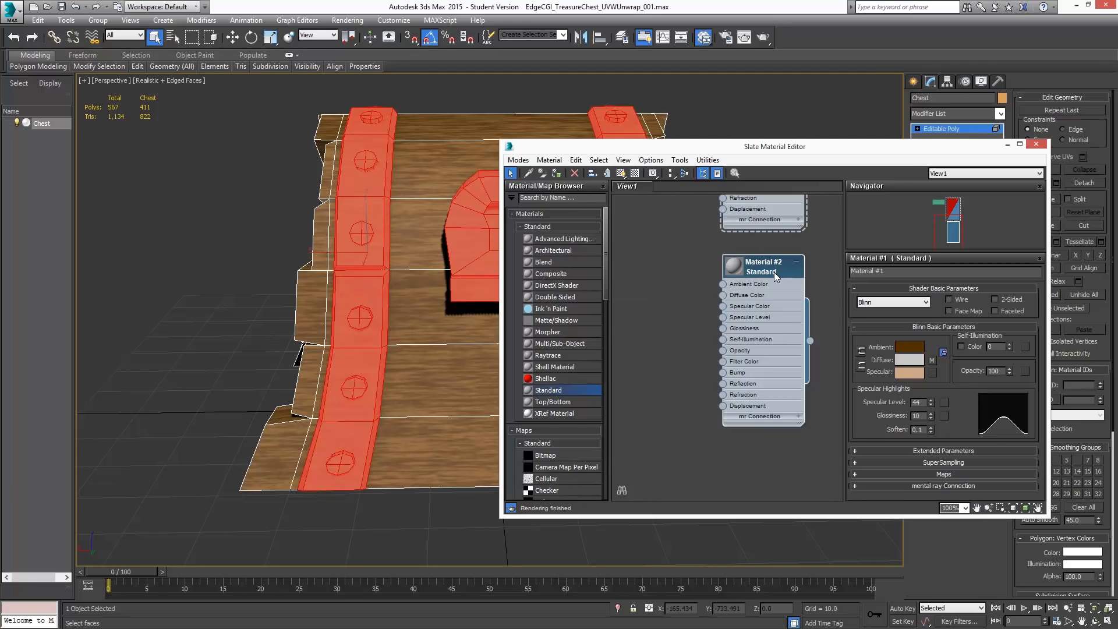
double_click(759, 273)
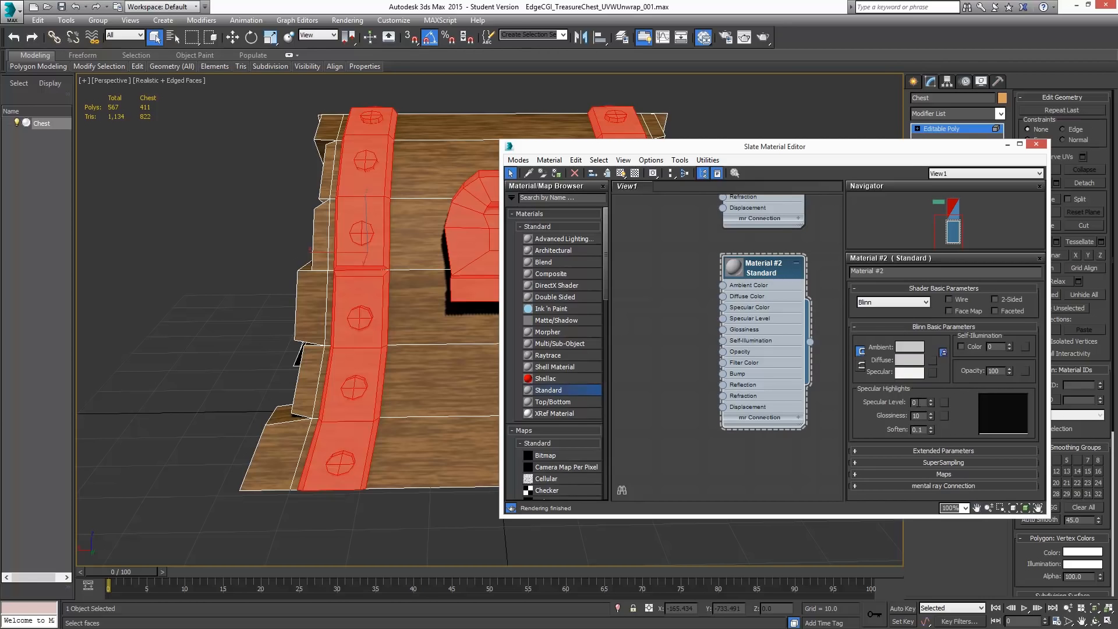
text(44)
key(Return)
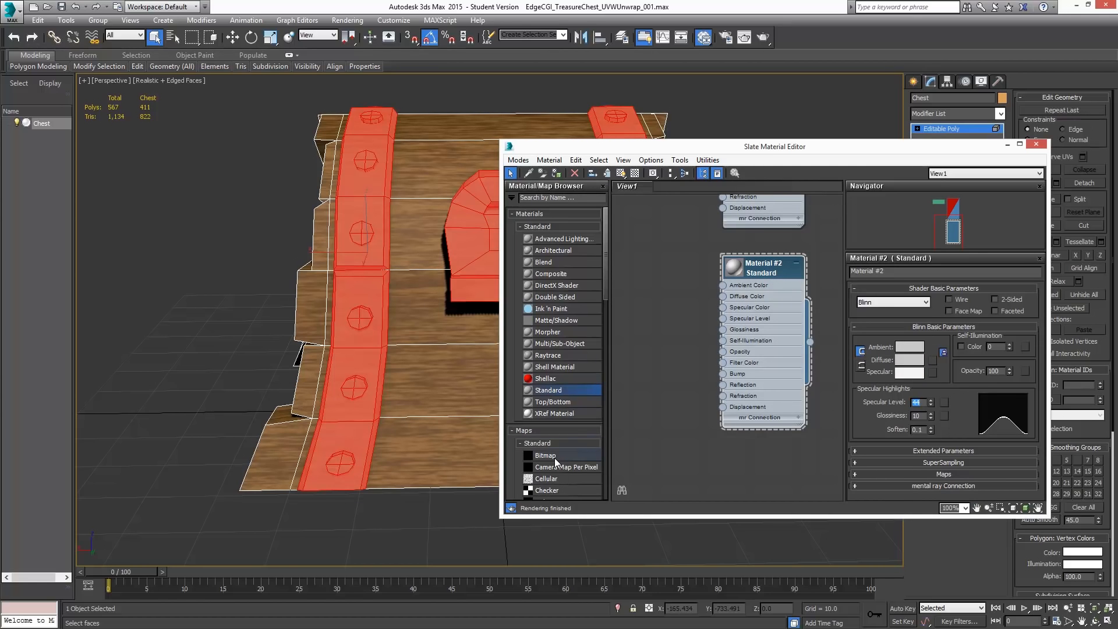
Add a Bitmap map loading Metal.psd with collapsed layers and connect it to the second material's Diffuse Color.
drag(554, 457, 660, 300)
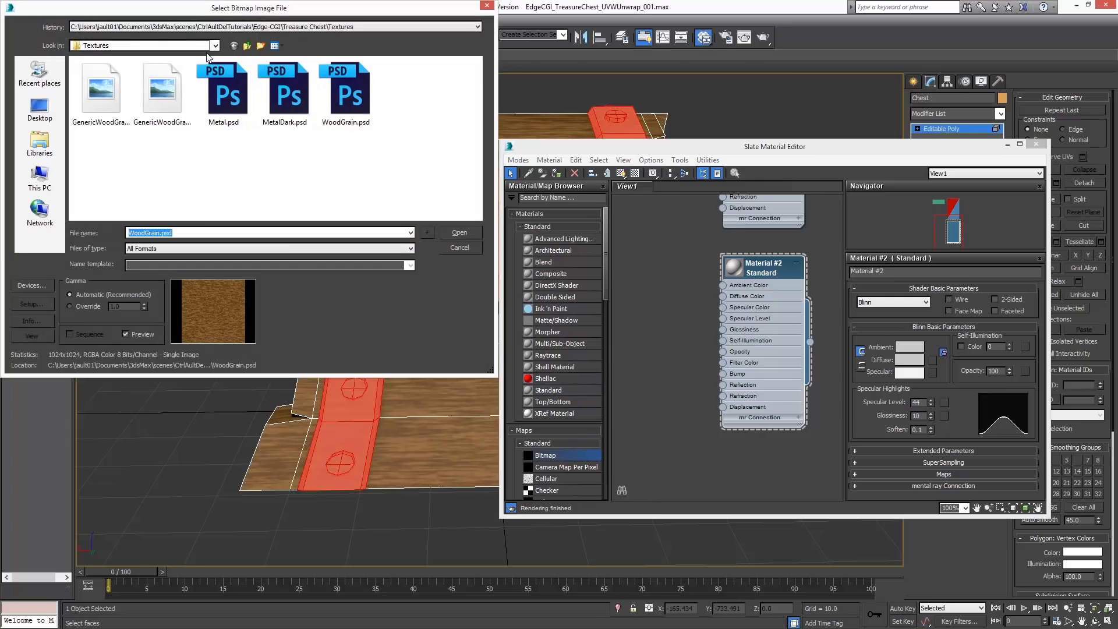
click(224, 92)
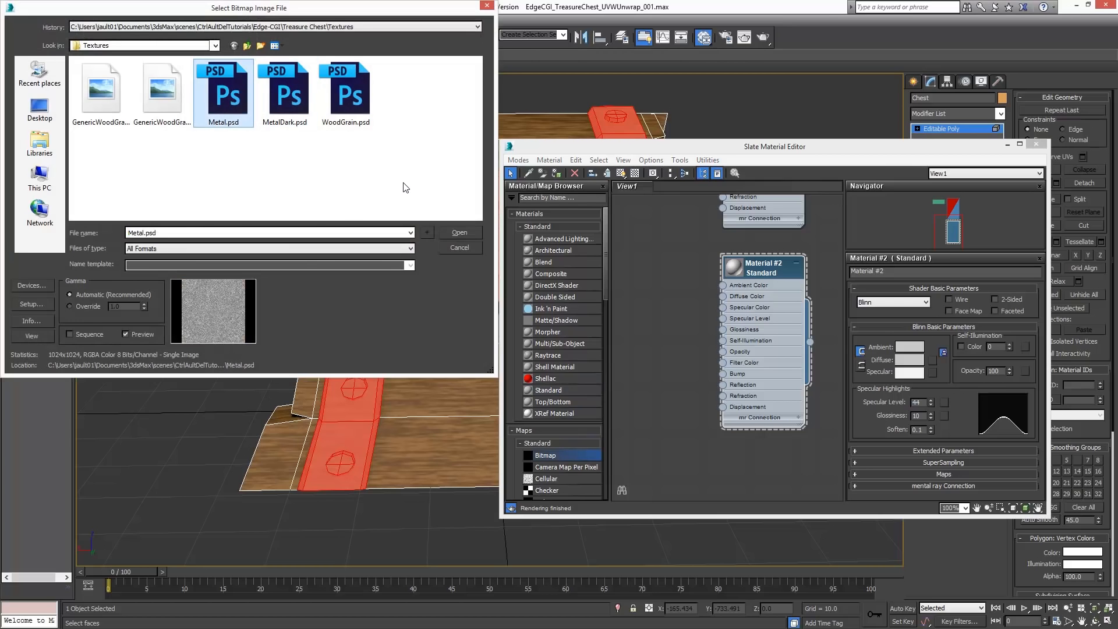
click(460, 233)
click(221, 281)
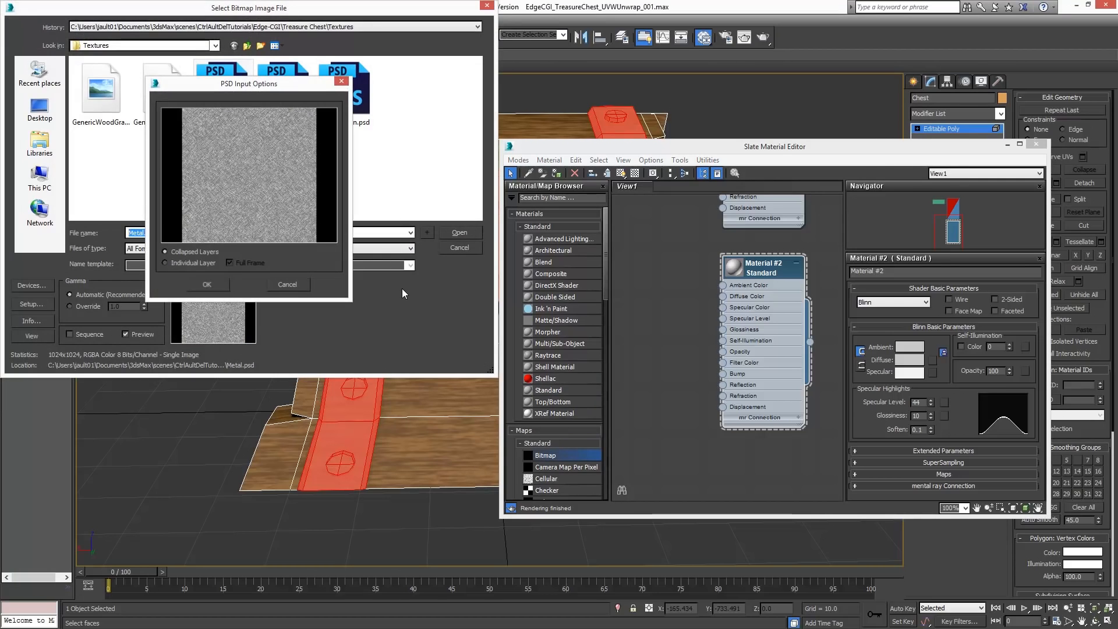
drag(693, 296, 722, 297)
middle_drag(702, 312, 722, 305)
drag(625, 224, 854, 470)
shift+drag(795, 259, 788, 453)
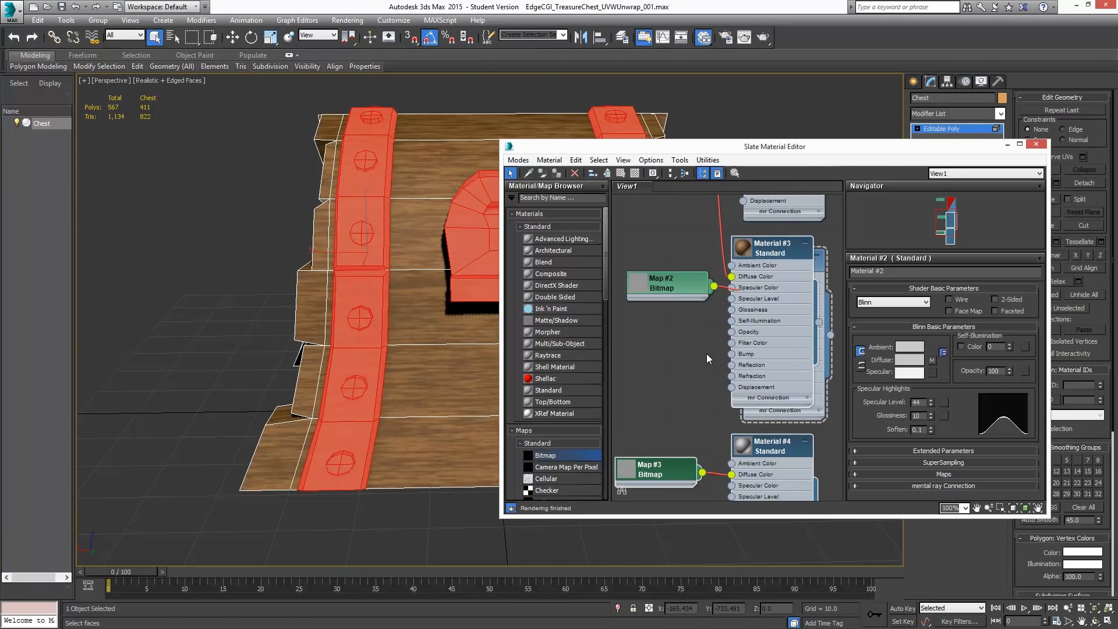
key(ctrl+z)
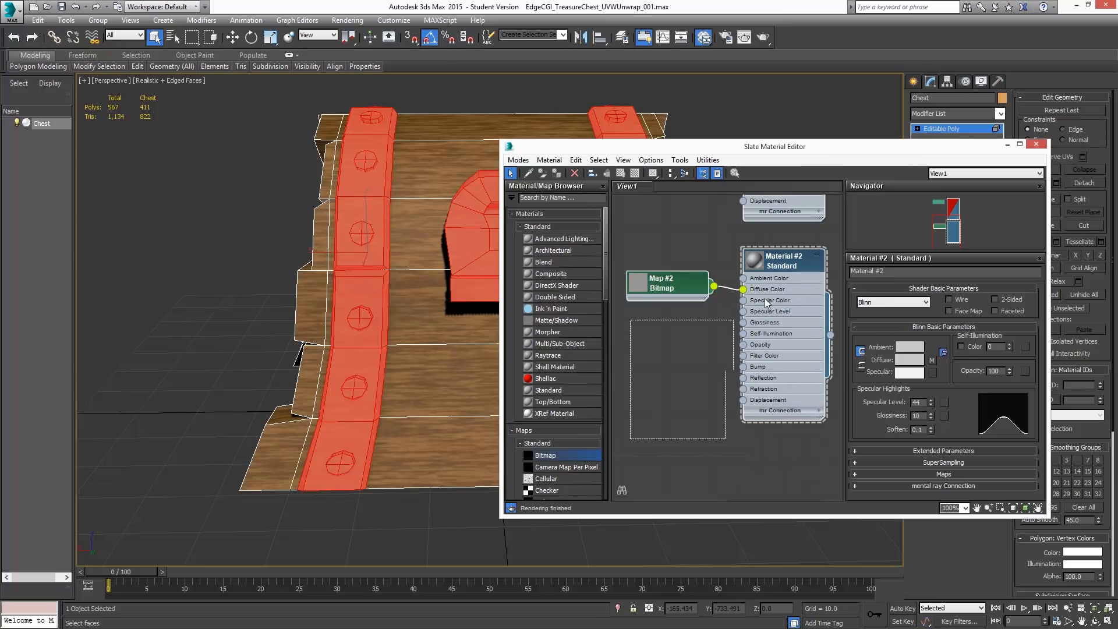
Duplicate the metal material together with its bitmap node, placing the copy directly below the original.
shift+drag(782, 265, 782, 457)
middle_drag(772, 366, 766, 312)
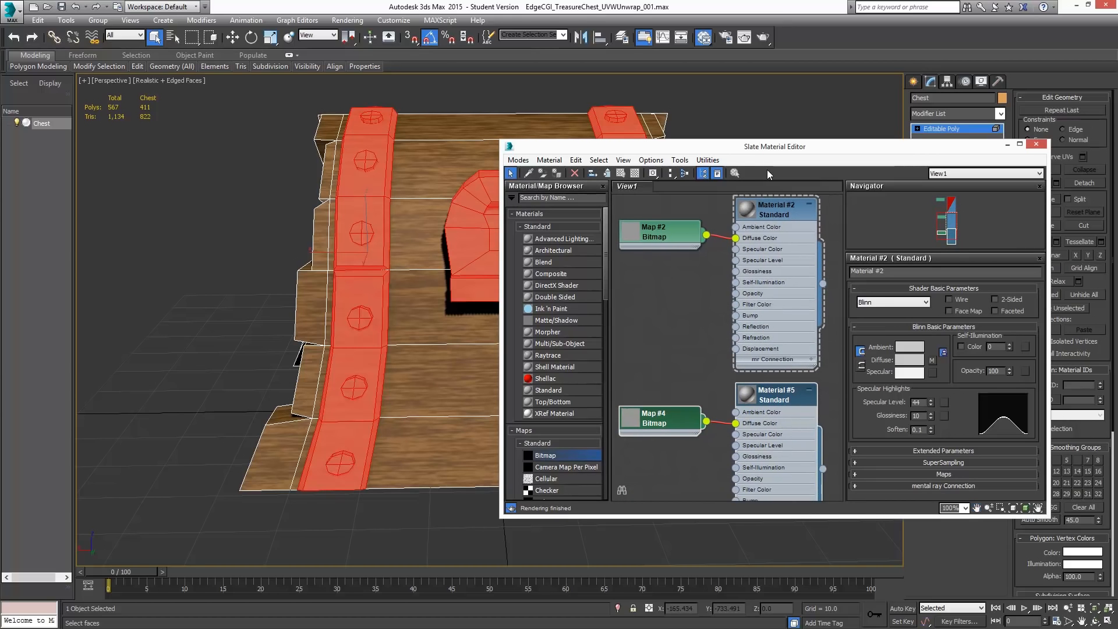
Replace the duplicated metal material's bitmap with MetalDark.psd, loaded with collapsed layers.
double_click(772, 398)
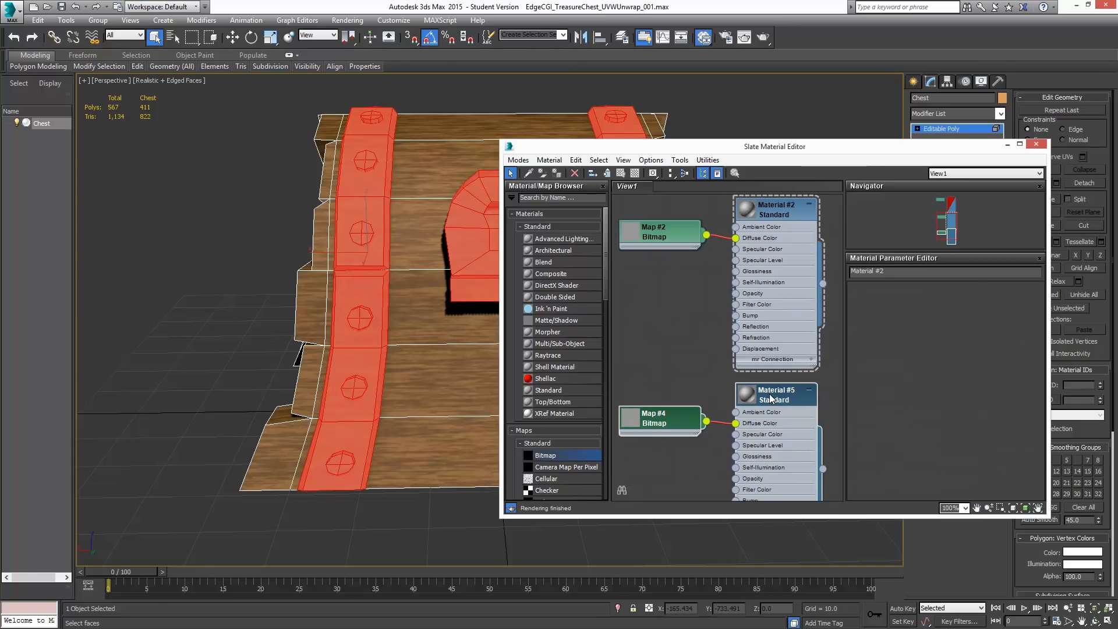
click(933, 362)
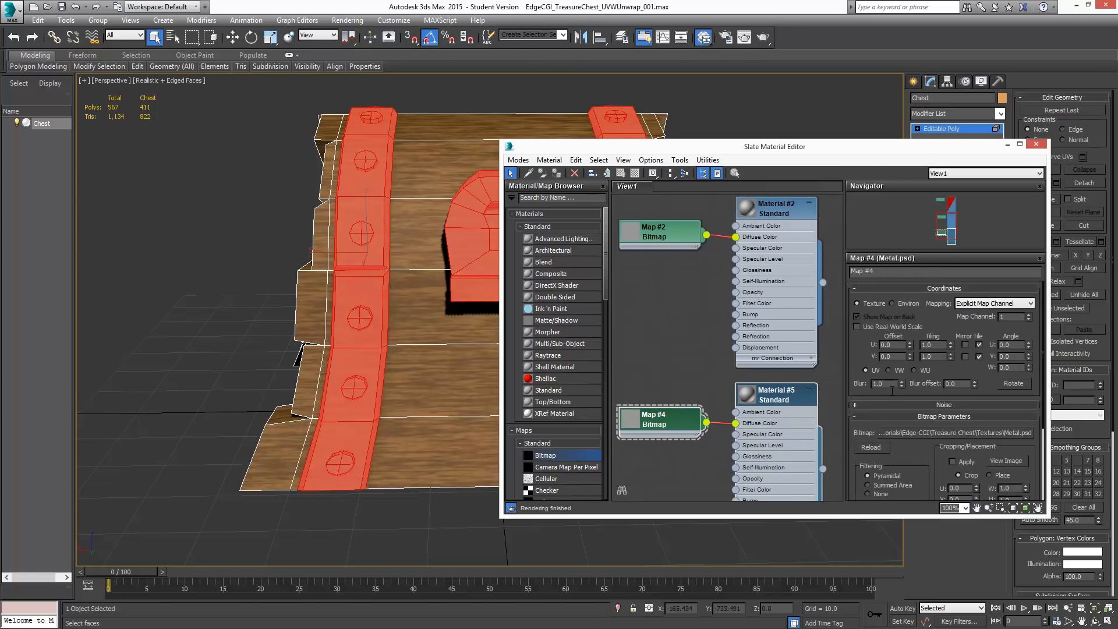
click(918, 433)
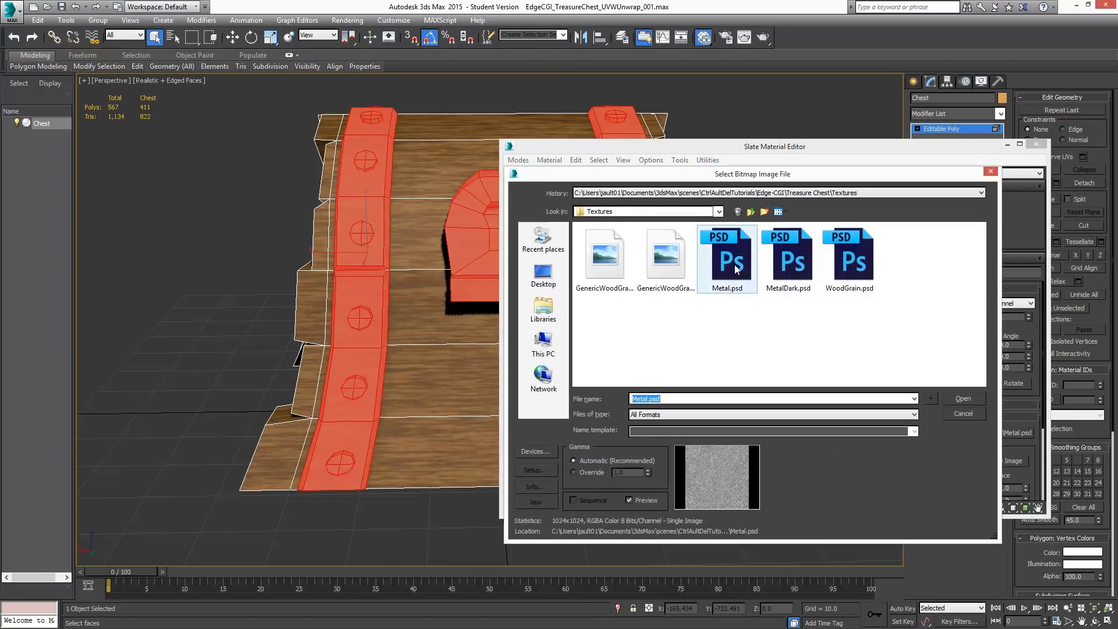
click(787, 266)
click(970, 398)
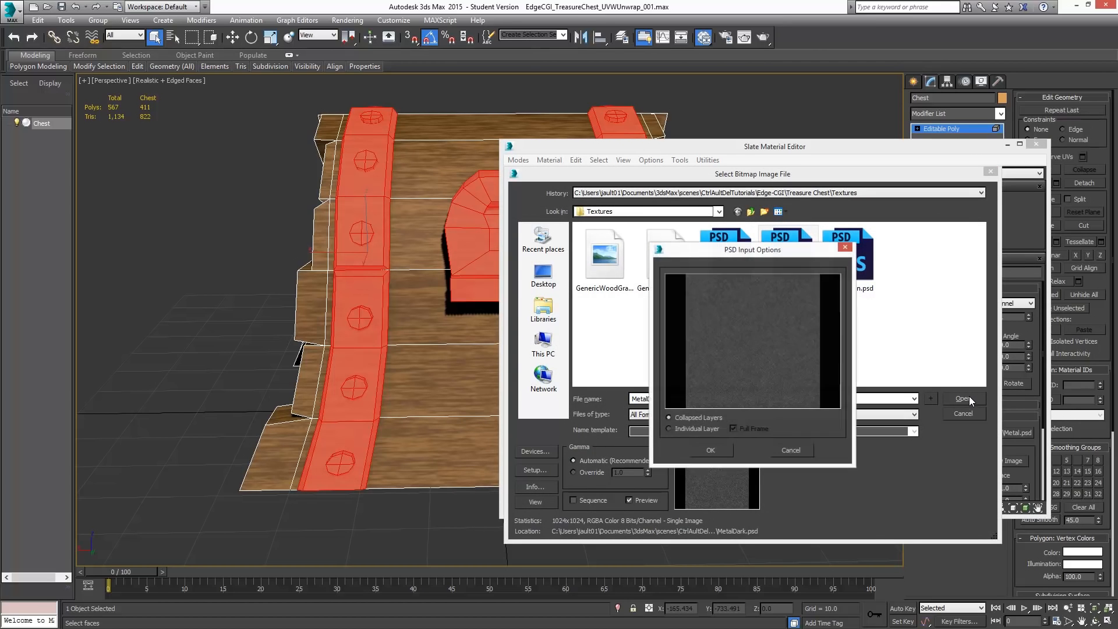
click(712, 449)
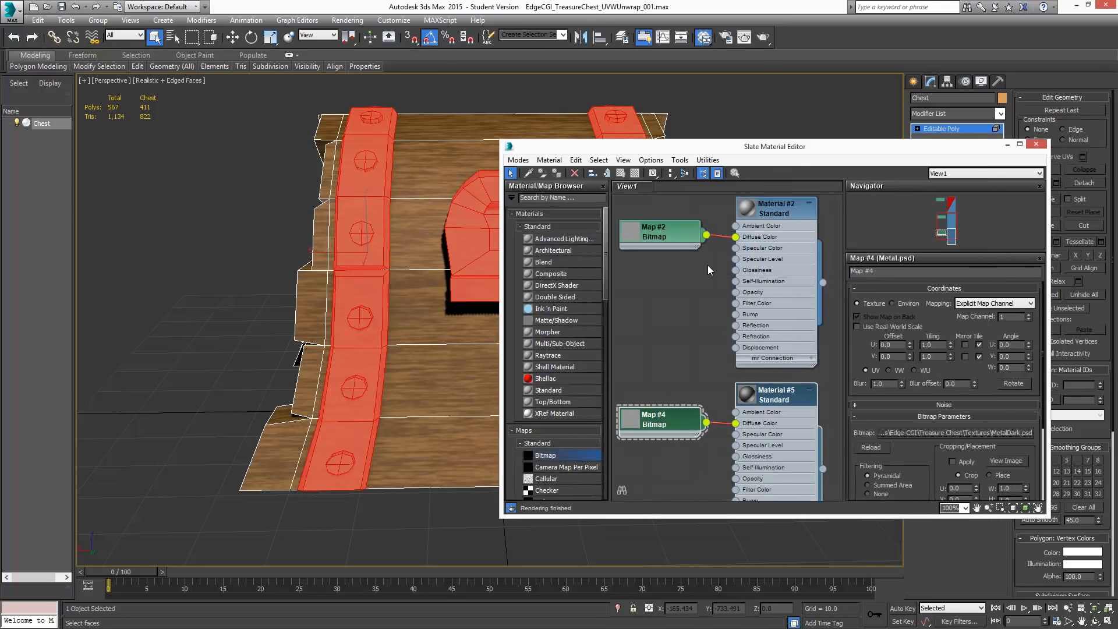
Assign the lighter metal material to the selected bands, rivets and lock, and show both metal materials in the viewport.
click(763, 207)
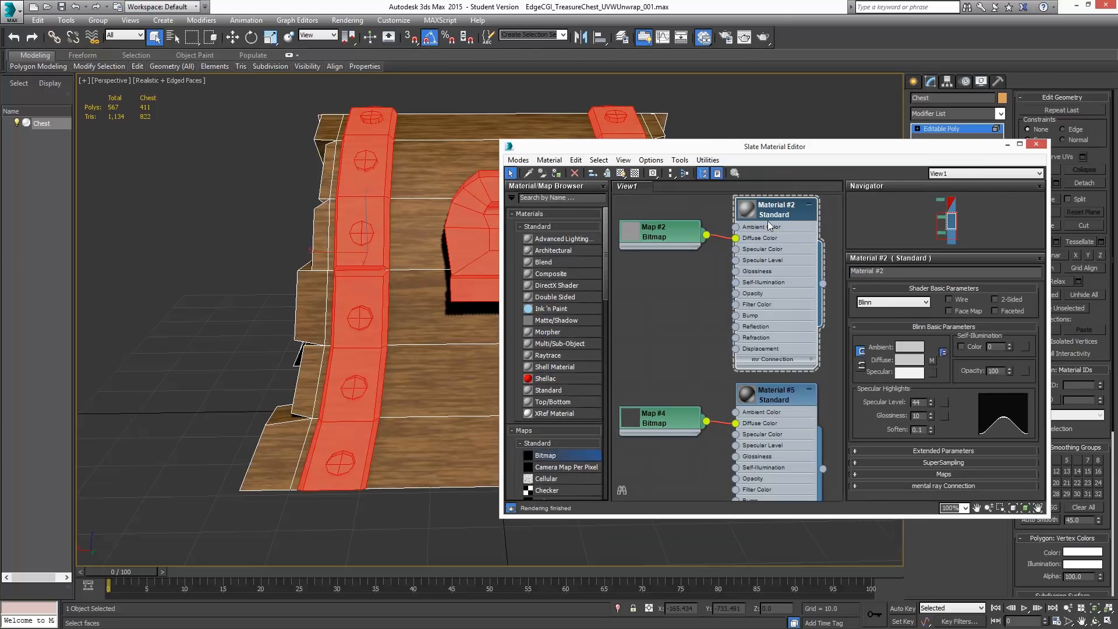
click(557, 174)
drag(504, 198, 686, 195)
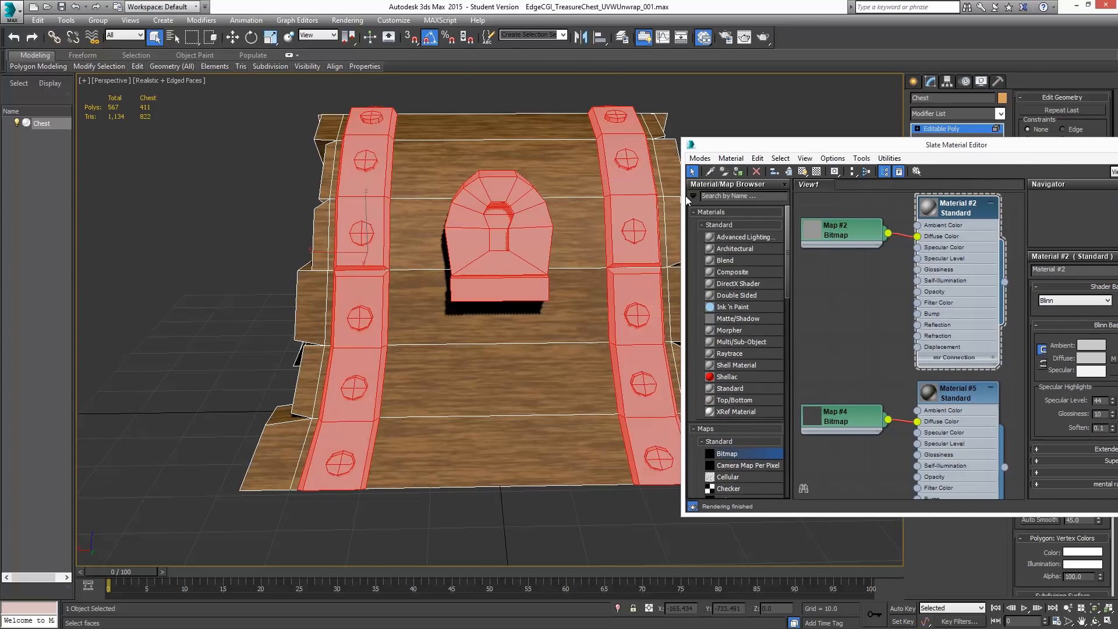
click(802, 171)
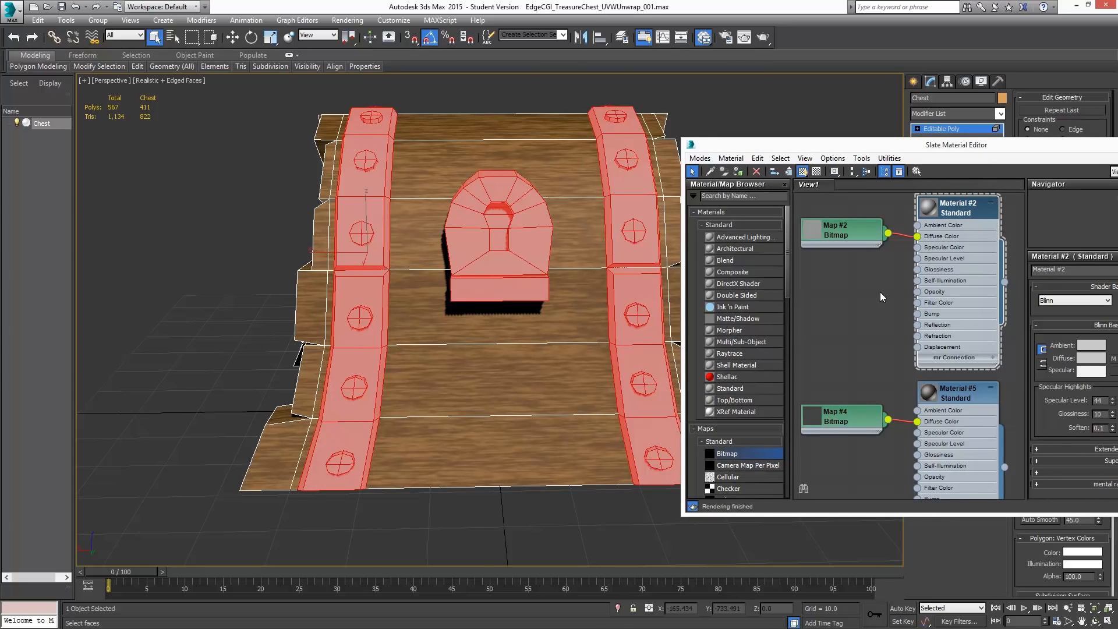
click(953, 391)
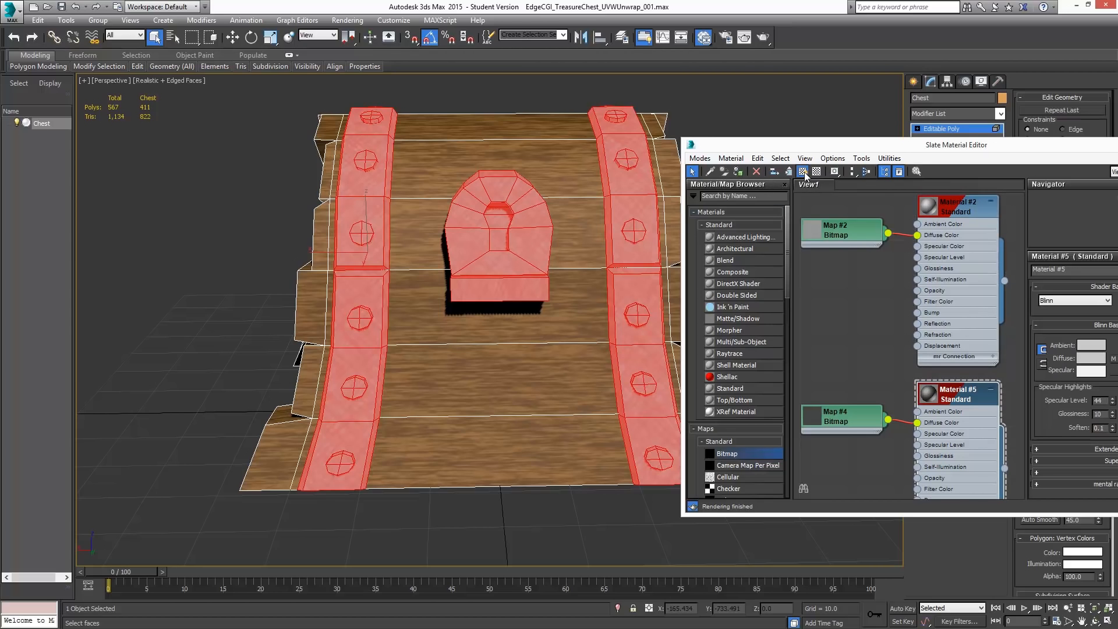
drag(885, 145, 963, 186)
click(741, 144)
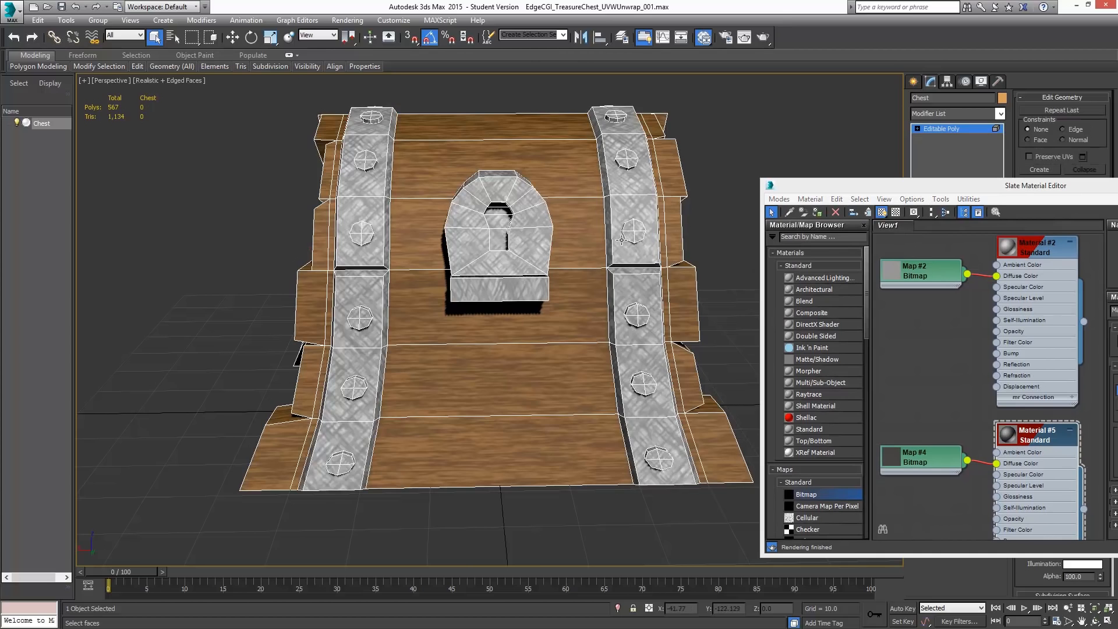
Reselect the chest's wooden elements and invert the selection to the bands, rivets and lock.
alt+middle_drag(612, 239, 587, 230)
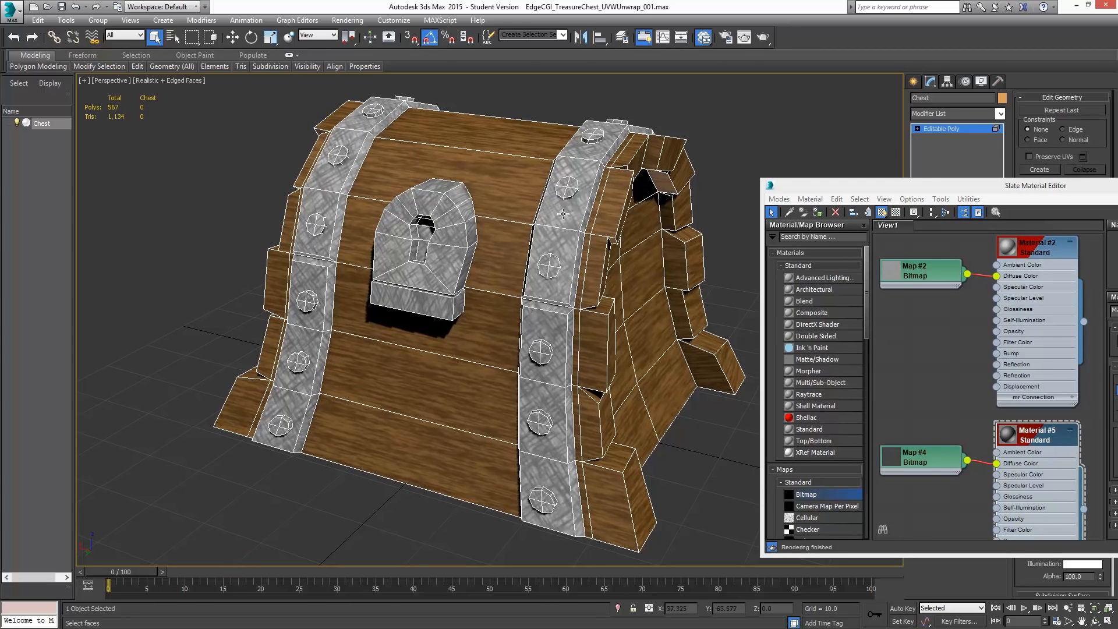
drag(817, 187, 458, 158)
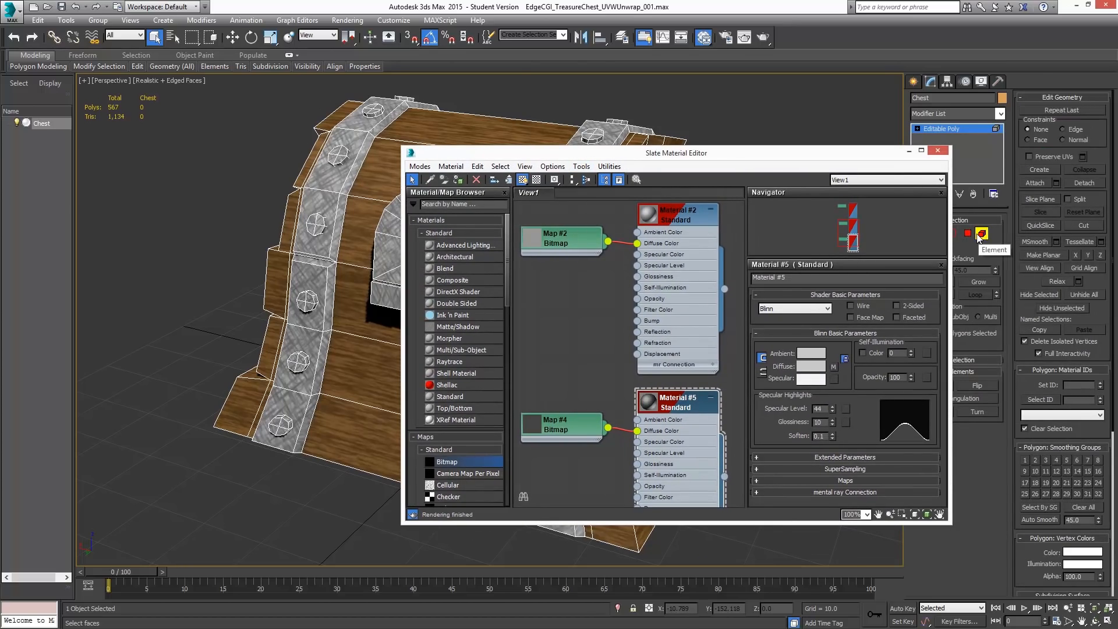
drag(684, 154, 977, 171)
click(333, 105)
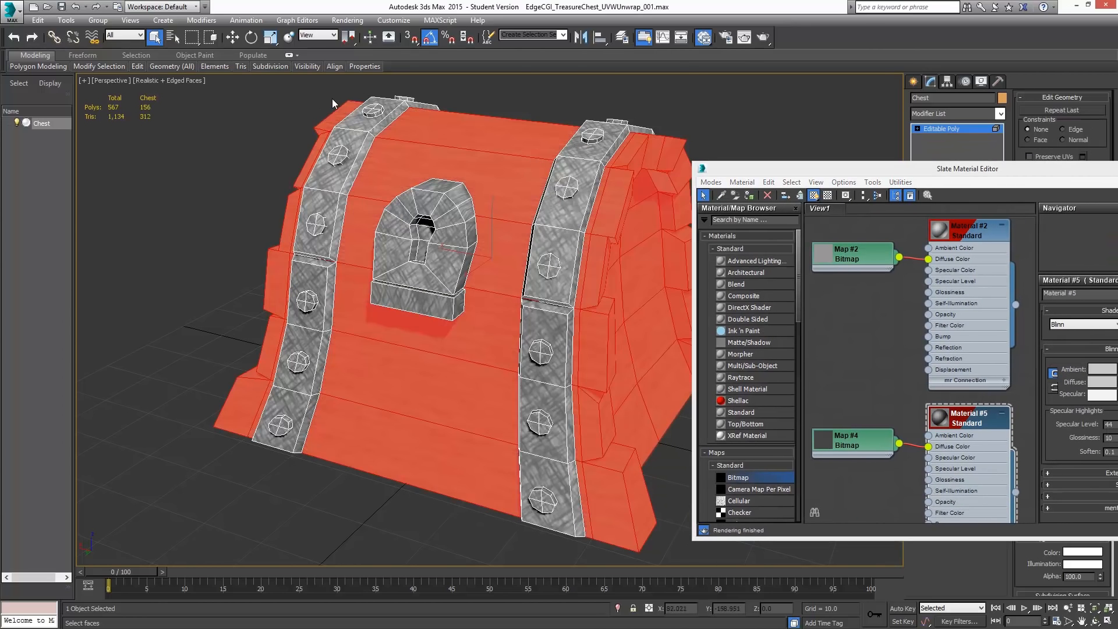
click(37, 20)
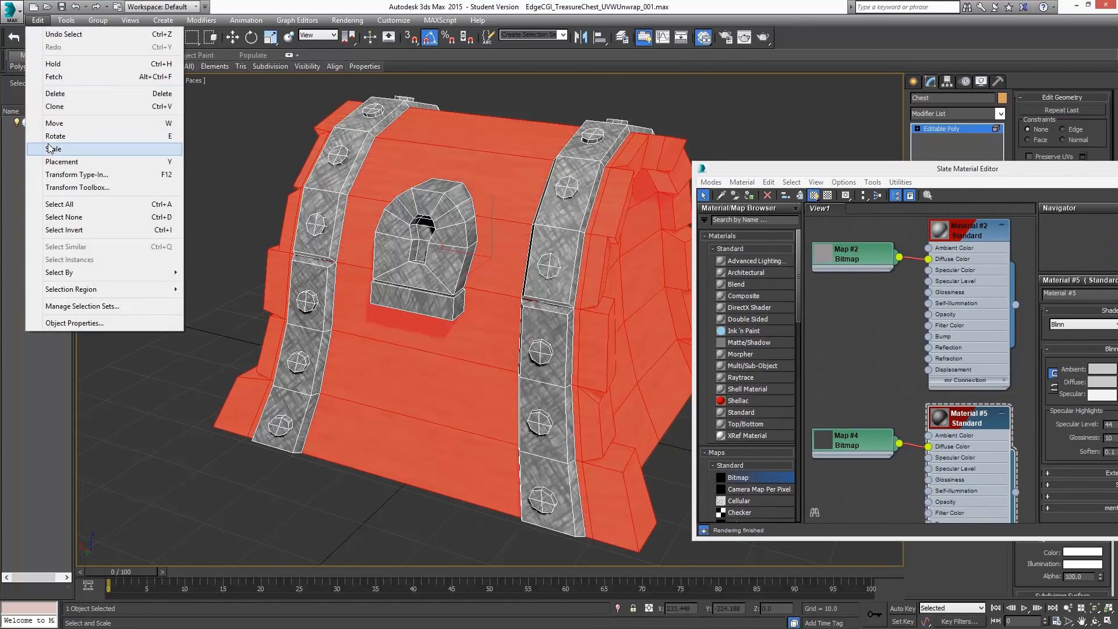
click(61, 230)
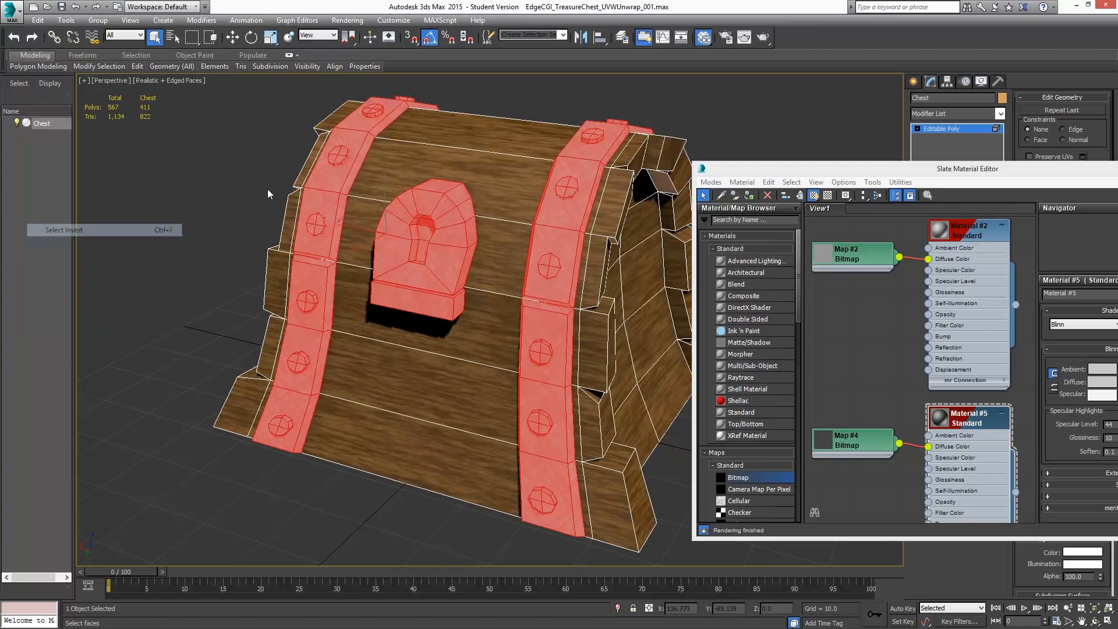
drag(783, 169, 617, 349)
click(943, 281)
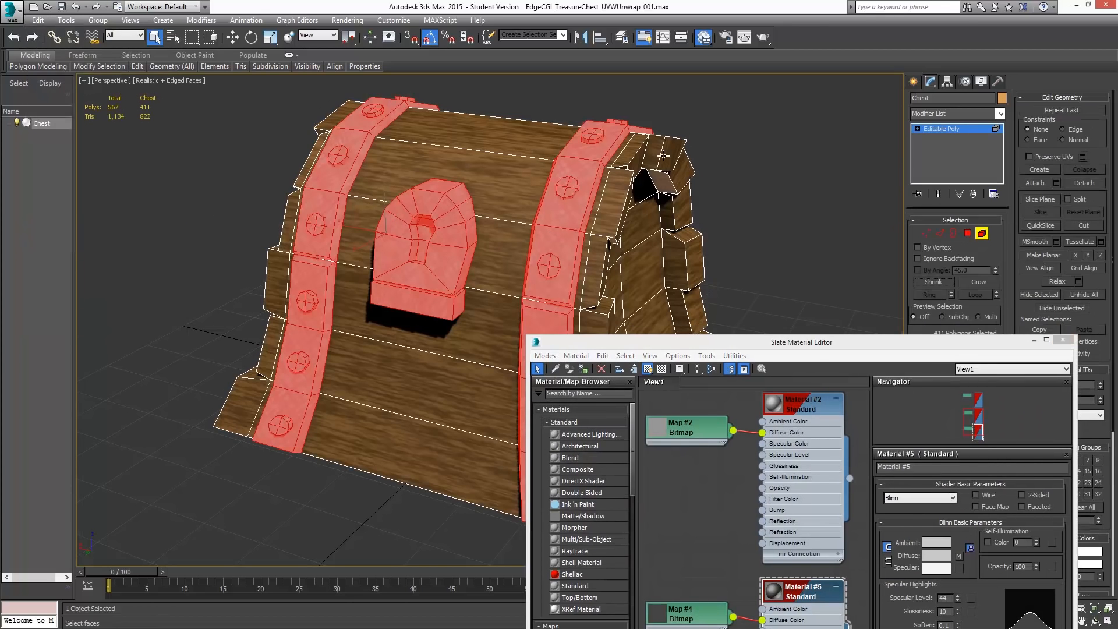
Switch to Polygon level and try to select the outer faces of the band beside the chest's open end as a loop.
middle_drag(612, 260, 586, 111)
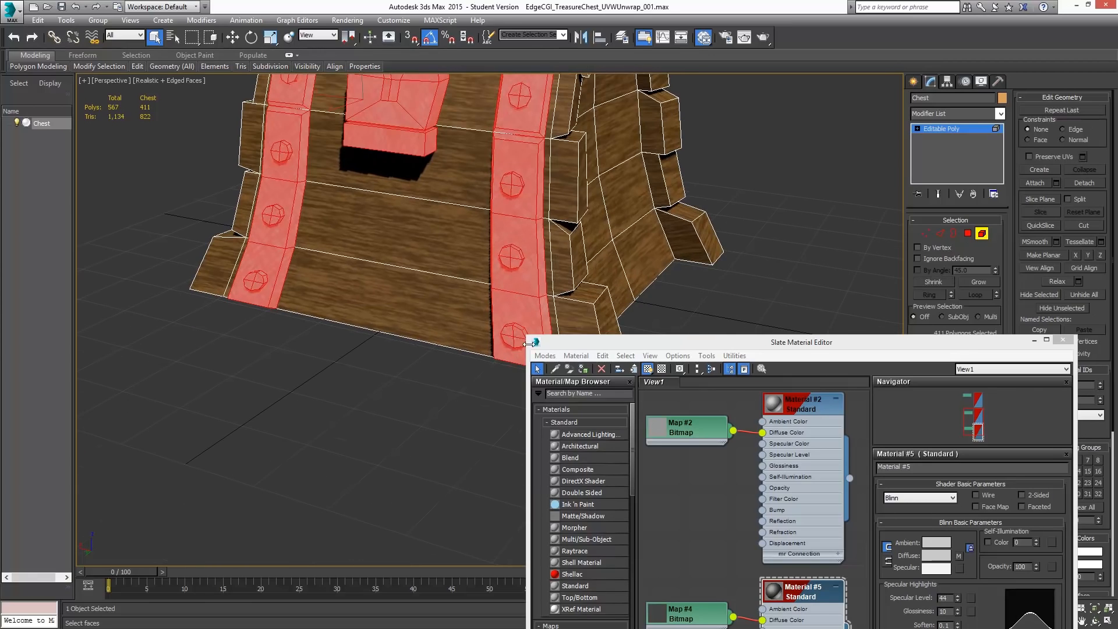
click(519, 276)
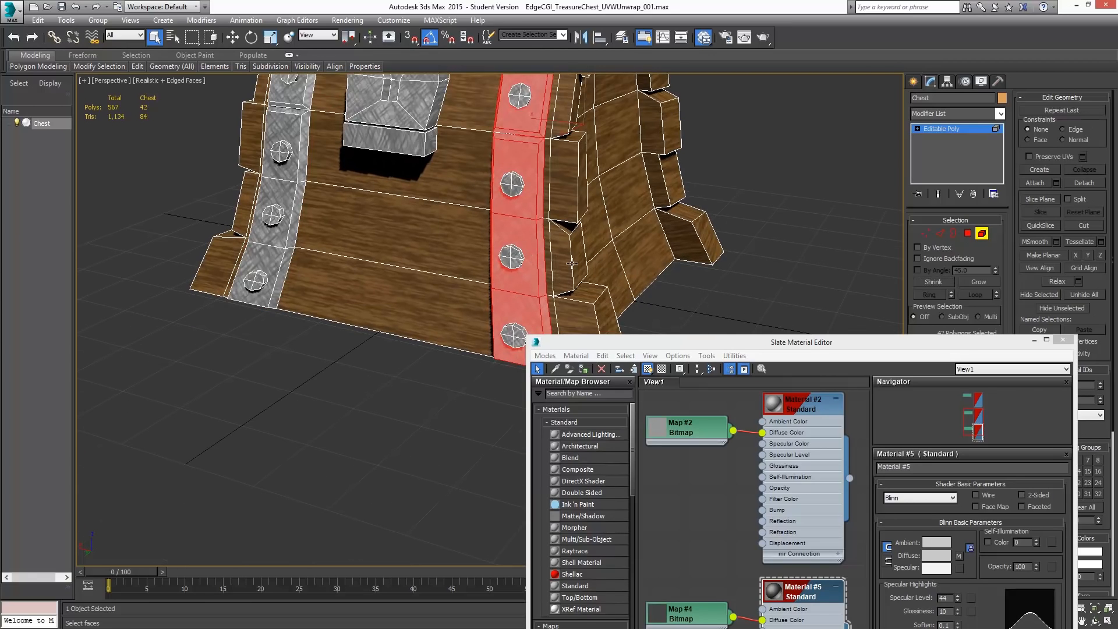
click(969, 238)
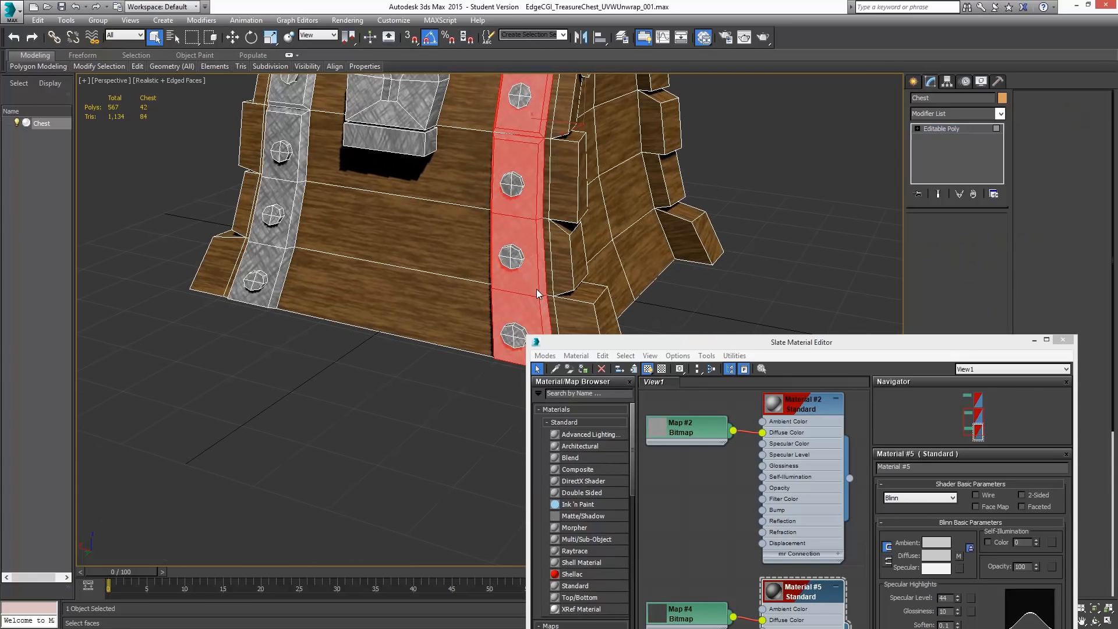
click(533, 305)
shift+click(534, 272)
alt+middle_drag(563, 198, 413, 137)
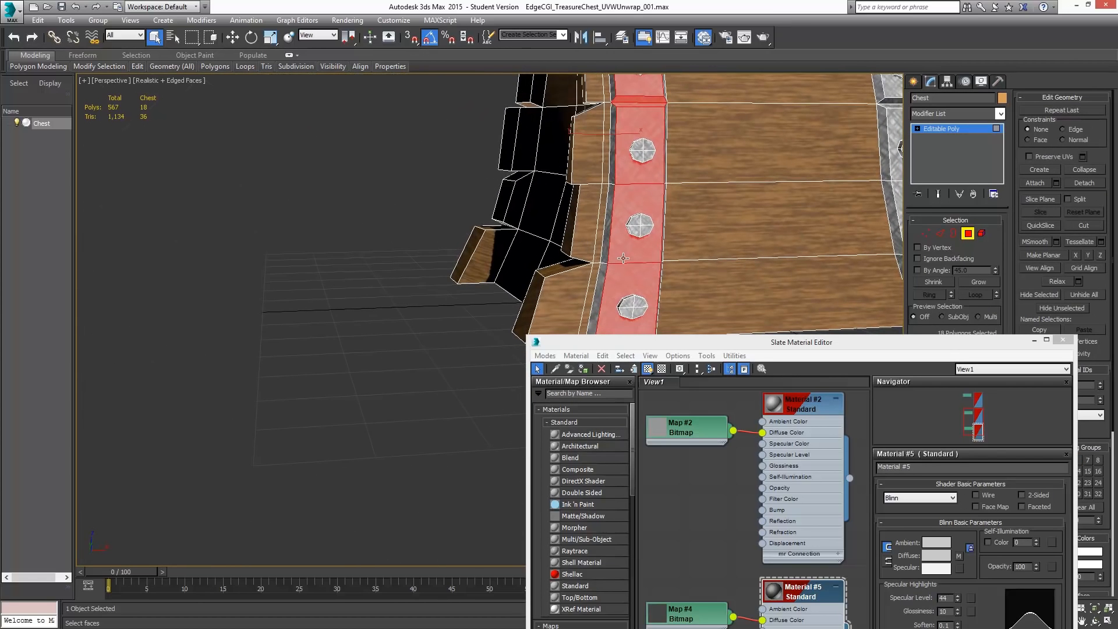
Select the outer polygons of the first metal band along the chest's rear and up to the top of the lid.
click(630, 280)
ctrl+click(625, 225)
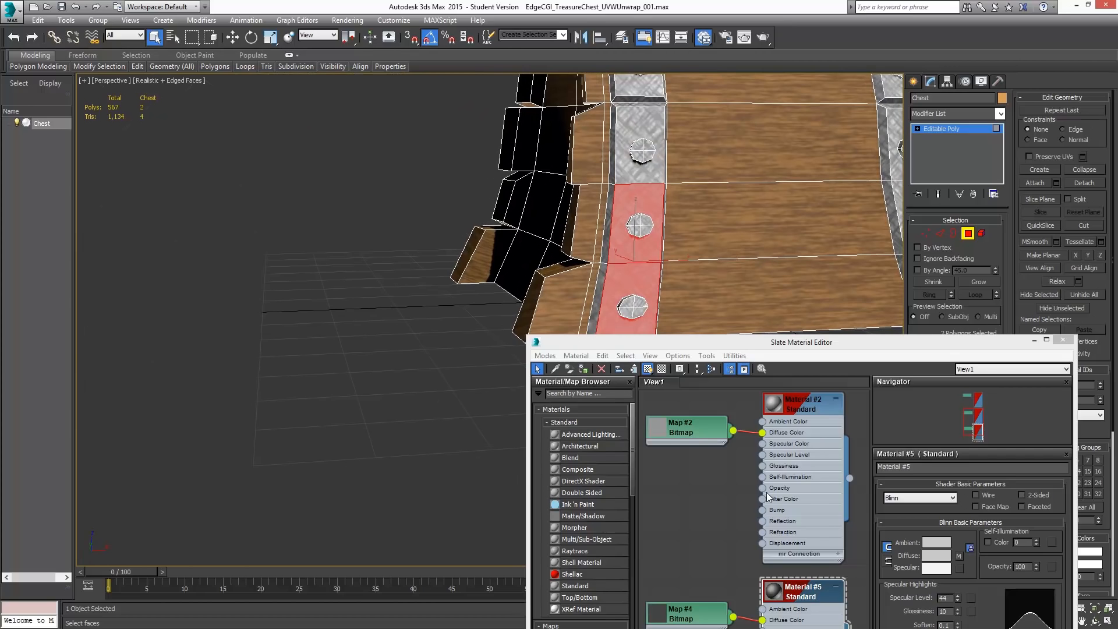
ctrl+click(630, 157)
middle_drag(660, 124, 661, 250)
ctrl+click(618, 175)
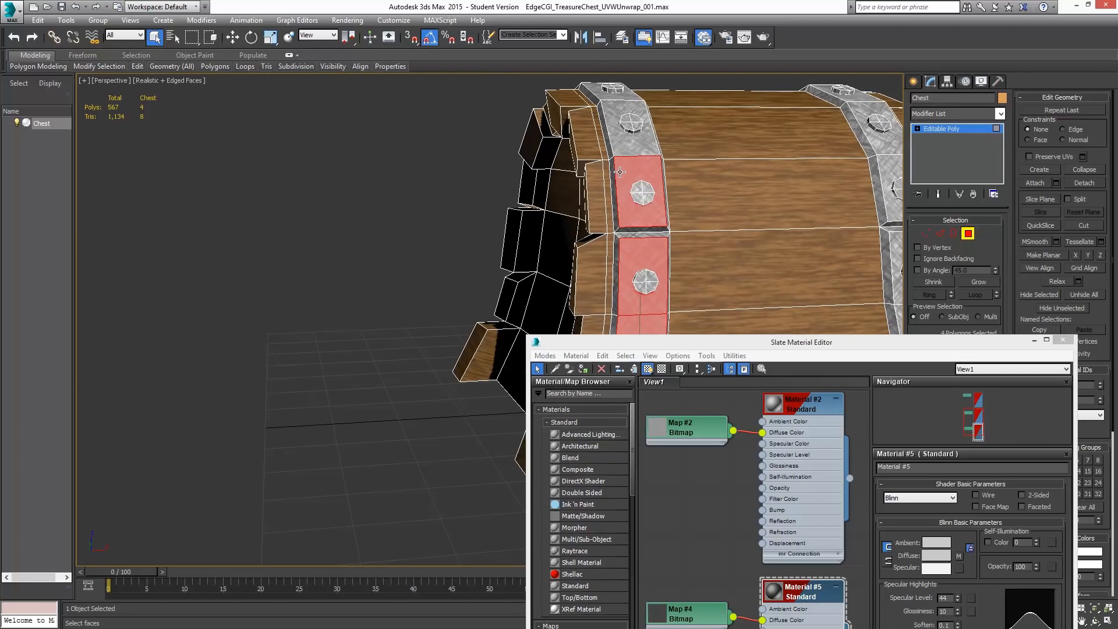
ctrl+click(616, 140)
ctrl+click(612, 92)
Add the same band's remaining outer polygons over the lid and down the chest's front to the selection.
alt+middle_drag(555, 120, 460, 170)
ctrl+click(445, 163)
ctrl+click(364, 246)
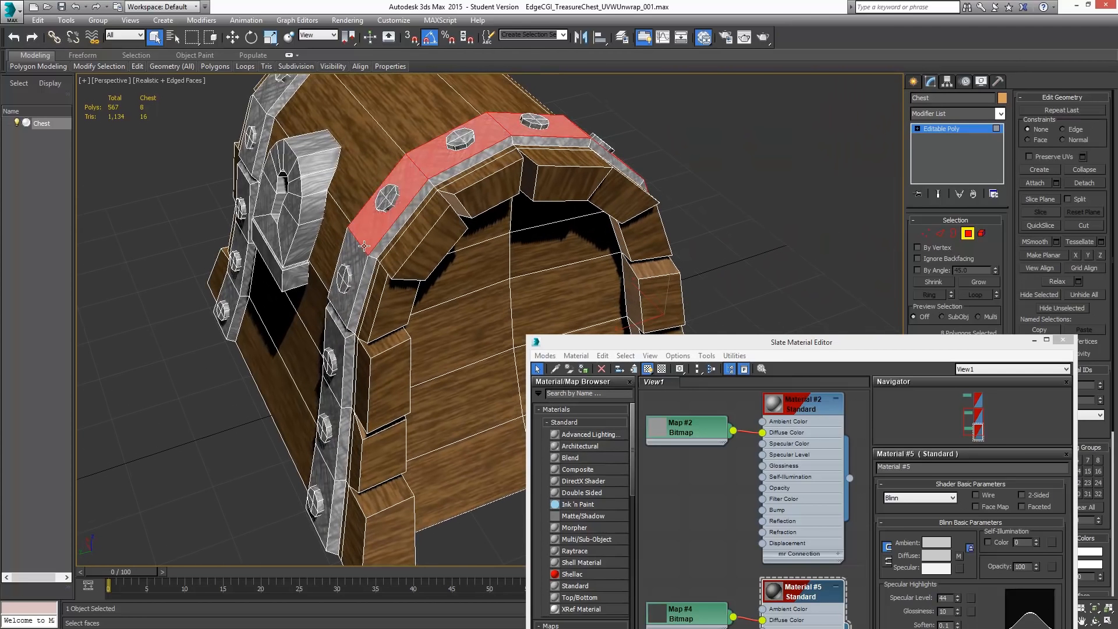
ctrl+click(357, 266)
alt+middle_drag(356, 265, 416, 323)
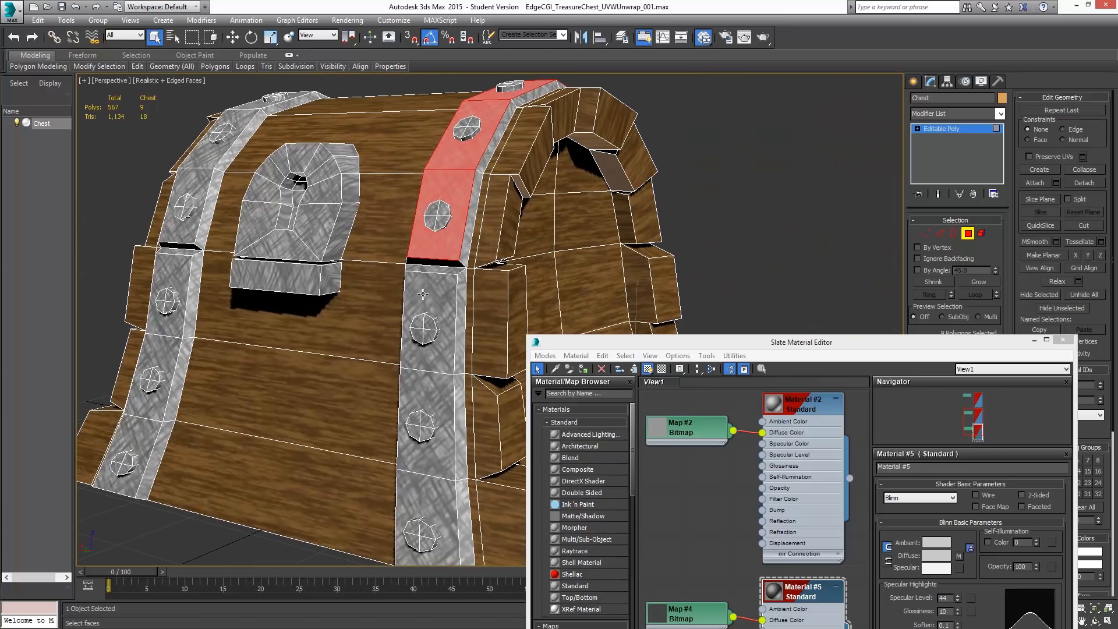
ctrl+click(423, 294)
ctrl+click(437, 460)
ctrl+click(440, 514)
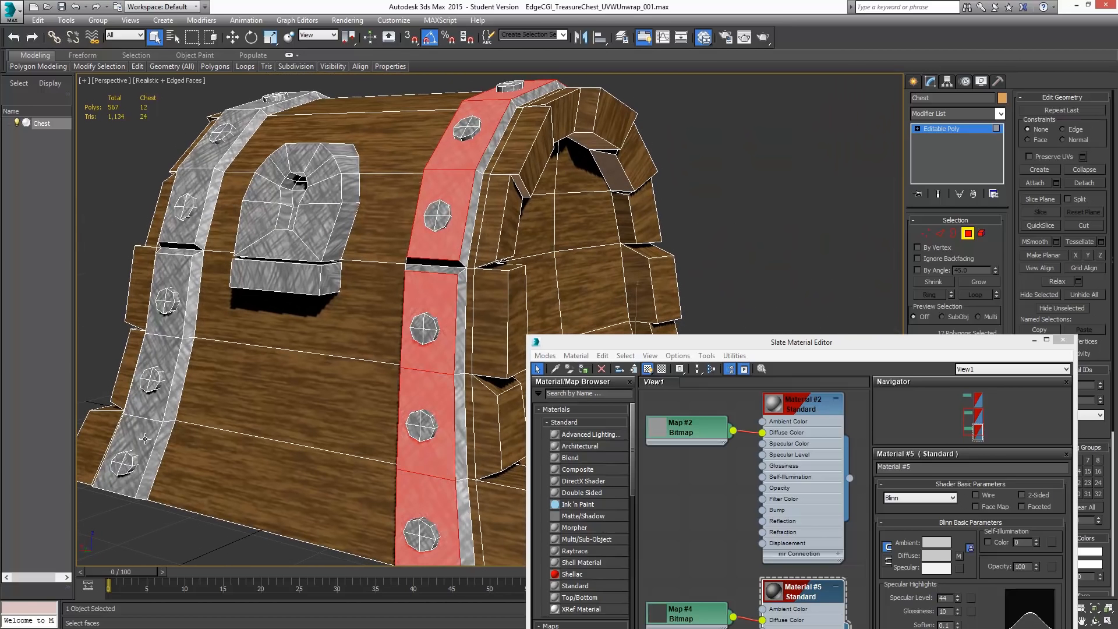
Add the second metal band's outer polygons to the selection, from the chest's front base up to the lid's top.
ctrl+click(145, 439)
ctrl+click(166, 342)
ctrl+click(174, 280)
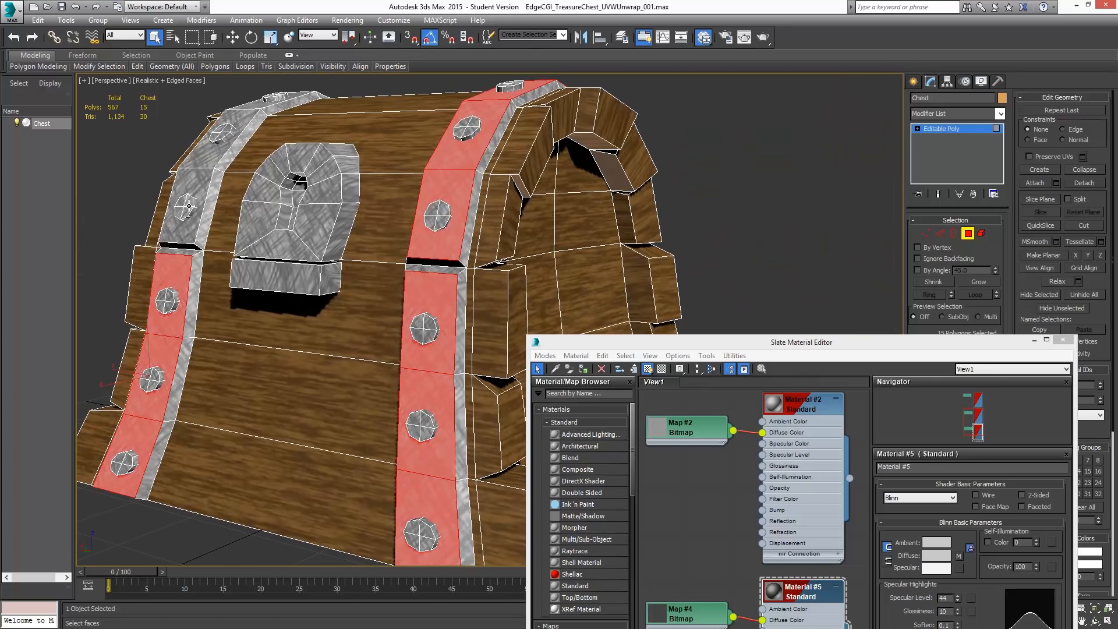
ctrl+click(189, 205)
ctrl+click(203, 156)
alt+middle_drag(222, 143, 242, 152)
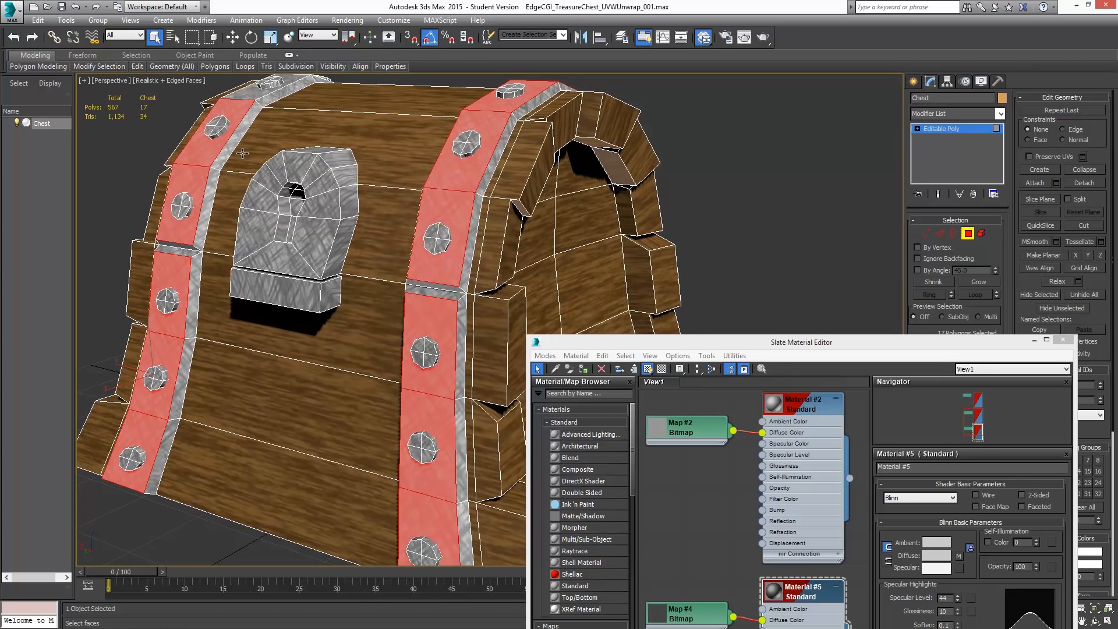
ctrl+click(249, 93)
Add the second band's outer polygons down the chest's rear to the selection.
alt+middle_drag(428, 143, 544, 173)
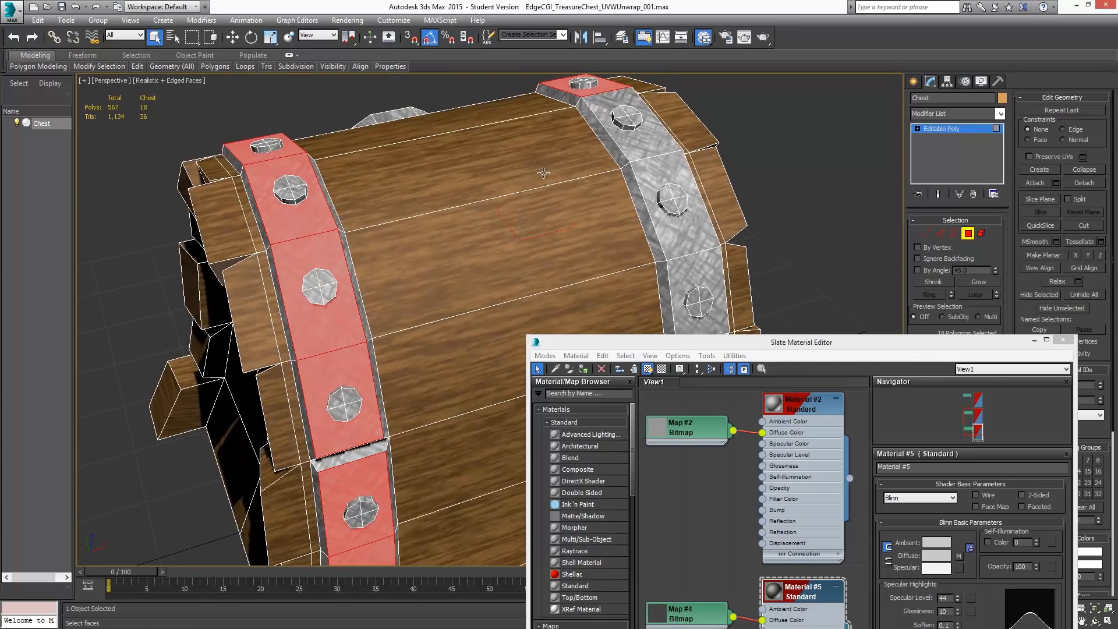
ctrl+click(641, 150)
ctrl+click(643, 178)
ctrl+click(681, 282)
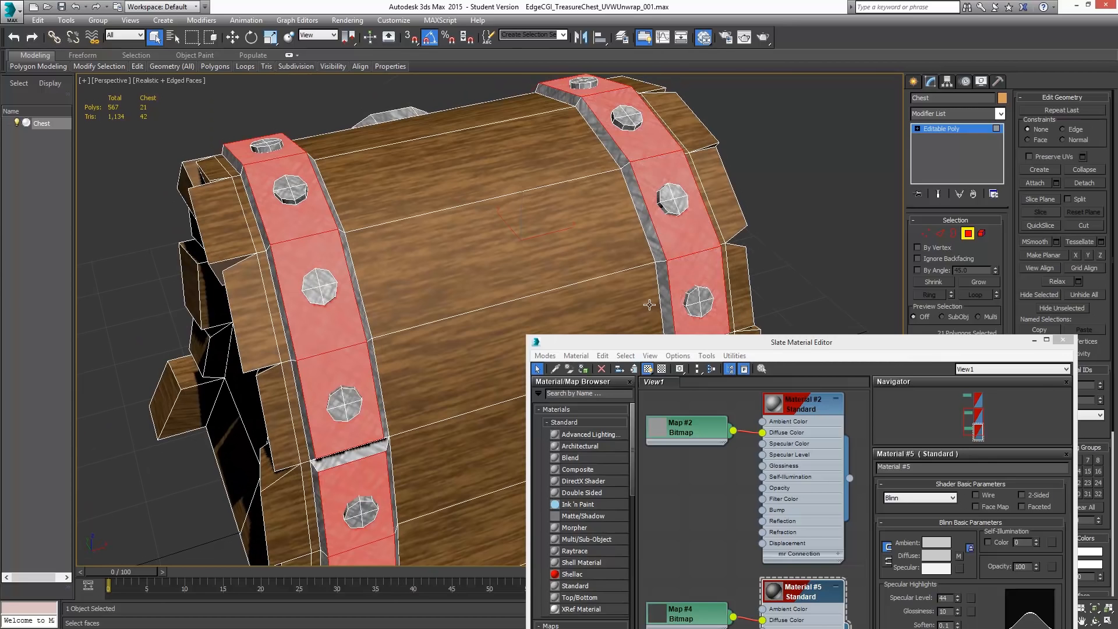
middle_drag(598, 262, 427, 67)
ctrl+click(528, 262)
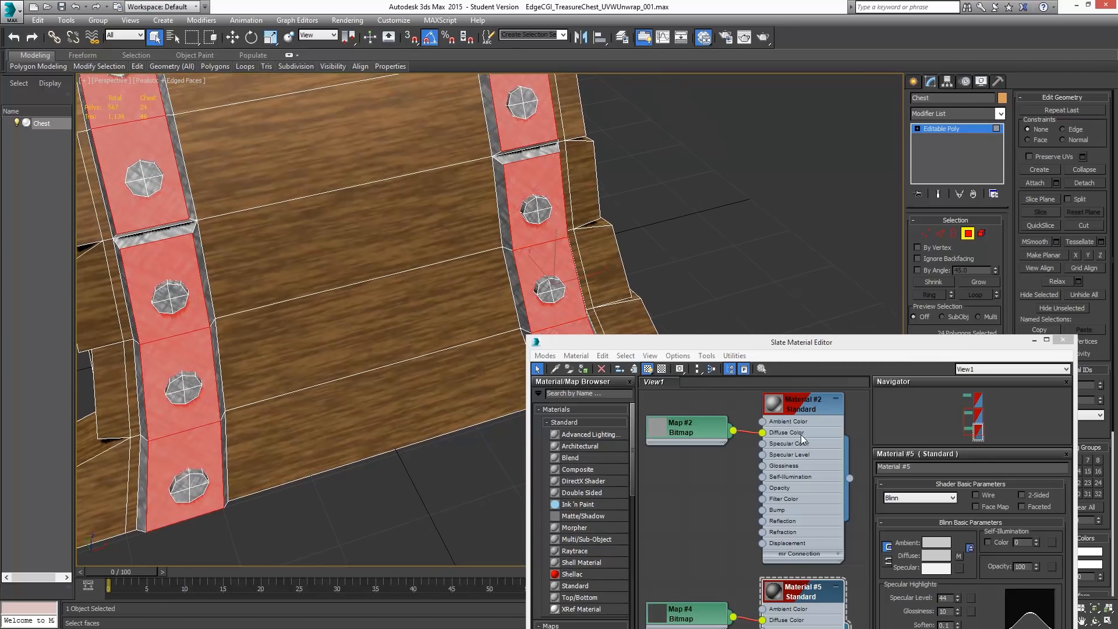
Invert the selection and remove the wooden elements from it, keeping only the band edges, rivets and lock.
click(37, 20)
click(64, 230)
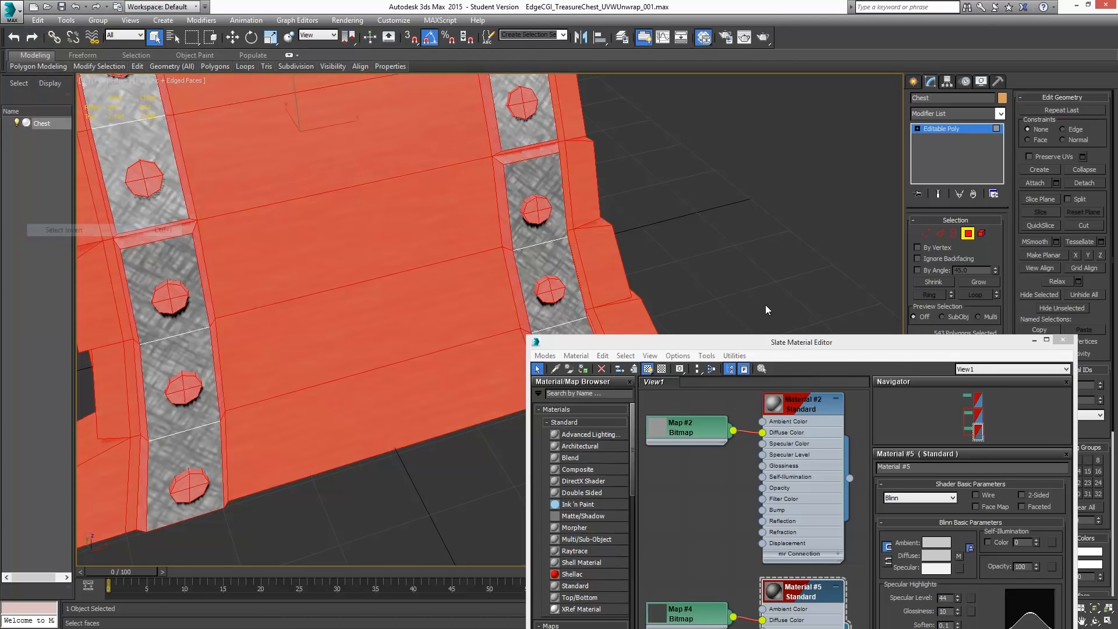
alt+click(423, 217)
click(982, 233)
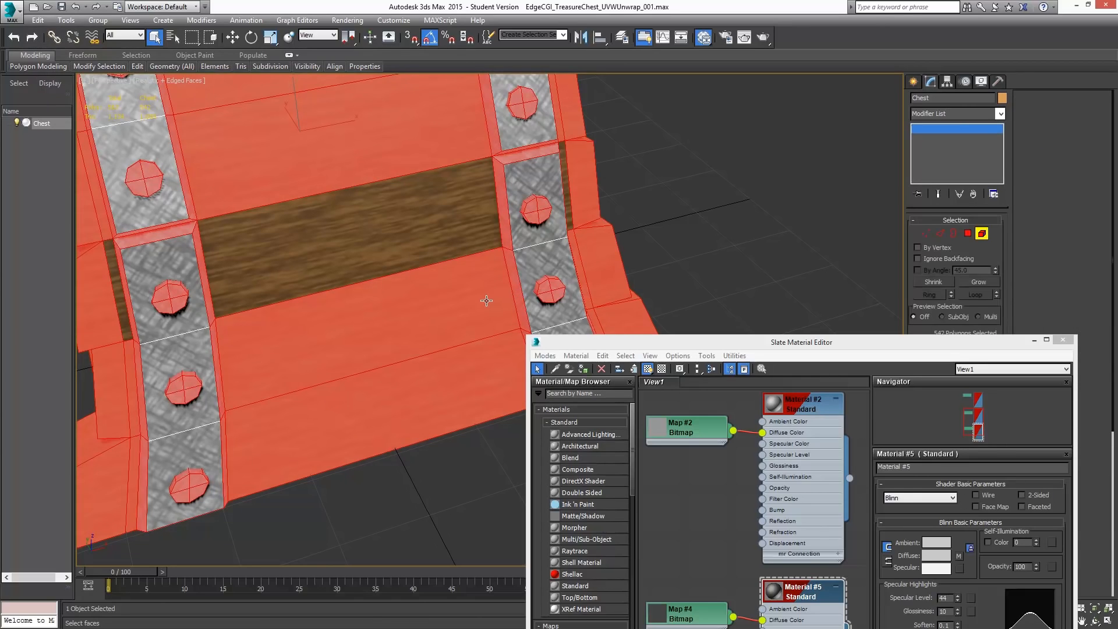
alt+click(489, 299)
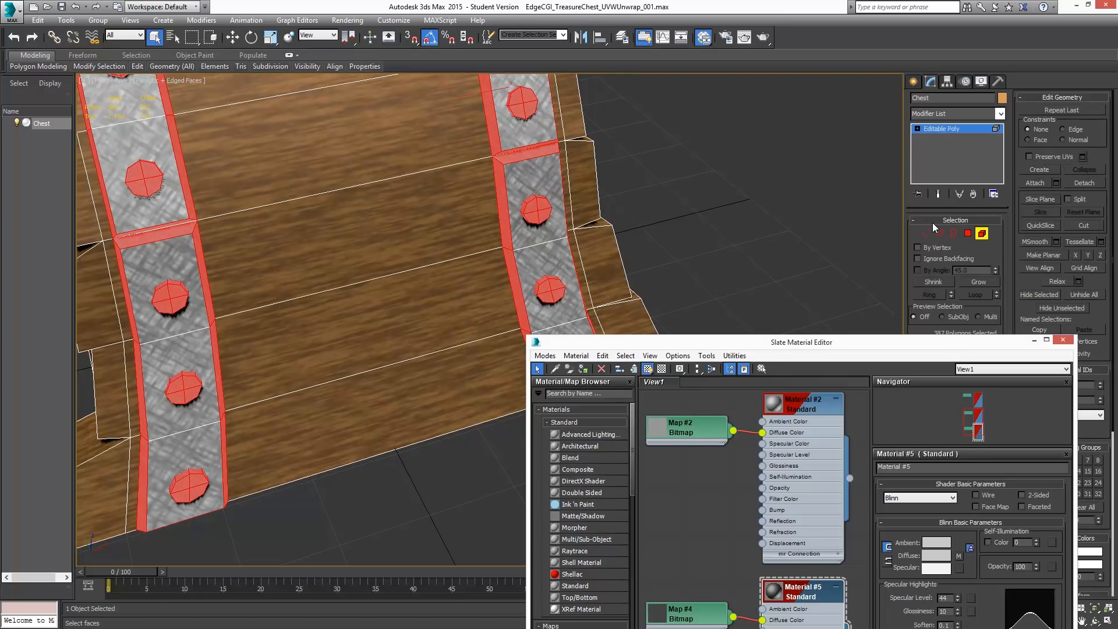
Give the selected band edges, rivets and lock the dark metal material, and clear the selection at Polygon level with By Vertex enabled.
click(967, 233)
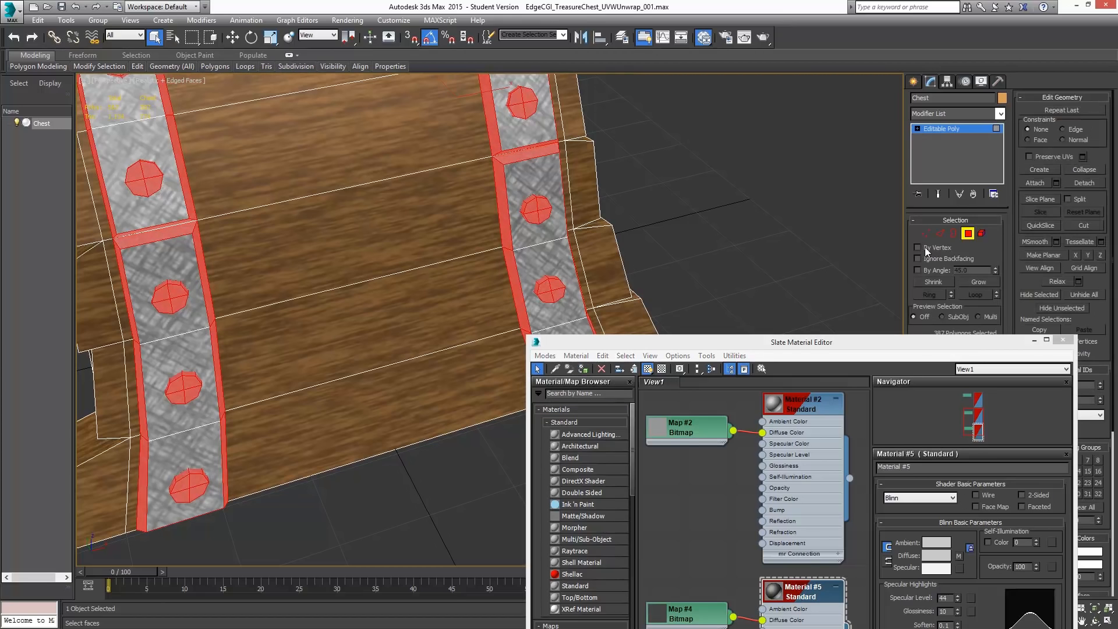
click(919, 247)
click(682, 247)
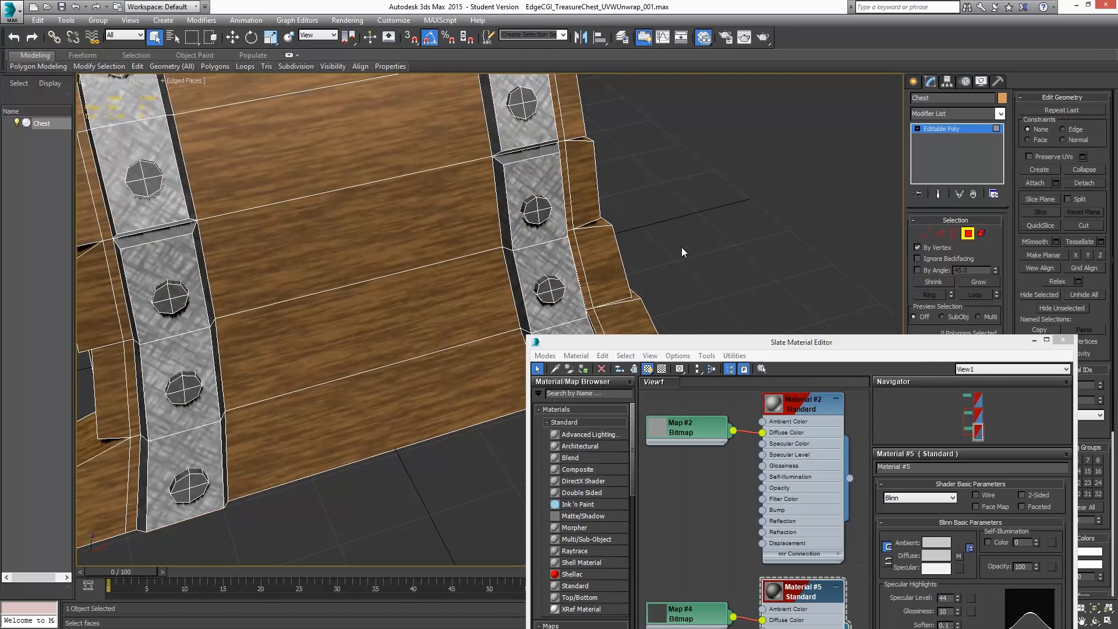
Select the rivet caps up the first metal band on the chest's rear, from near the base to the upper lid.
click(550, 290)
drag(662, 347, 873, 295)
ctrl+click(574, 375)
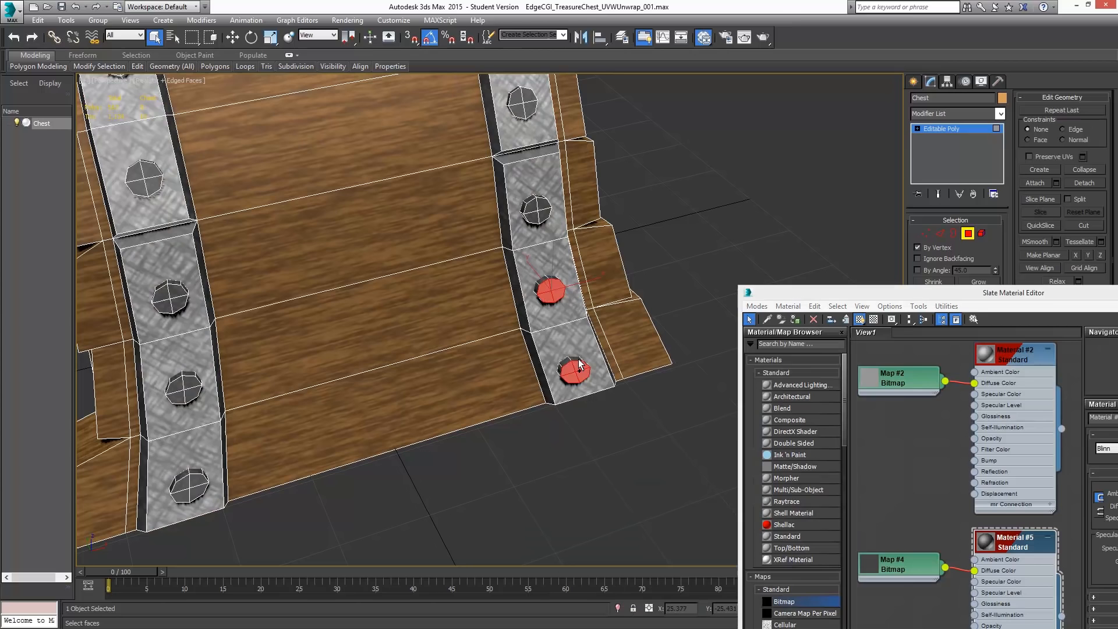
ctrl+click(537, 211)
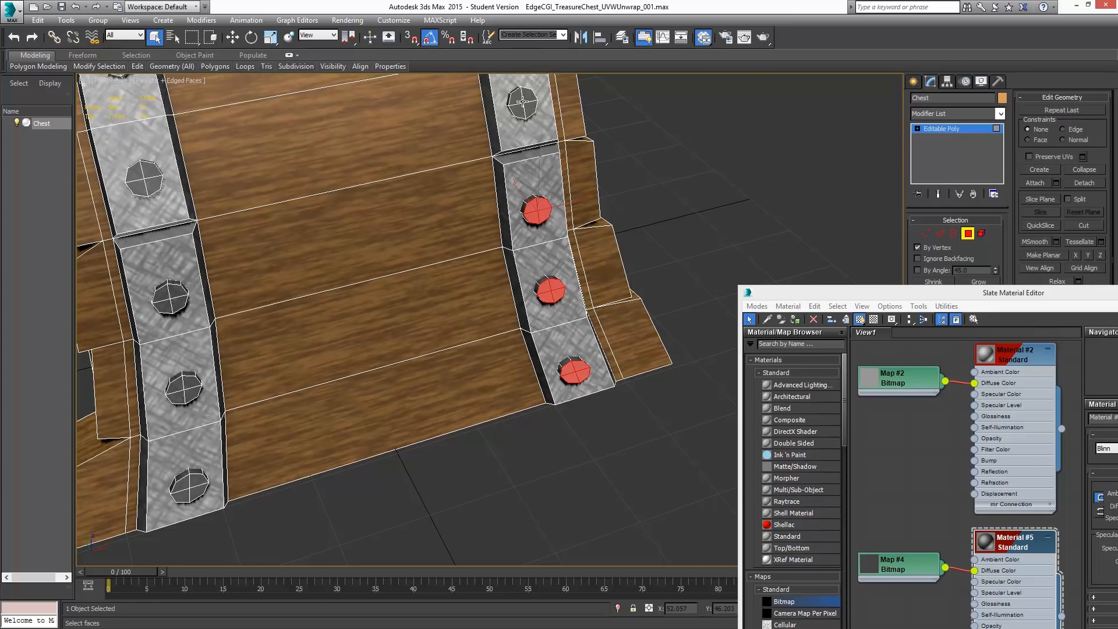
alt+middle_drag(523, 102, 546, 289)
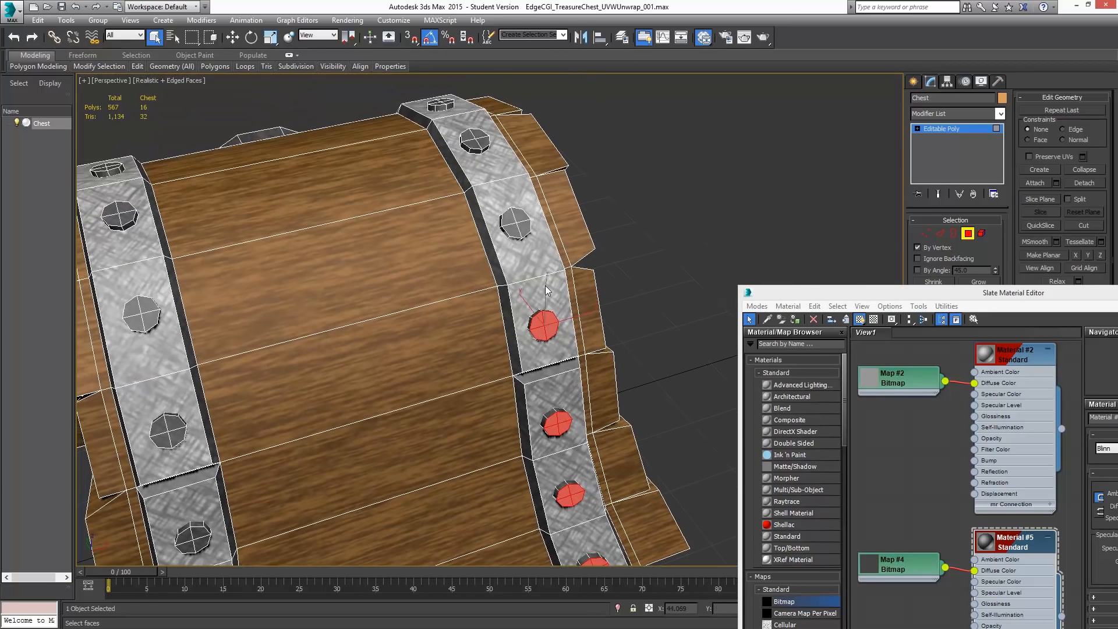
ctrl+click(512, 220)
ctrl+click(475, 140)
Add the first band's remaining rivet caps to the selection, over the lid's top and down the front to the base.
alt+middle_drag(479, 144, 524, 204)
ctrl+click(576, 212)
ctrl+click(671, 283)
ctrl+click(725, 381)
alt+middle_drag(726, 382, 531, 293)
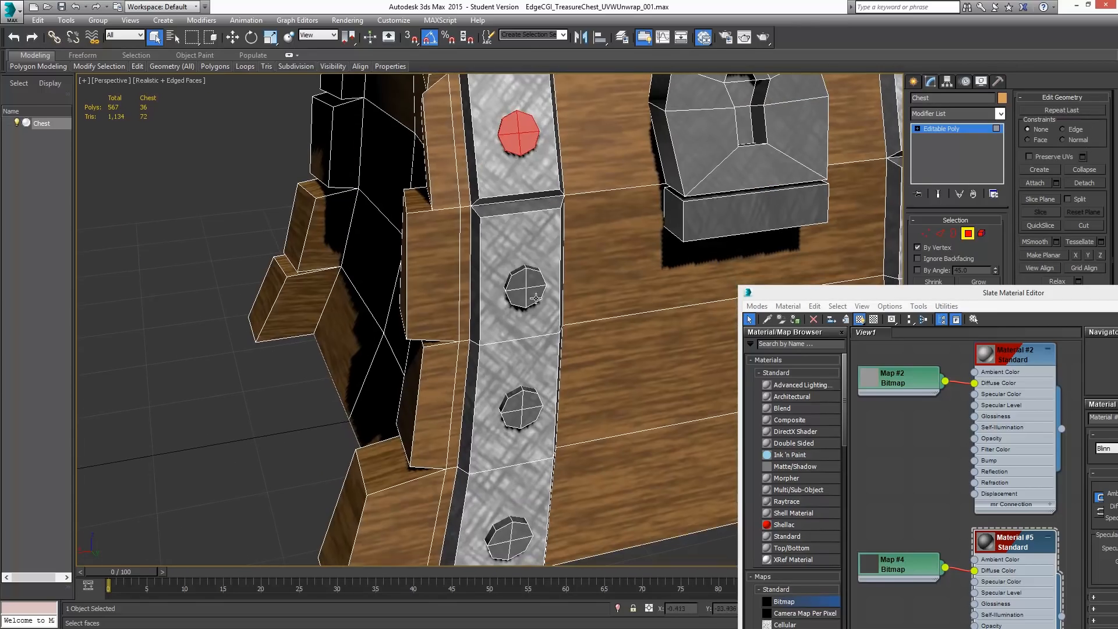
ctrl+click(526, 289)
ctrl+click(522, 410)
ctrl+click(512, 540)
Add the second band's rivet caps on the chest's front to the selection, from the base up to the lid.
scroll(571, 315, down, 5)
ctrl+click(649, 426)
ctrl+click(635, 375)
ctrl+click(629, 327)
ctrl+click(623, 267)
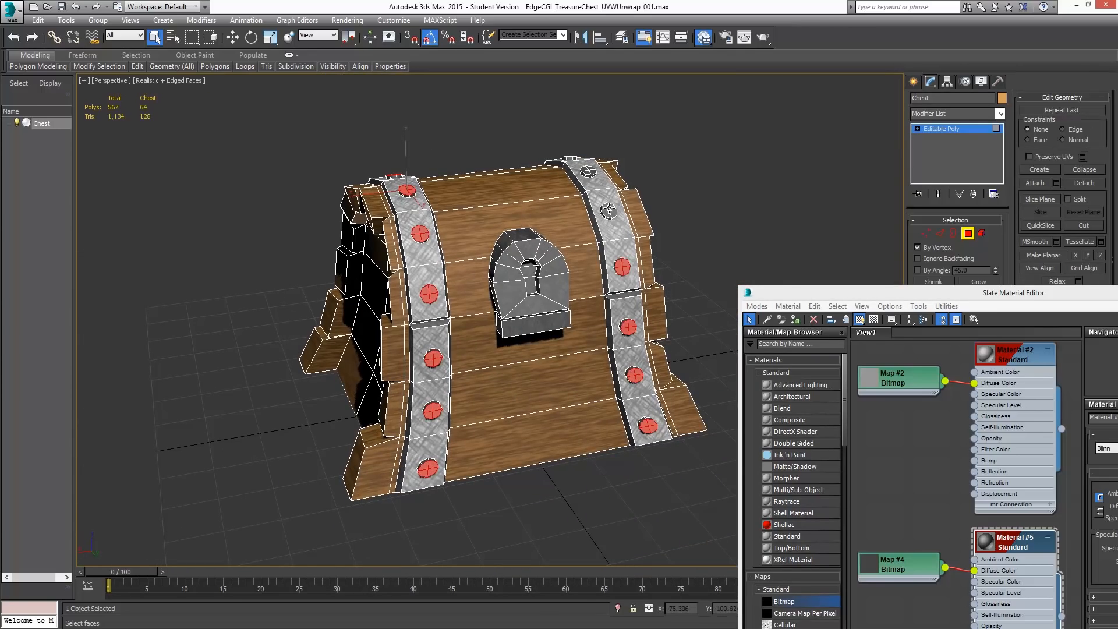
ctrl+click(609, 211)
ctrl+click(589, 172)
Add the second band's rivet caps down the chest's rear to the selection.
alt+middle_drag(589, 171, 361, 257)
ctrl+click(325, 216)
ctrl+click(310, 332)
ctrl+click(311, 397)
ctrl+click(308, 448)
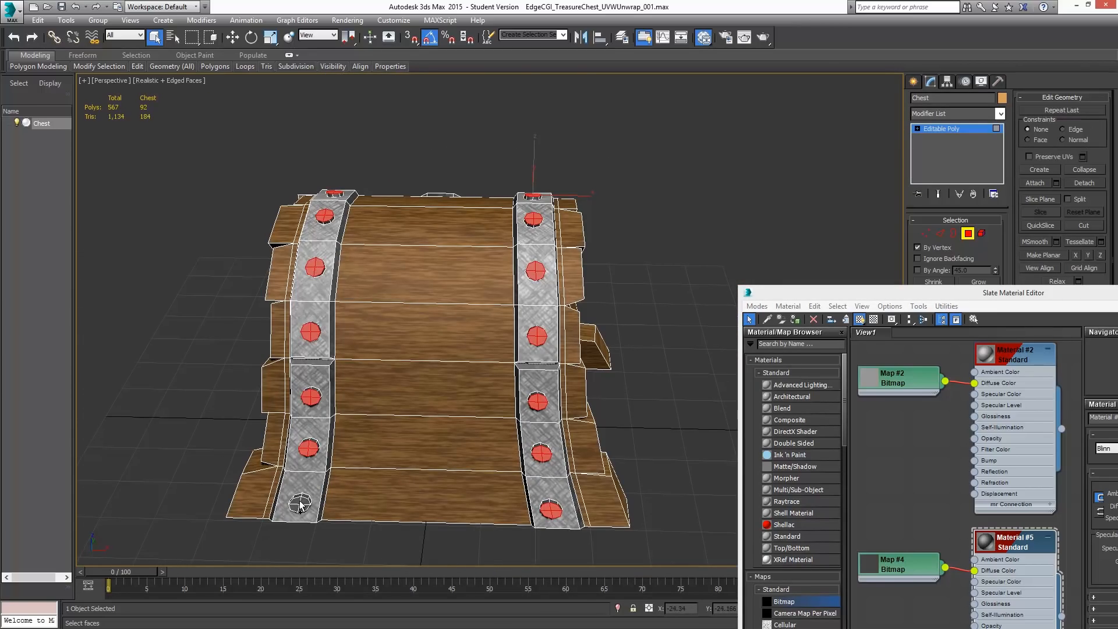
ctrl+click(300, 503)
Assign the metal material, Material #2, to the selected rivet caps and clear the selection.
drag(929, 295, 738, 131)
double_click(812, 192)
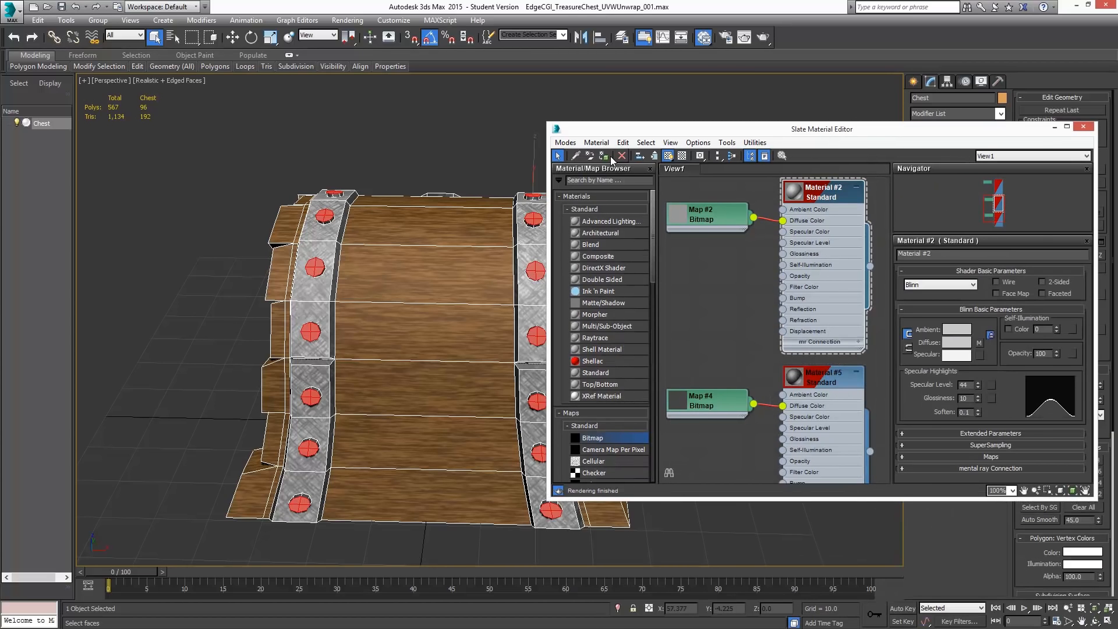
alt+middle_drag(473, 153, 308, 149)
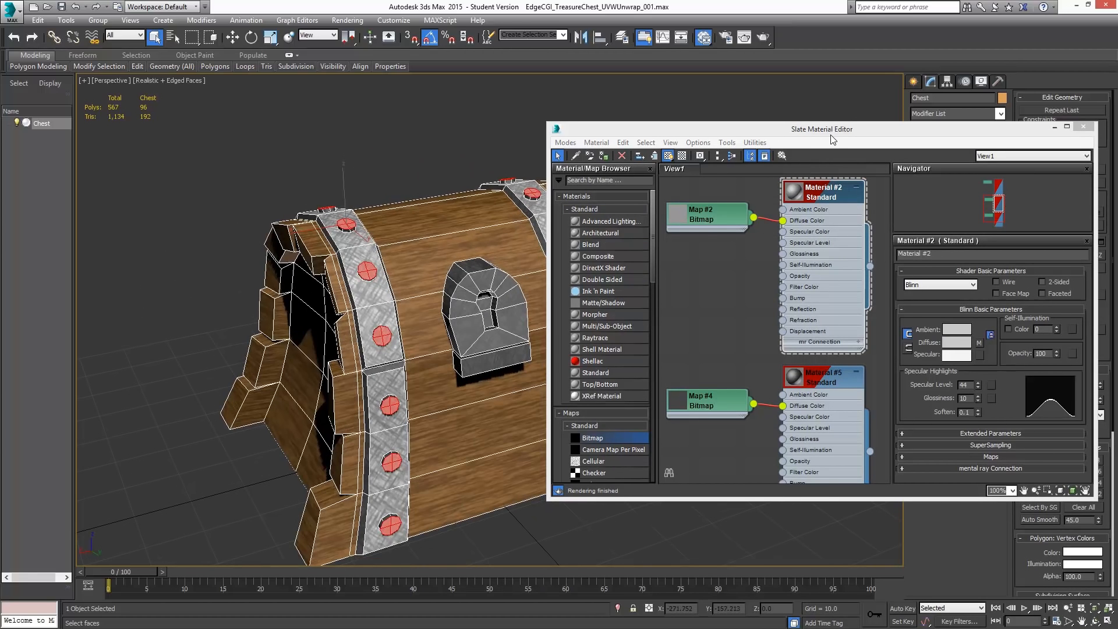
drag(833, 131, 829, 320)
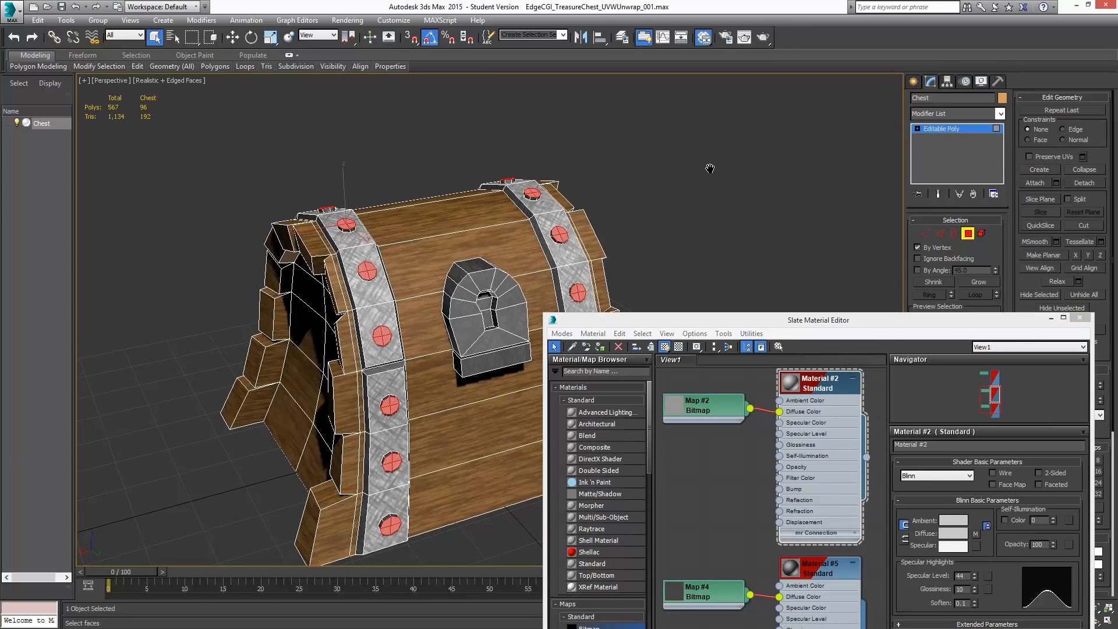
scroll(500, 294, up, 5)
click(741, 192)
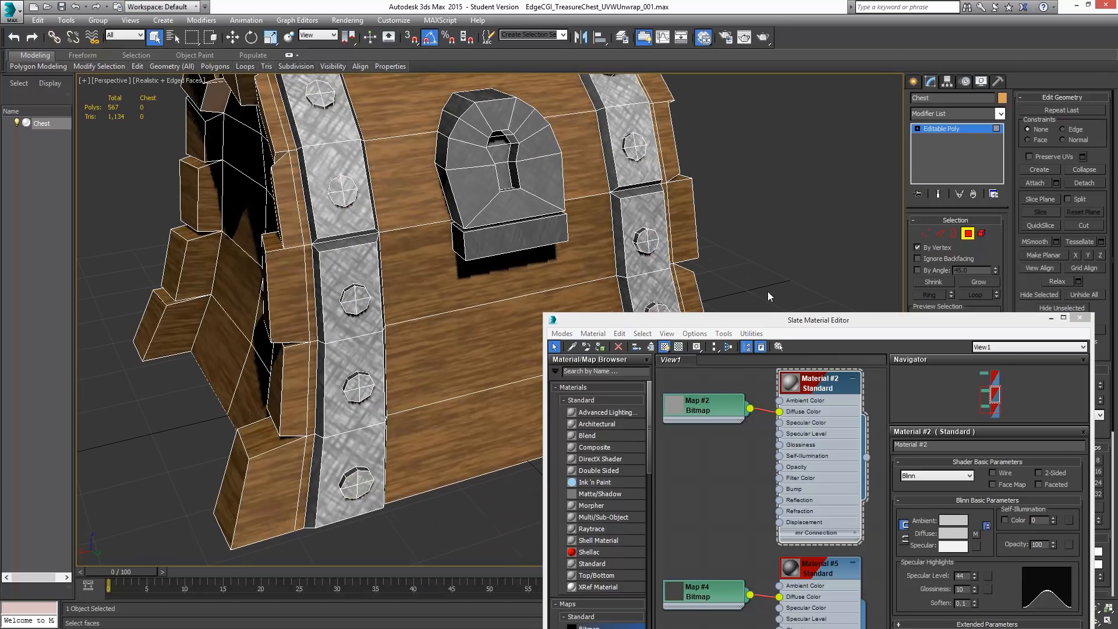
Turn off By Vertex and select the lock plate's front polygons around the keyhole plus the front face of its lower block.
mouse_move(651, 319)
mouse_down()
mouse_move(929, 268)
mouse_move(661, 328)
mouse_up()
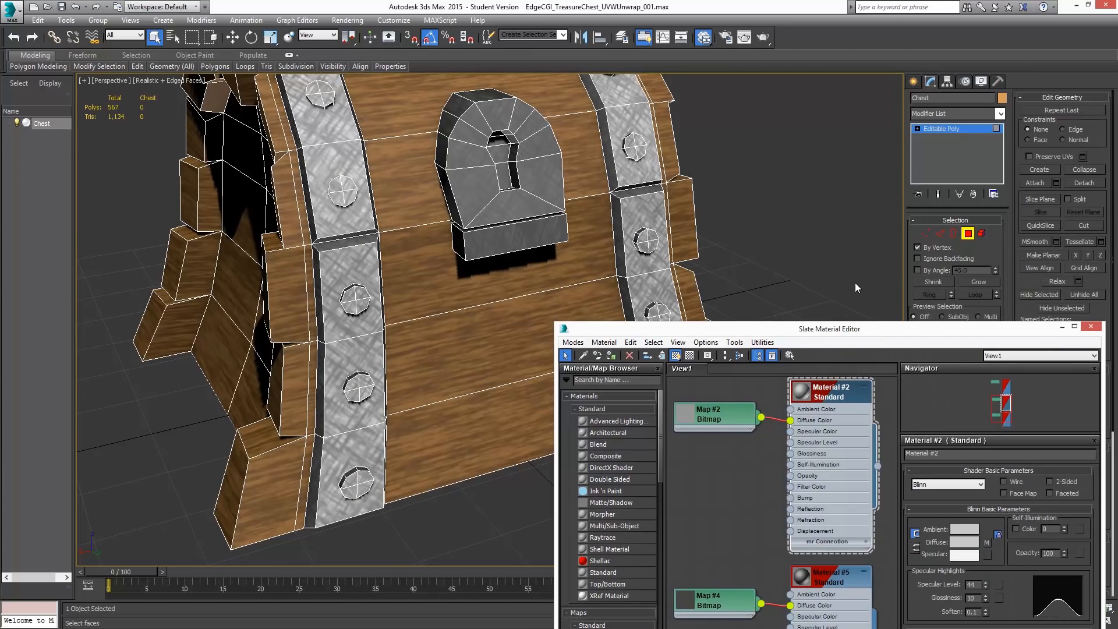
click(918, 248)
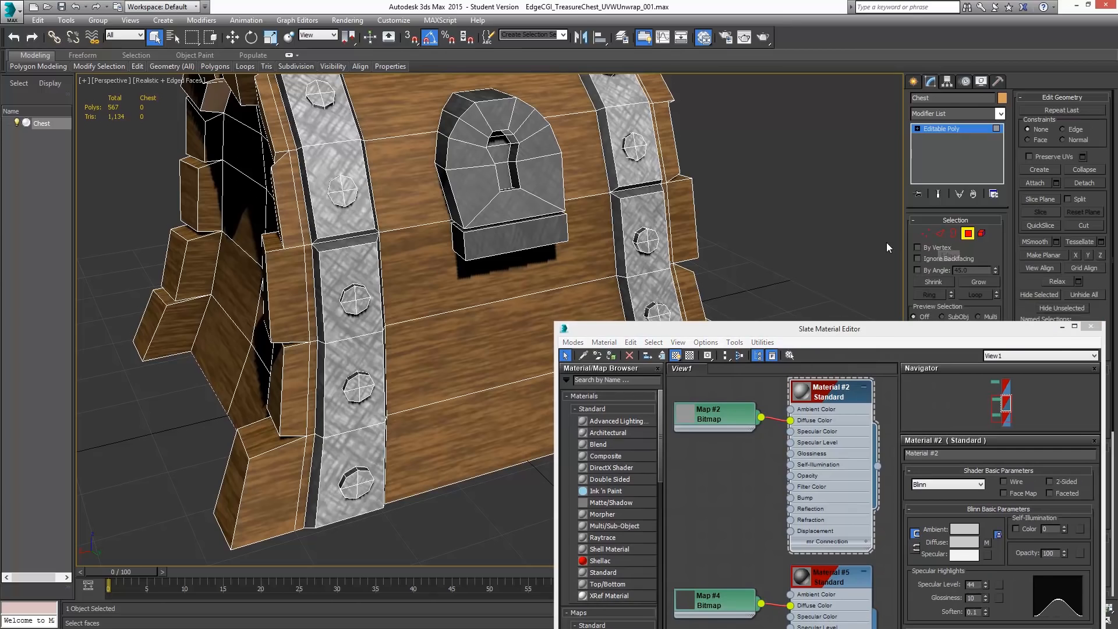
click(498, 115)
ctrl+click(481, 123)
ctrl+click(470, 135)
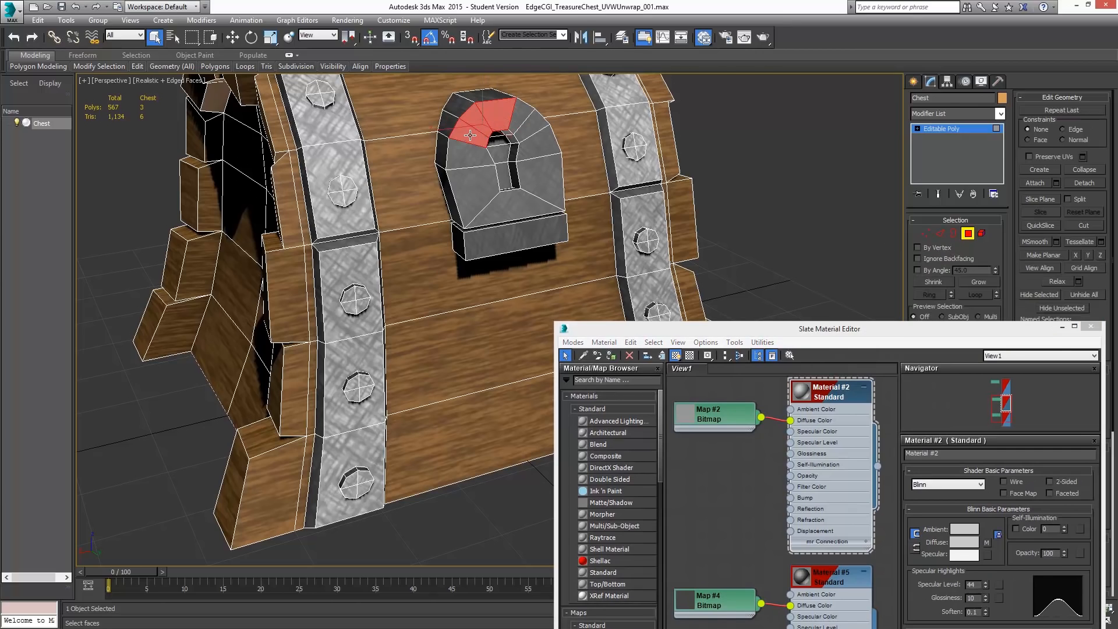
ctrl+click(470, 152)
ctrl+click(472, 175)
ctrl+click(494, 205)
ctrl+click(542, 161)
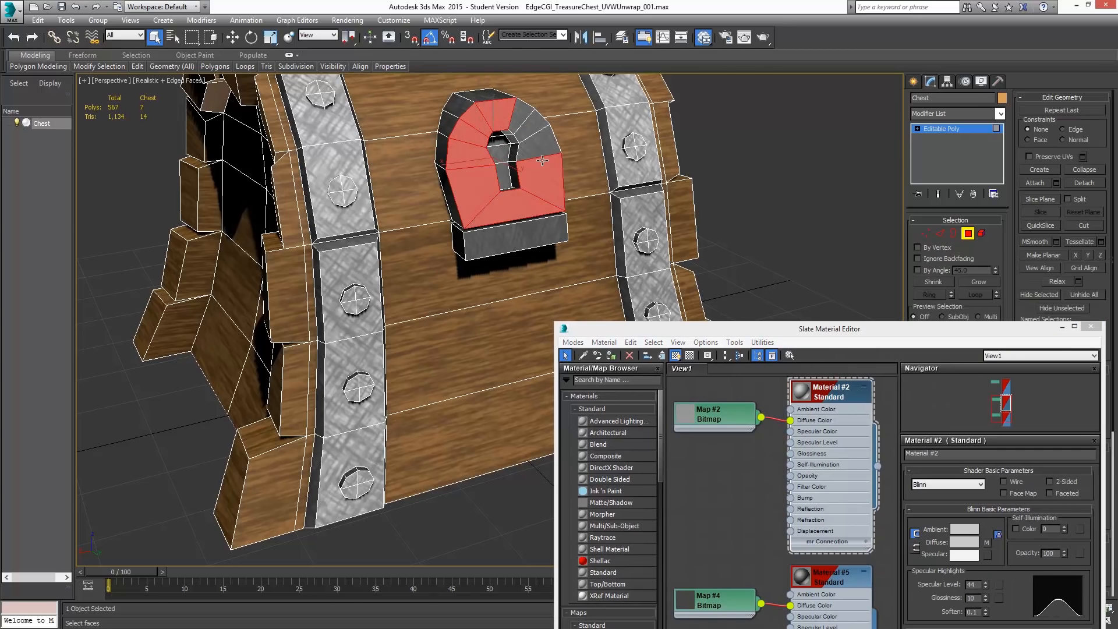
ctrl+click(548, 143)
ctrl+click(531, 124)
ctrl+click(517, 111)
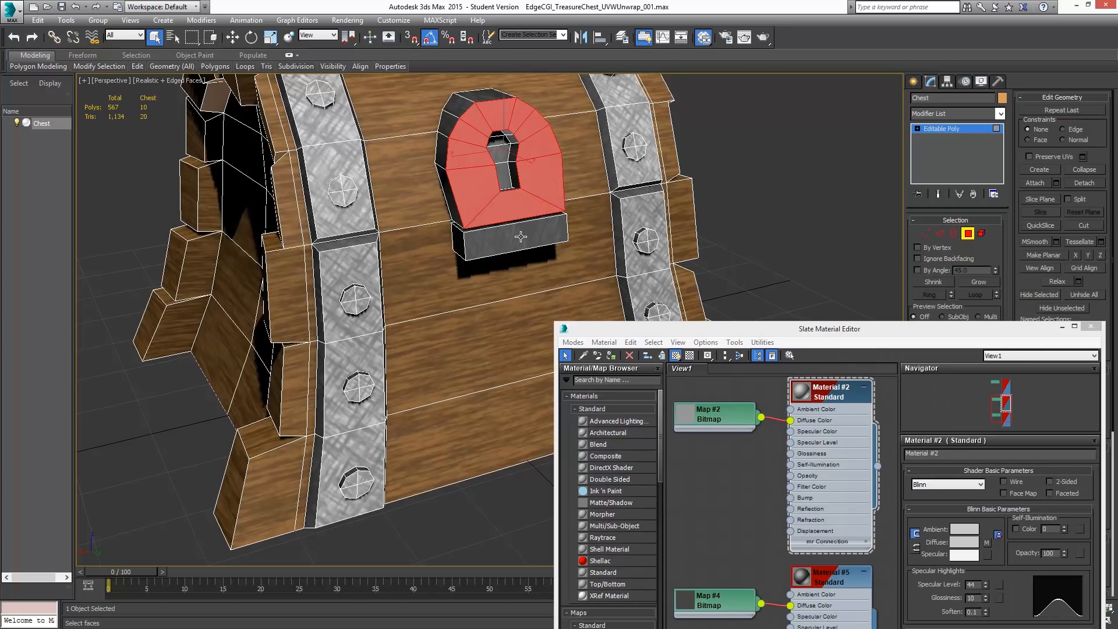
ctrl+click(521, 236)
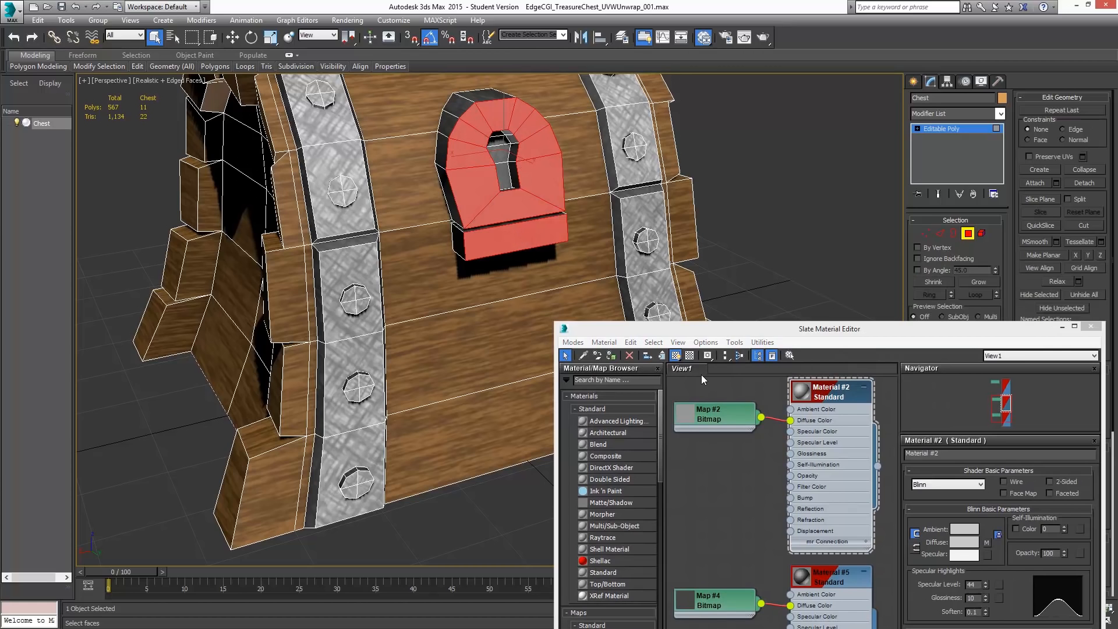
Assign Material #2 to the selected lock faces, leave Polygon level, deselect the chest and close the Slate Material Editor.
click(611, 355)
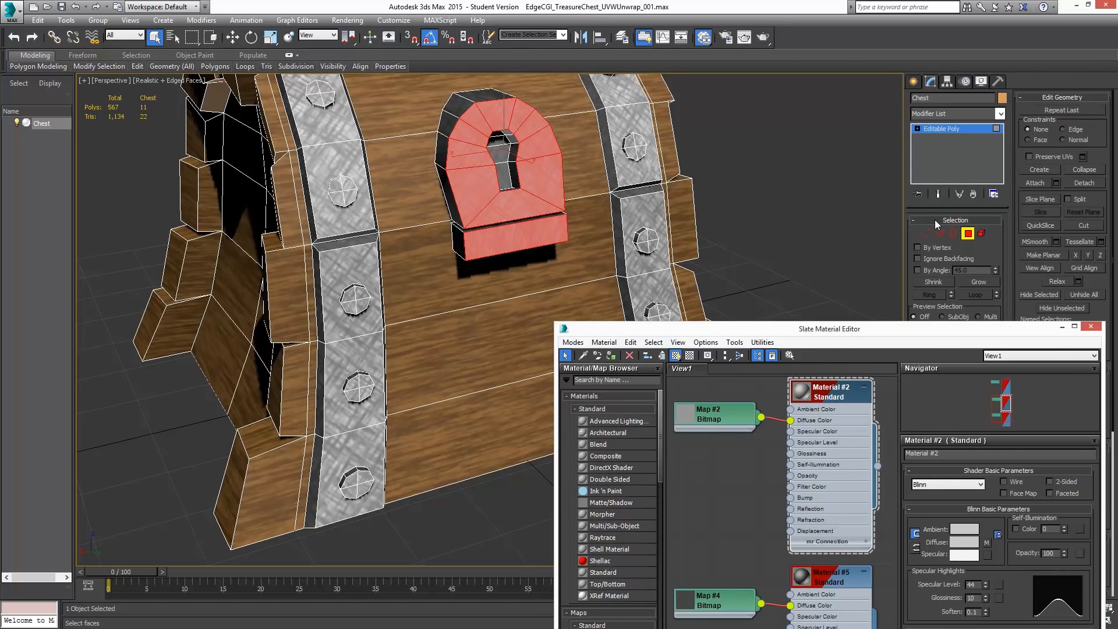
click(968, 233)
click(794, 169)
scroll(541, 138, down, 3)
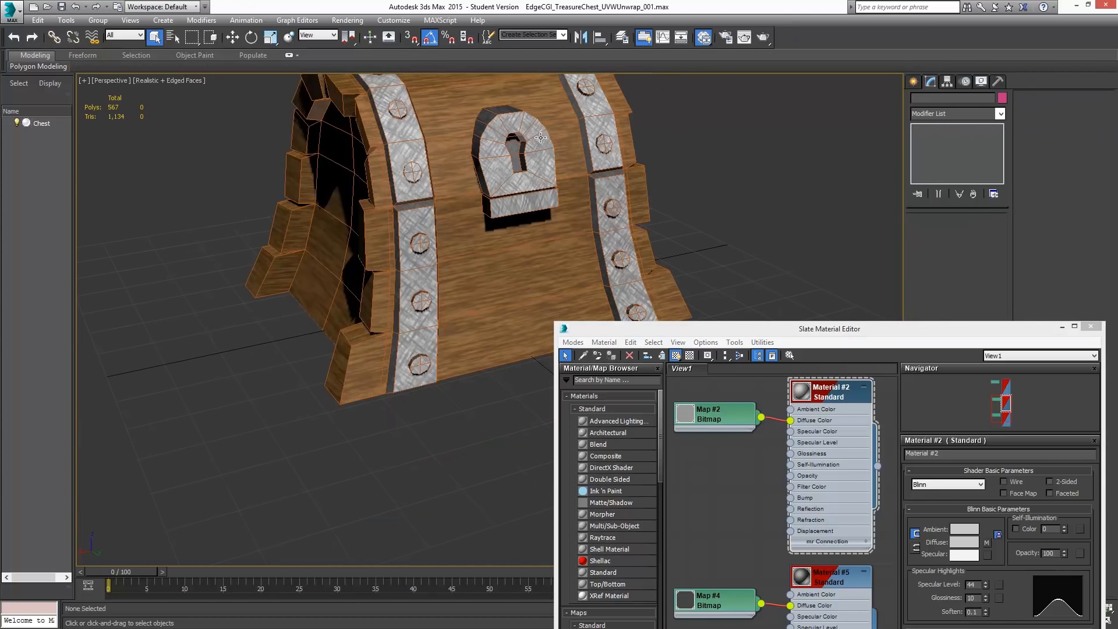
alt+middle_drag(470, 179, 455, 204)
click(1094, 327)
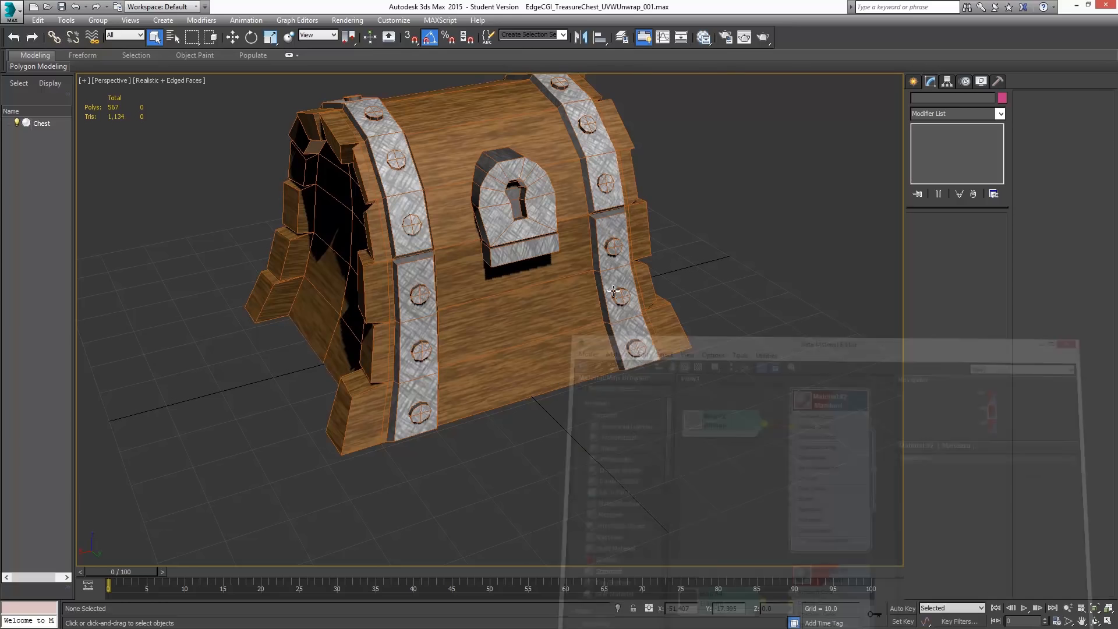
middle_drag(577, 212, 582, 242)
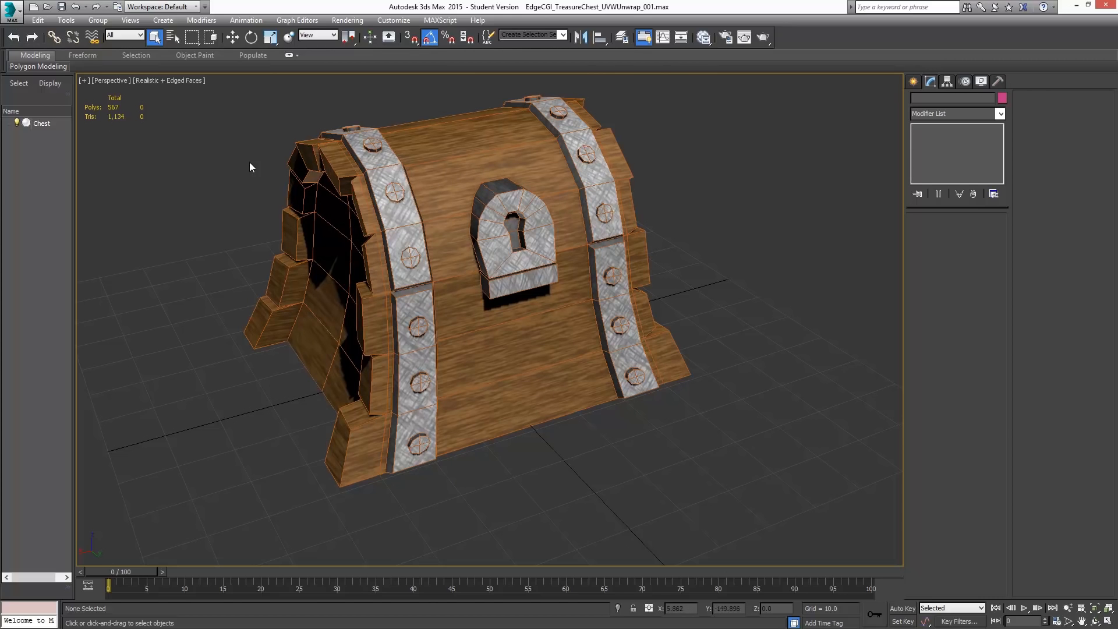
middle_drag(308, 173, 319, 177)
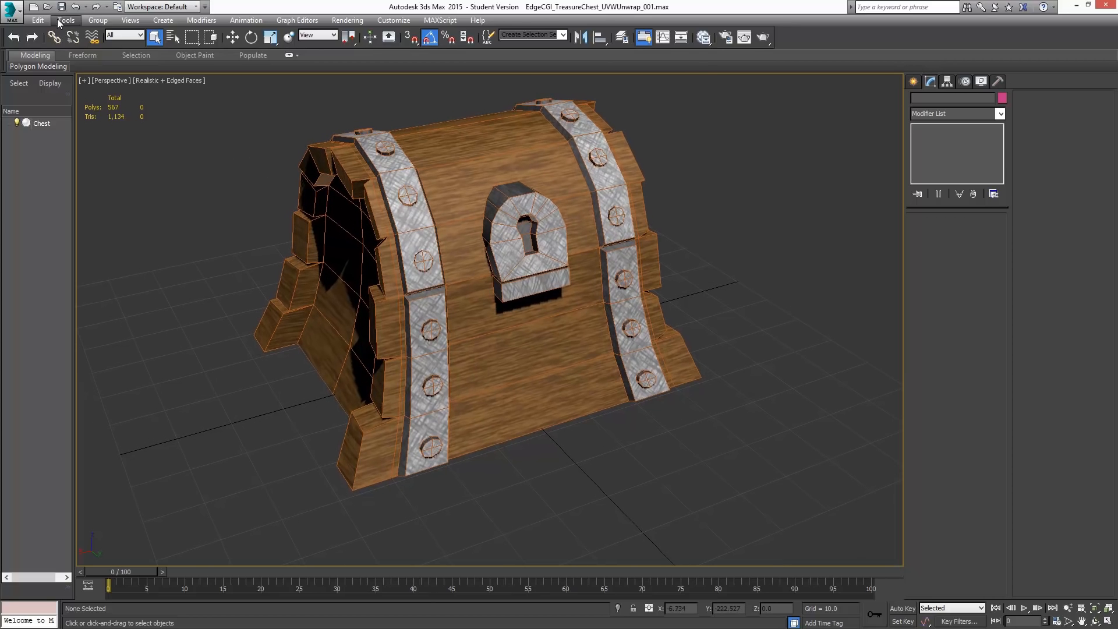
Start merging TreasureChest_BasicLighting02.max from the treasure chest's Modeling folder into the scene.
click(17, 14)
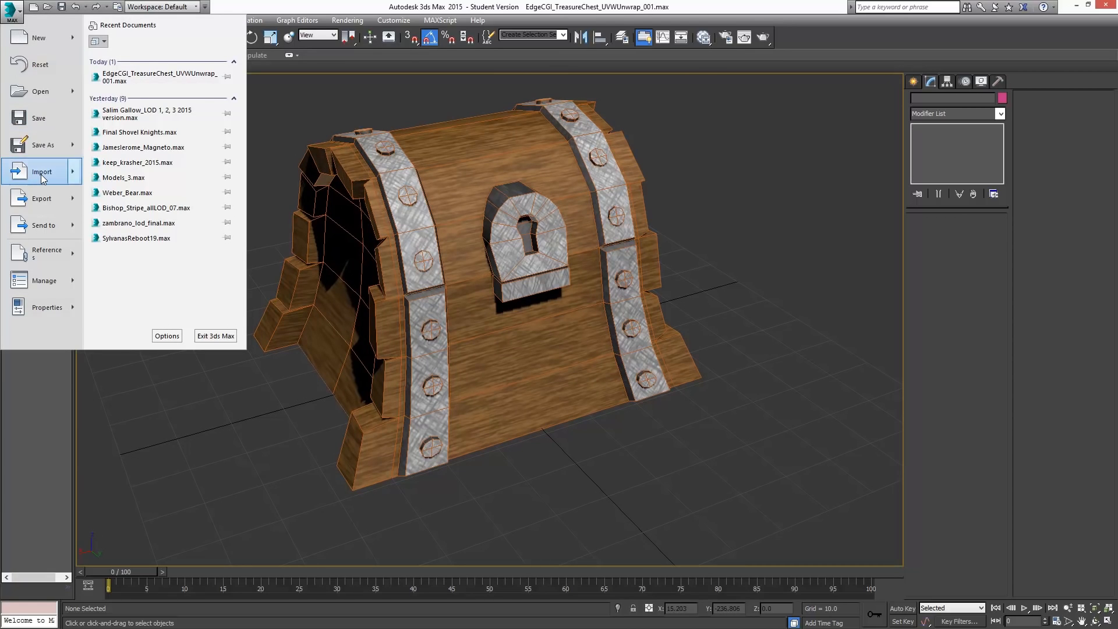
mouse_move(42, 177)
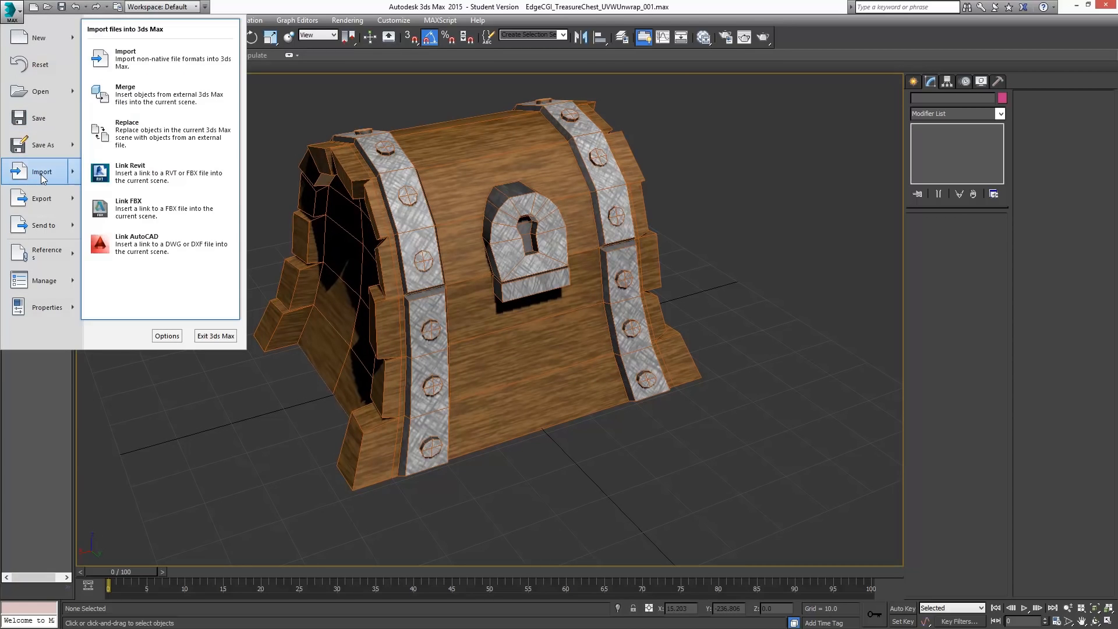
click(138, 102)
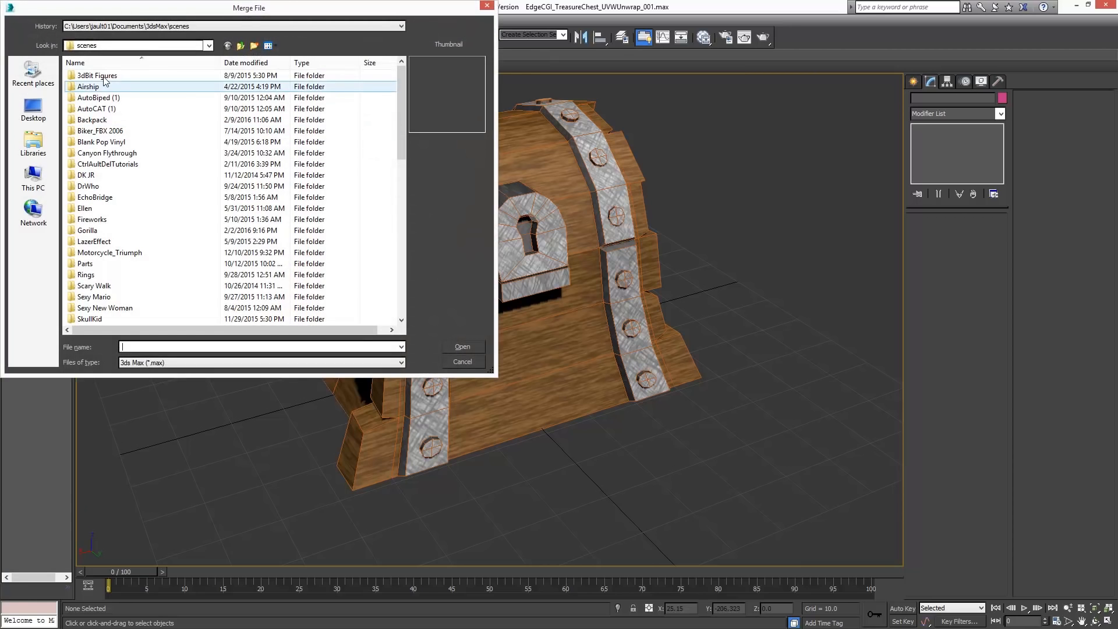
click(163, 26)
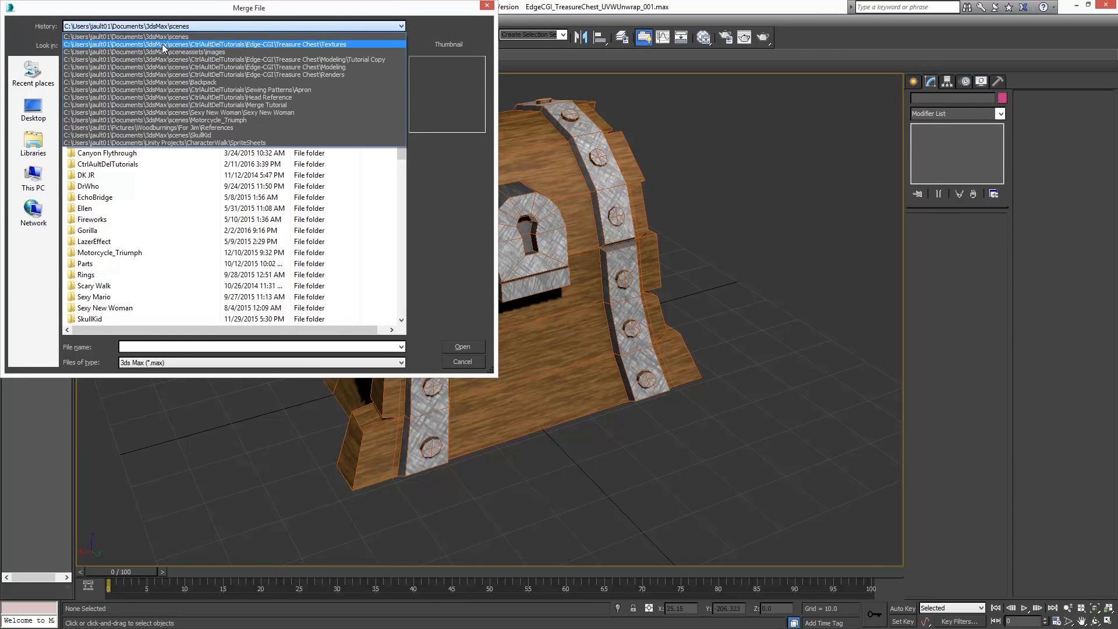
click(163, 44)
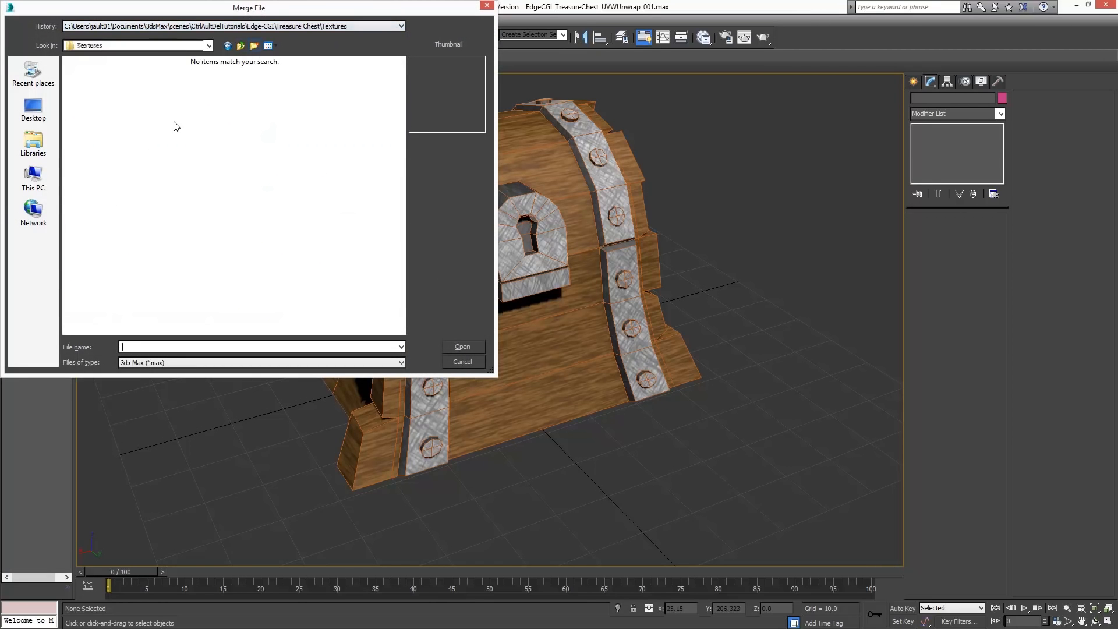
click(238, 49)
double_click(95, 87)
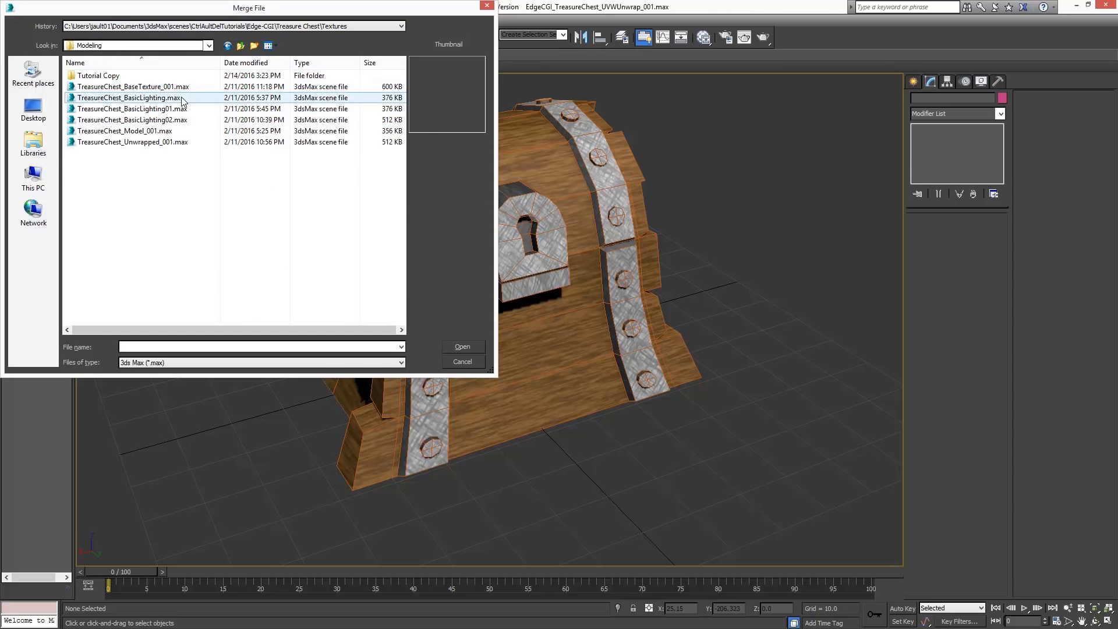
click(175, 119)
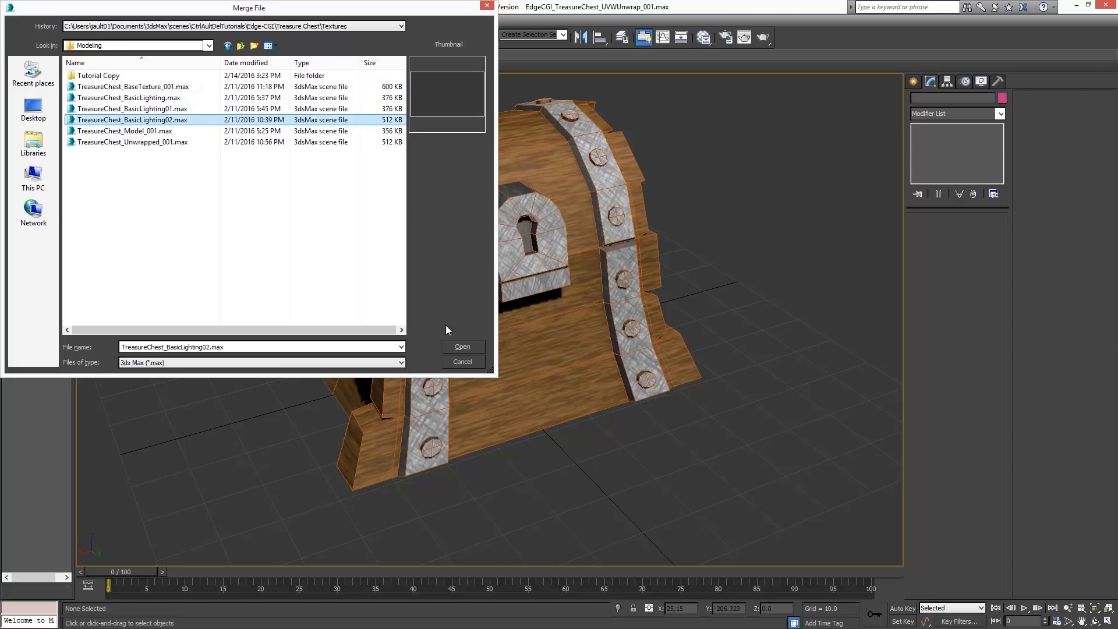
click(462, 347)
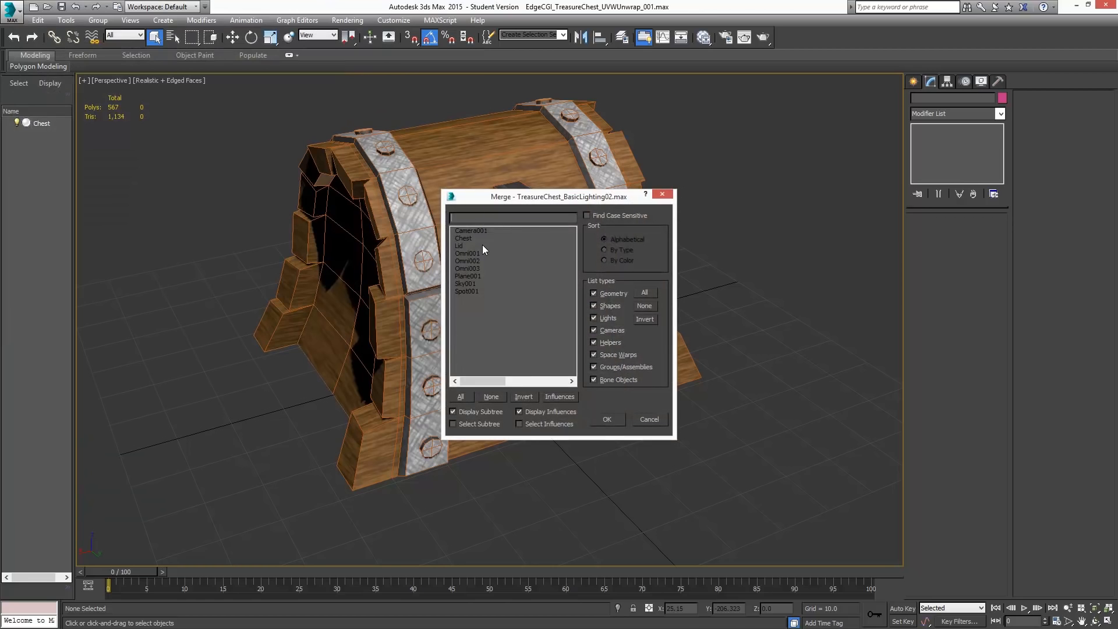
click(491, 397)
click(608, 318)
click(462, 396)
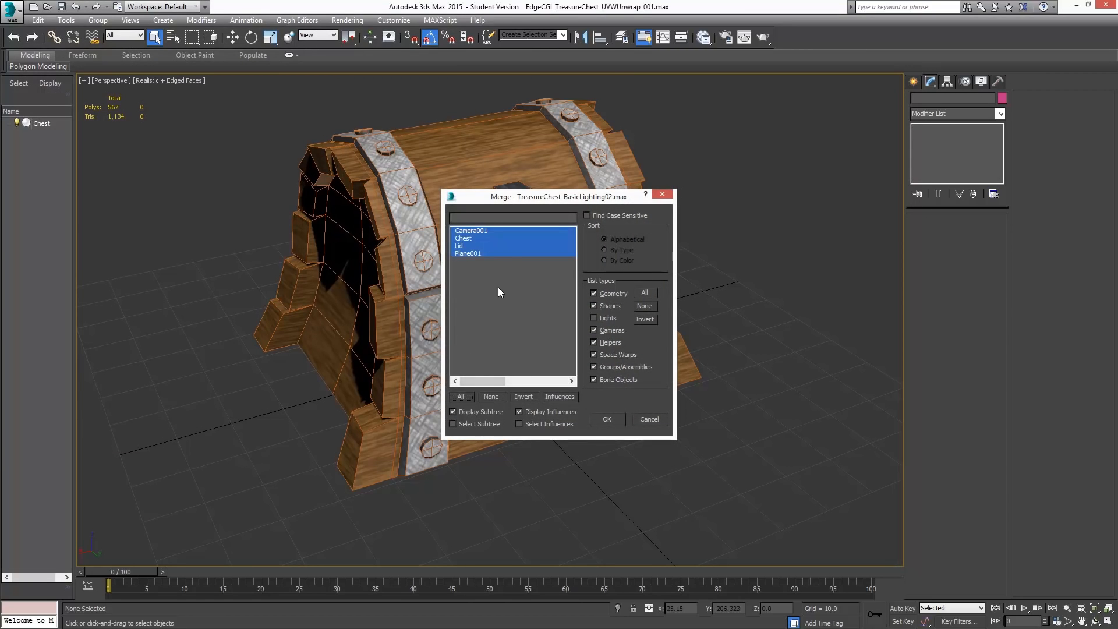
Limit the merge list to lights and merge Omni001, Omni002, Omni003, Sky001 and Spot001 into the scene.
click(644, 307)
click(594, 318)
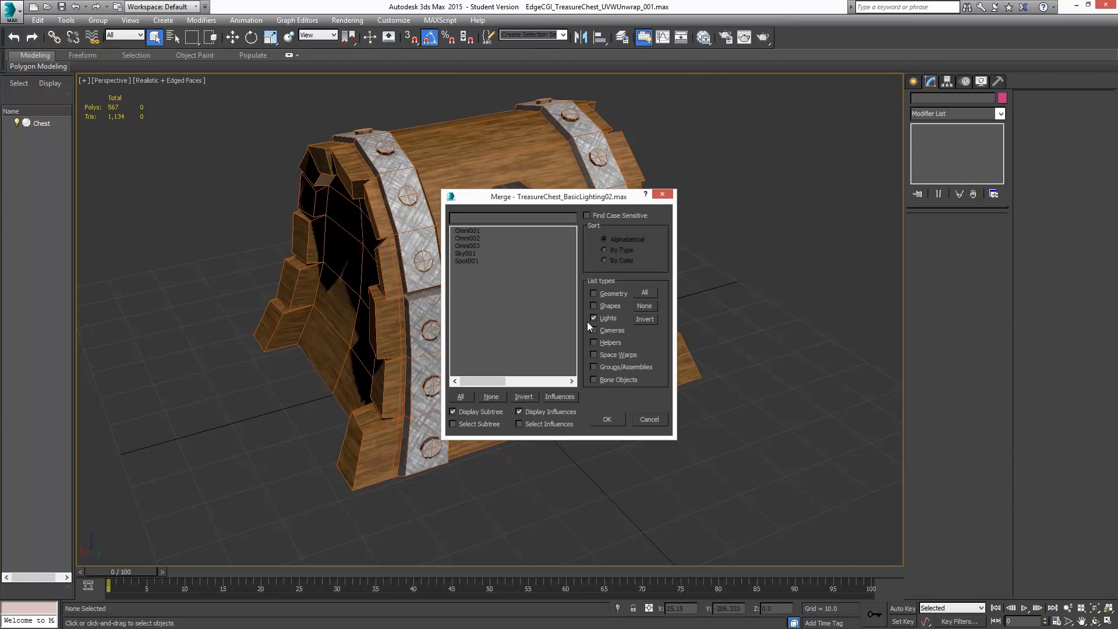
click(467, 232)
shift+click(467, 261)
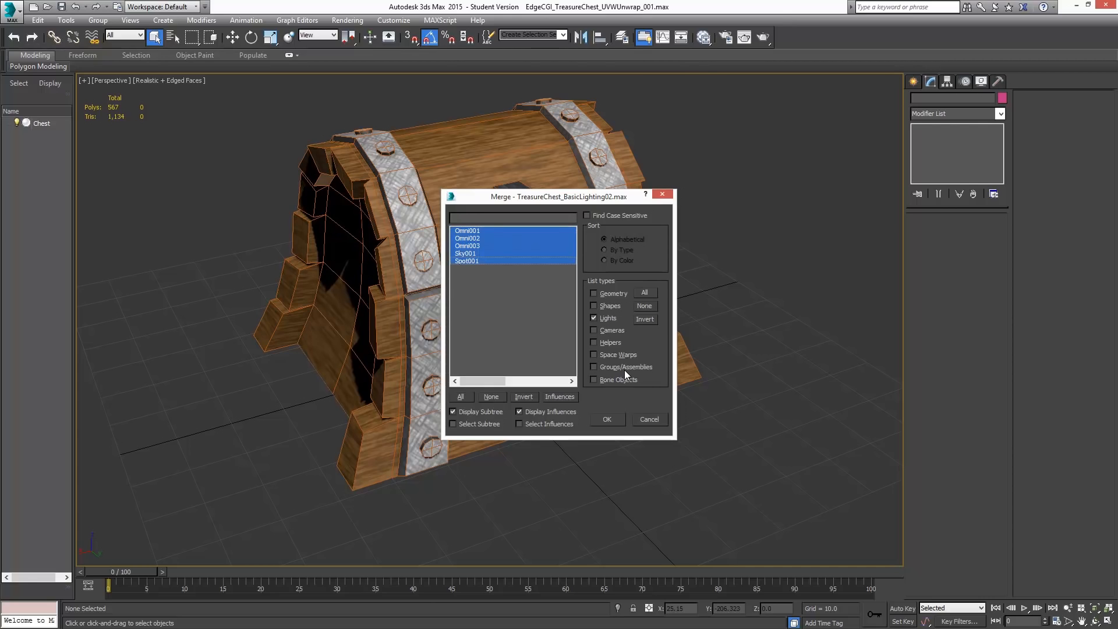
click(611, 418)
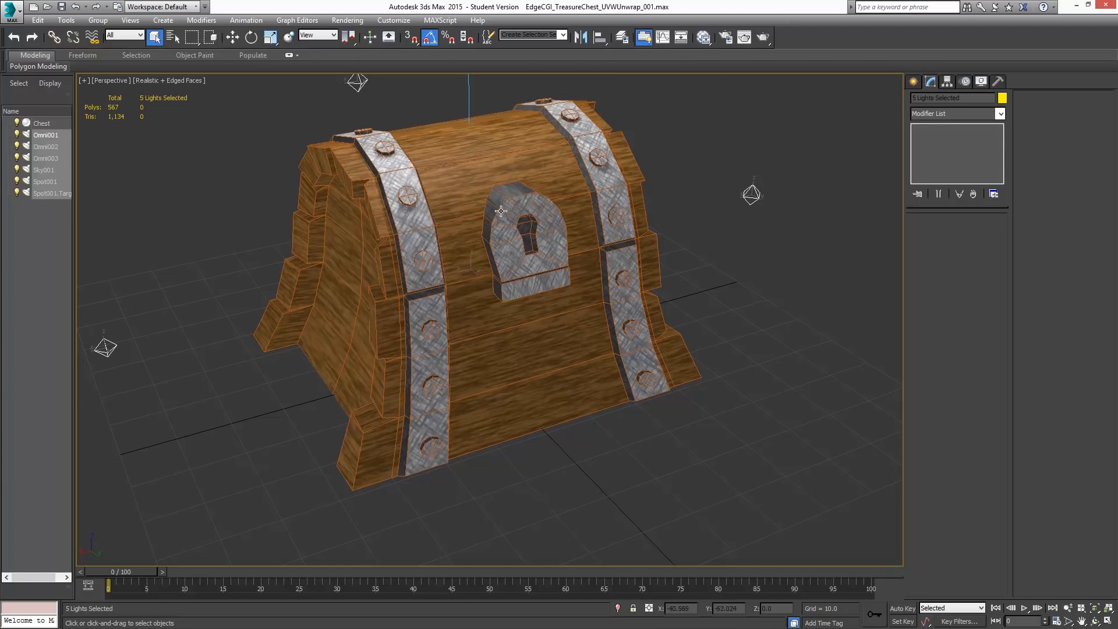
Select the omni light Omni002 beside the chest and examine its intensity, attenuation and shadow map settings.
scroll(500, 213, down, 5)
alt+middle_drag(492, 256, 456, 230)
scroll(513, 232, down, 3)
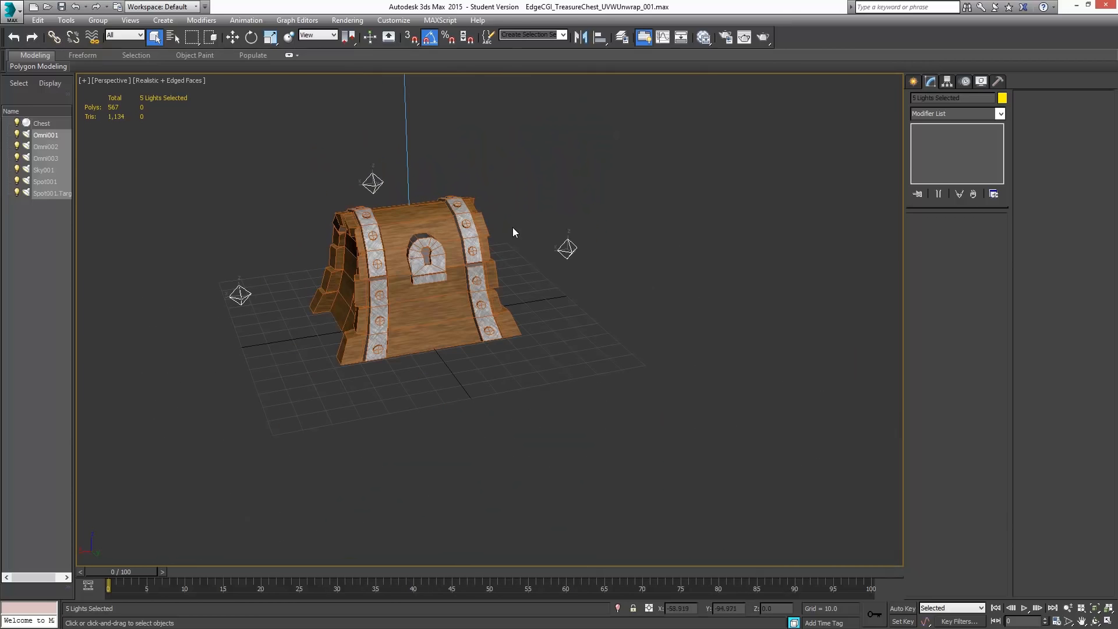
click(567, 247)
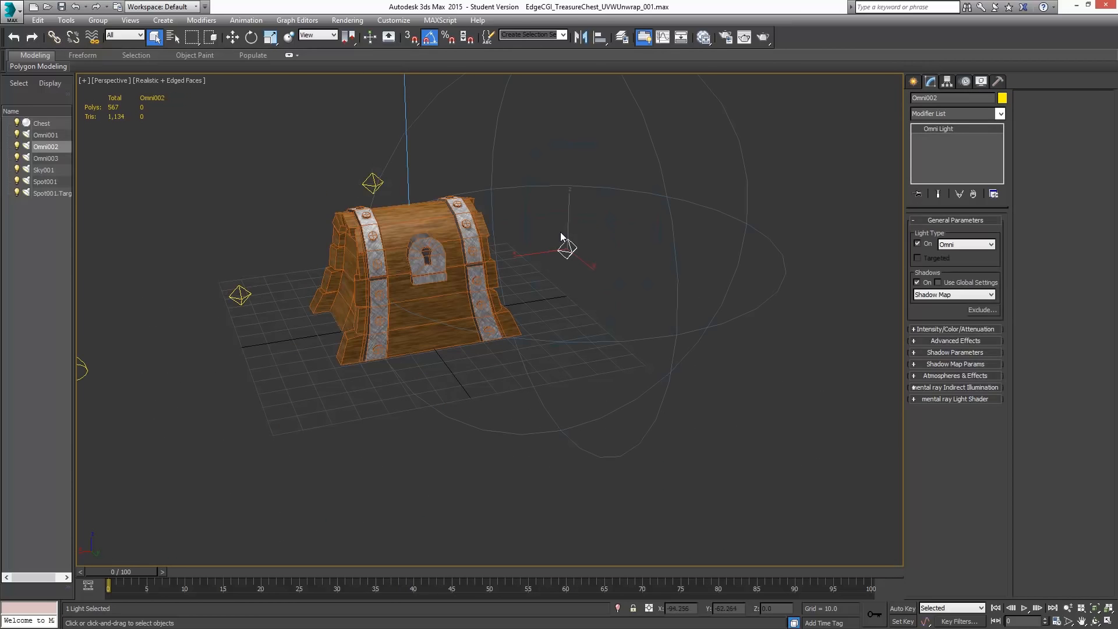
mouse_move(560, 251)
alt+middle_down()
mouse_move(476, 243)
mouse_move(550, 221)
mouse_move(544, 254)
alt+middle_up()
scroll(498, 240, up, 3)
scroll(551, 239, down, 2)
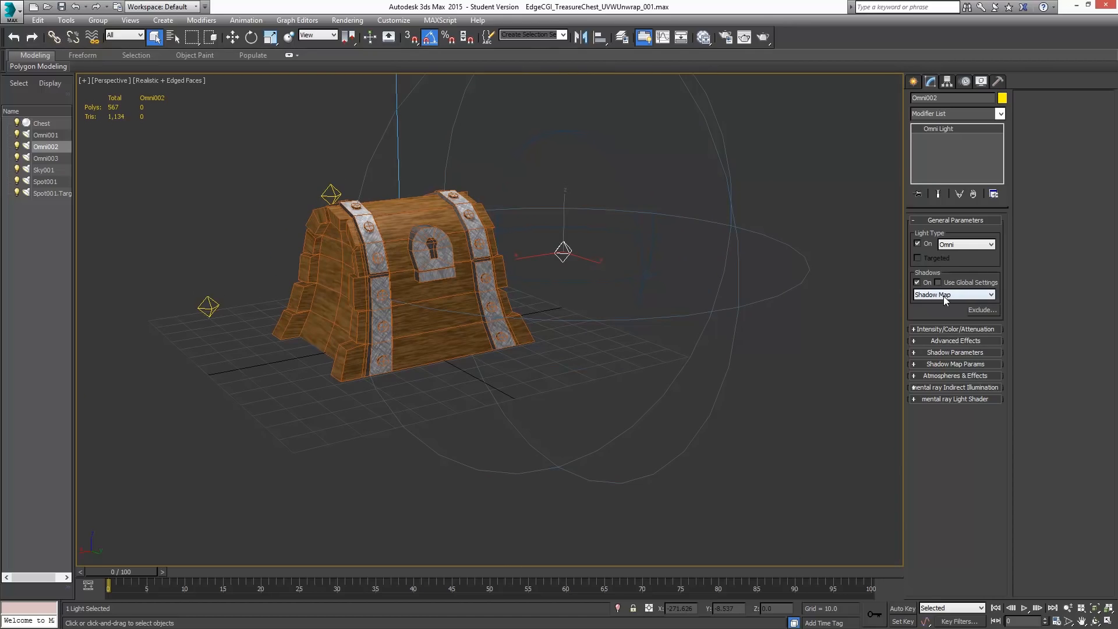
click(929, 329)
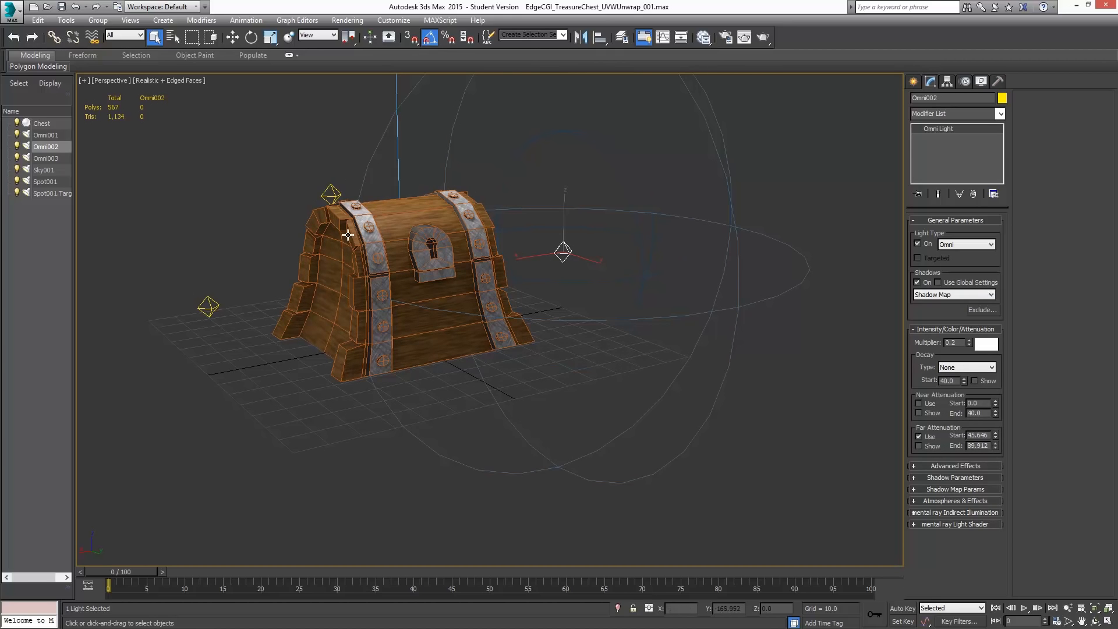
click(948, 488)
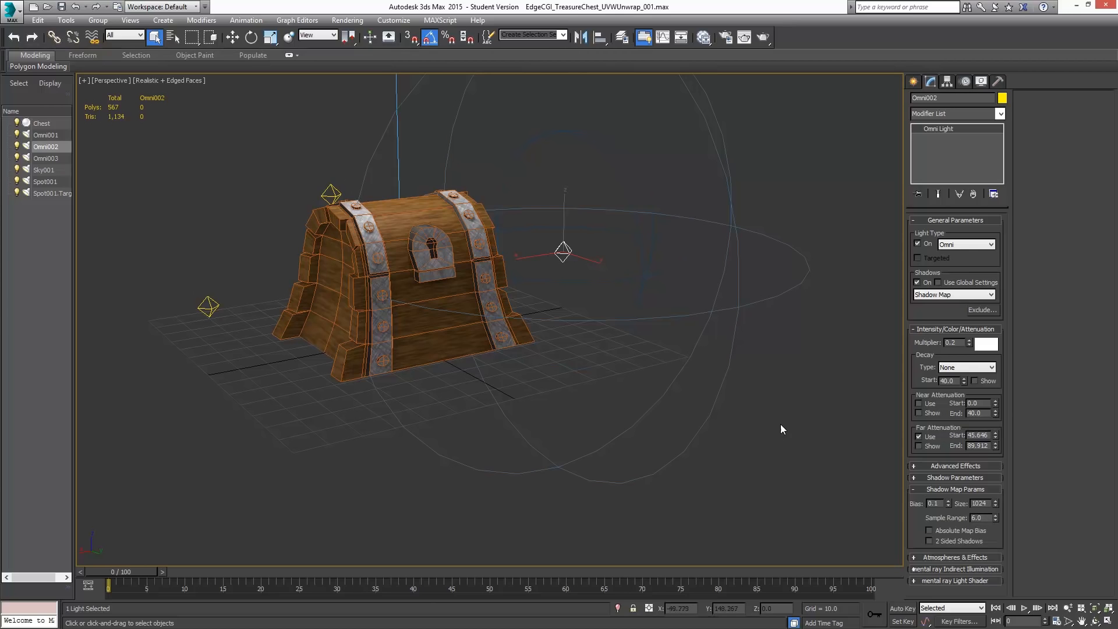
Inspect the settings of the remaining lights by selecting Omni003, Omni001, Spot001 and the skylight Sky001 in turn.
click(207, 310)
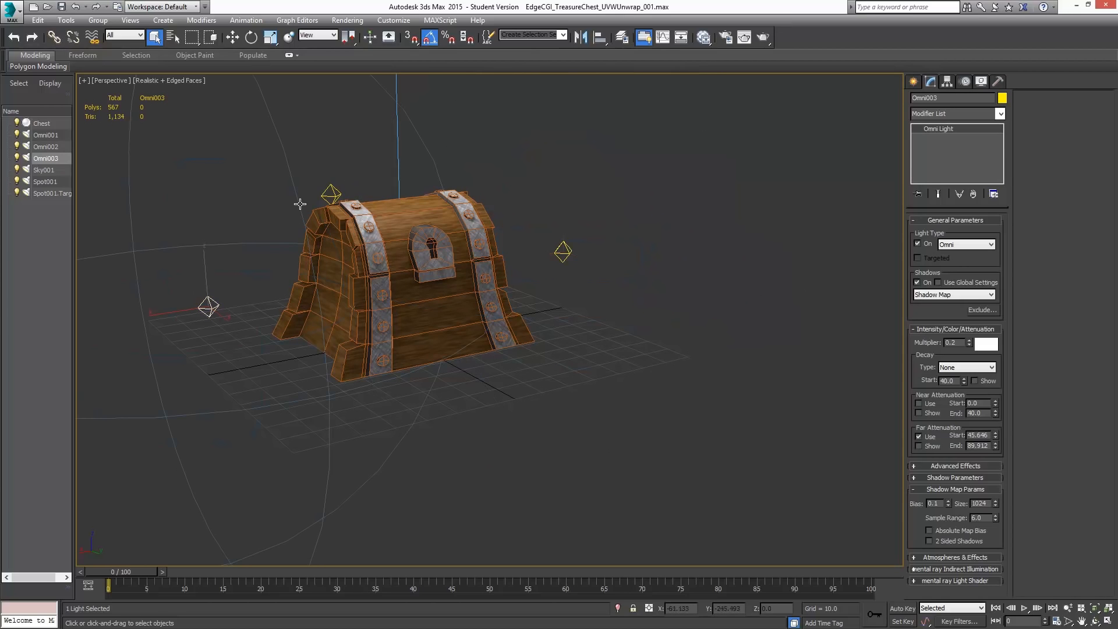
click(330, 189)
scroll(474, 249, down, 5)
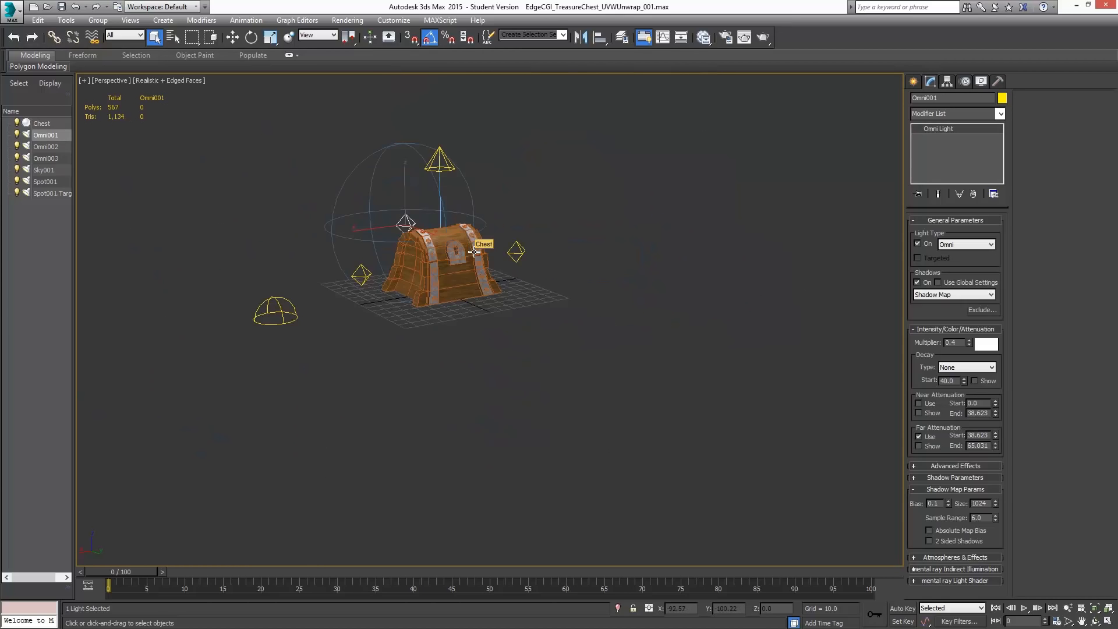
click(441, 161)
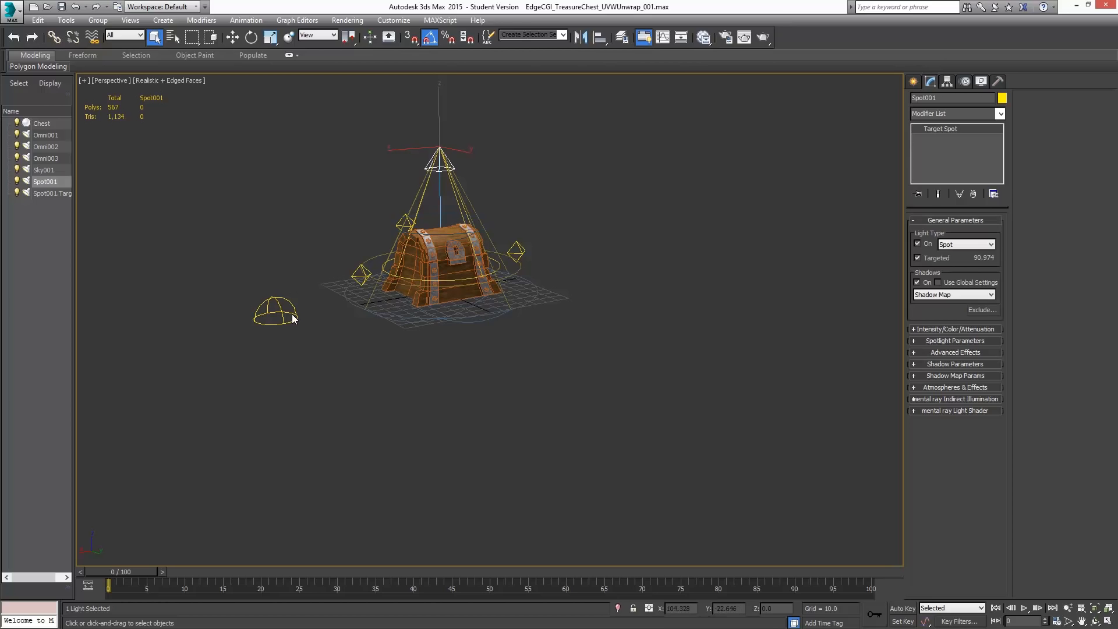
click(274, 311)
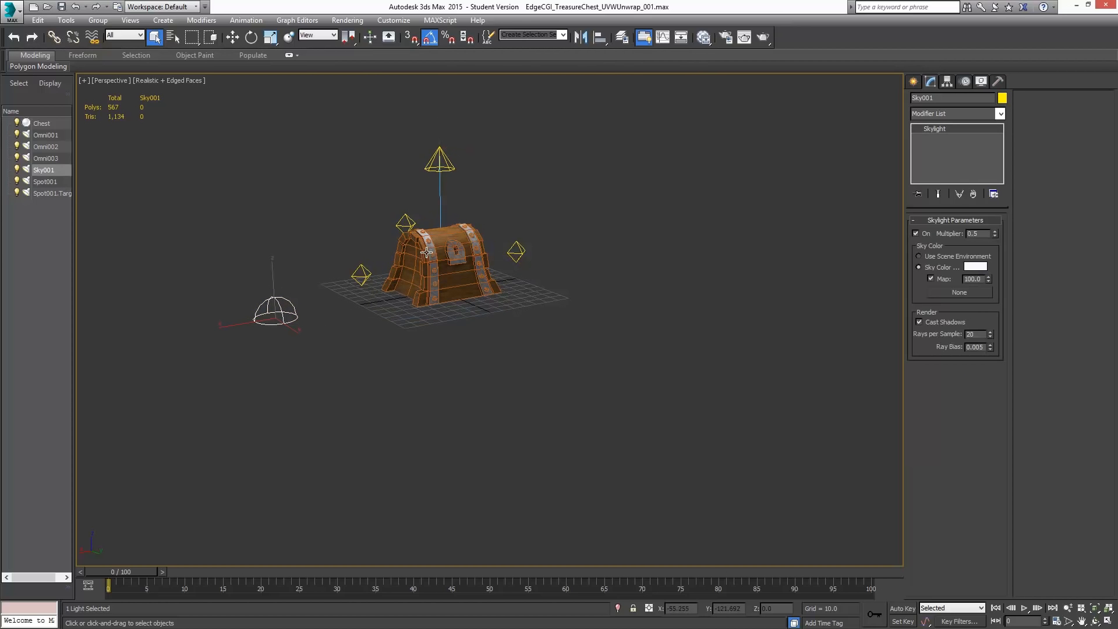
Render the perspective view of the chest close up with the merged lights, review the image and close the render window.
scroll(427, 274, up, 10)
middle_drag(459, 268, 456, 263)
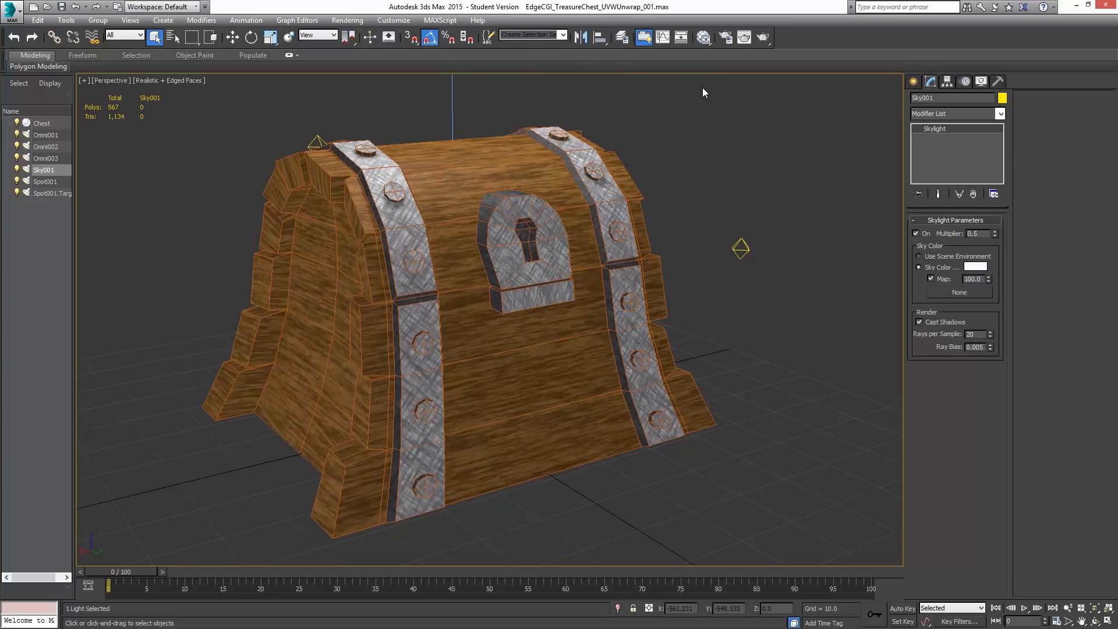
click(764, 38)
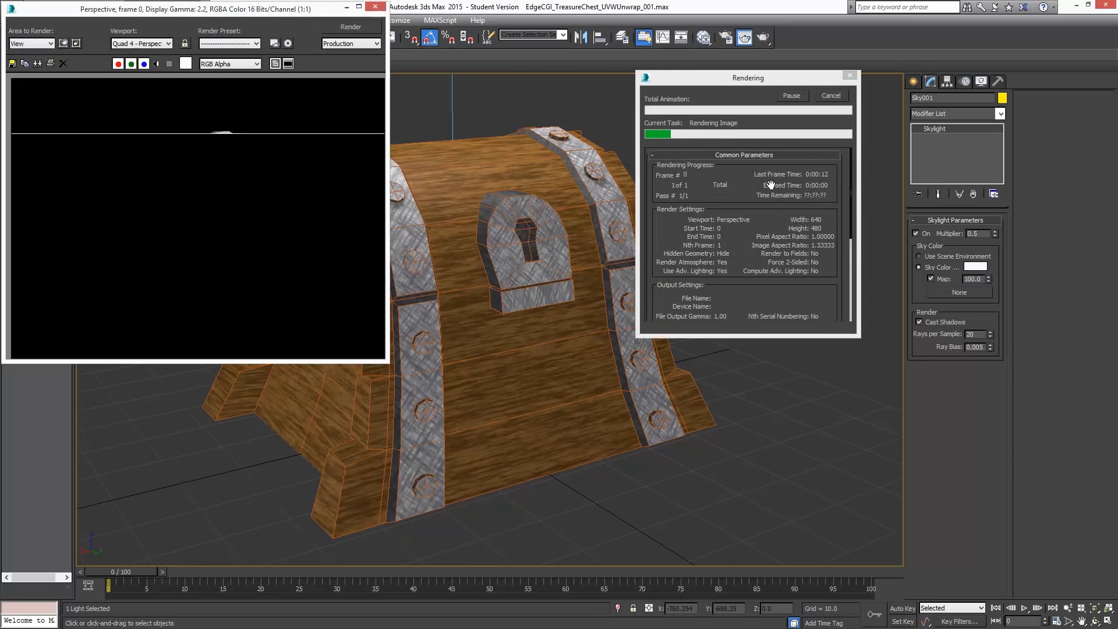
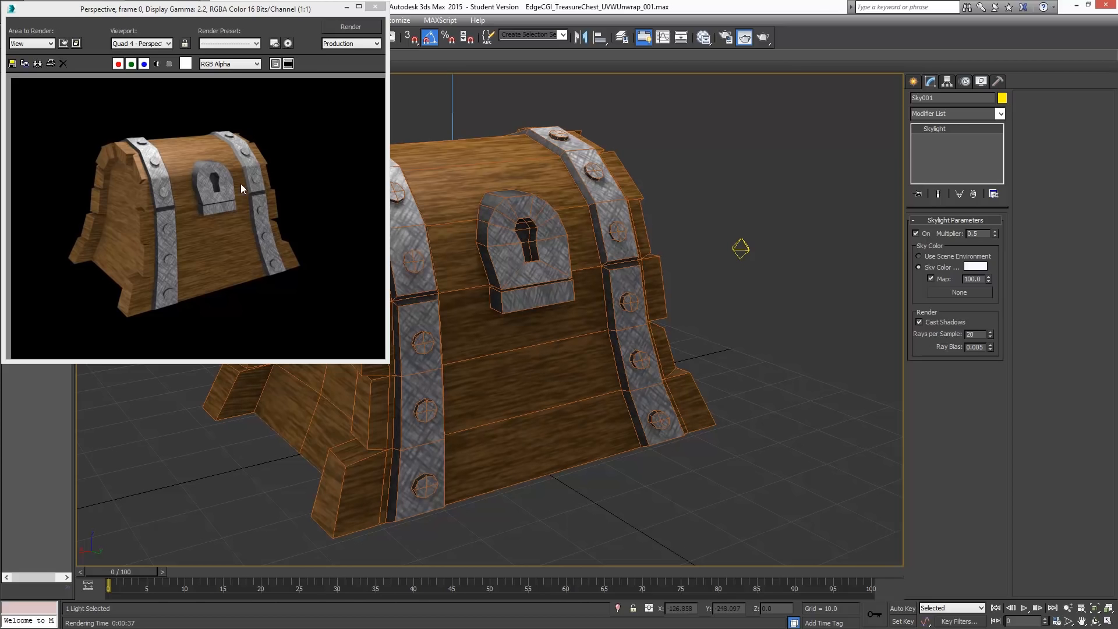
drag(217, 13, 323, 56)
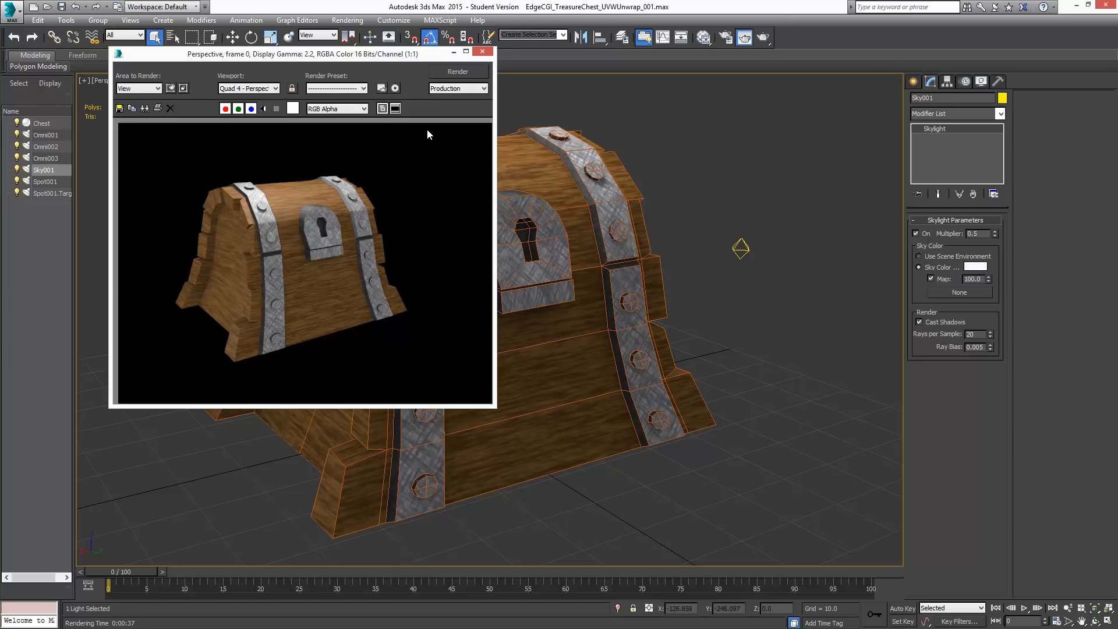
click(483, 52)
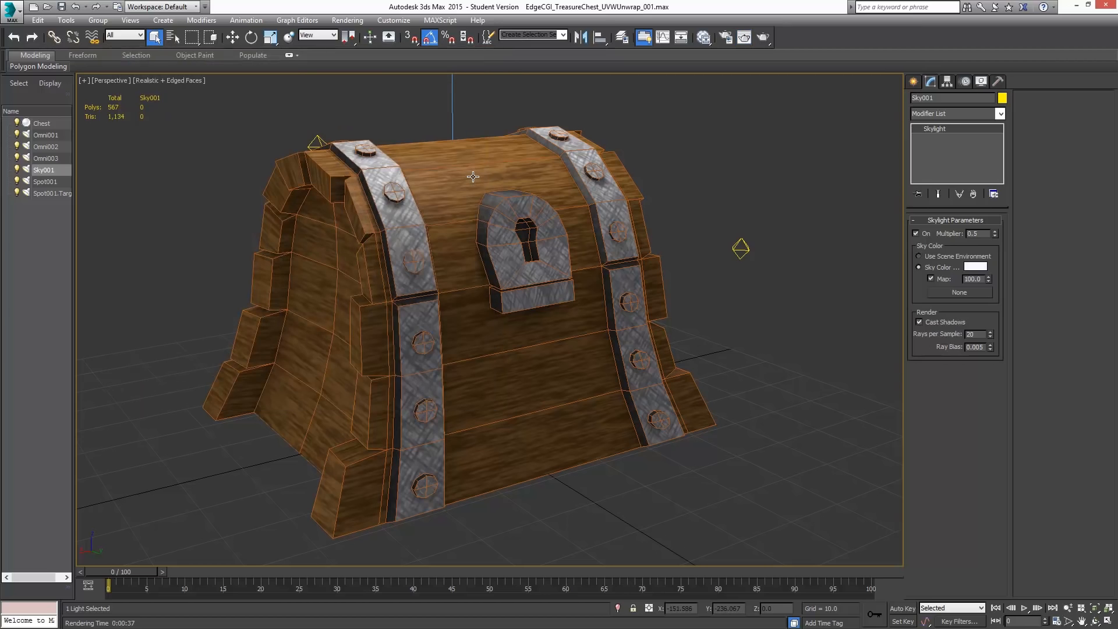
Select the chest and add an Unwrap UVW modifier to it.
click(472, 176)
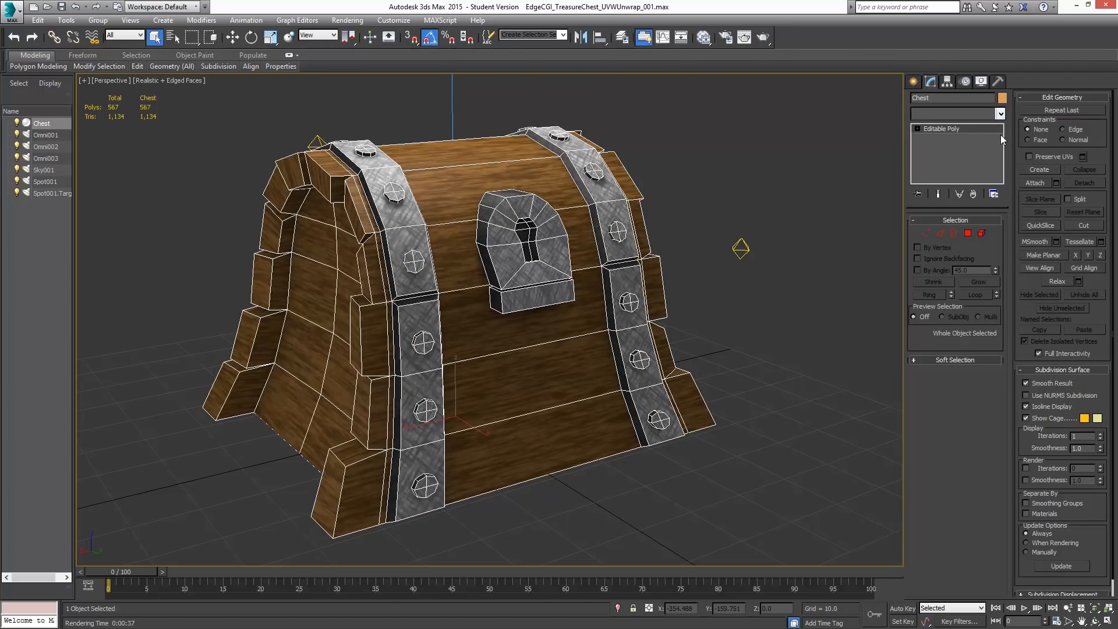
click(1001, 113)
drag(1005, 167, 1005, 367)
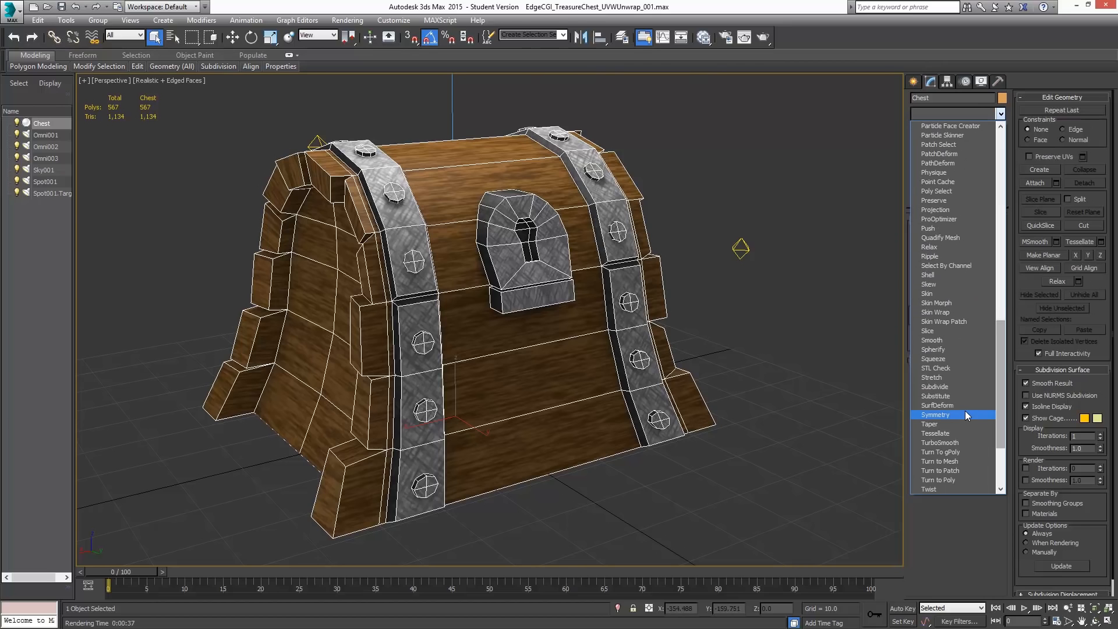
scroll(946, 372, down, 5)
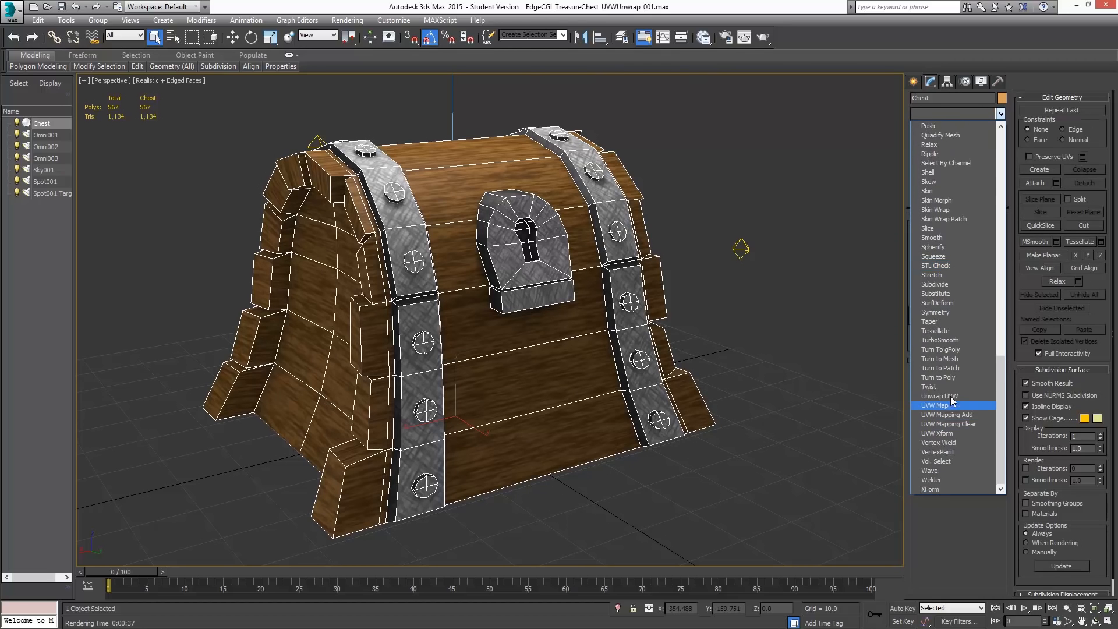
click(944, 399)
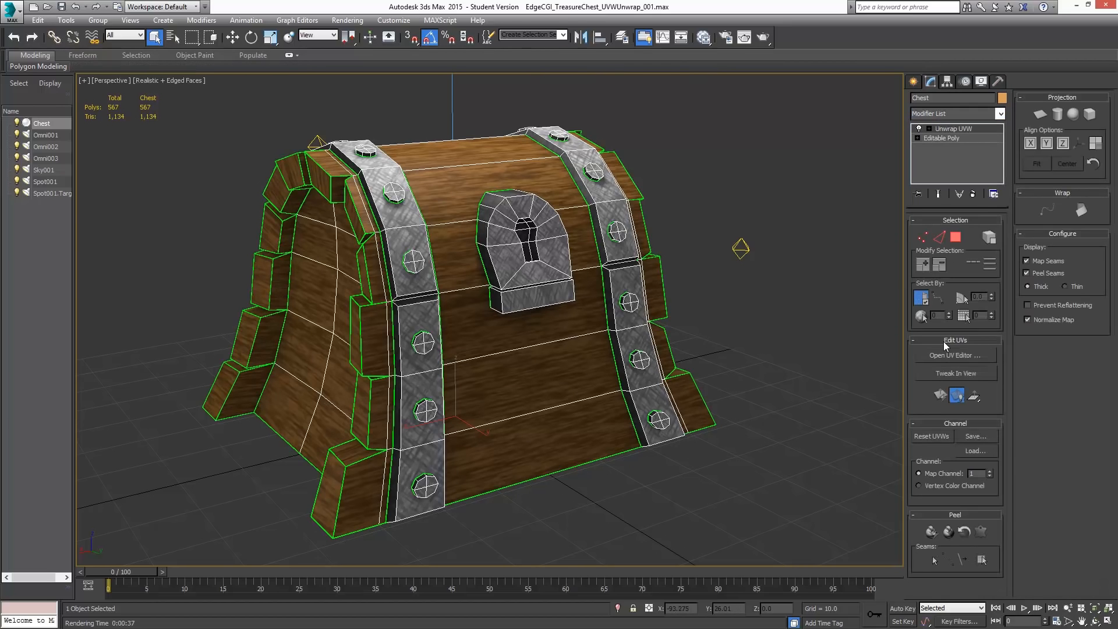
Open the UV editor for the chest and render its UVW template at 1024 × 1024.
key(1)
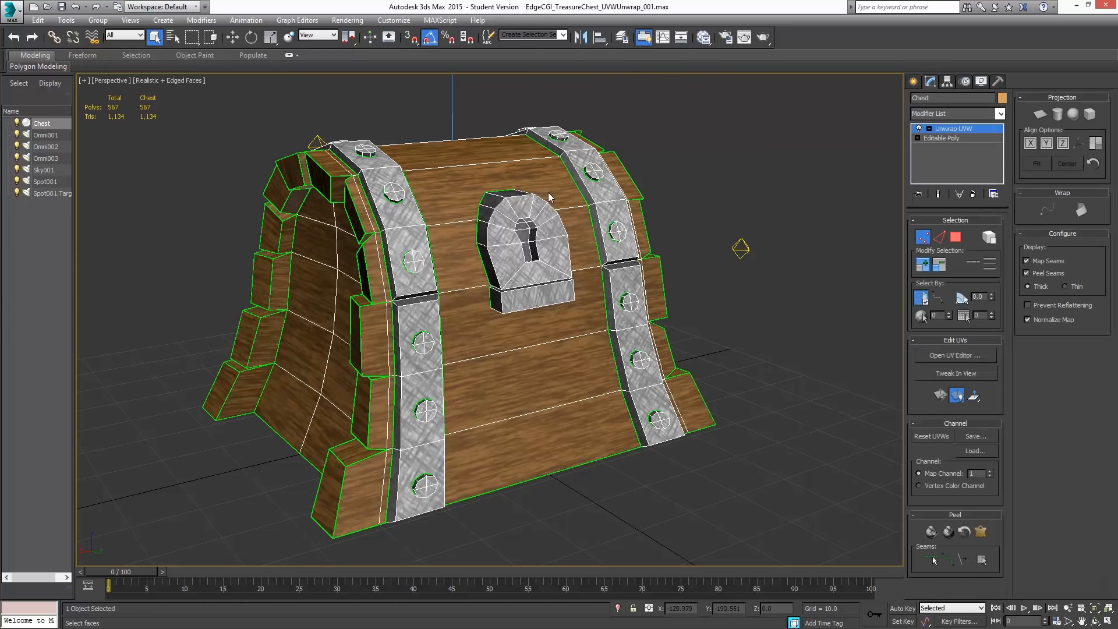
drag(1117, 61, 494, 141)
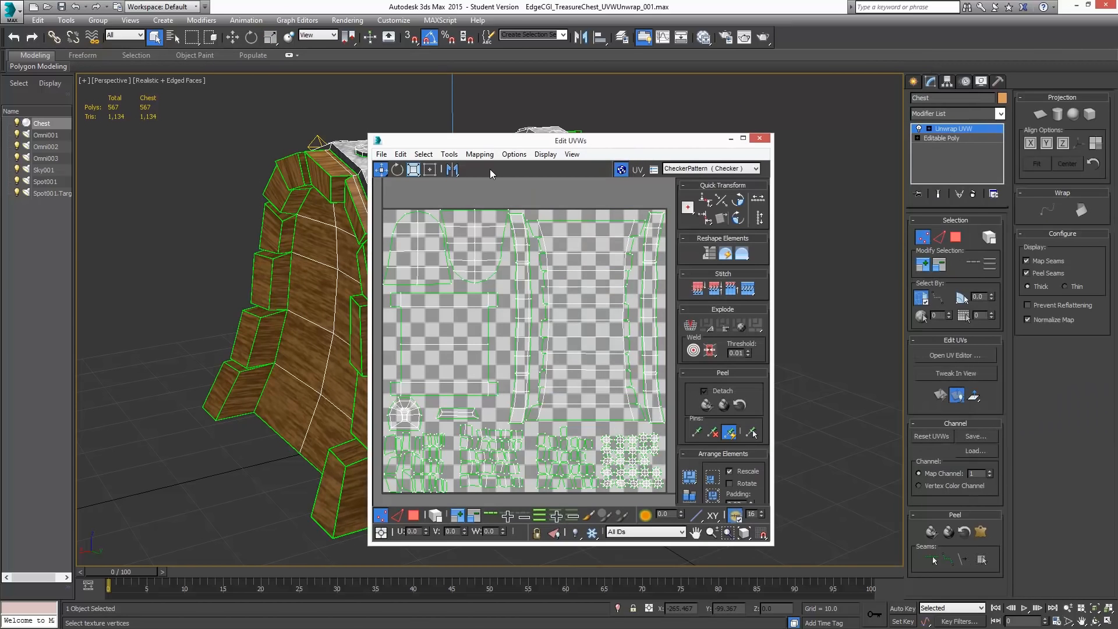
click(450, 155)
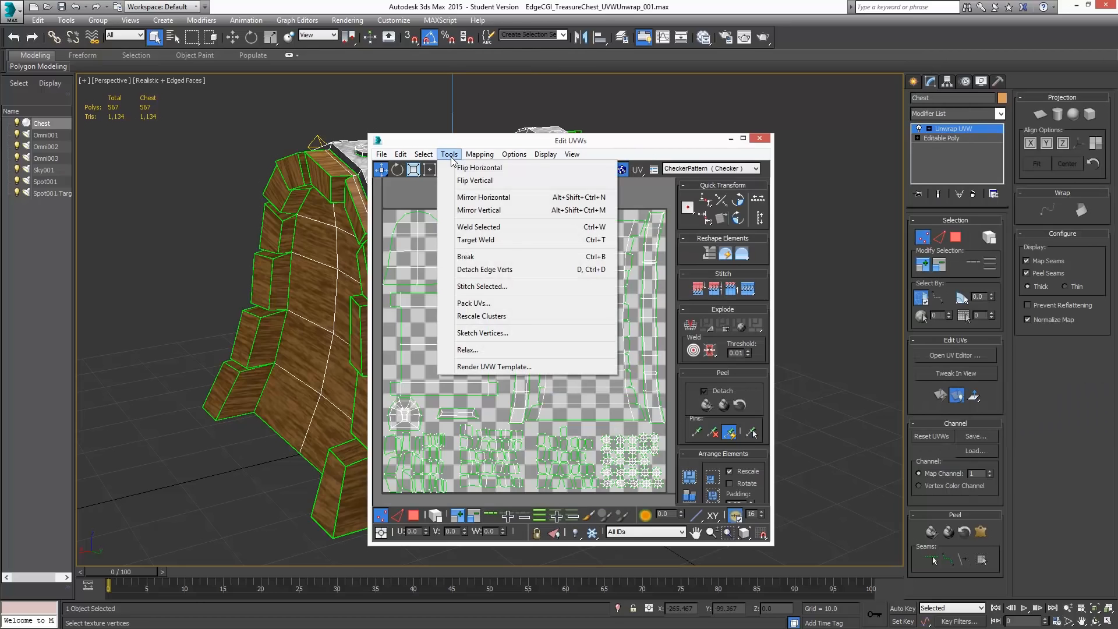
click(498, 368)
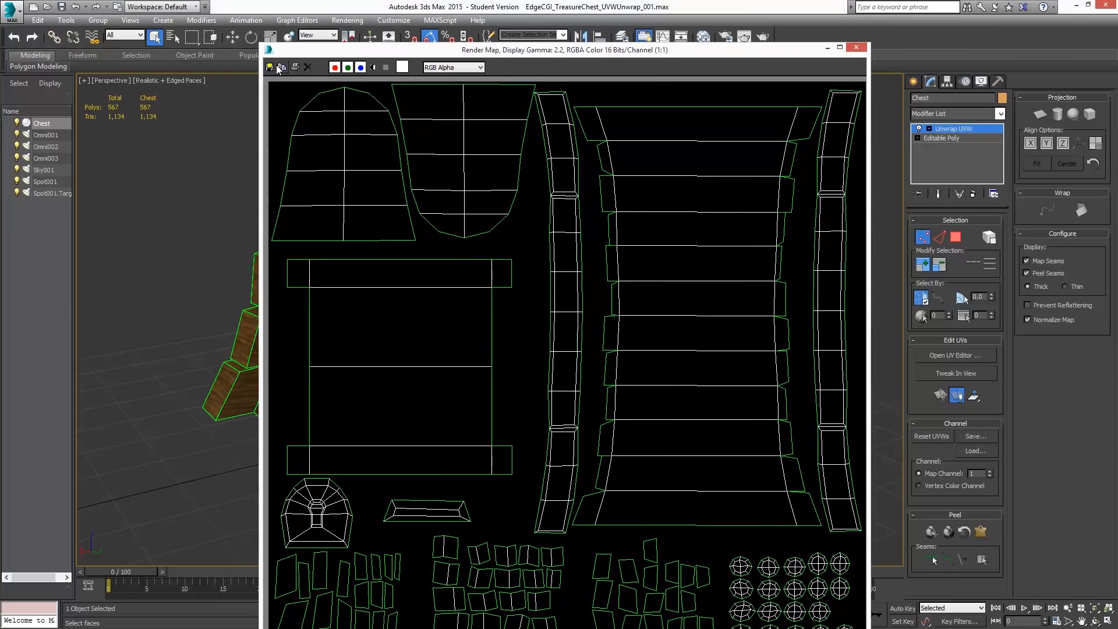
Save the rendered UV template as the JPEG file Chest_UVW in the treasure chest's Textures folder, accepting the JPEG settings.
click(270, 67)
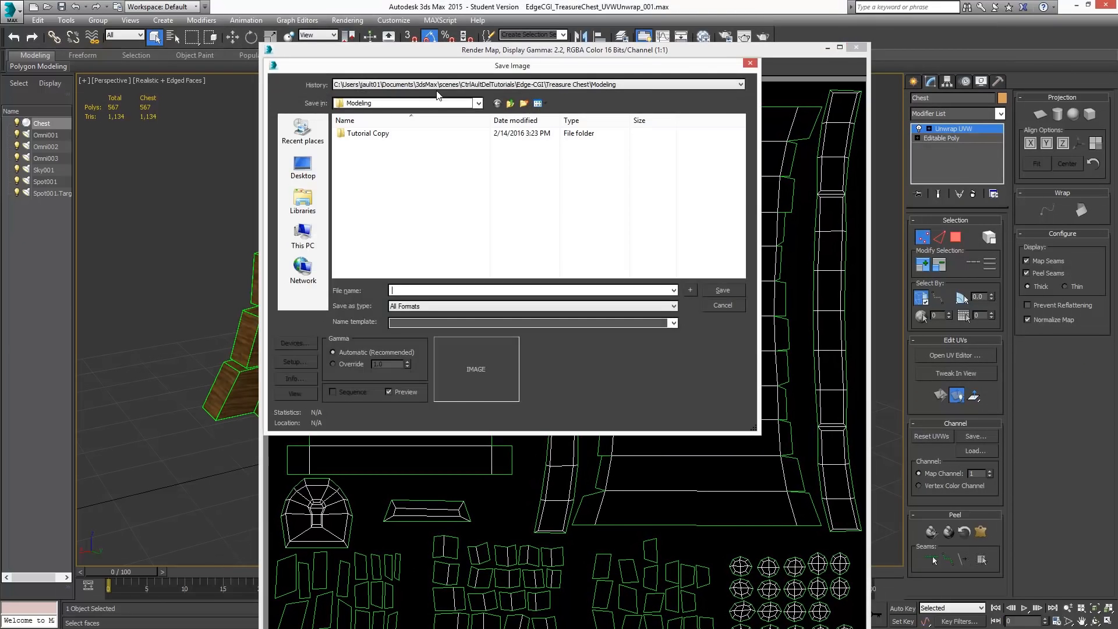
click(511, 105)
double_click(357, 178)
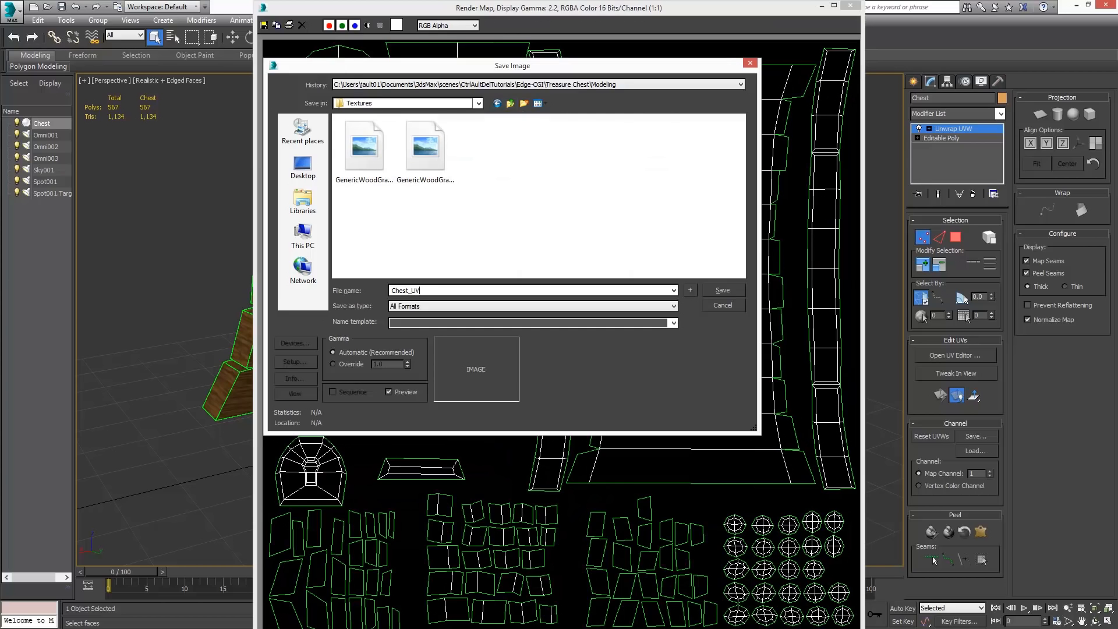
click(433, 309)
click(418, 415)
click(430, 309)
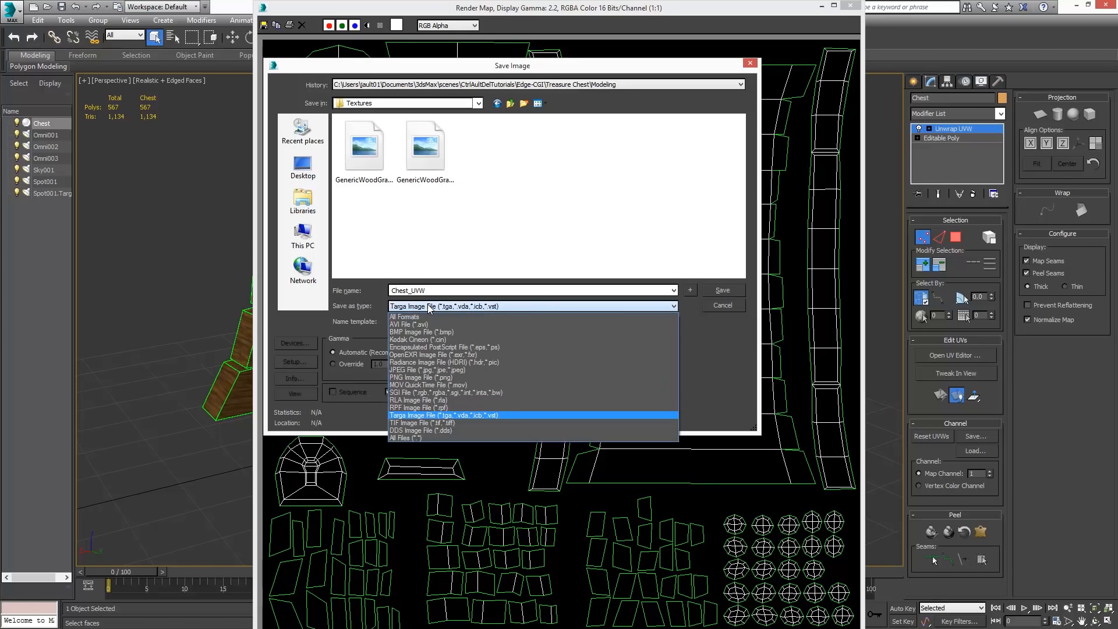
click(412, 371)
click(729, 293)
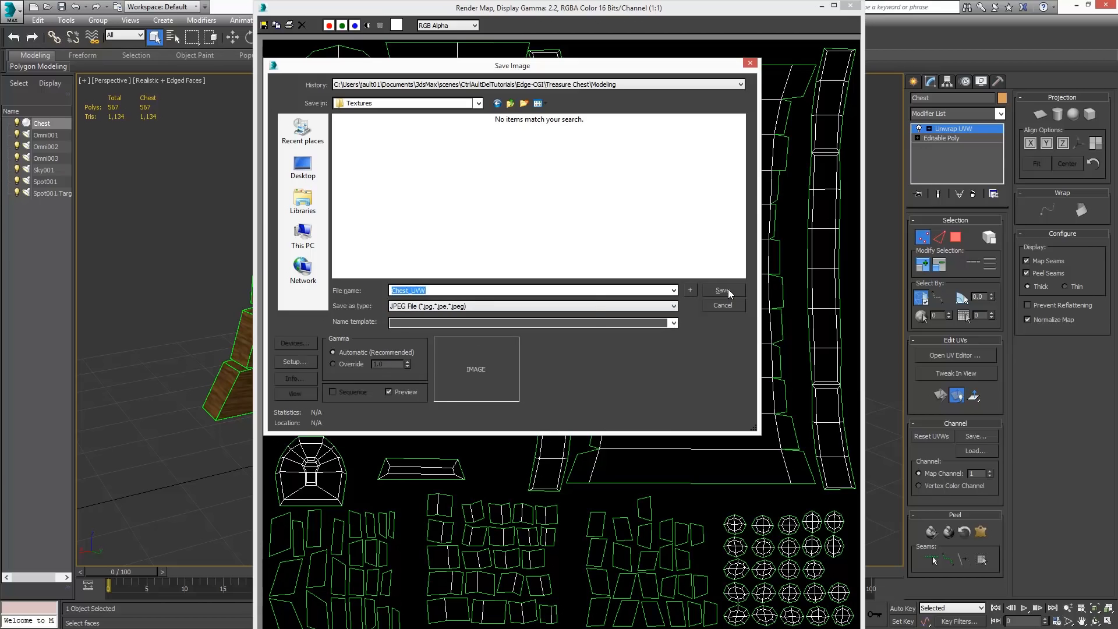
click(477, 314)
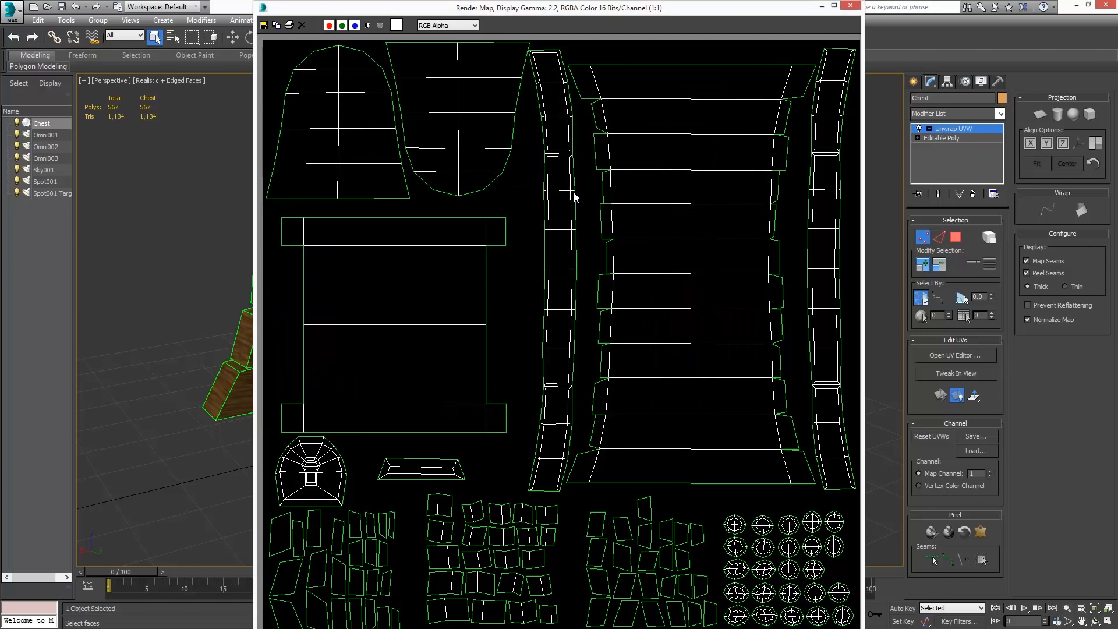
Close the rendered UV template and remove the Unwrap UVW modifier from the chest.
click(851, 5)
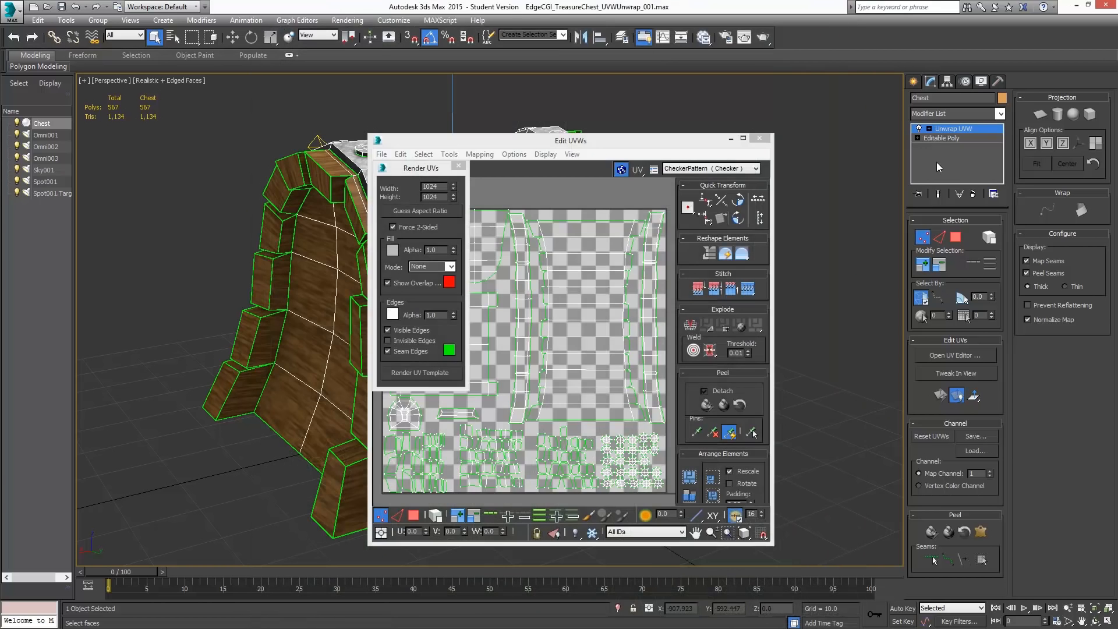
click(972, 195)
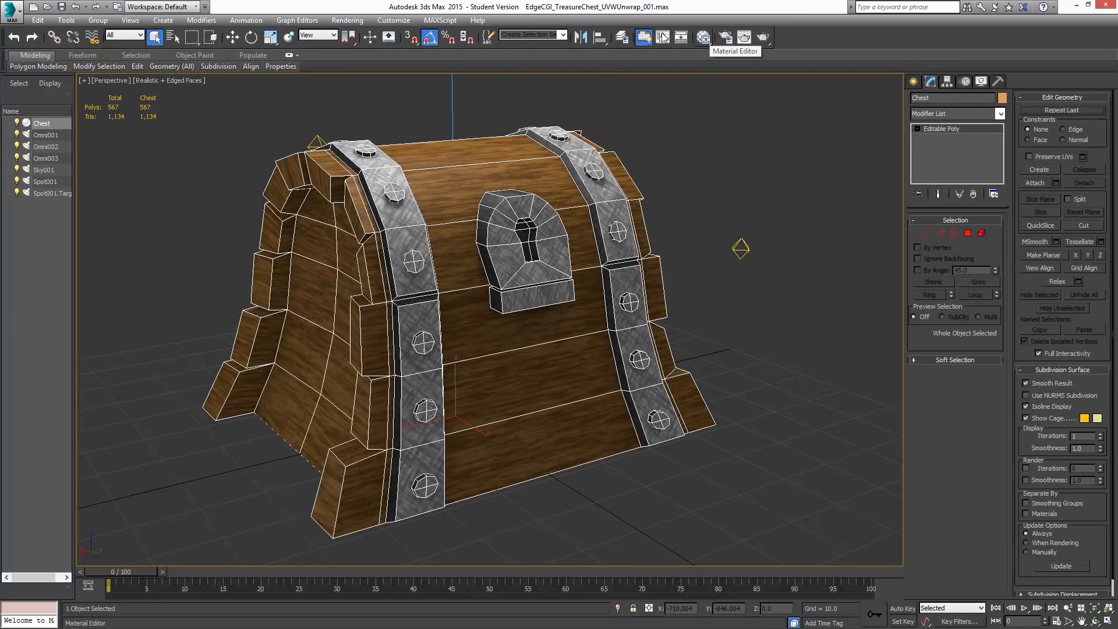
Open Render To Texture for the selected chest and go to its output element settings.
click(343, 22)
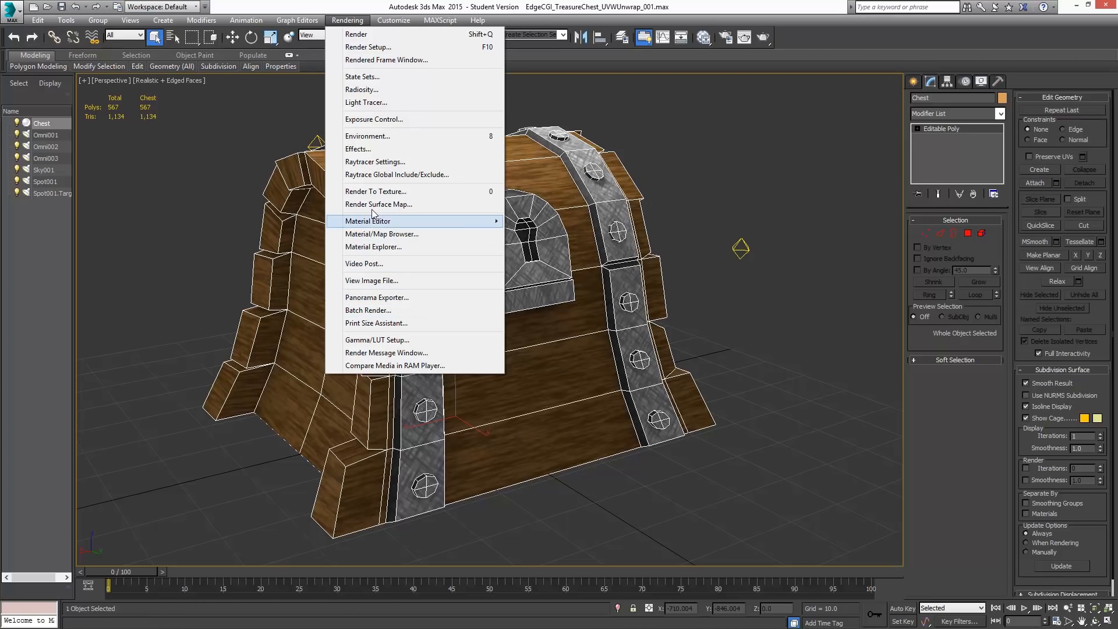
click(475, 193)
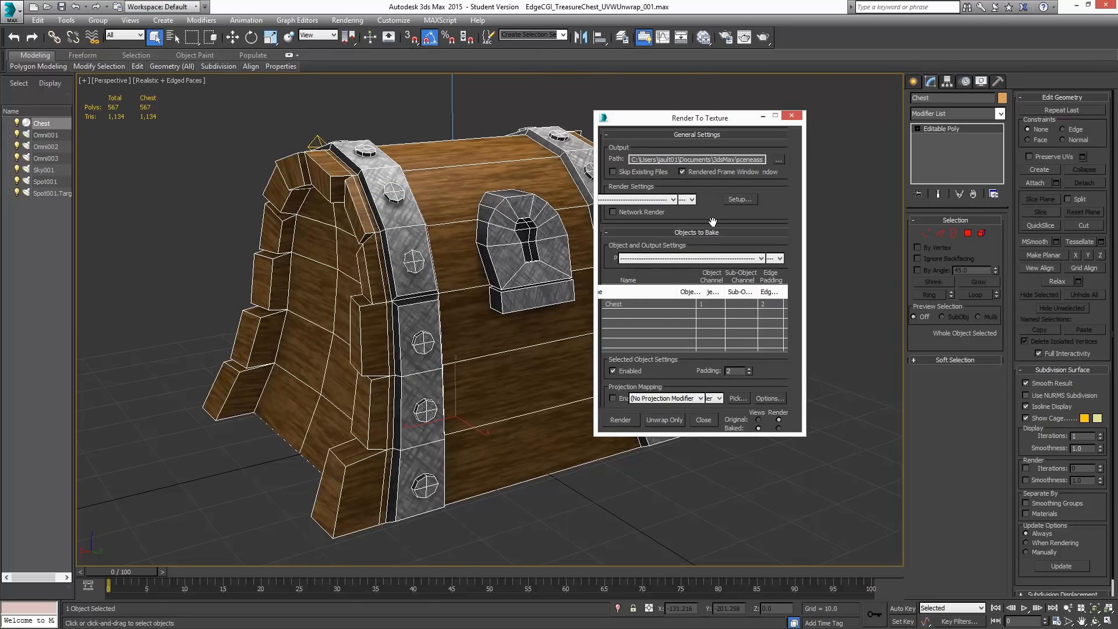
scroll(711, 216, down, 2)
drag(710, 204, 706, 161)
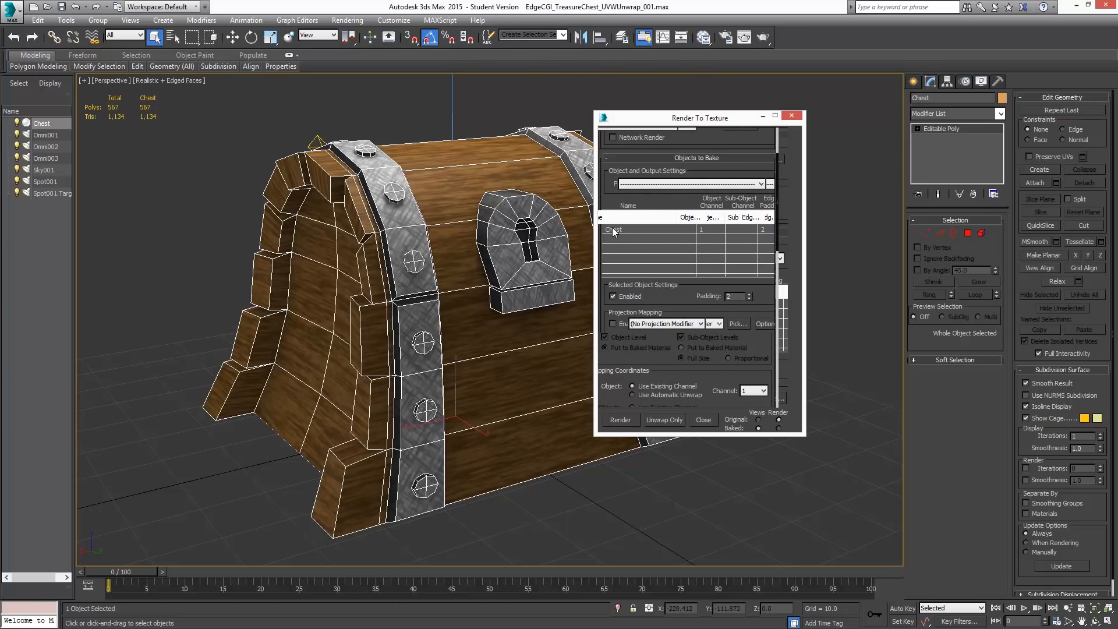
drag(662, 200, 662, 153)
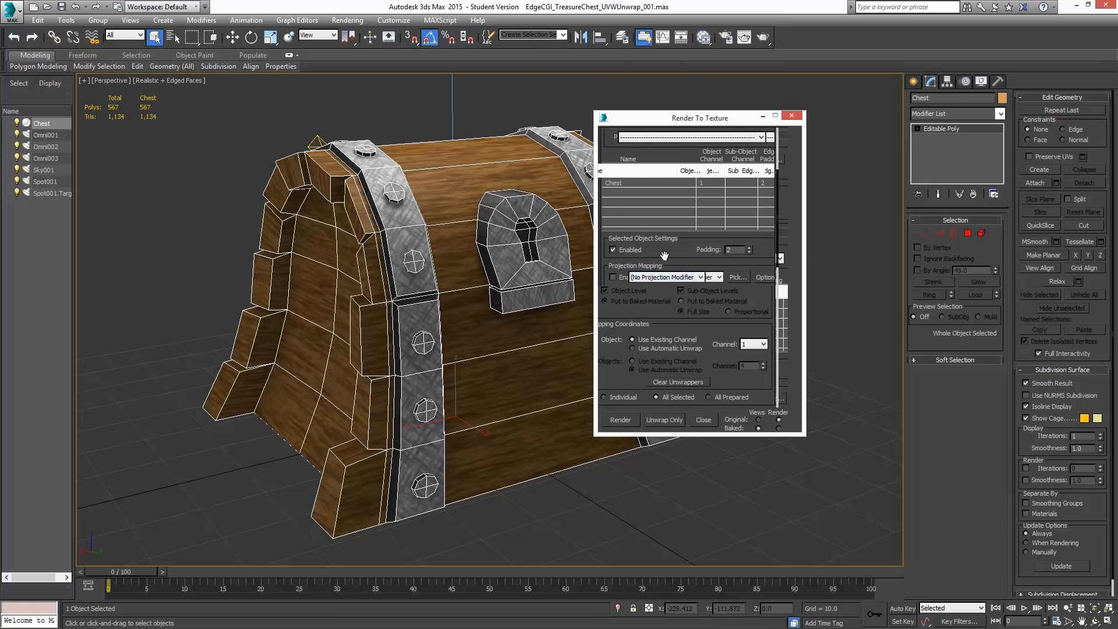
drag(666, 250, 660, 211)
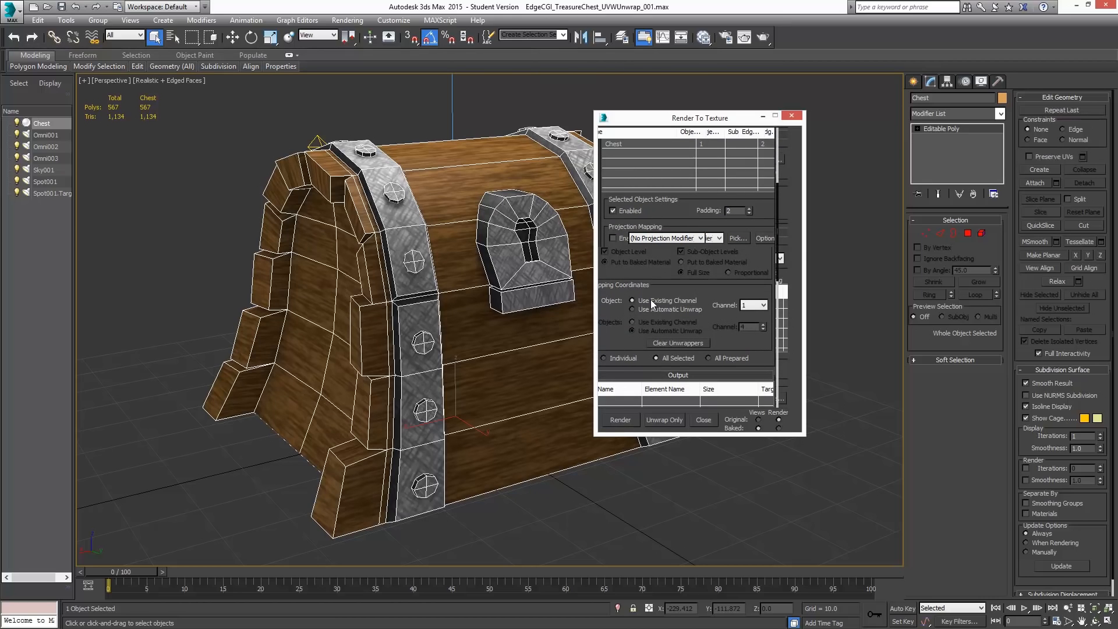
drag(661, 300, 656, 197)
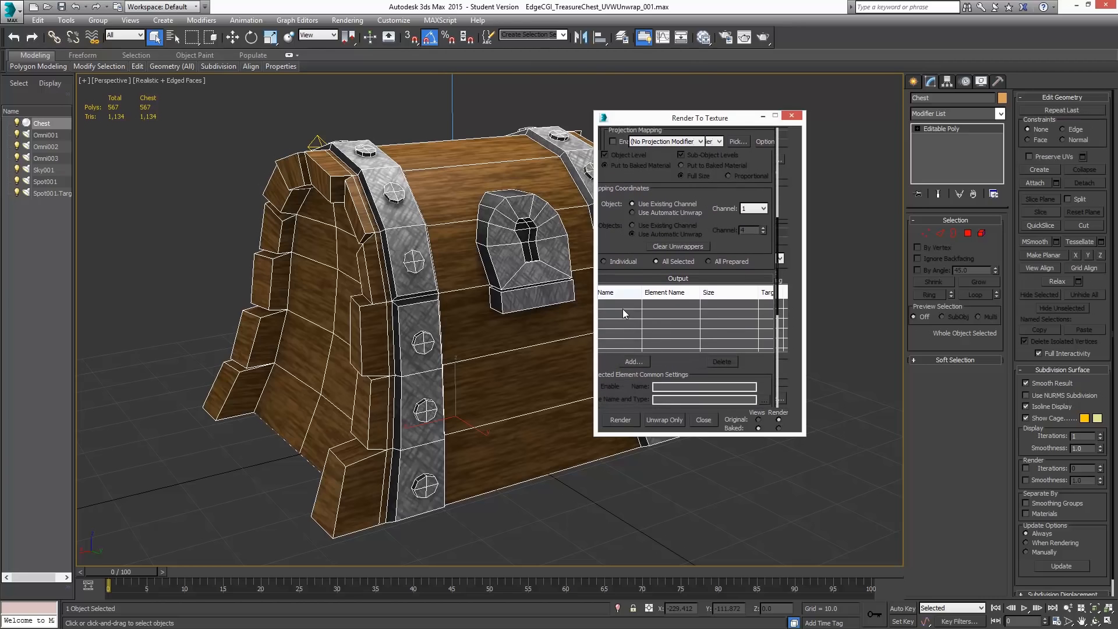
Add CompleteMap, DiffuseMap and ShadowsMap as texture elements to bake for the chest.
click(634, 361)
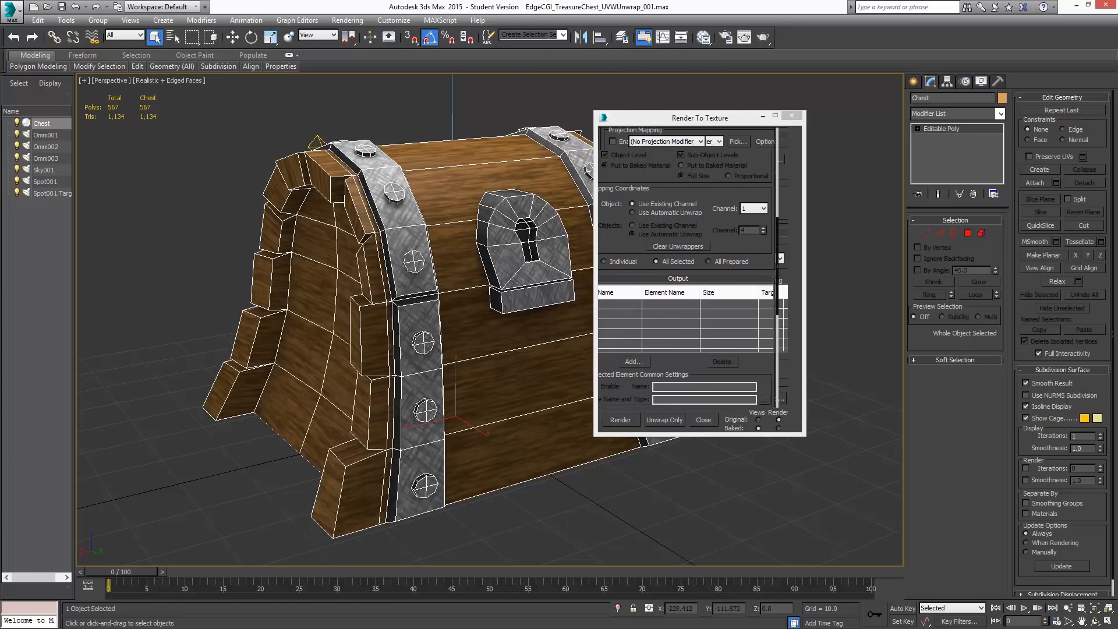
drag(934, 224, 748, 266)
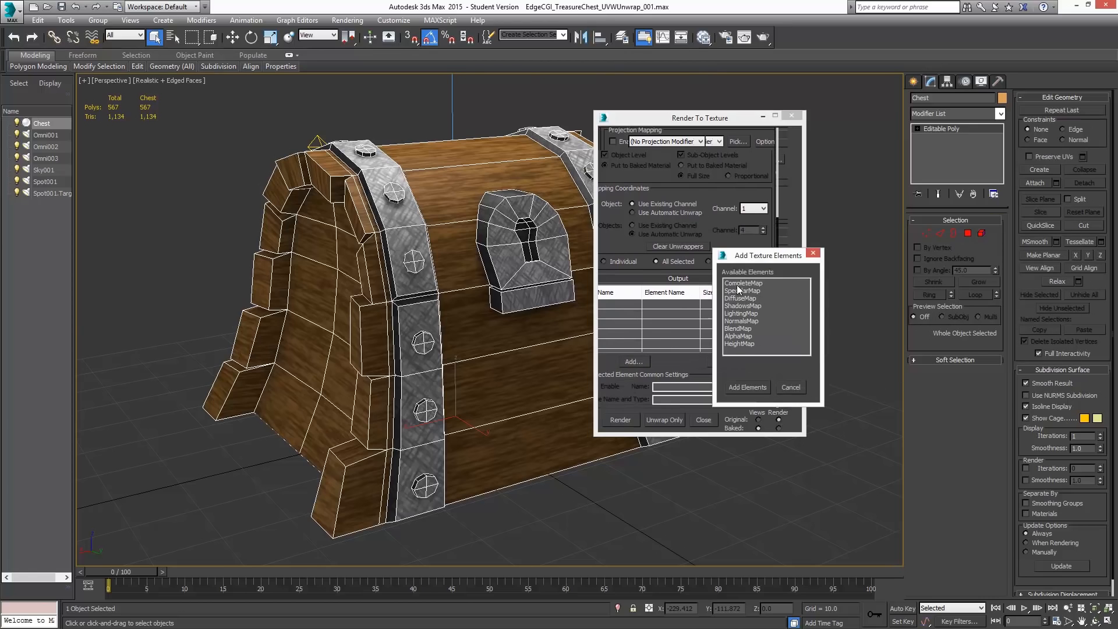
click(738, 283)
ctrl+click(743, 298)
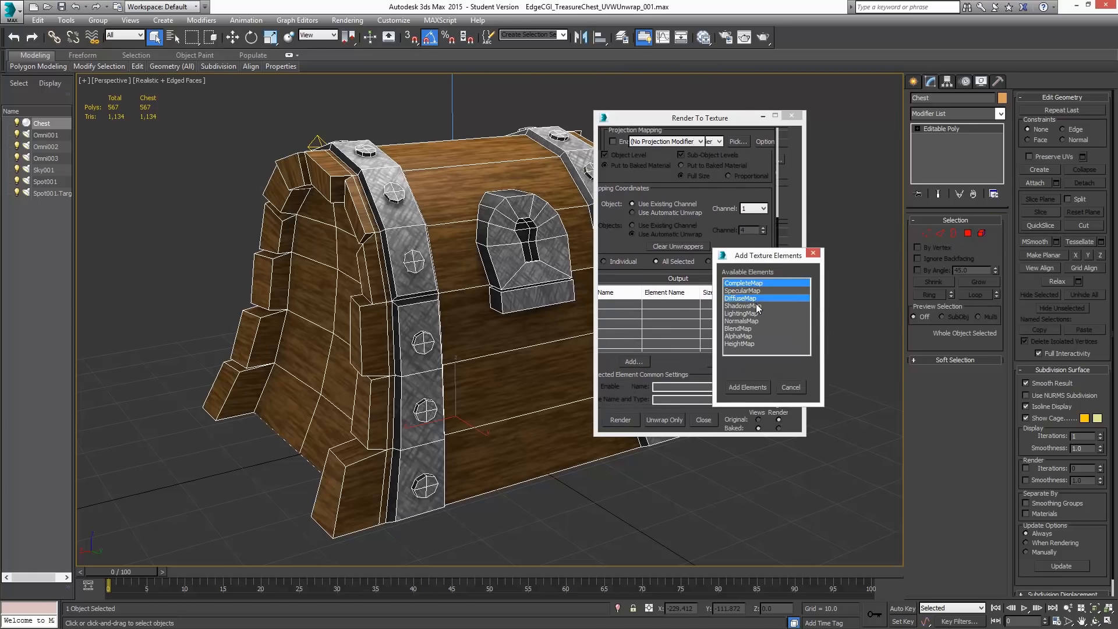
ctrl+click(745, 307)
click(751, 388)
Set the map size of the CompleteMap, DiffuseMap and ShadowsMap elements to 1024x1024.
click(681, 304)
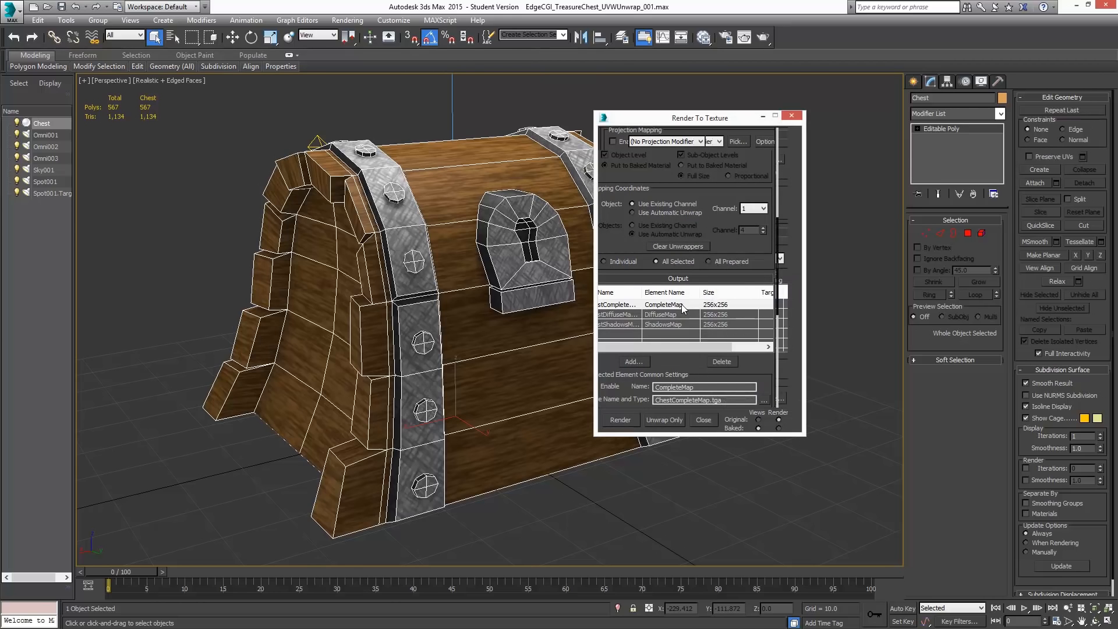
scroll(713, 247, down, 5)
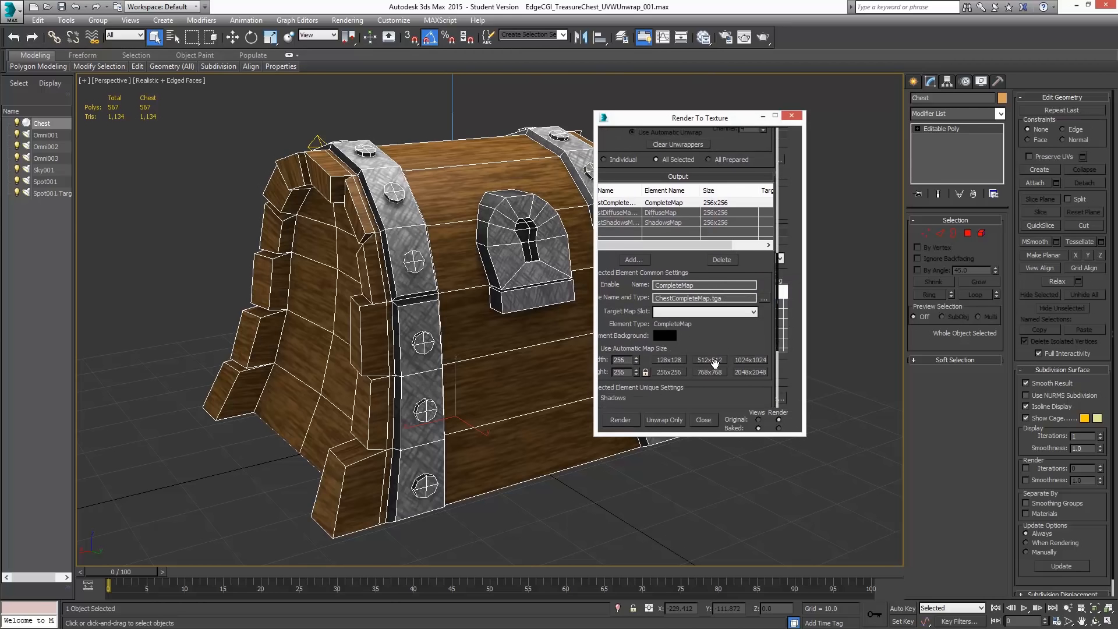
click(750, 361)
click(727, 215)
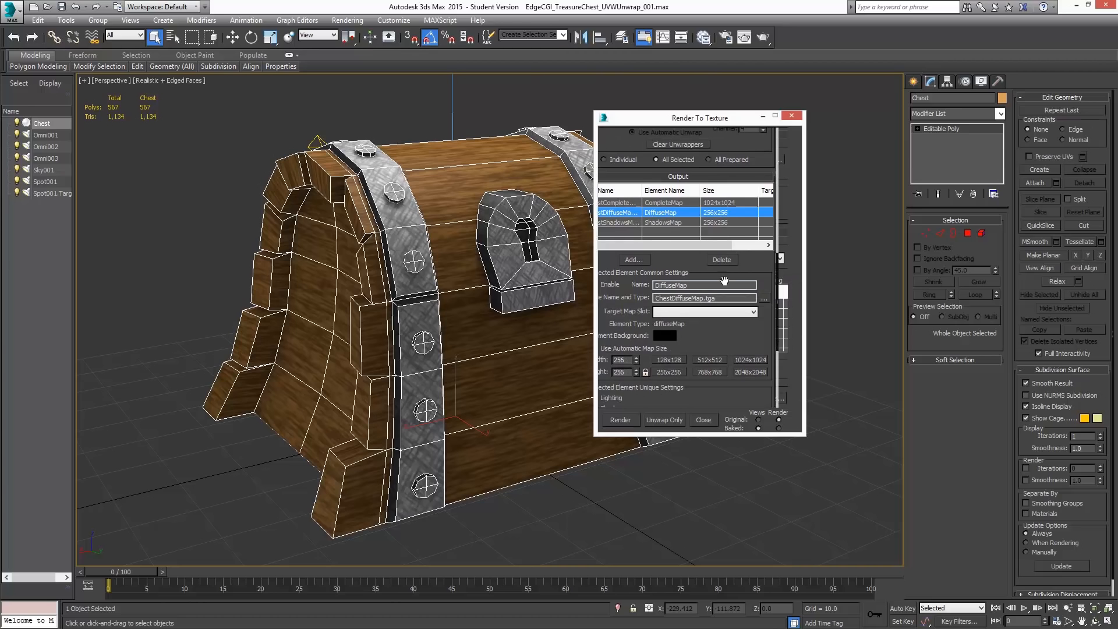
click(747, 359)
click(725, 224)
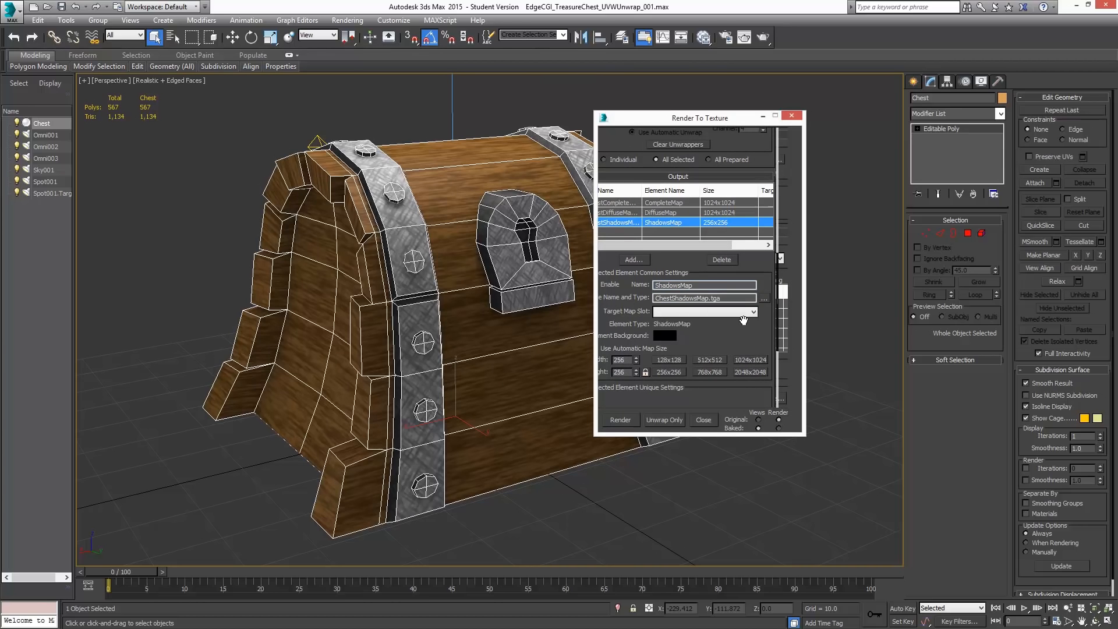
click(746, 359)
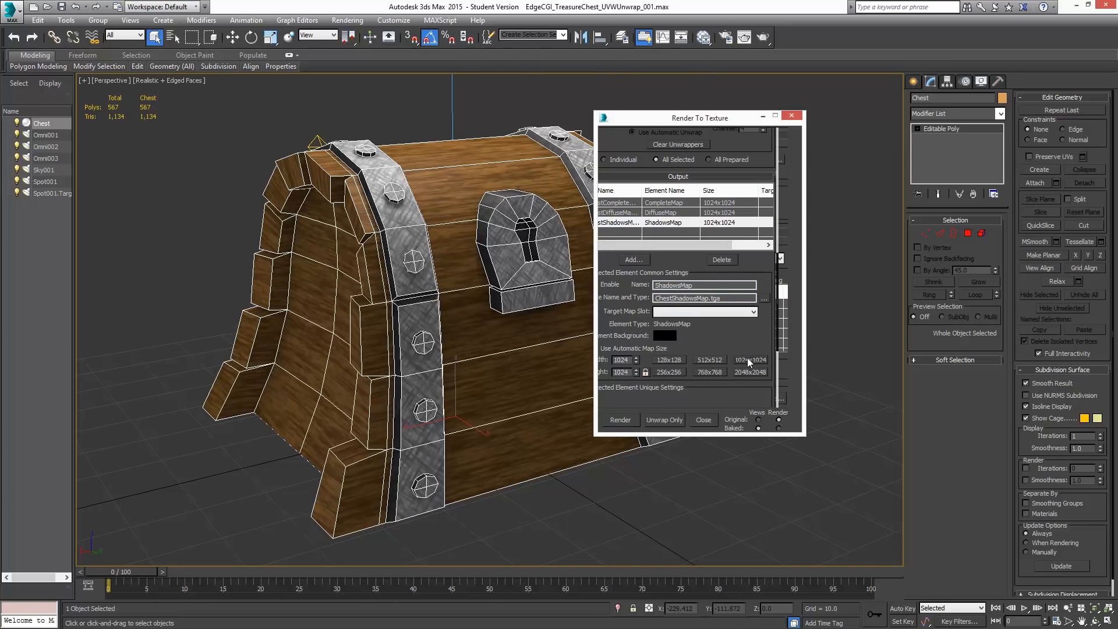
Set the ShadowsMap output to ChestShadowsMap.tga in the treasure chest's Textures folder, accepting the Targa settings.
click(764, 299)
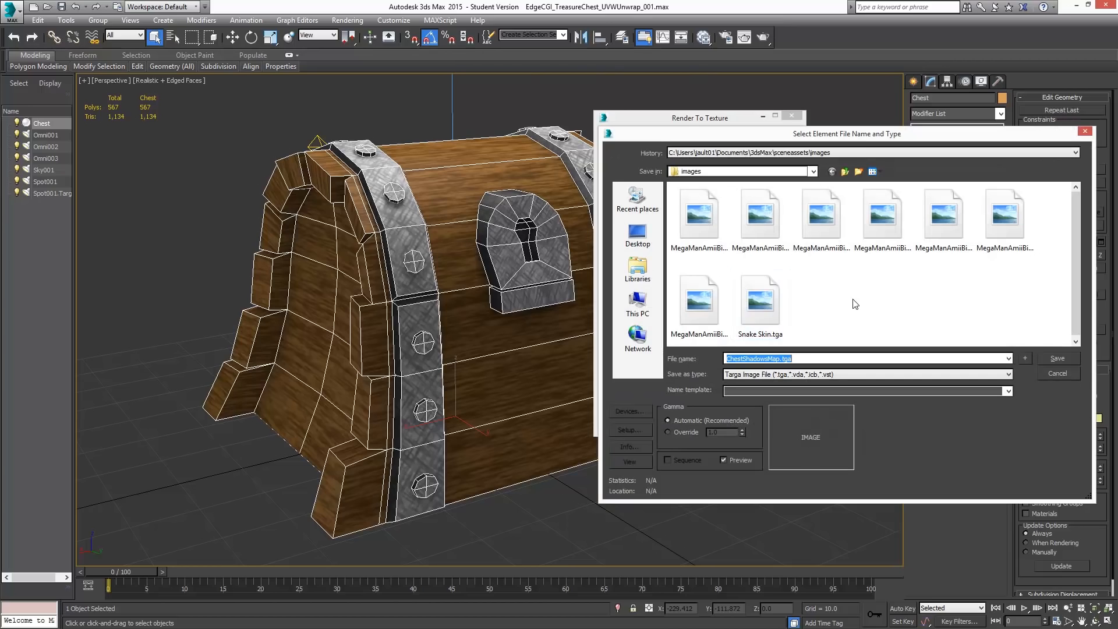
click(841, 152)
click(775, 173)
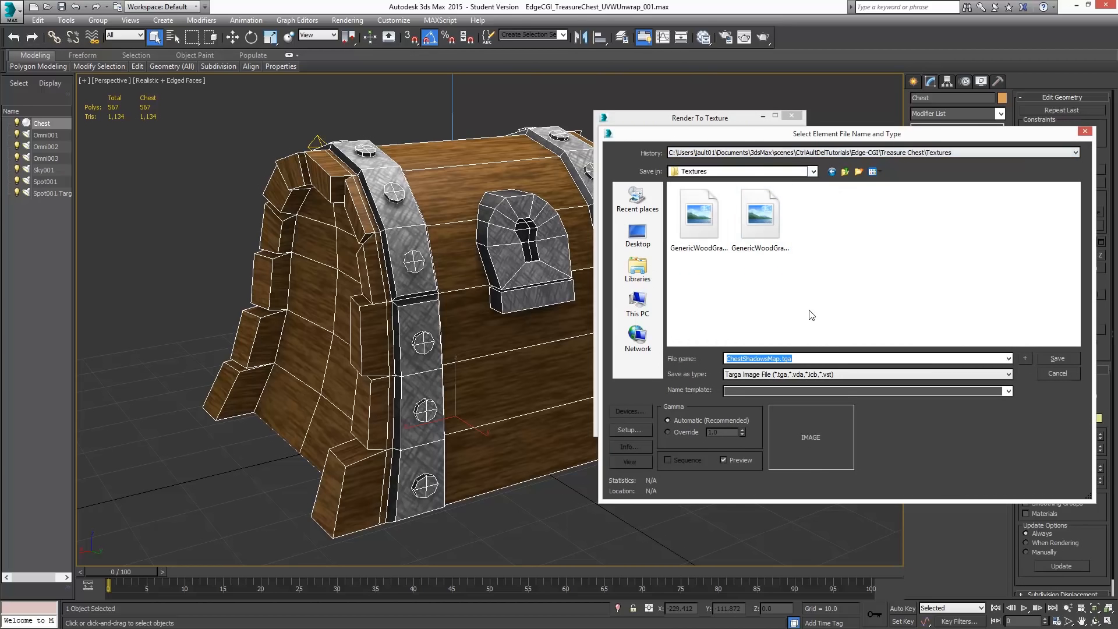
click(1063, 357)
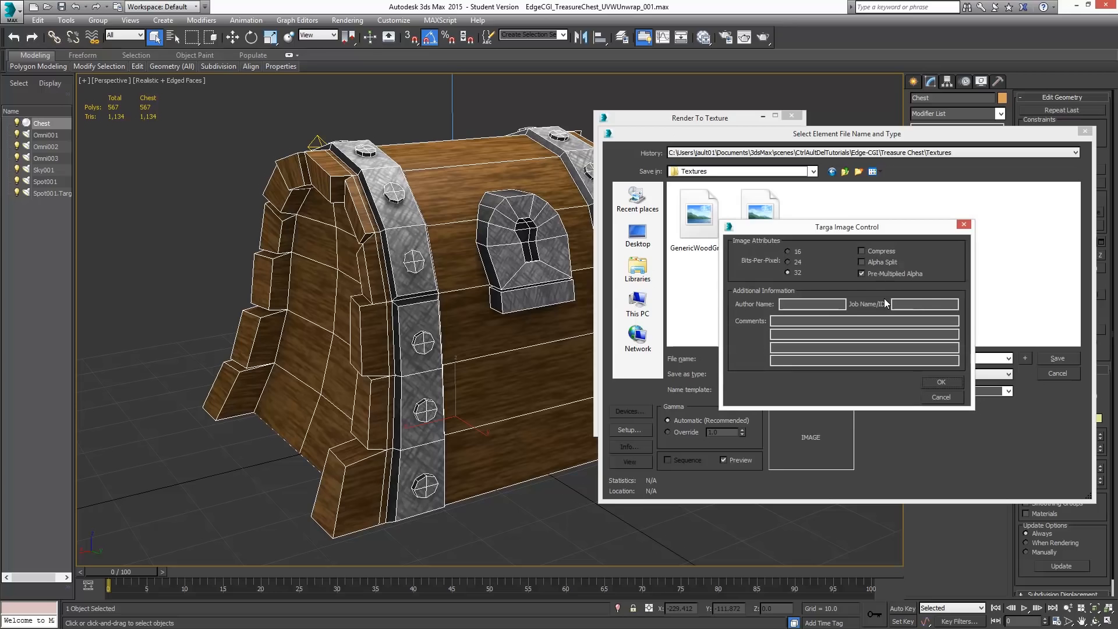
click(946, 384)
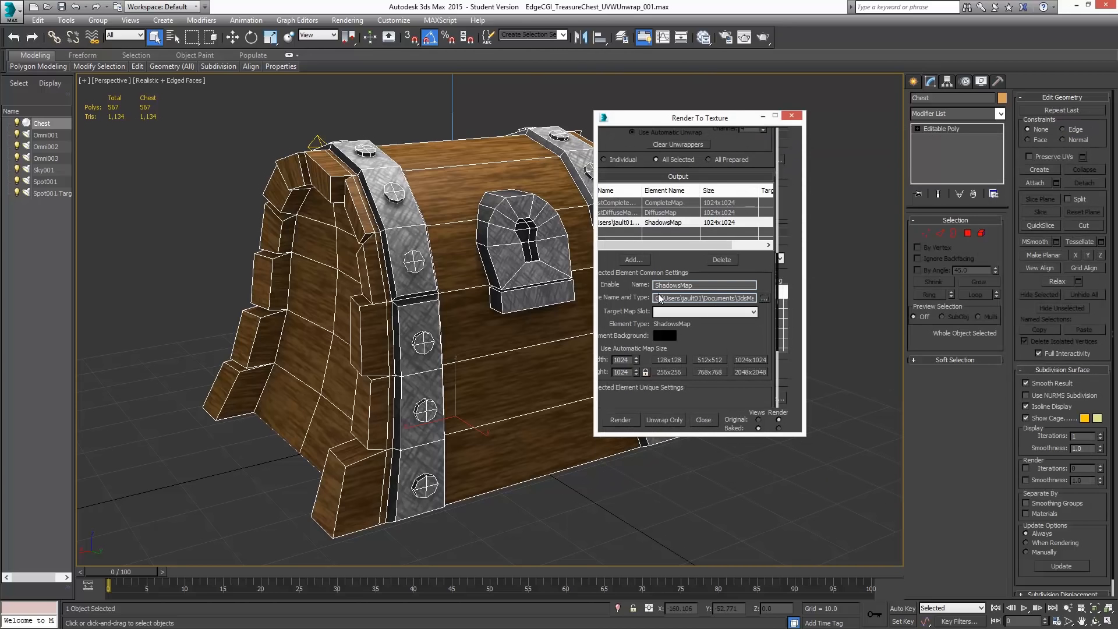
Copy the Textures folder path from the ShadowsMap file name and put it before the DiffuseMap and CompleteMap file names.
drag(658, 298, 694, 306)
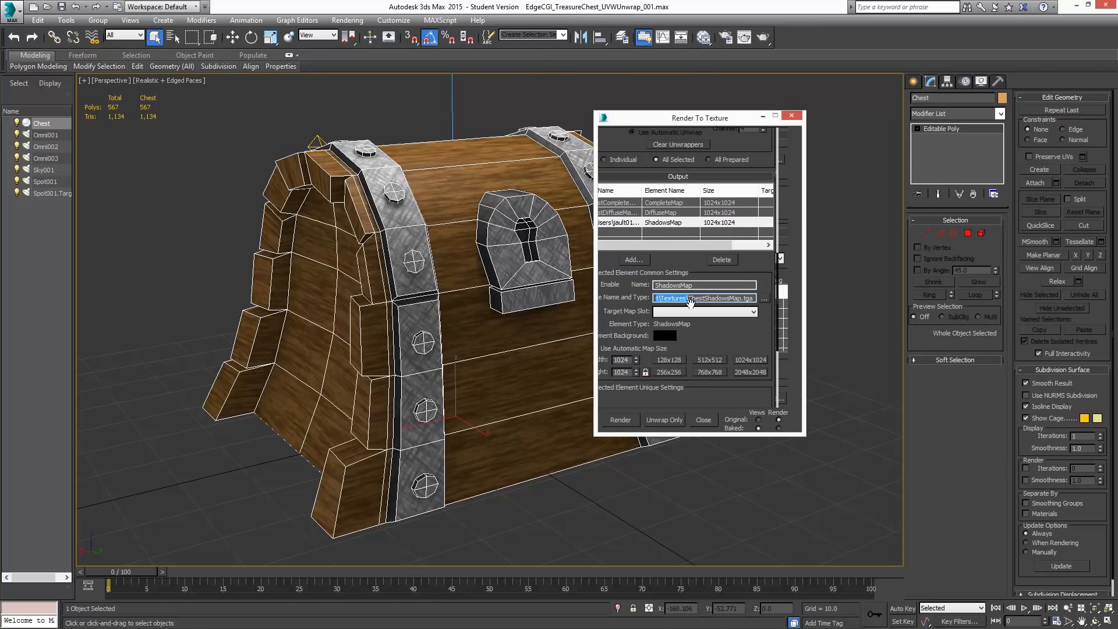
click(670, 213)
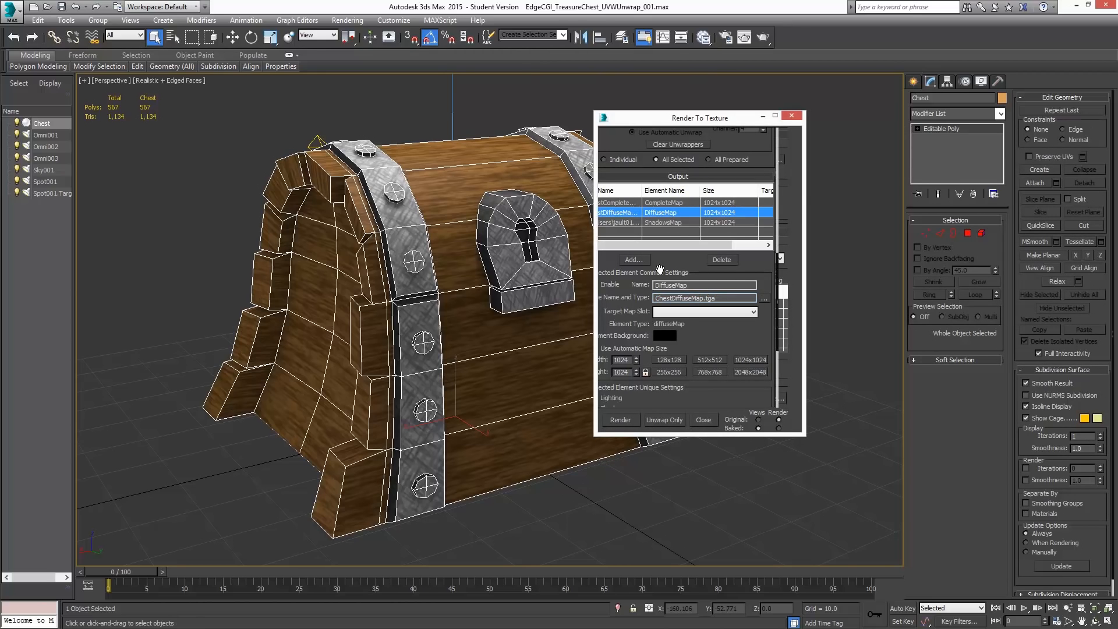
click(656, 298)
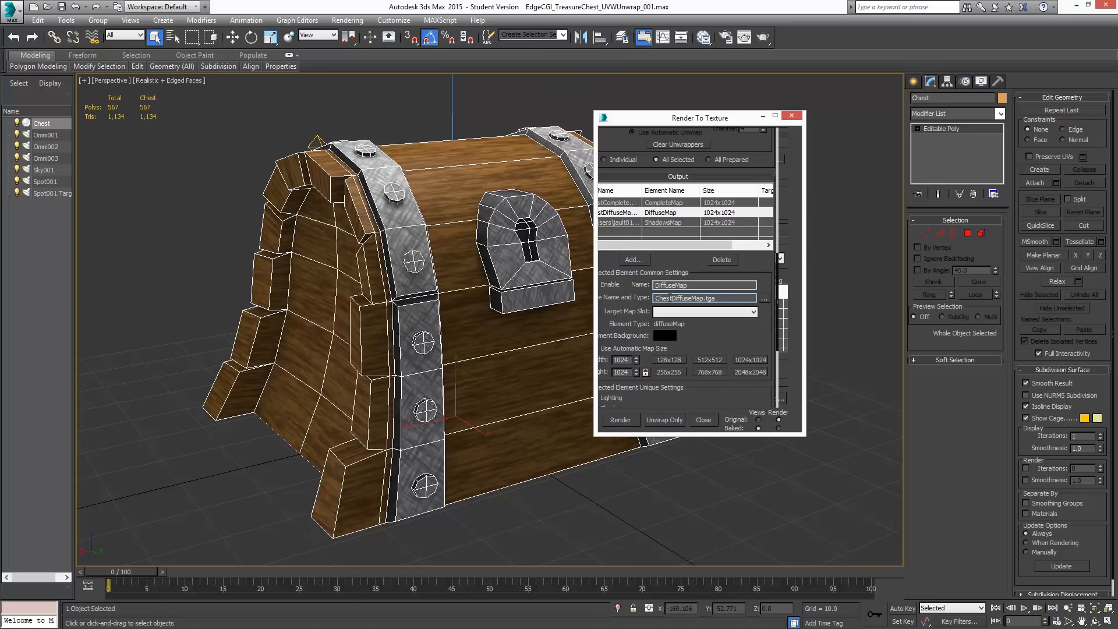
key(Return)
click(661, 203)
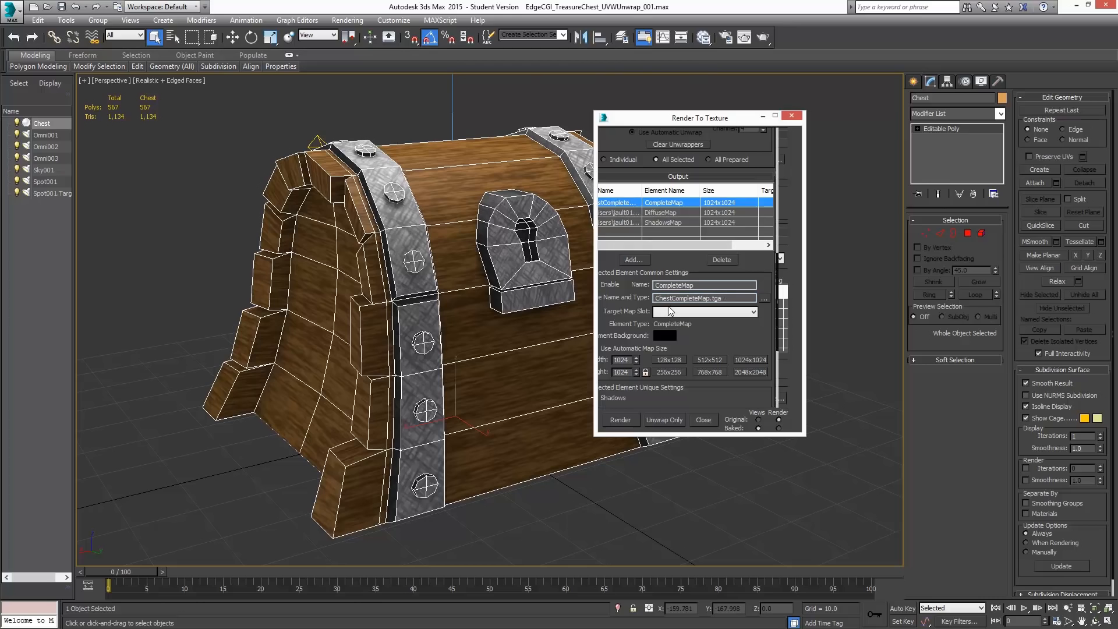
click(657, 297)
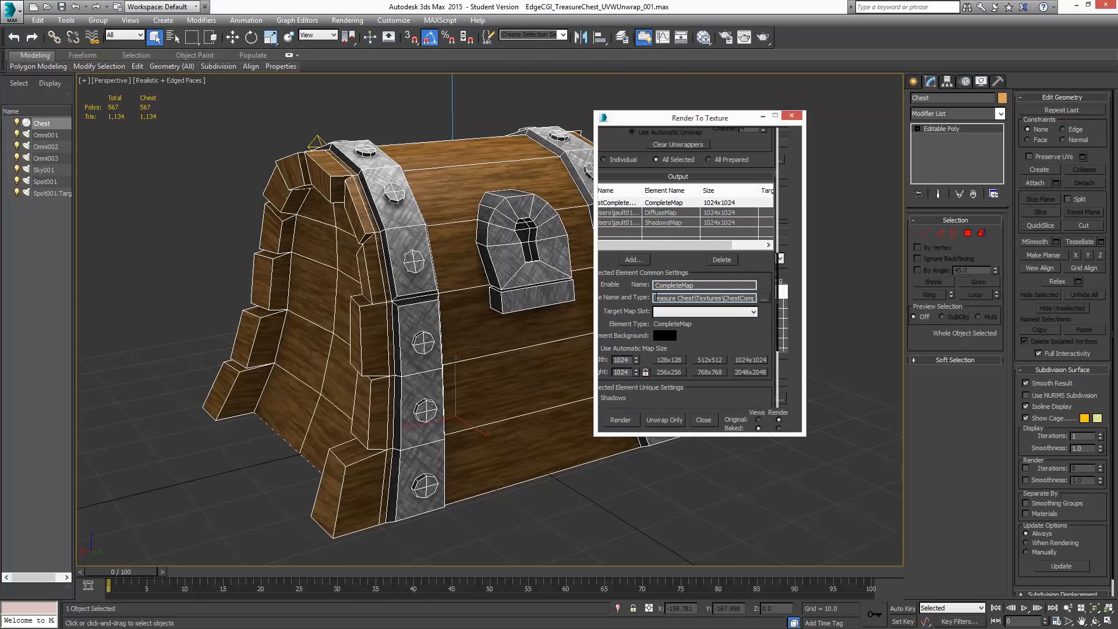
key(ctrl+v)
key(Return)
Render the chest's texture elements, continuing without target map slots, and close the rendered image.
drag(660, 382, 664, 234)
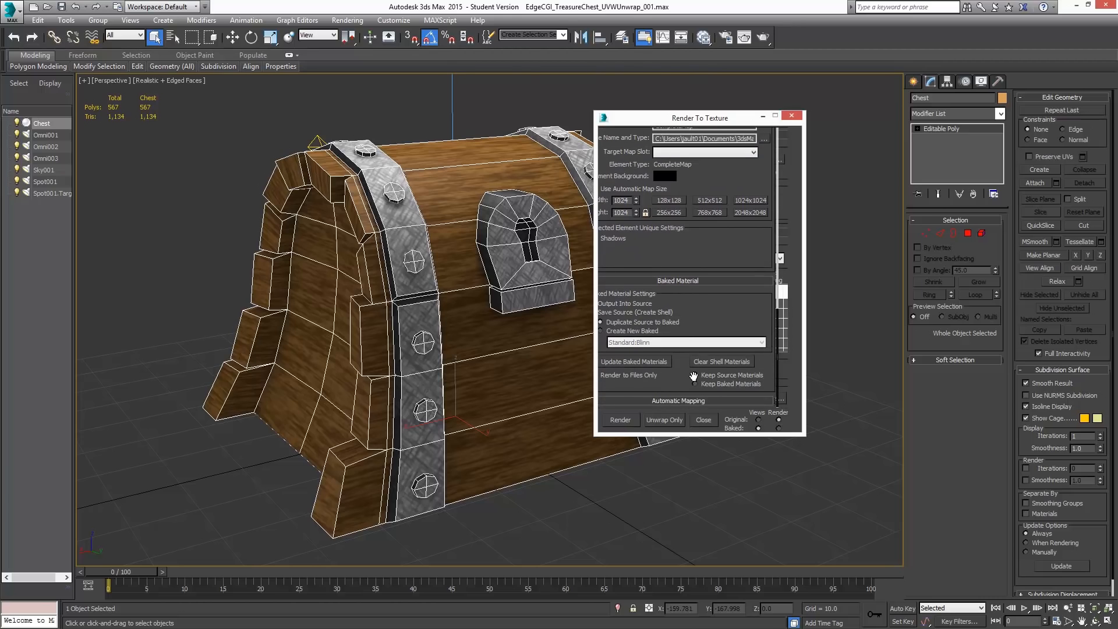
click(618, 419)
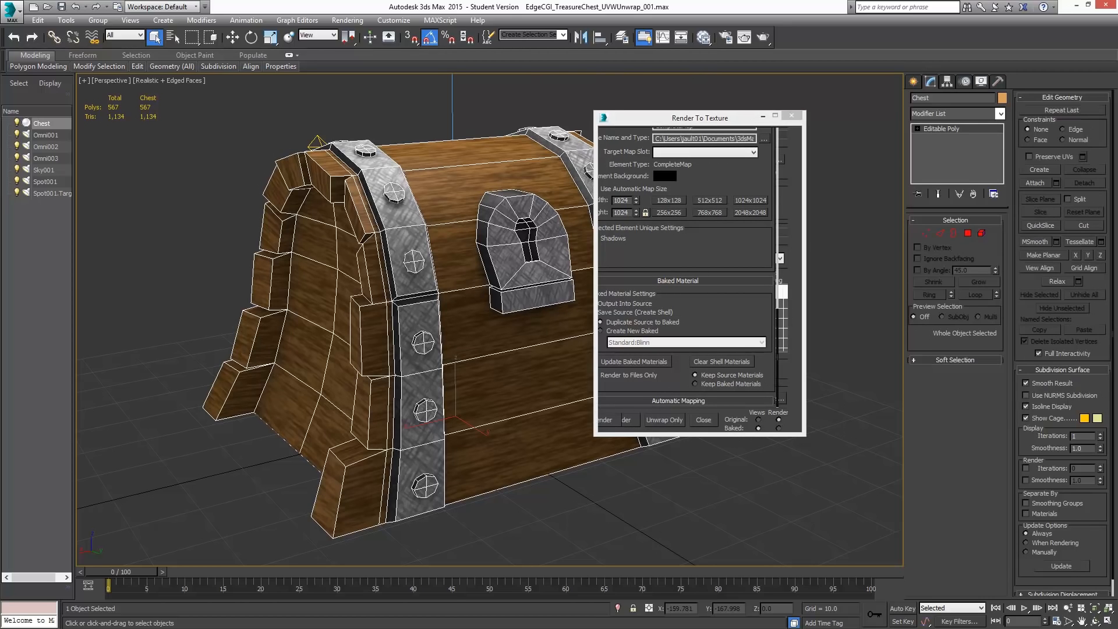
drag(1117, 188, 842, 210)
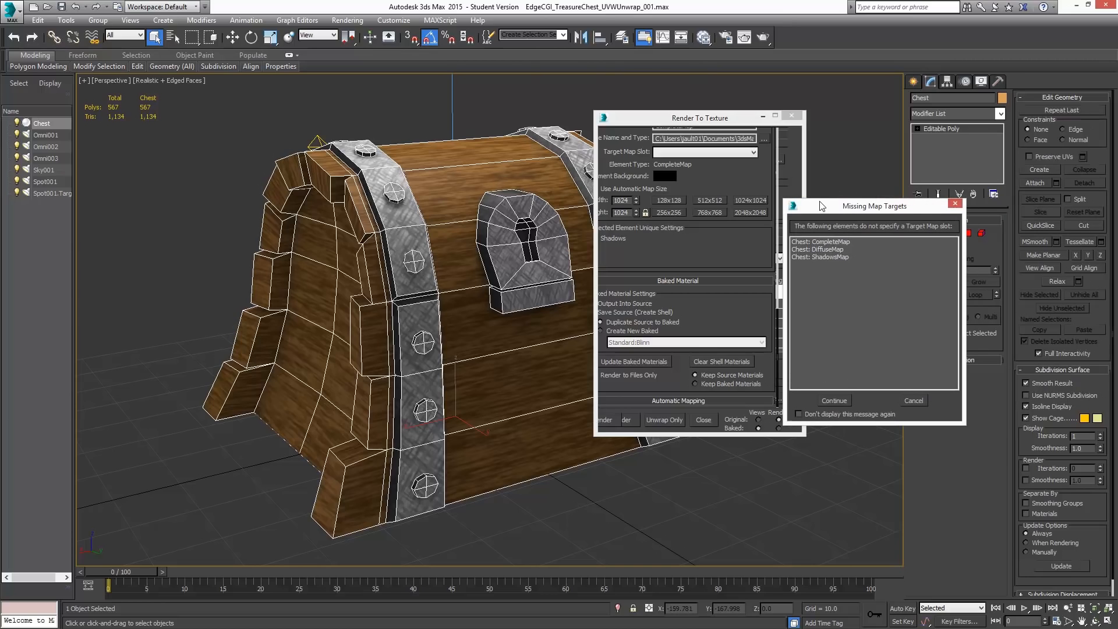
click(836, 400)
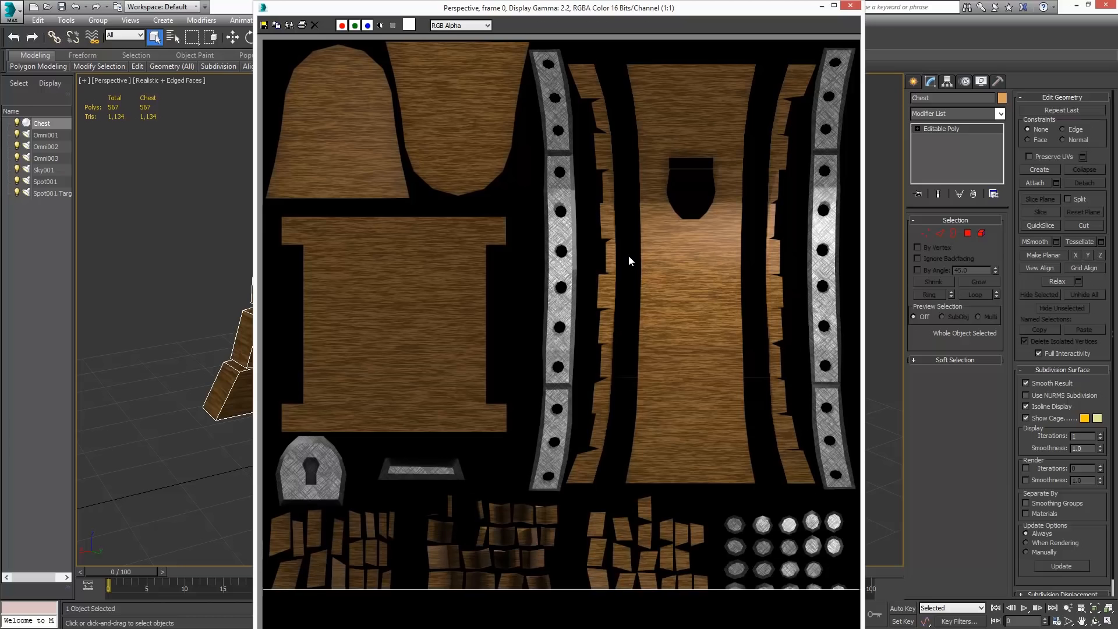
click(850, 5)
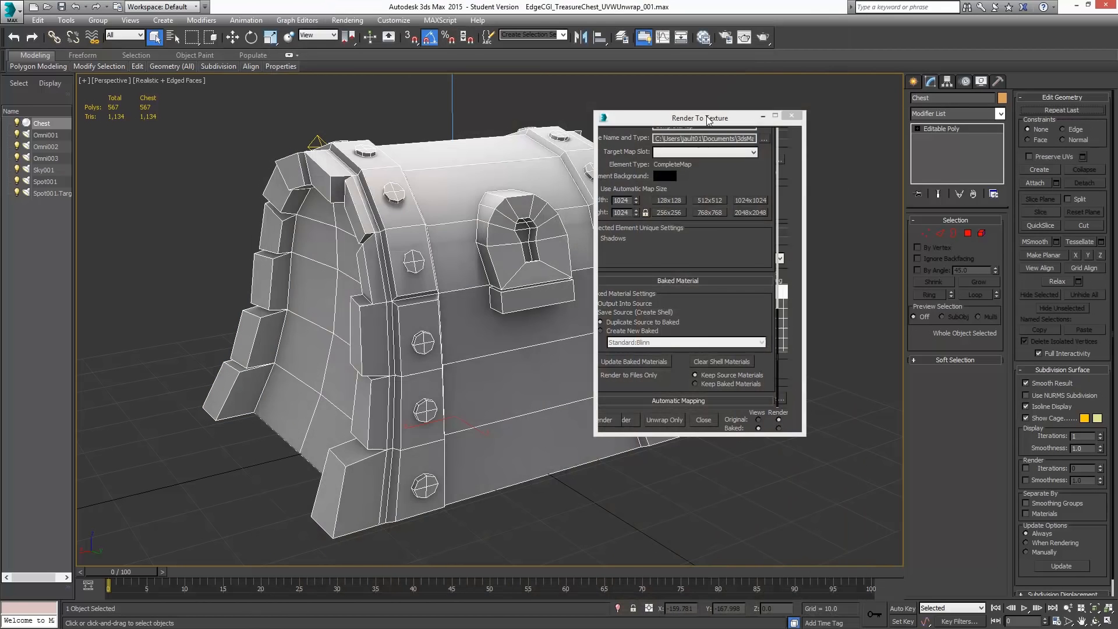
In the Slate Material Editor, disconnect the bitmaps from the diffuse colour of Material #2, Material #5 and Material #1.
click(705, 37)
drag(840, 332, 824, 189)
click(757, 277)
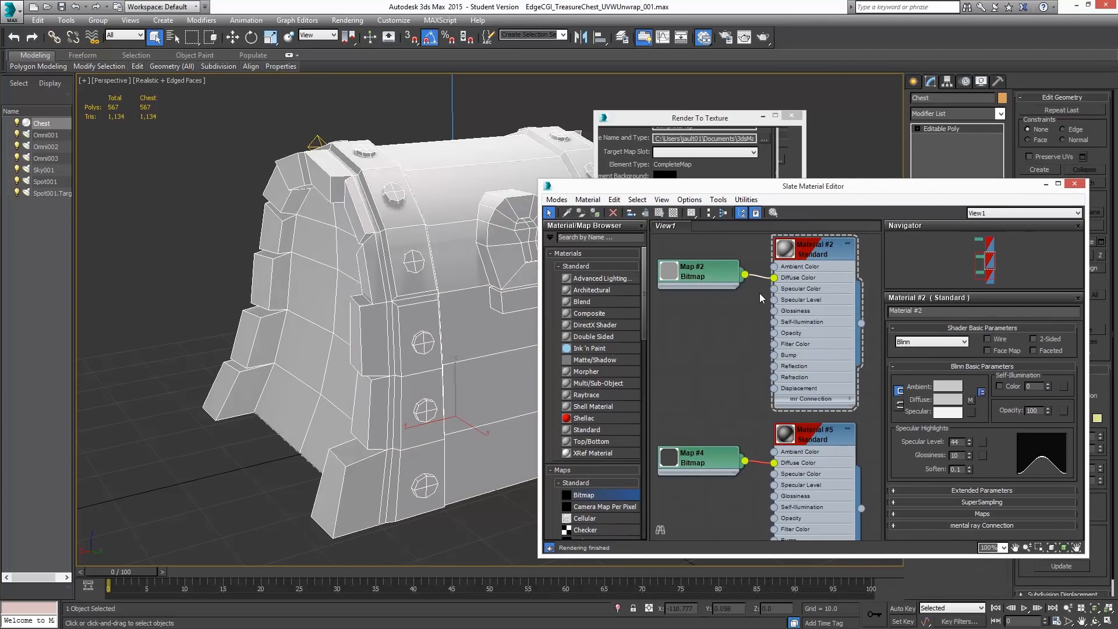
key(Delete)
click(760, 462)
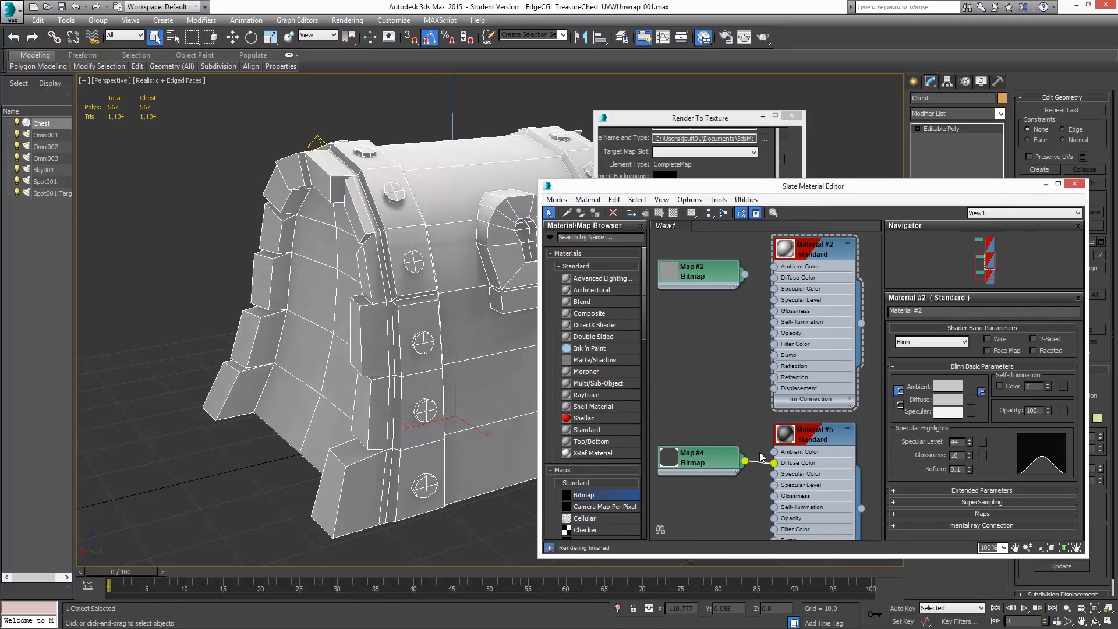
key(Delete)
scroll(752, 349, up, 8)
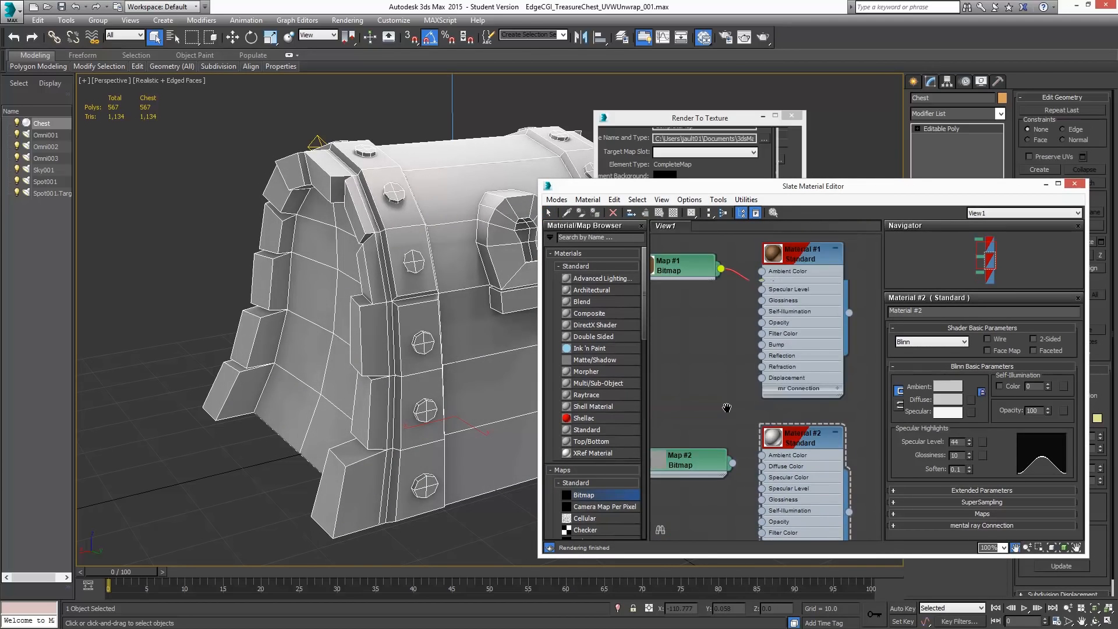
click(740, 328)
key(Delete)
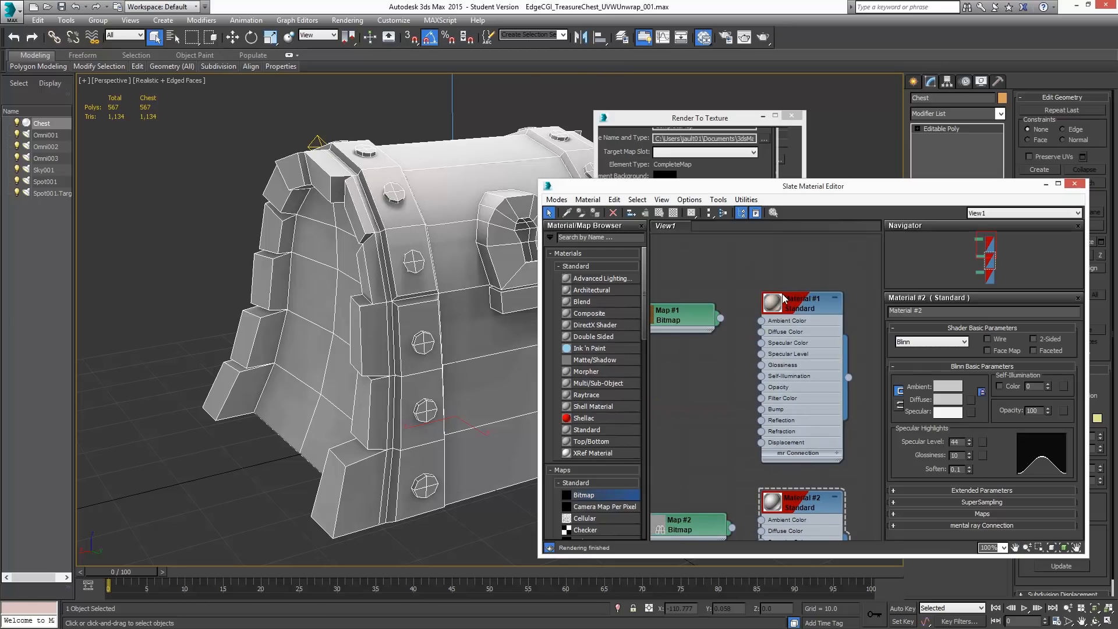
Copy Material #1's specular colour to its diffuse colour and adjust the diffuse to brown with RGB 59, 23, 5.
click(802, 304)
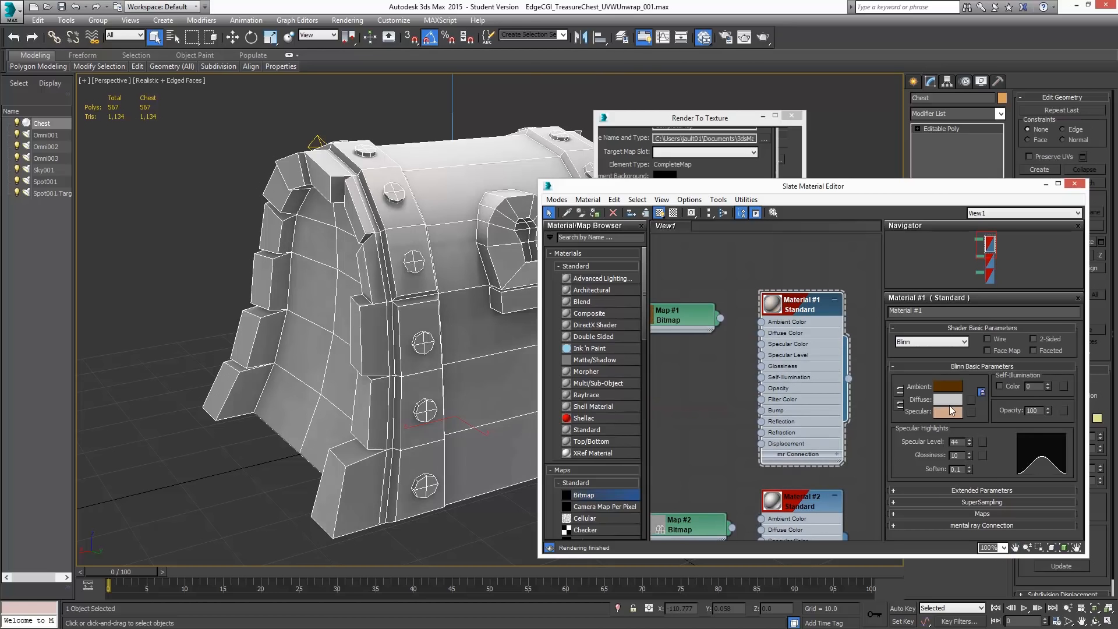
drag(948, 411, 952, 398)
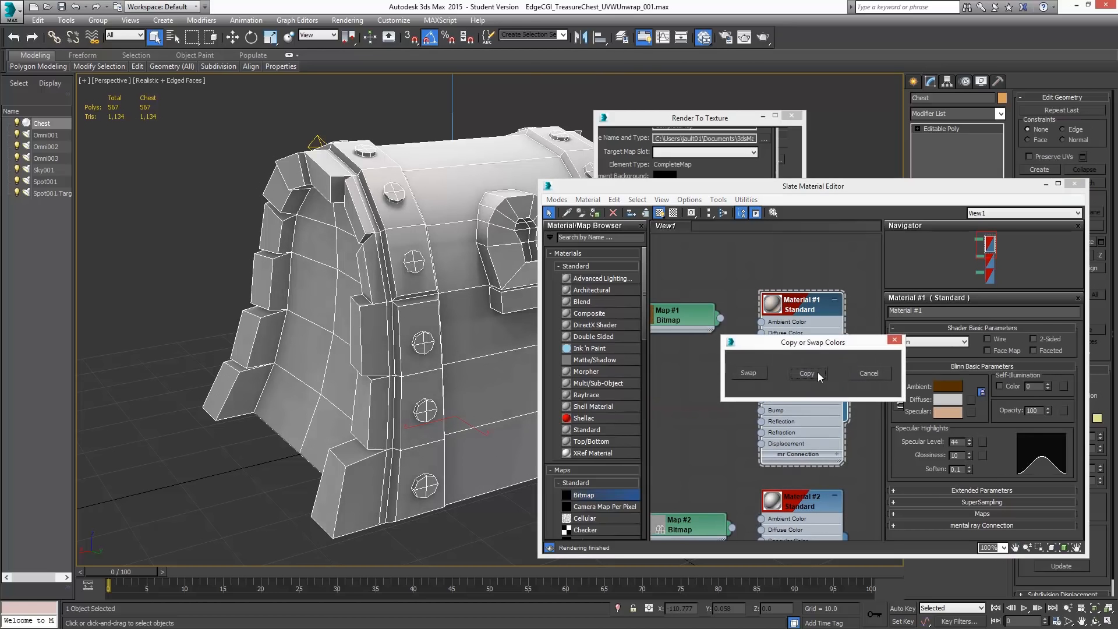
click(842, 370)
click(934, 400)
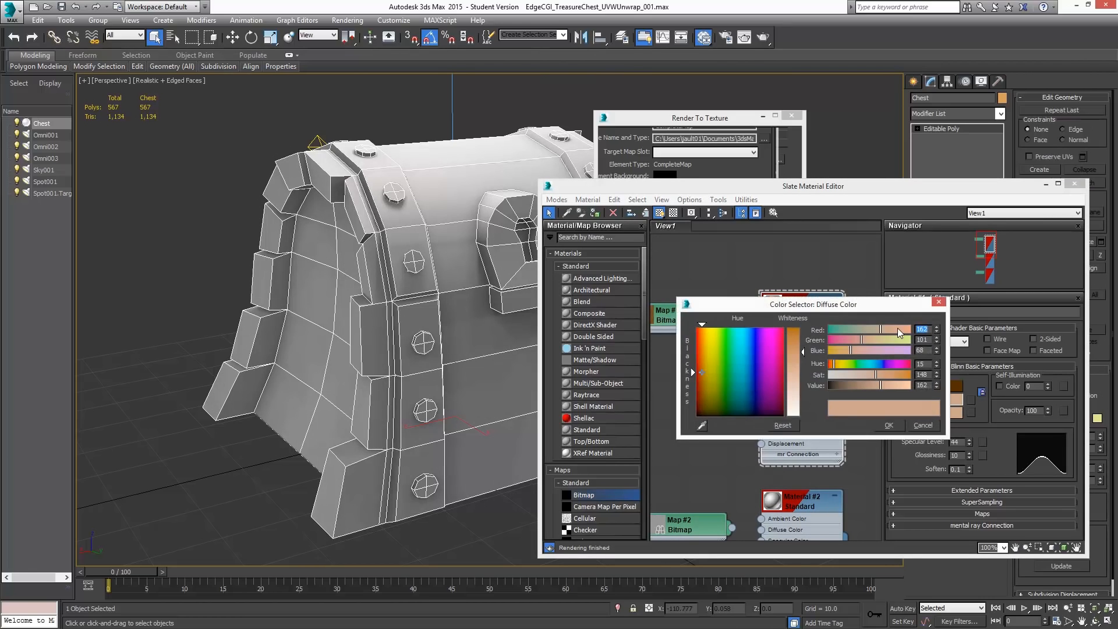
drag(800, 348, 802, 328)
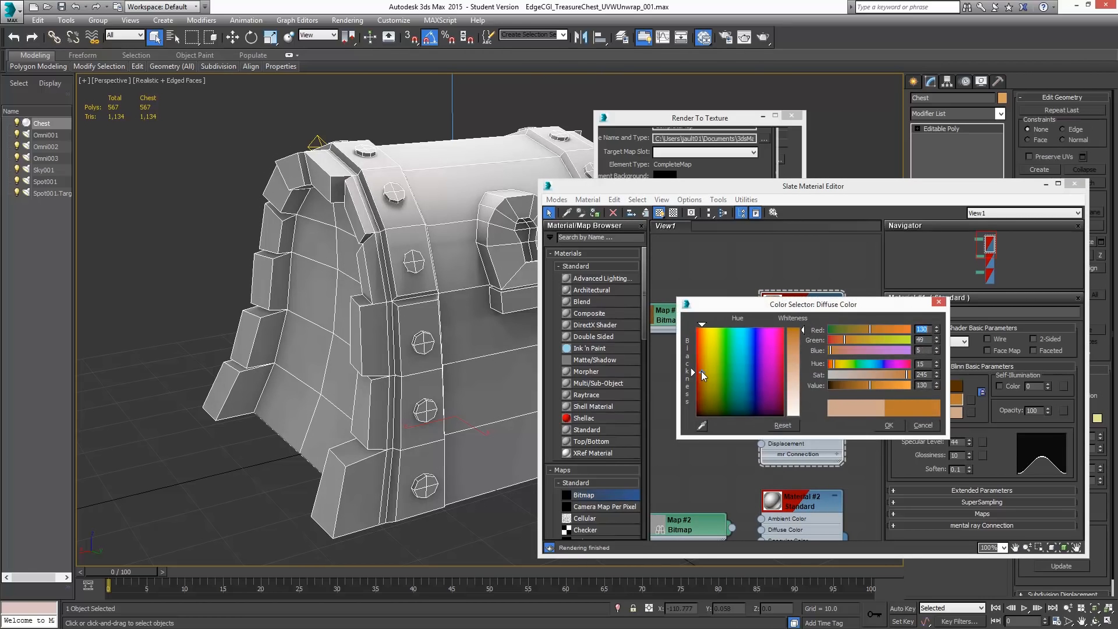
click(703, 383)
drag(703, 383, 701, 396)
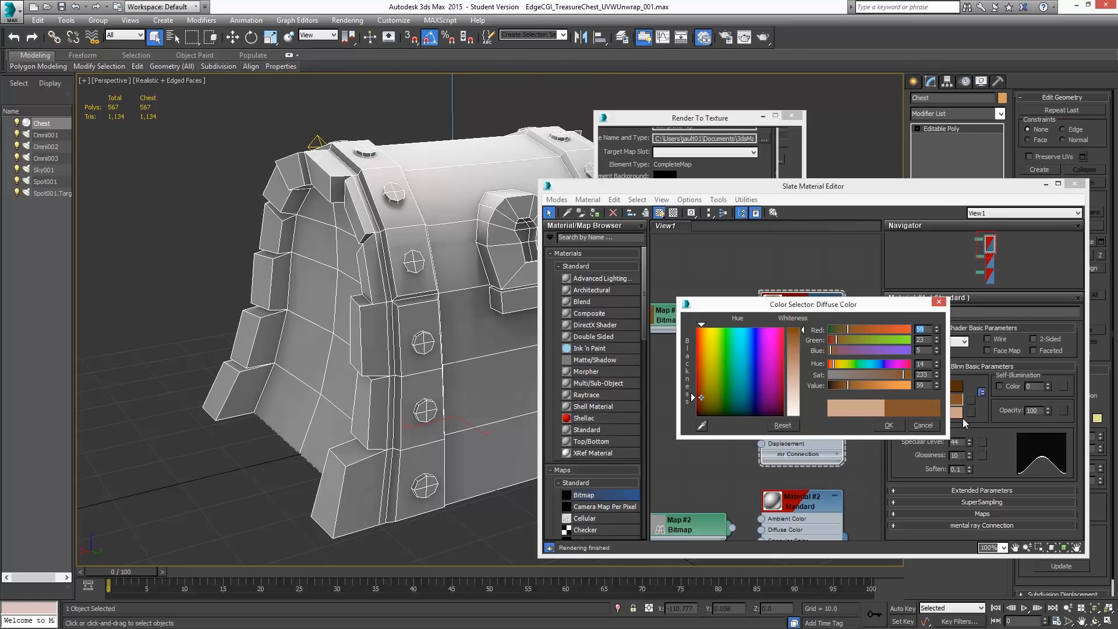
click(893, 426)
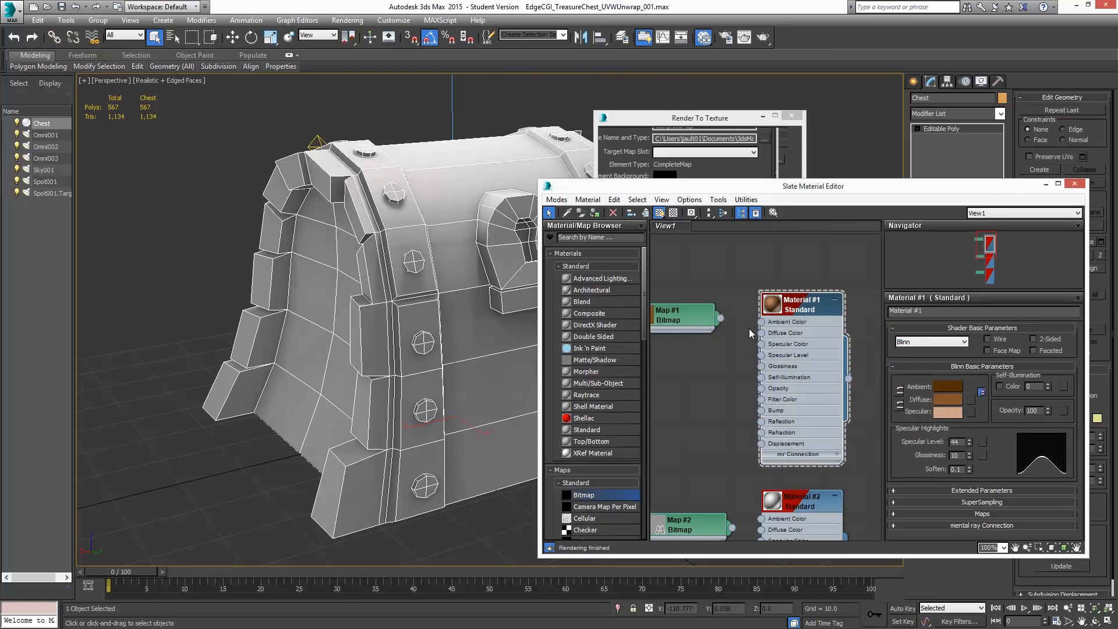
Pick the chest's material from the model into the material view and delete its Shell material node.
click(565, 214)
key(w)
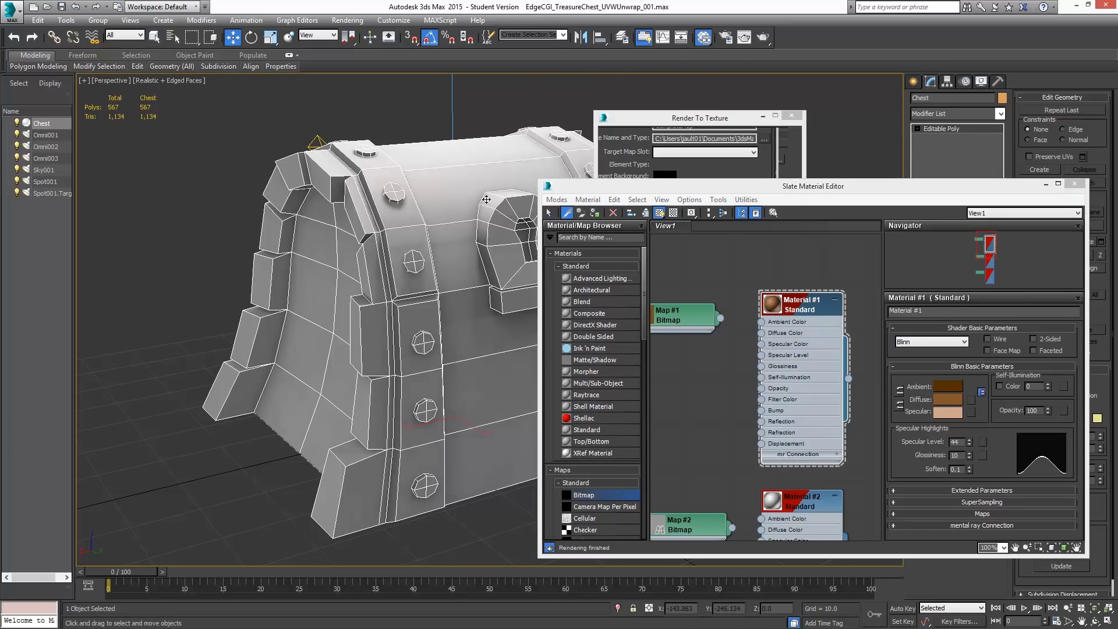
click(486, 200)
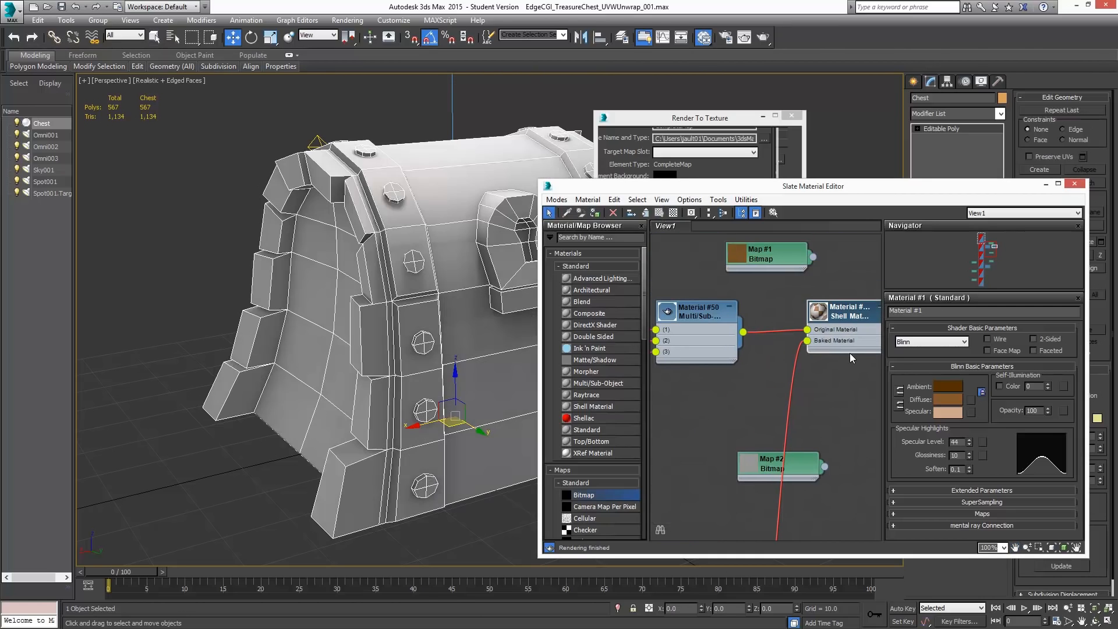
middle_drag(704, 353, 787, 350)
middle_drag(747, 376, 693, 381)
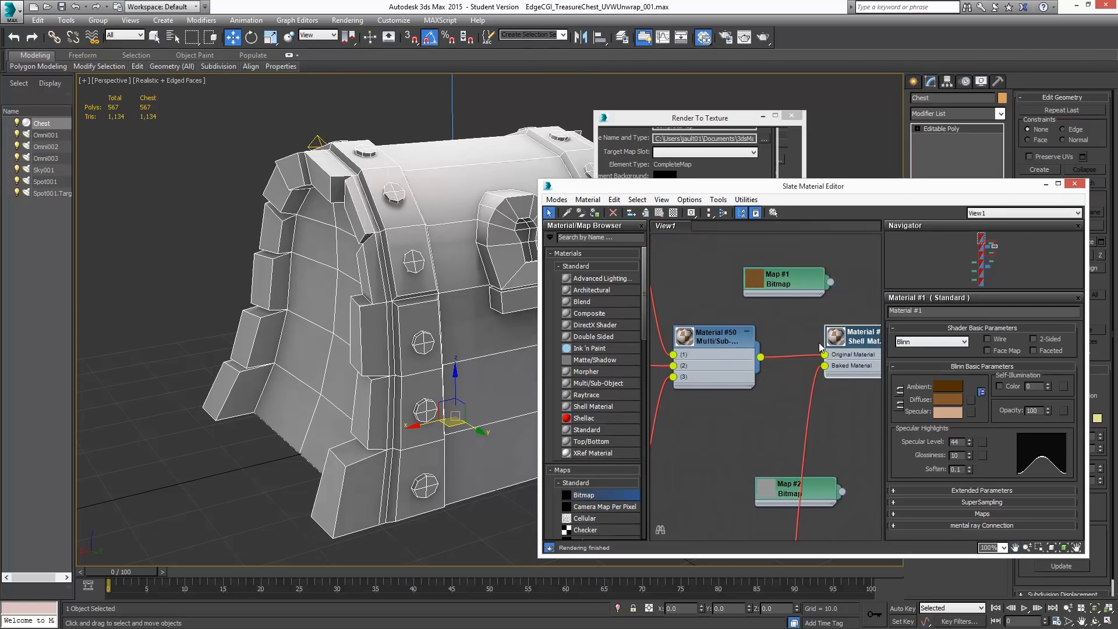
middle_drag(776, 332, 884, 348)
key(Delete)
Assign the Multi/Sub-Object Material #50 to the selected chest.
double_click(804, 334)
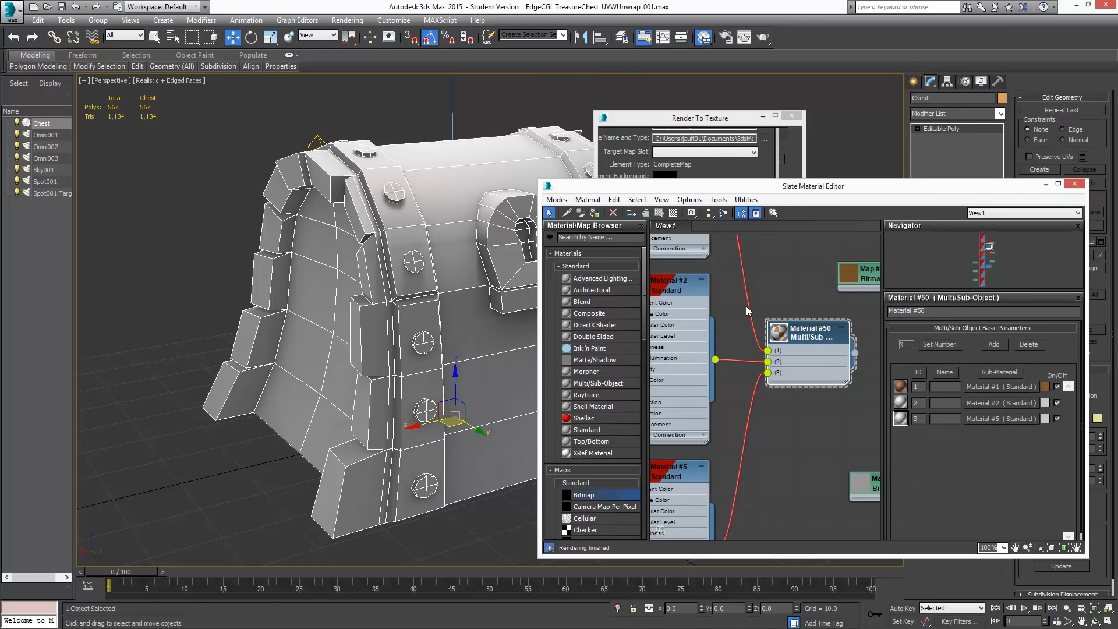
middle_drag(747, 305, 781, 320)
click(593, 213)
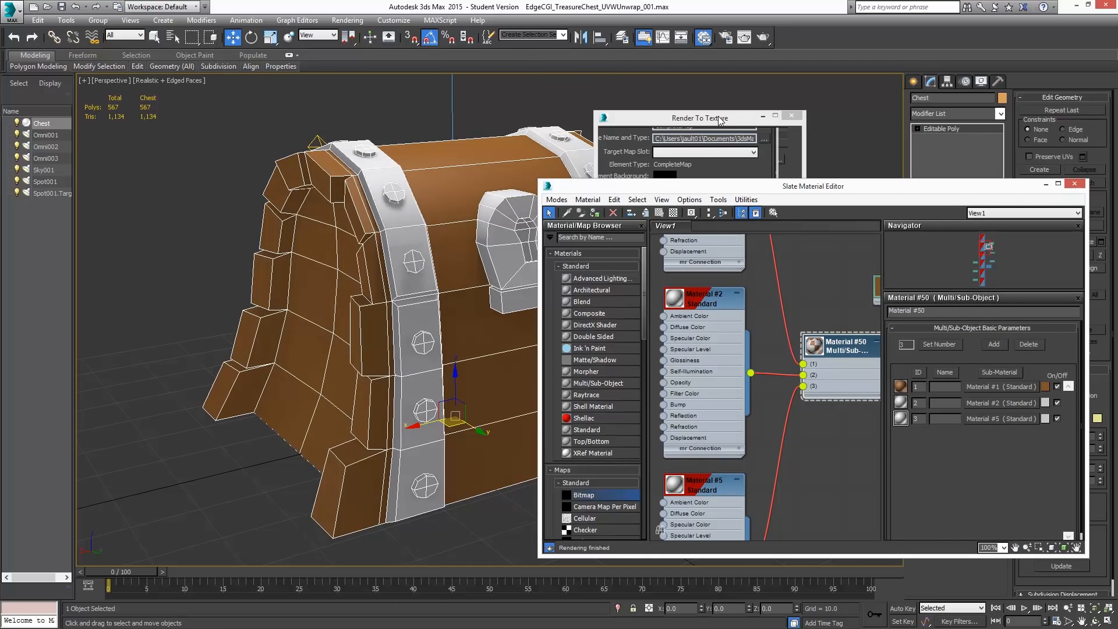
Delete the CompleteMap and ShadowsMap elements from the chest's Render To Texture output, leaving only DiffuseMap.
click(698, 122)
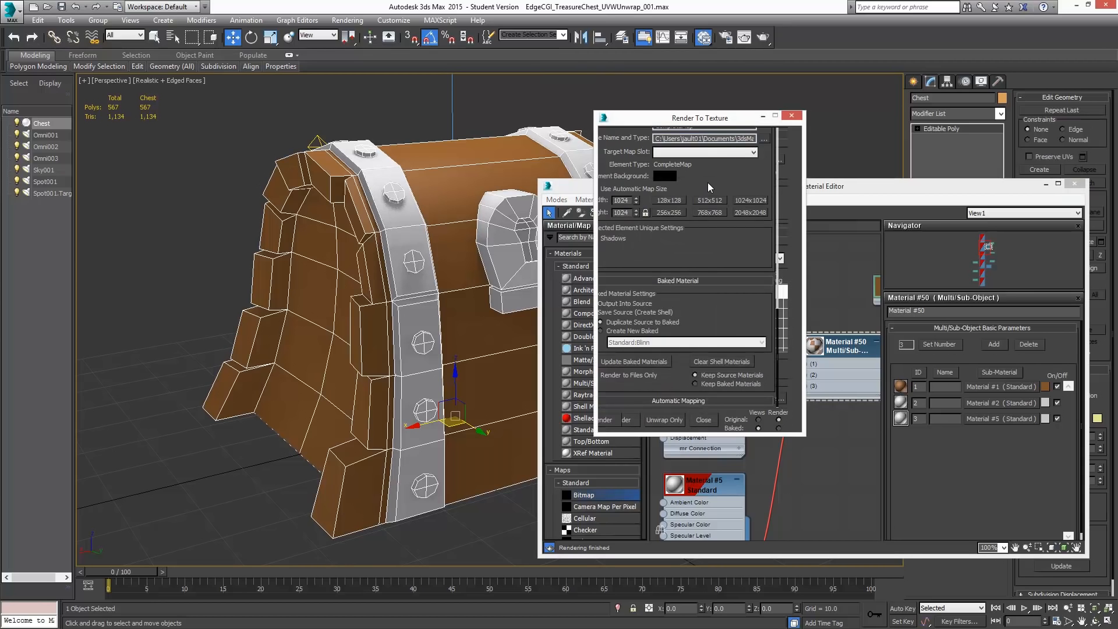
drag(706, 252, 714, 363)
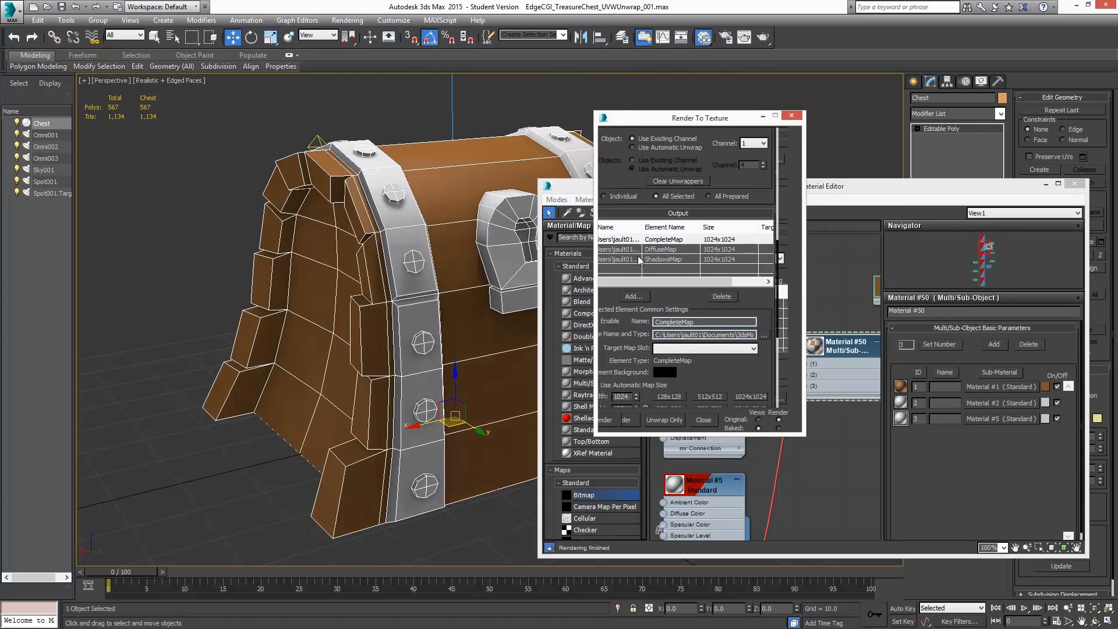
click(658, 240)
click(721, 296)
click(669, 253)
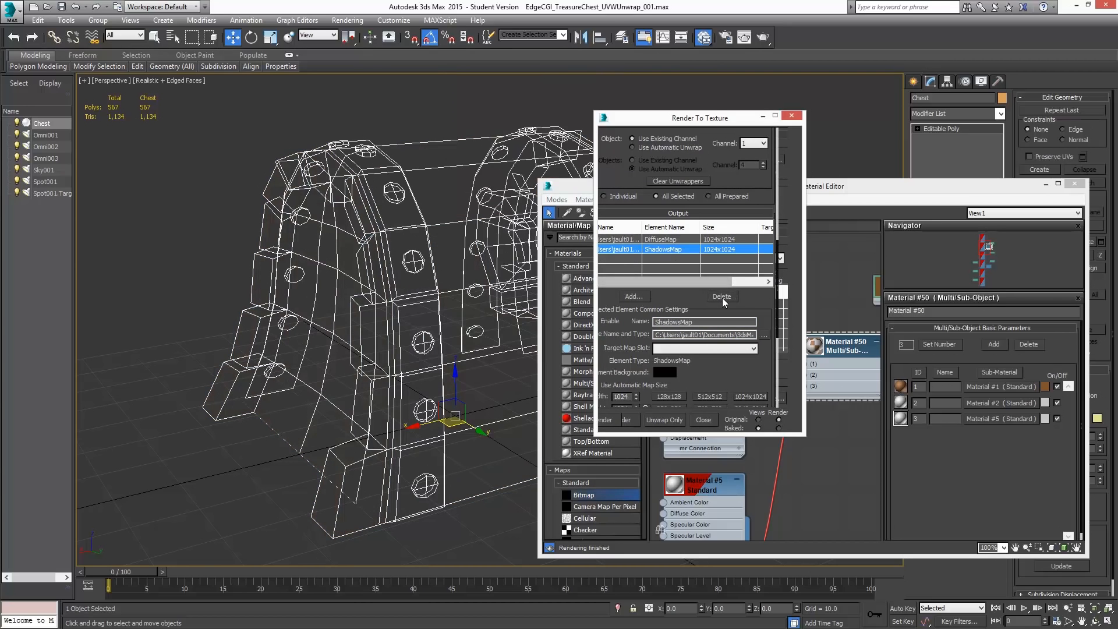
click(722, 296)
Rename the DiffuseMap element's output file as Chest_Selection.tga in the same Textures folder.
click(677, 242)
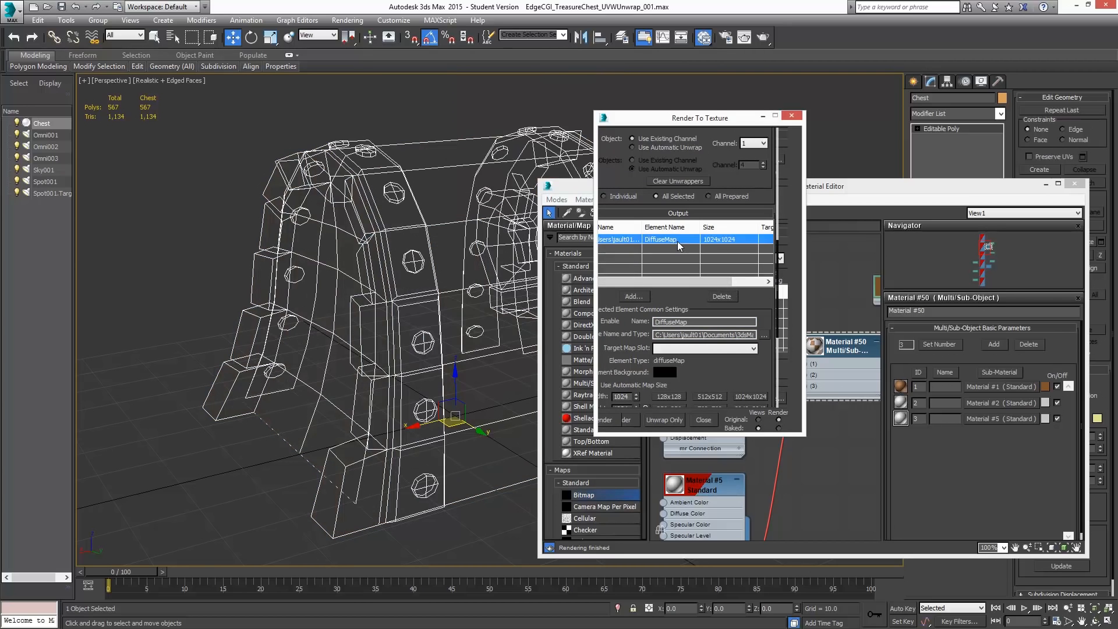
double_click(728, 335)
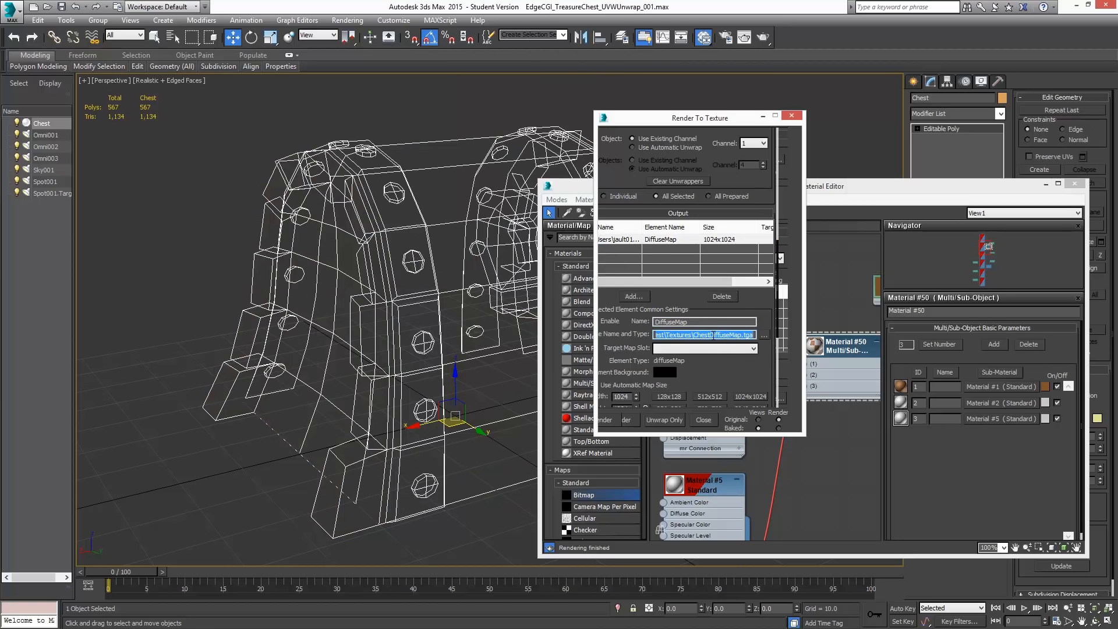
drag(711, 335, 729, 345)
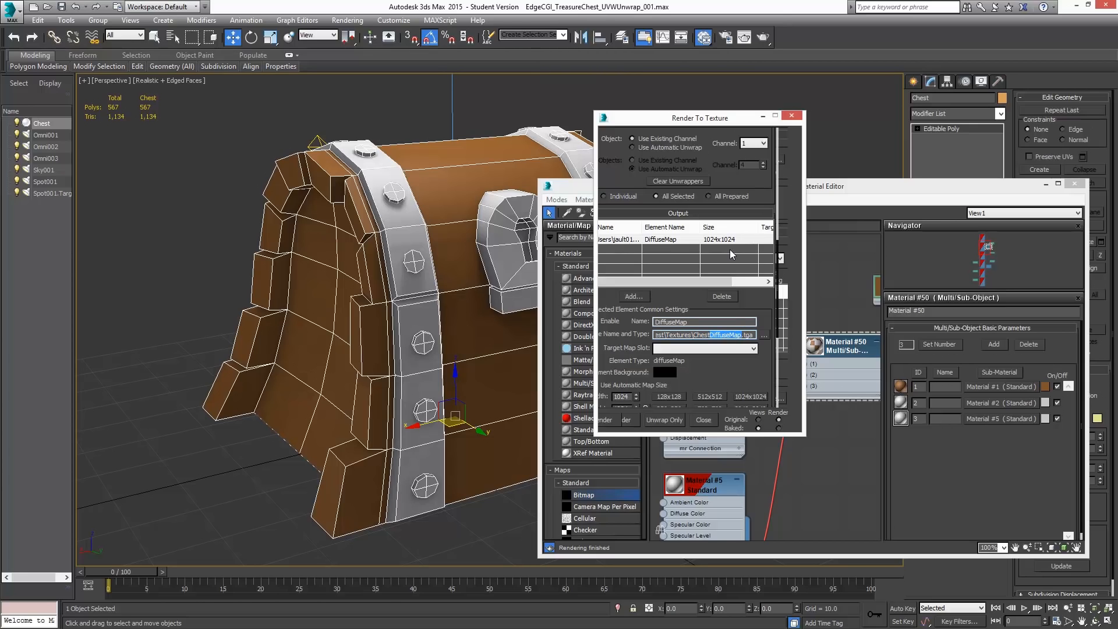
text(_Selection)
Close the Slate Material Editor and delete all lights from the scene using the Lights selection filter.
drag(639, 120, 205, 209)
key(F3)
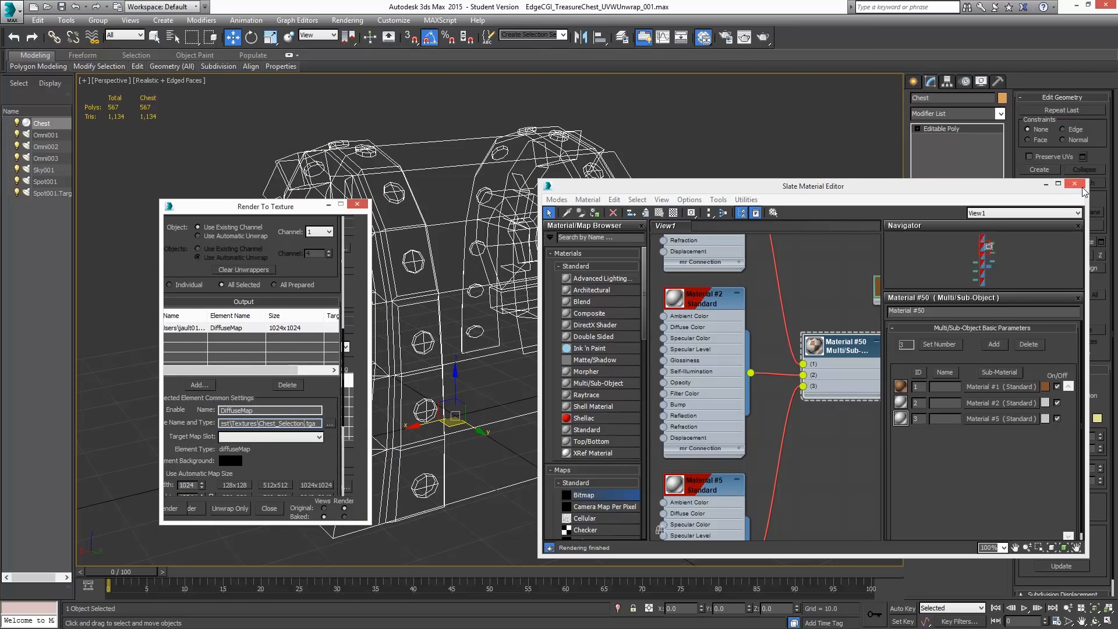
click(1075, 184)
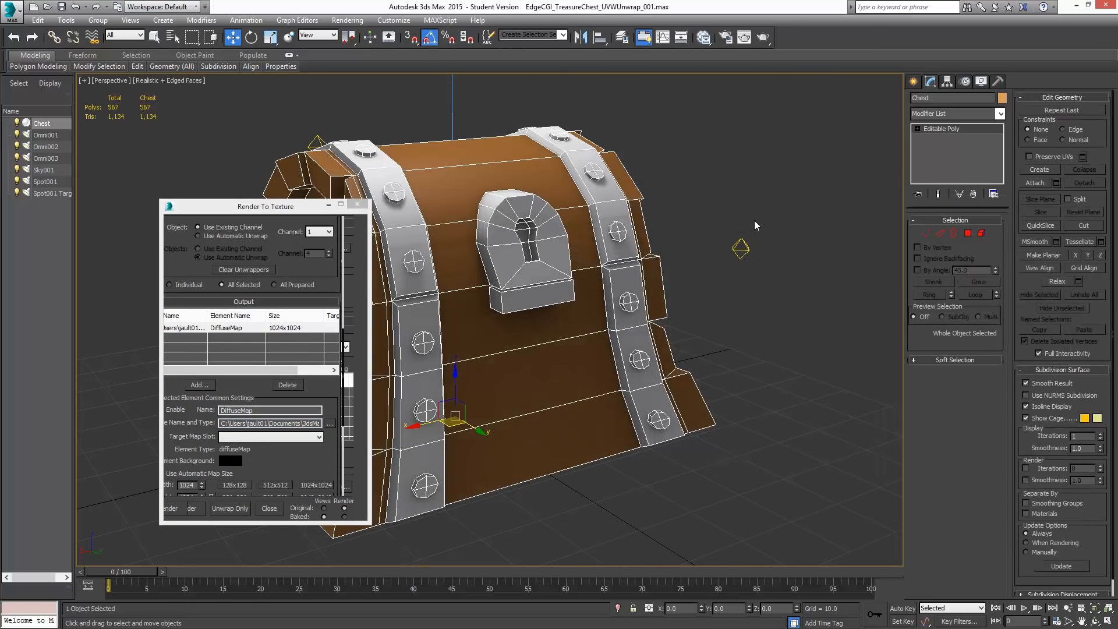
click(121, 36)
click(115, 70)
key(ctrl+a)
key(Delete)
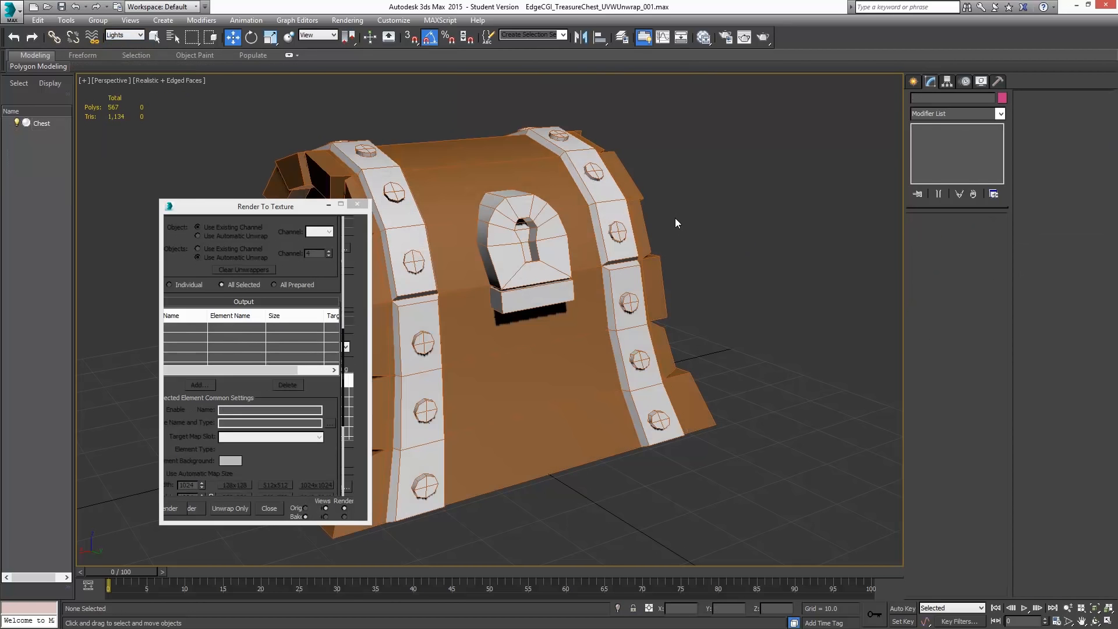
Render the chest's DiffuseMap element to texture and close the rendered image.
drag(289, 211, 668, 157)
scroll(643, 416, down, 5)
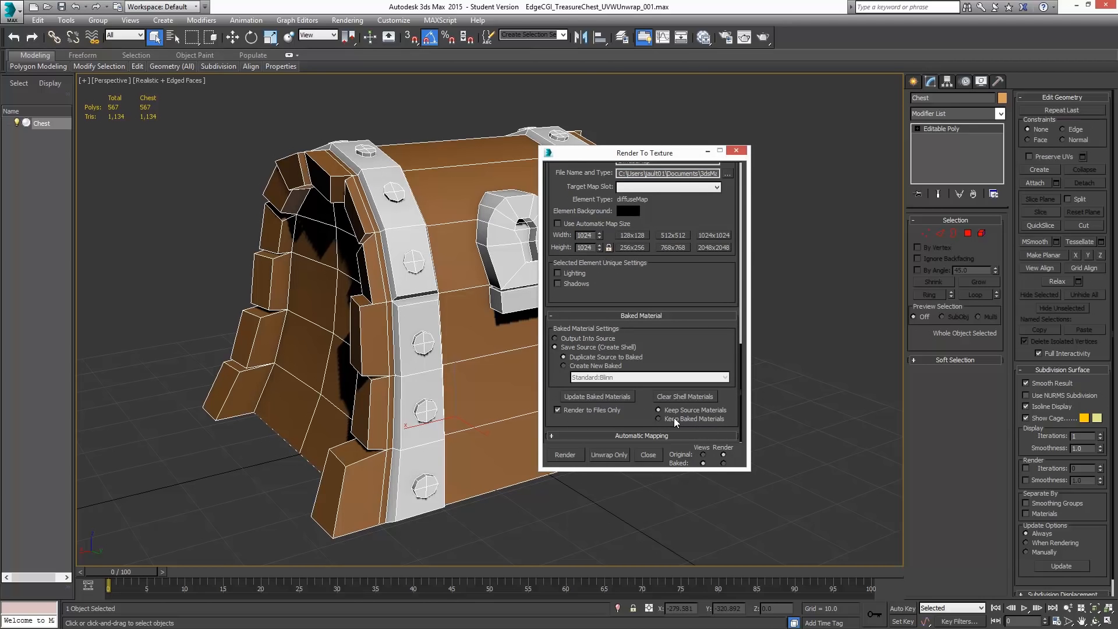
click(570, 459)
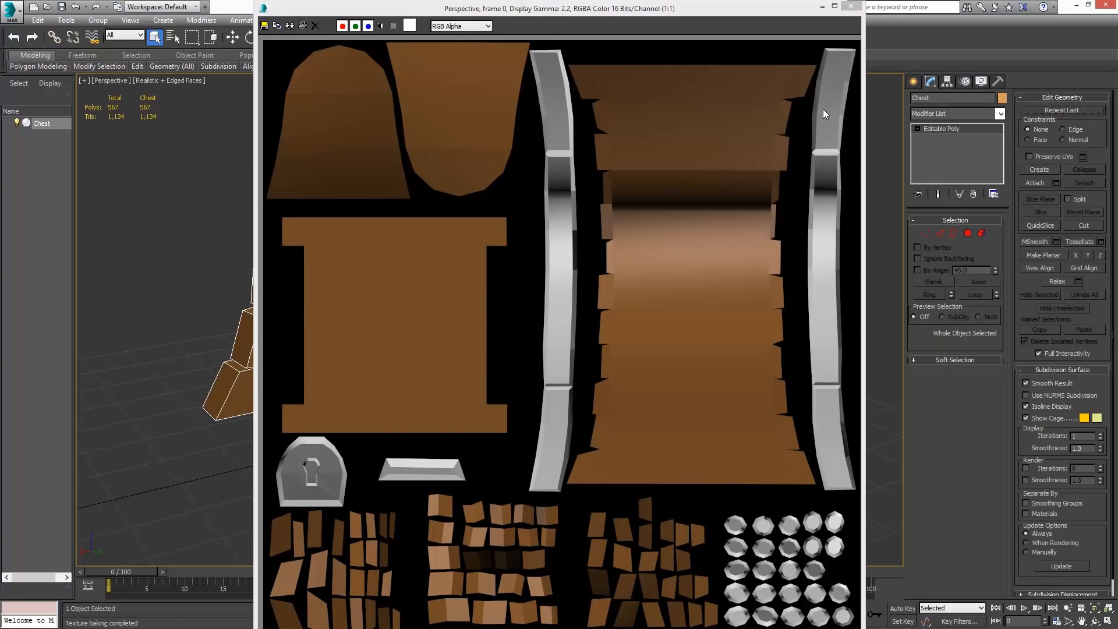
click(852, 6)
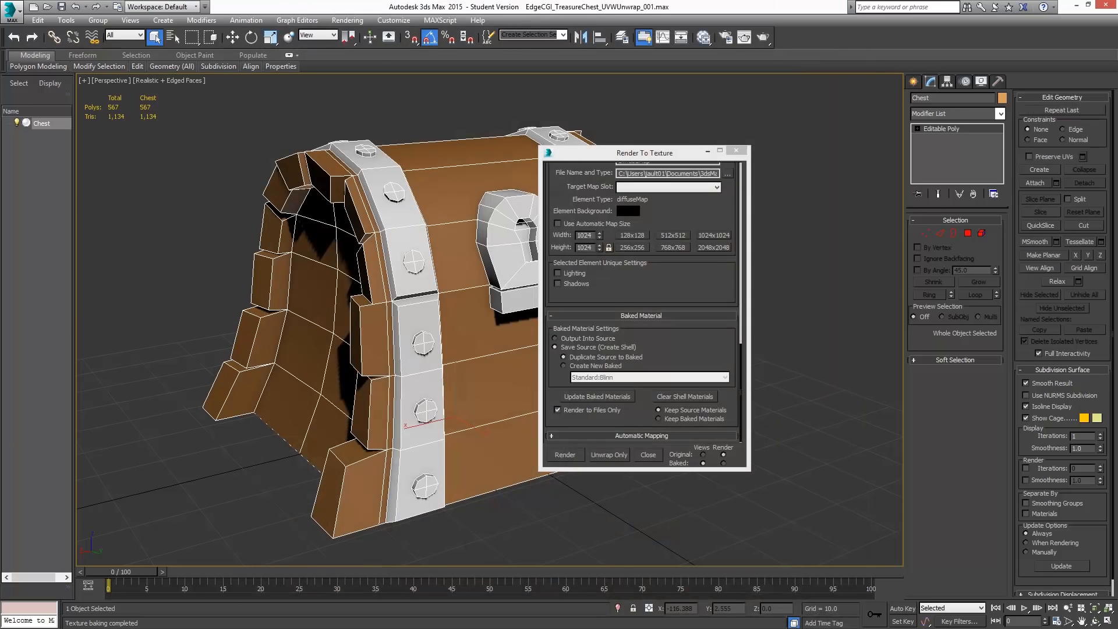
Switch to Photoshop, close Metal.psd and open Chest_Selection.tga, Chest_UVW.jpg, ChestCompleteMap.tga and ChestDiffuseMap.tga from the Textures folder.
key(alt+Tab)
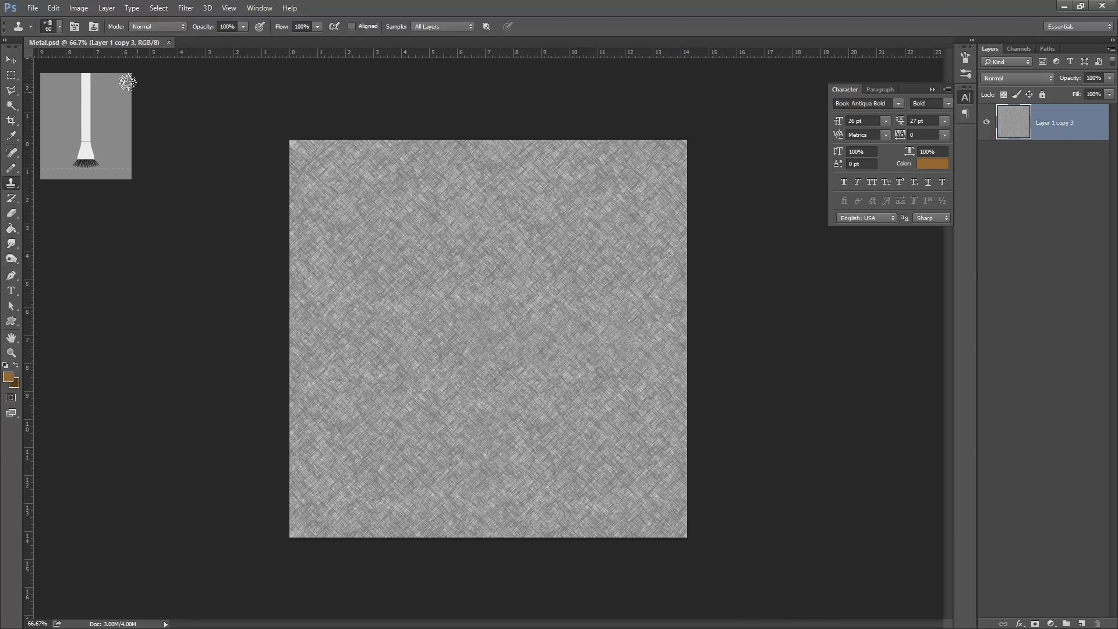
click(166, 42)
click(32, 7)
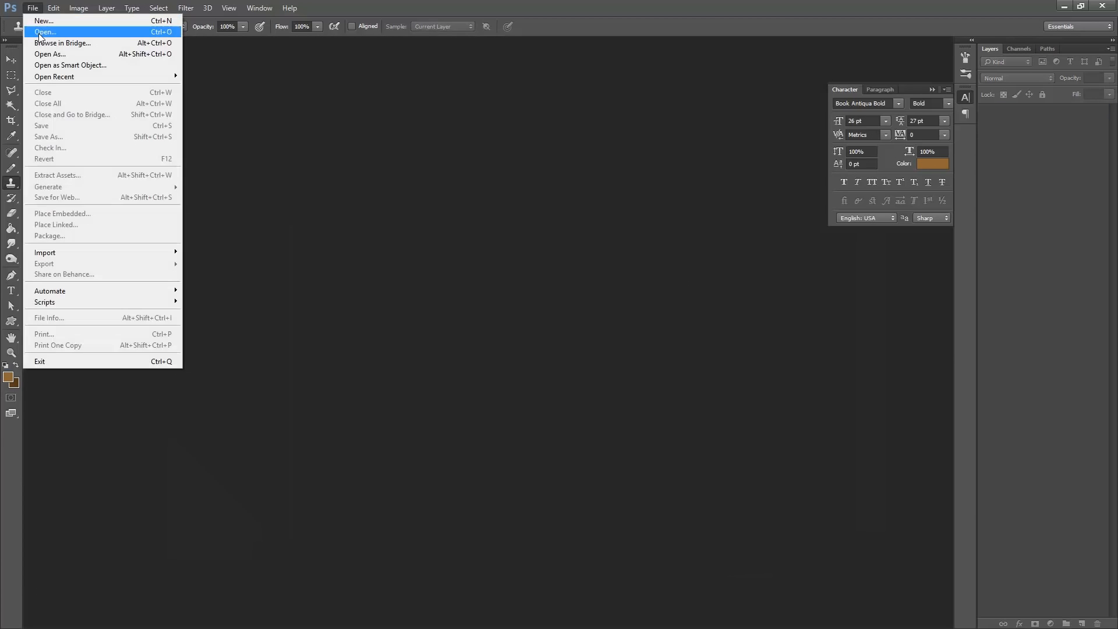
click(41, 32)
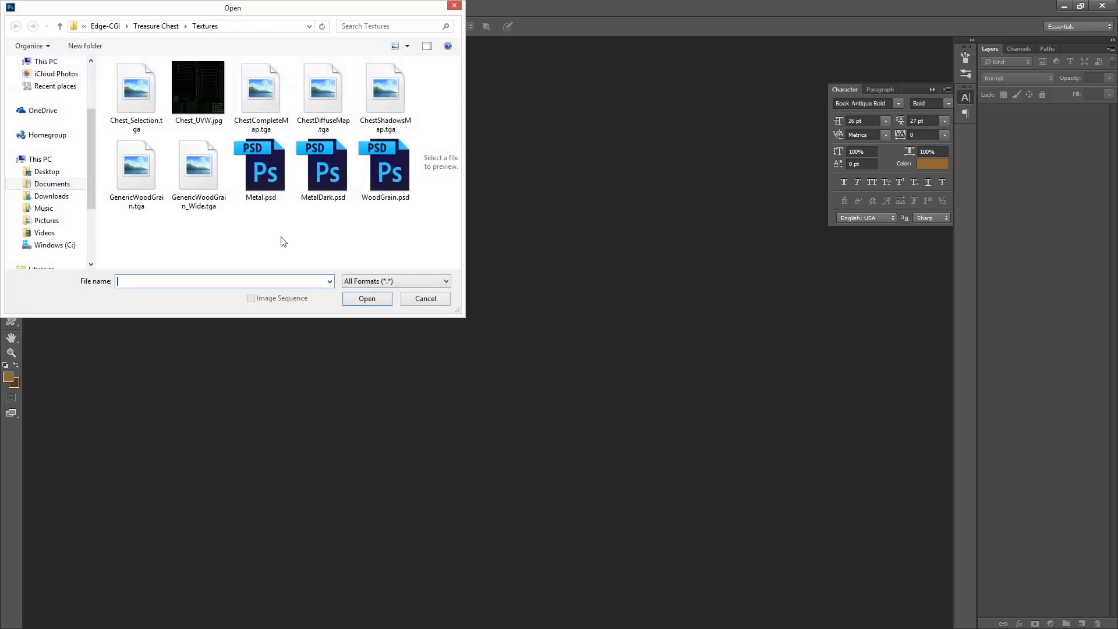
click(141, 91)
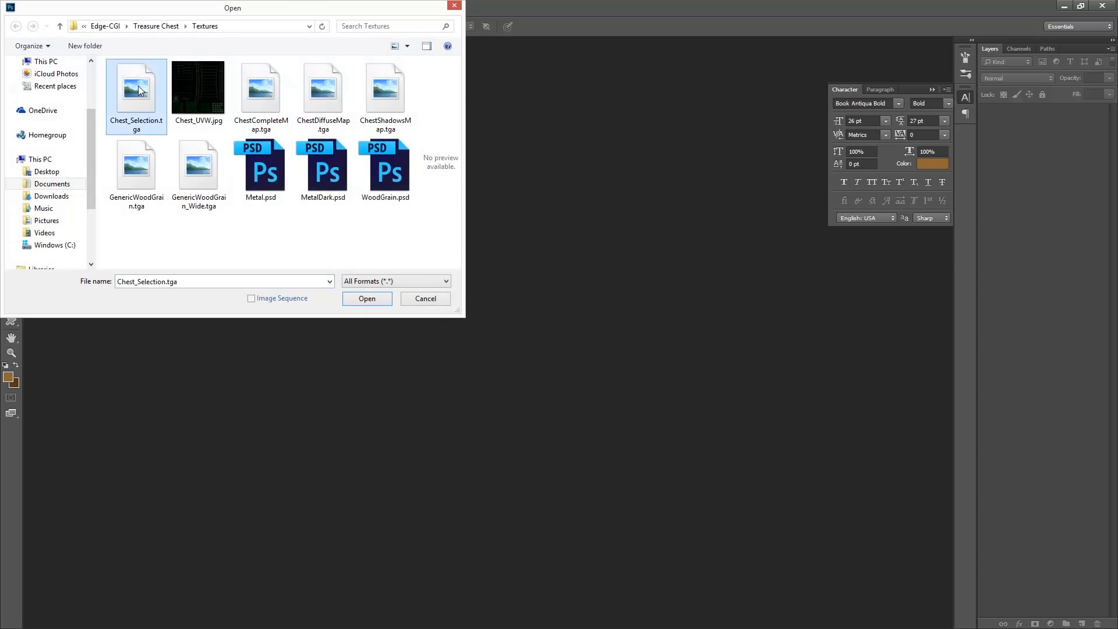
ctrl+click(204, 92)
ctrl+click(267, 94)
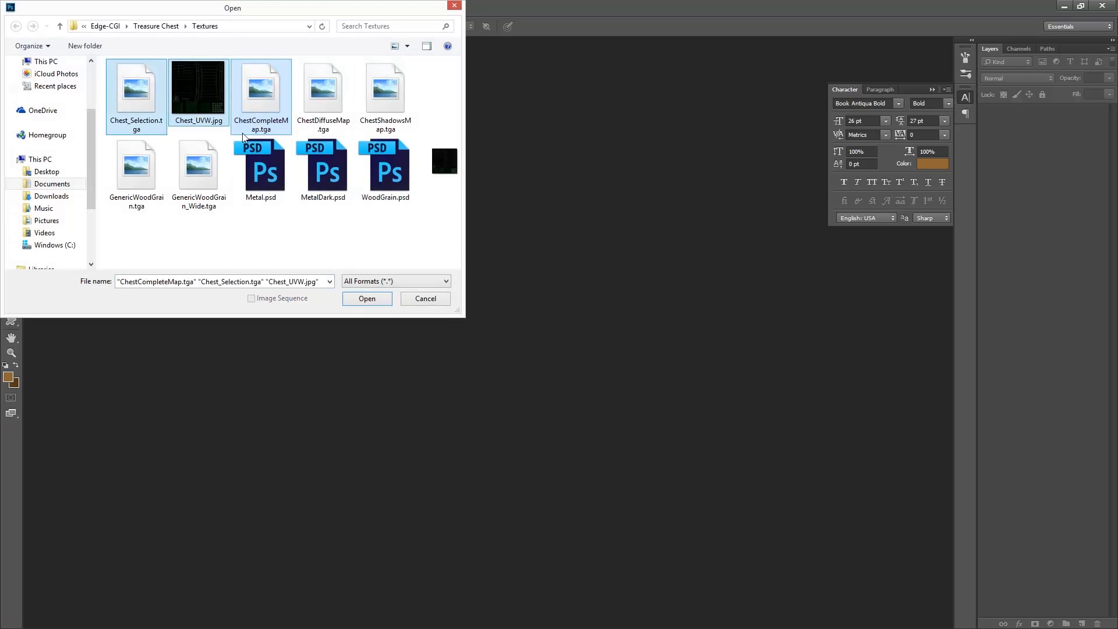
ctrl+click(321, 105)
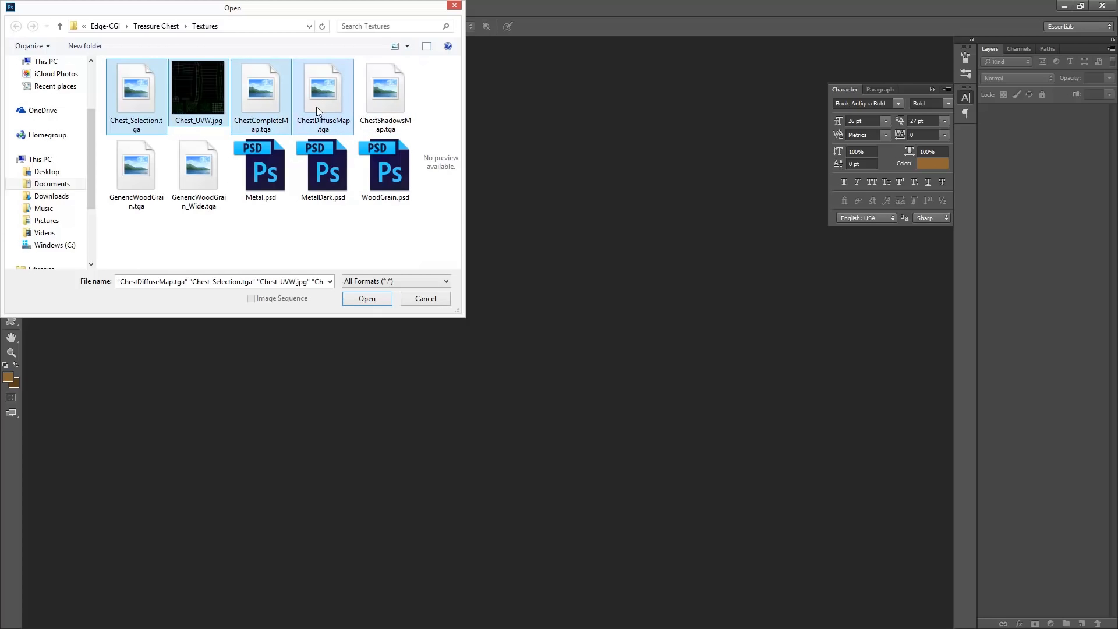
click(371, 298)
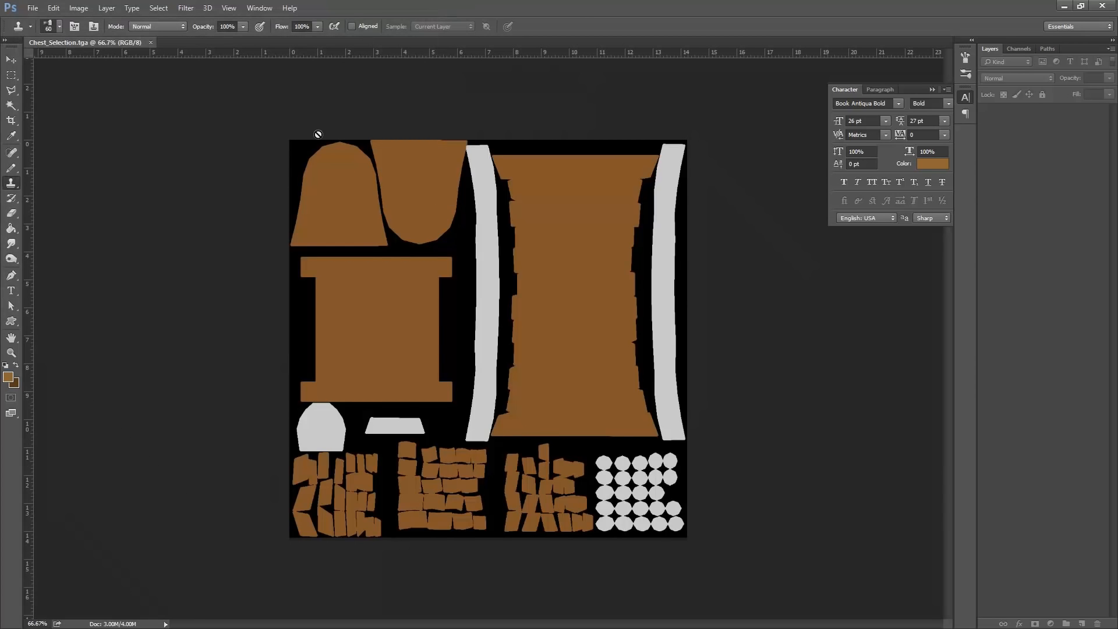